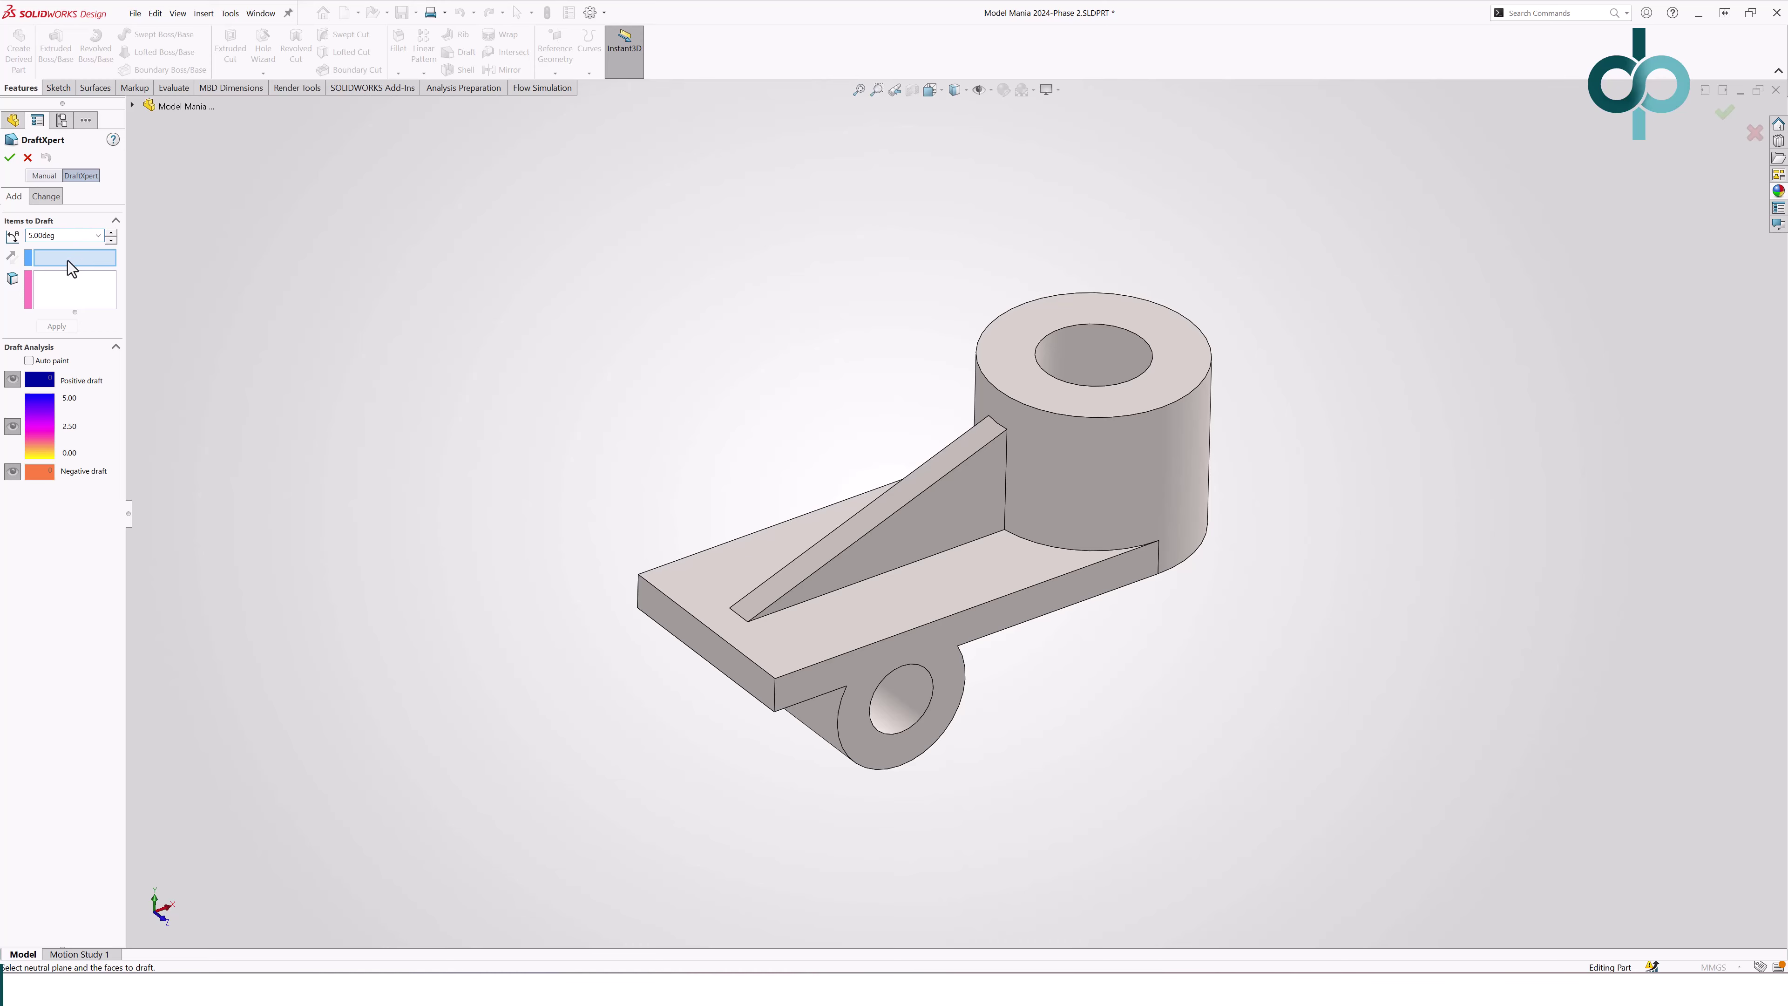
Step: Apply a 5° DraftXpert draft to the cylinder's outer face and the plate's side and end faces, using the plate's upper face as neutral plane
{"action": "left_click", "coordinate": [686, 595]}
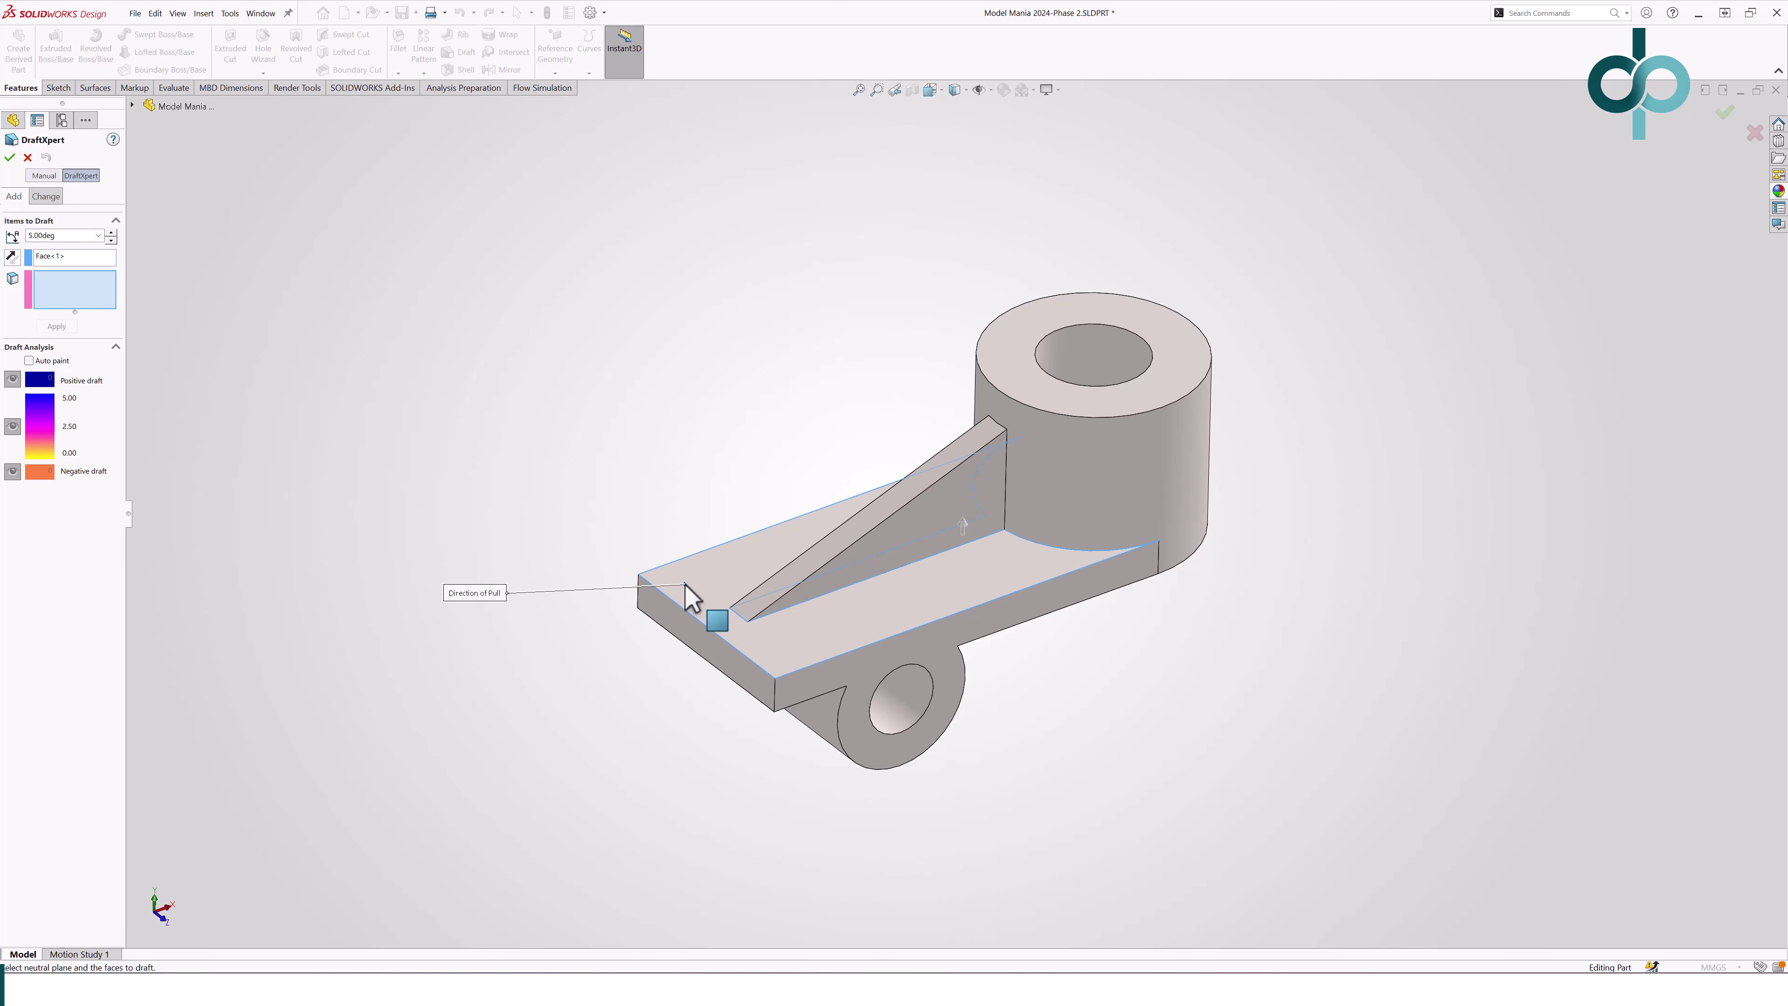
{"action": "left_click", "coordinate": [1133, 496]}
{"action": "left_click", "coordinate": [1041, 620]}
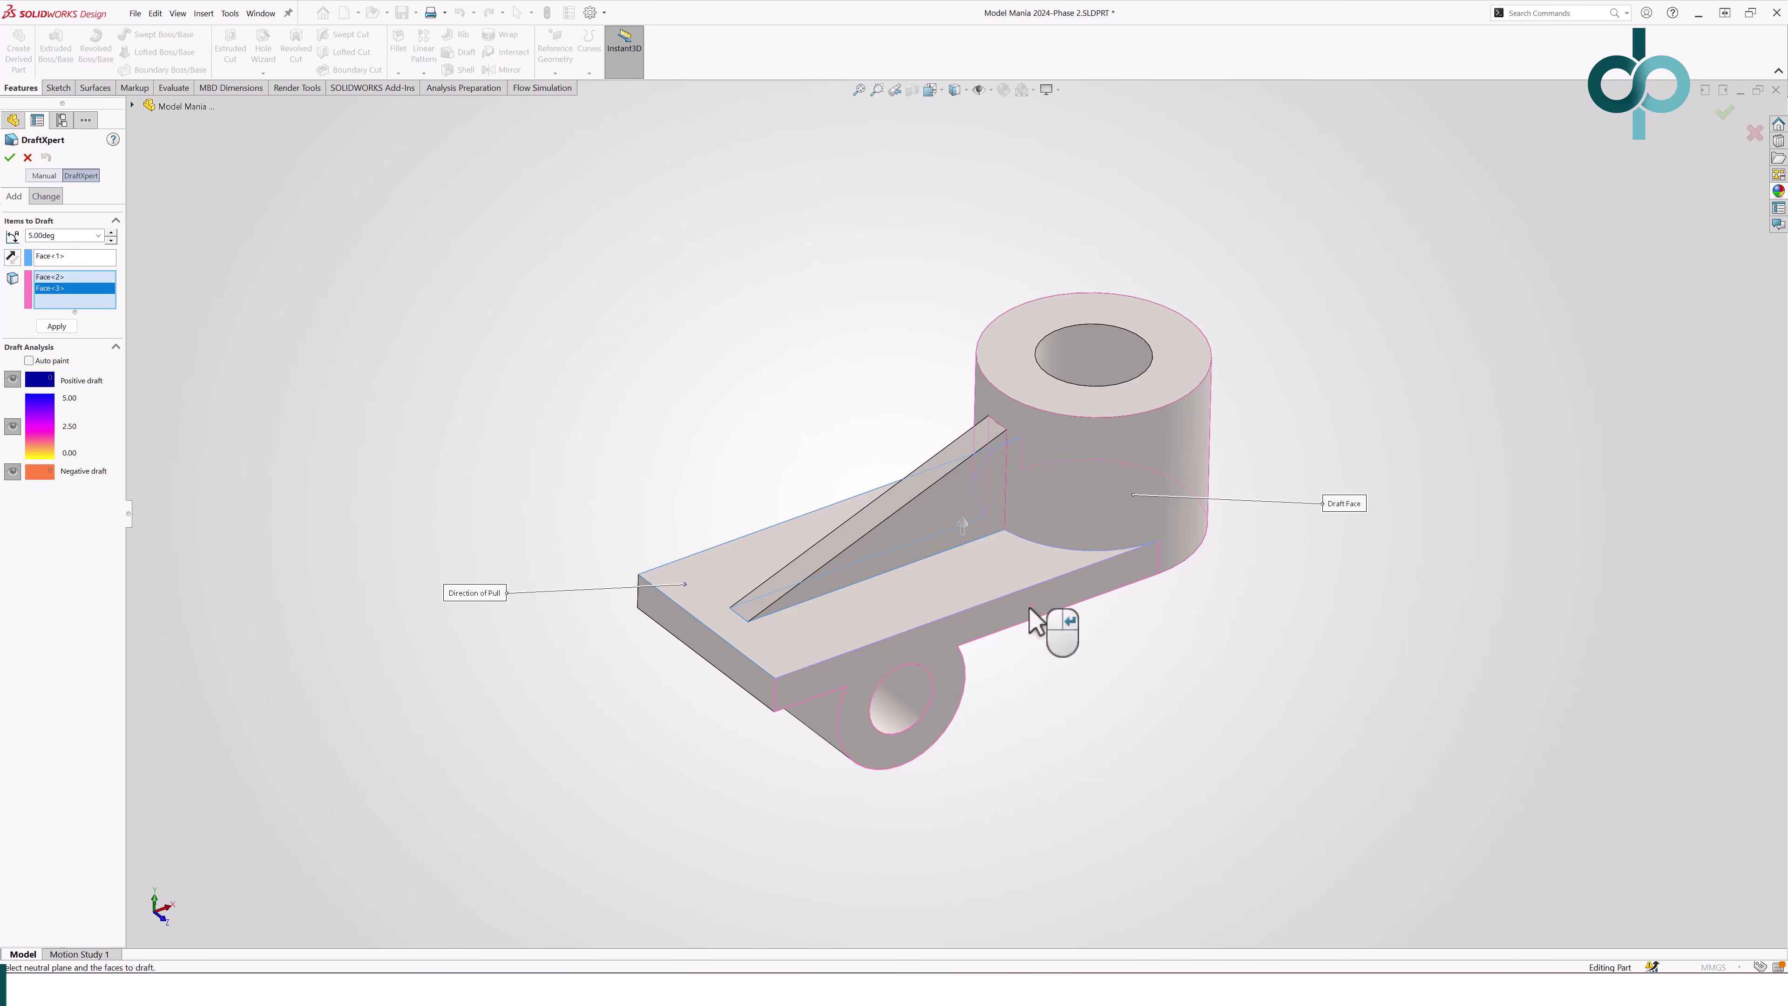
{"action": "left_click", "coordinate": [754, 684]}
{"action": "middle_click_drag", "start_coordinate": [754, 680], "coordinate": [1001, 604]}
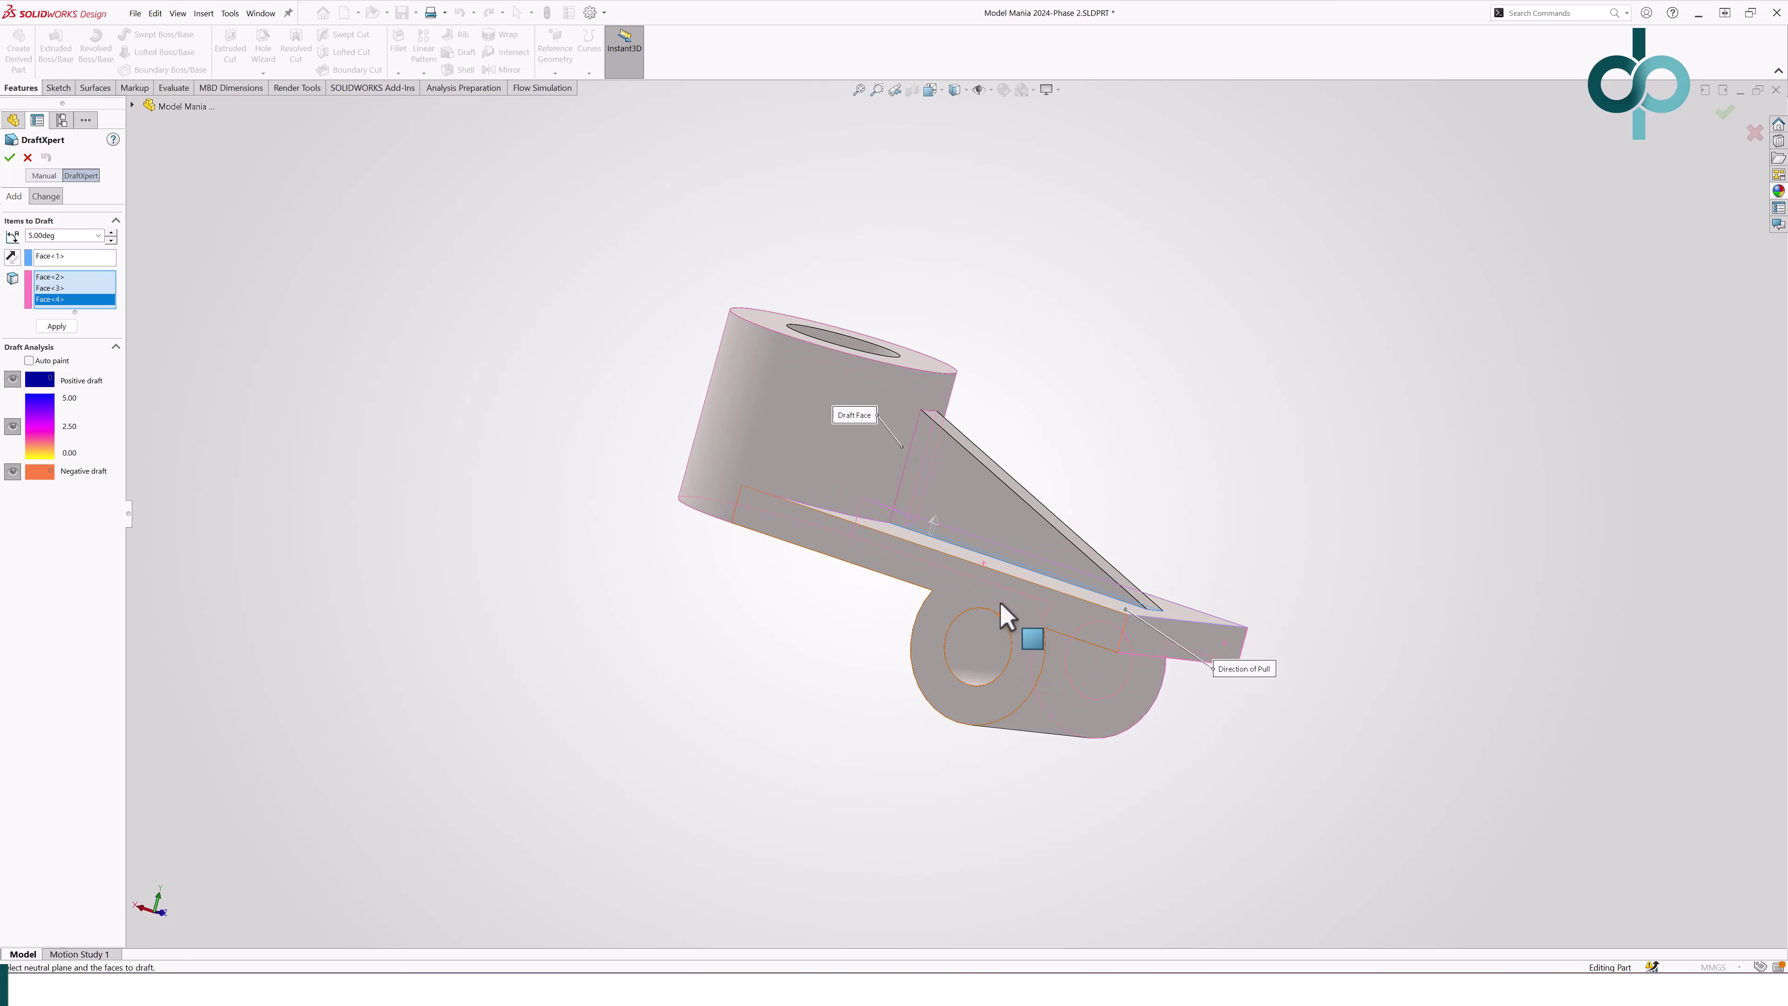
{"action": "left_click", "coordinate": [1006, 607]}
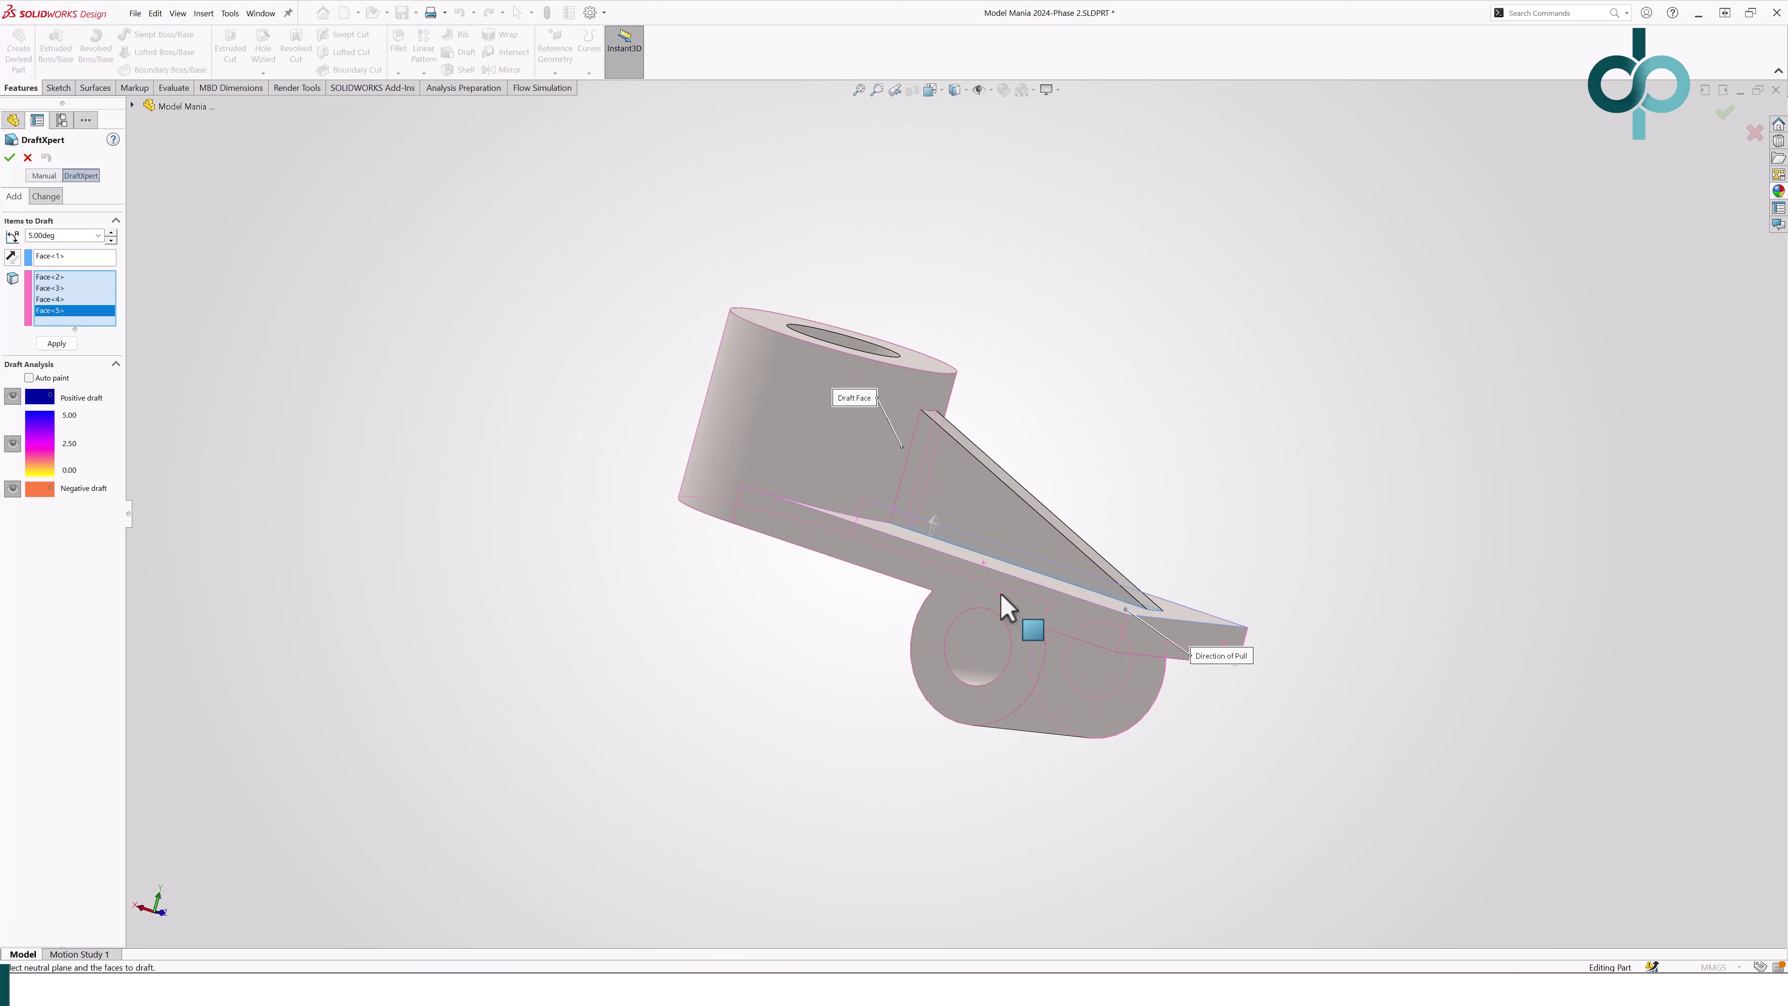
{"action": "left_click", "coordinate": [57, 344]}
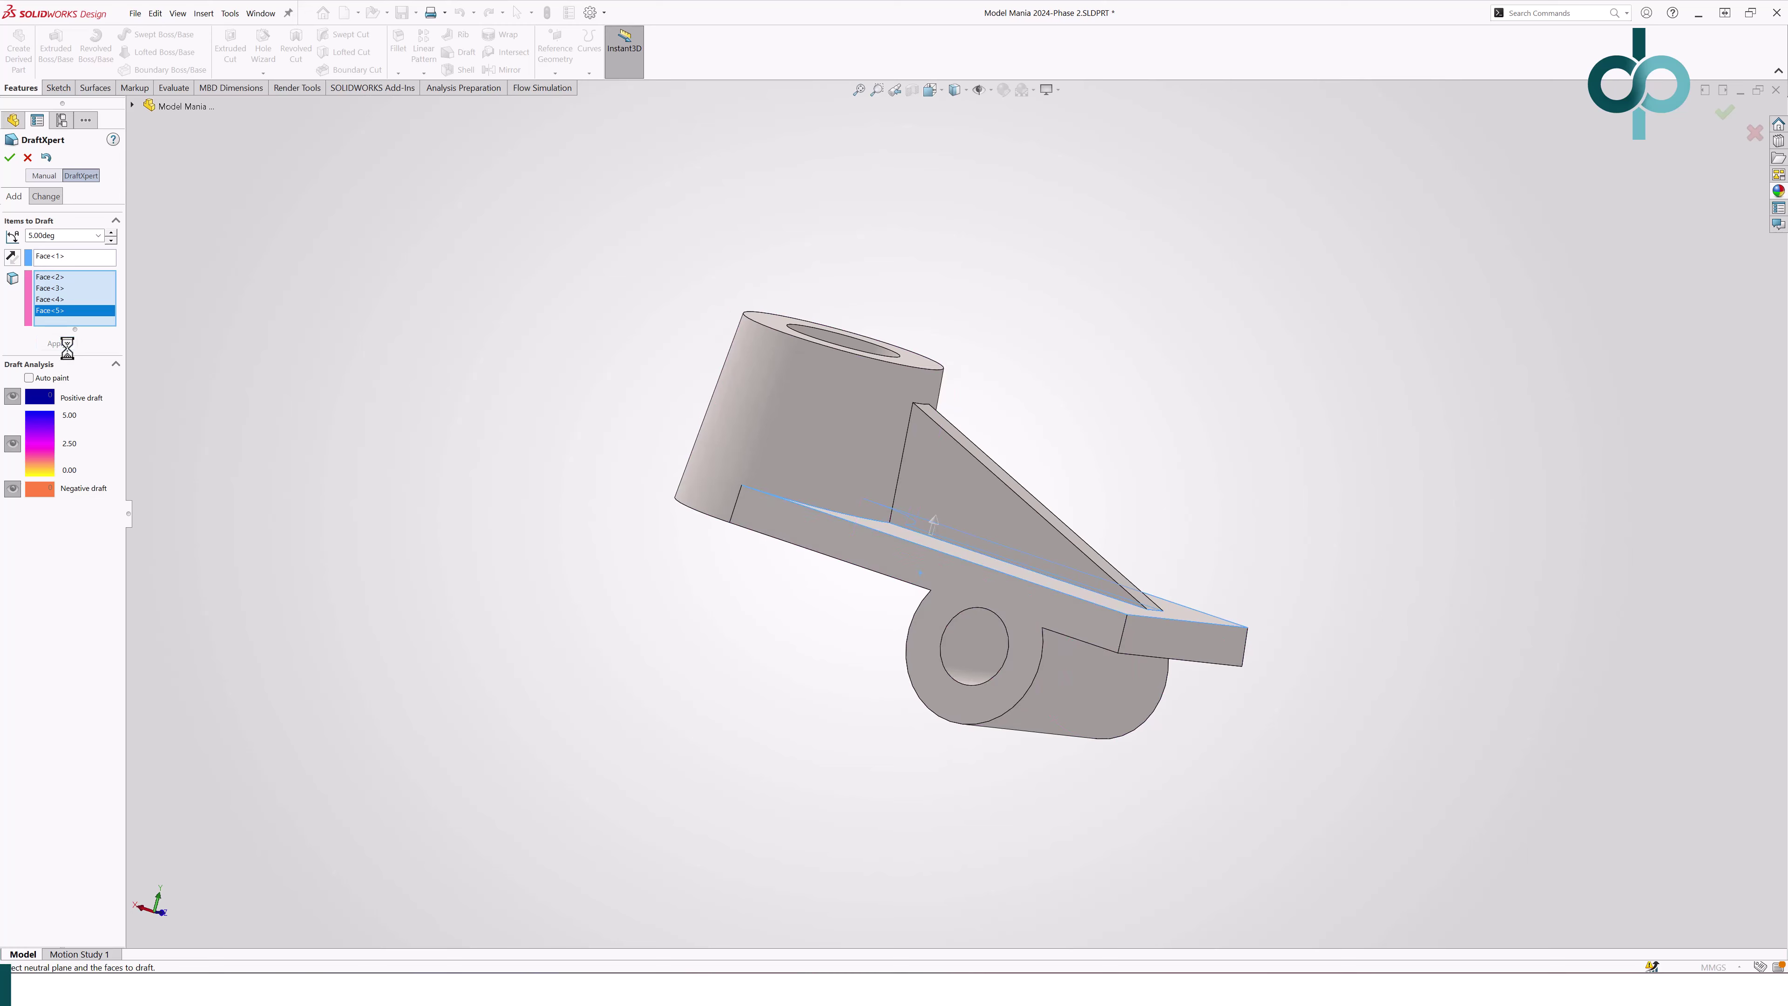
{"action": "middle_click_drag", "start_coordinate": [679, 685], "coordinate": [485, 778]}
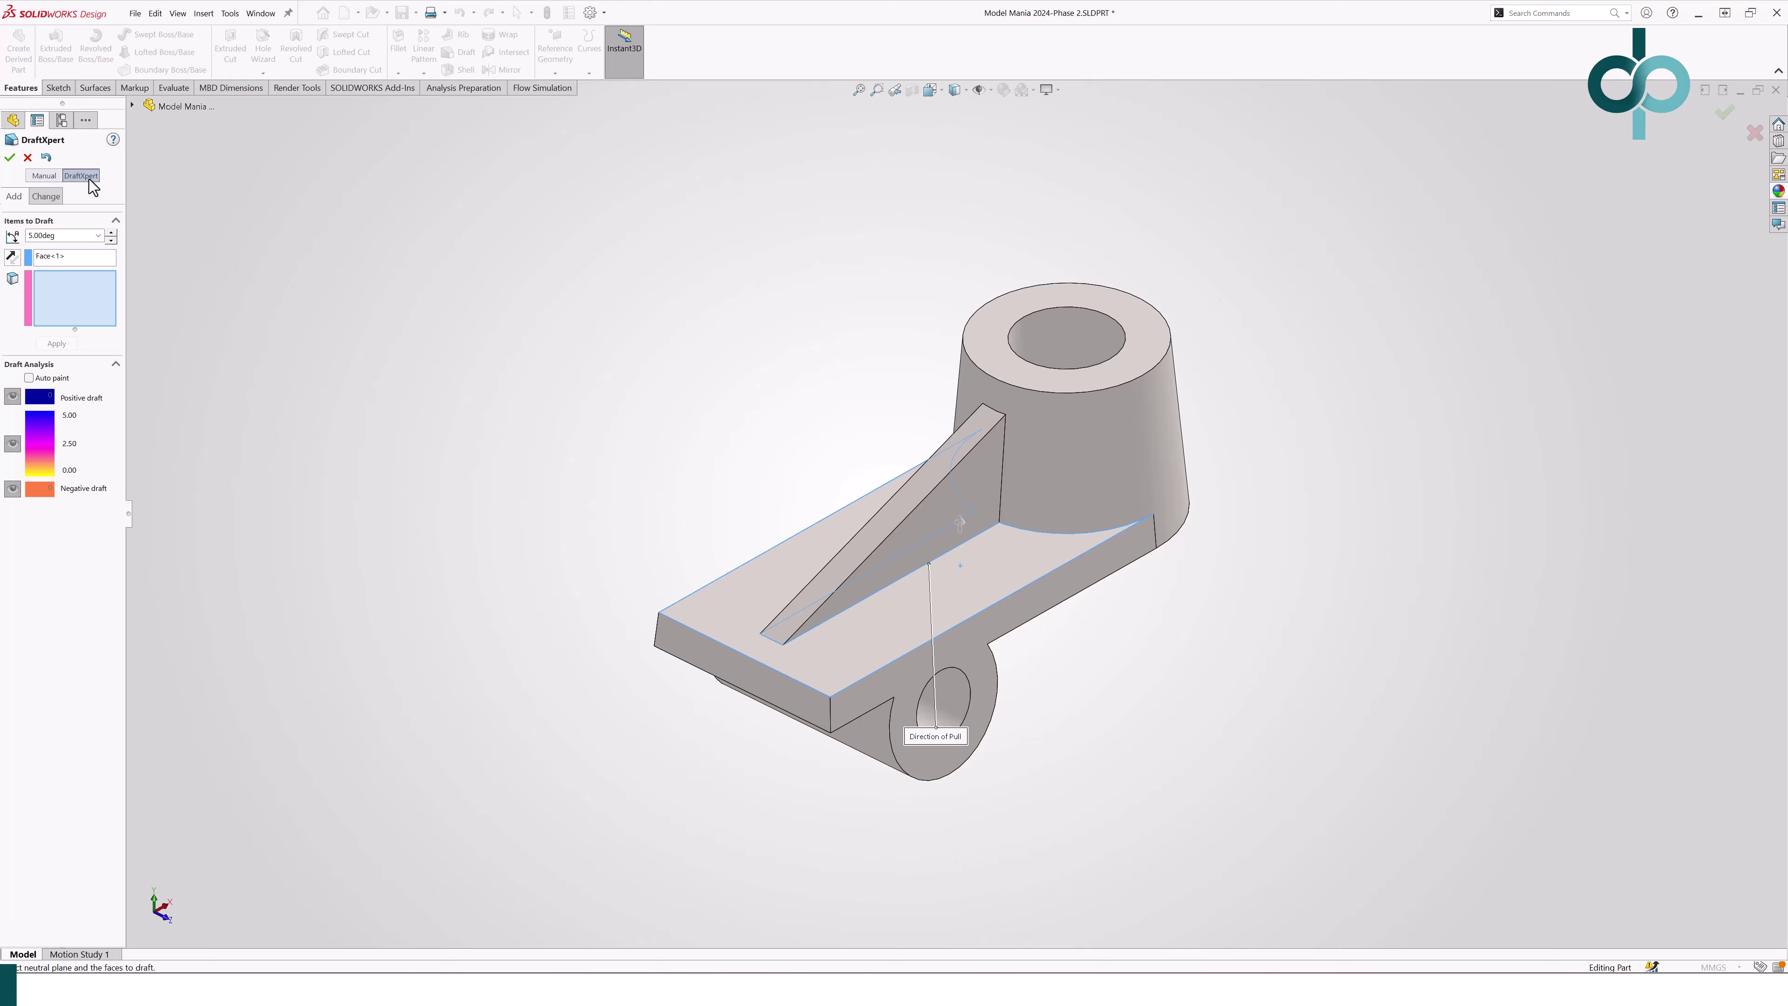
{"action": "left_click", "coordinate": [11, 158]}
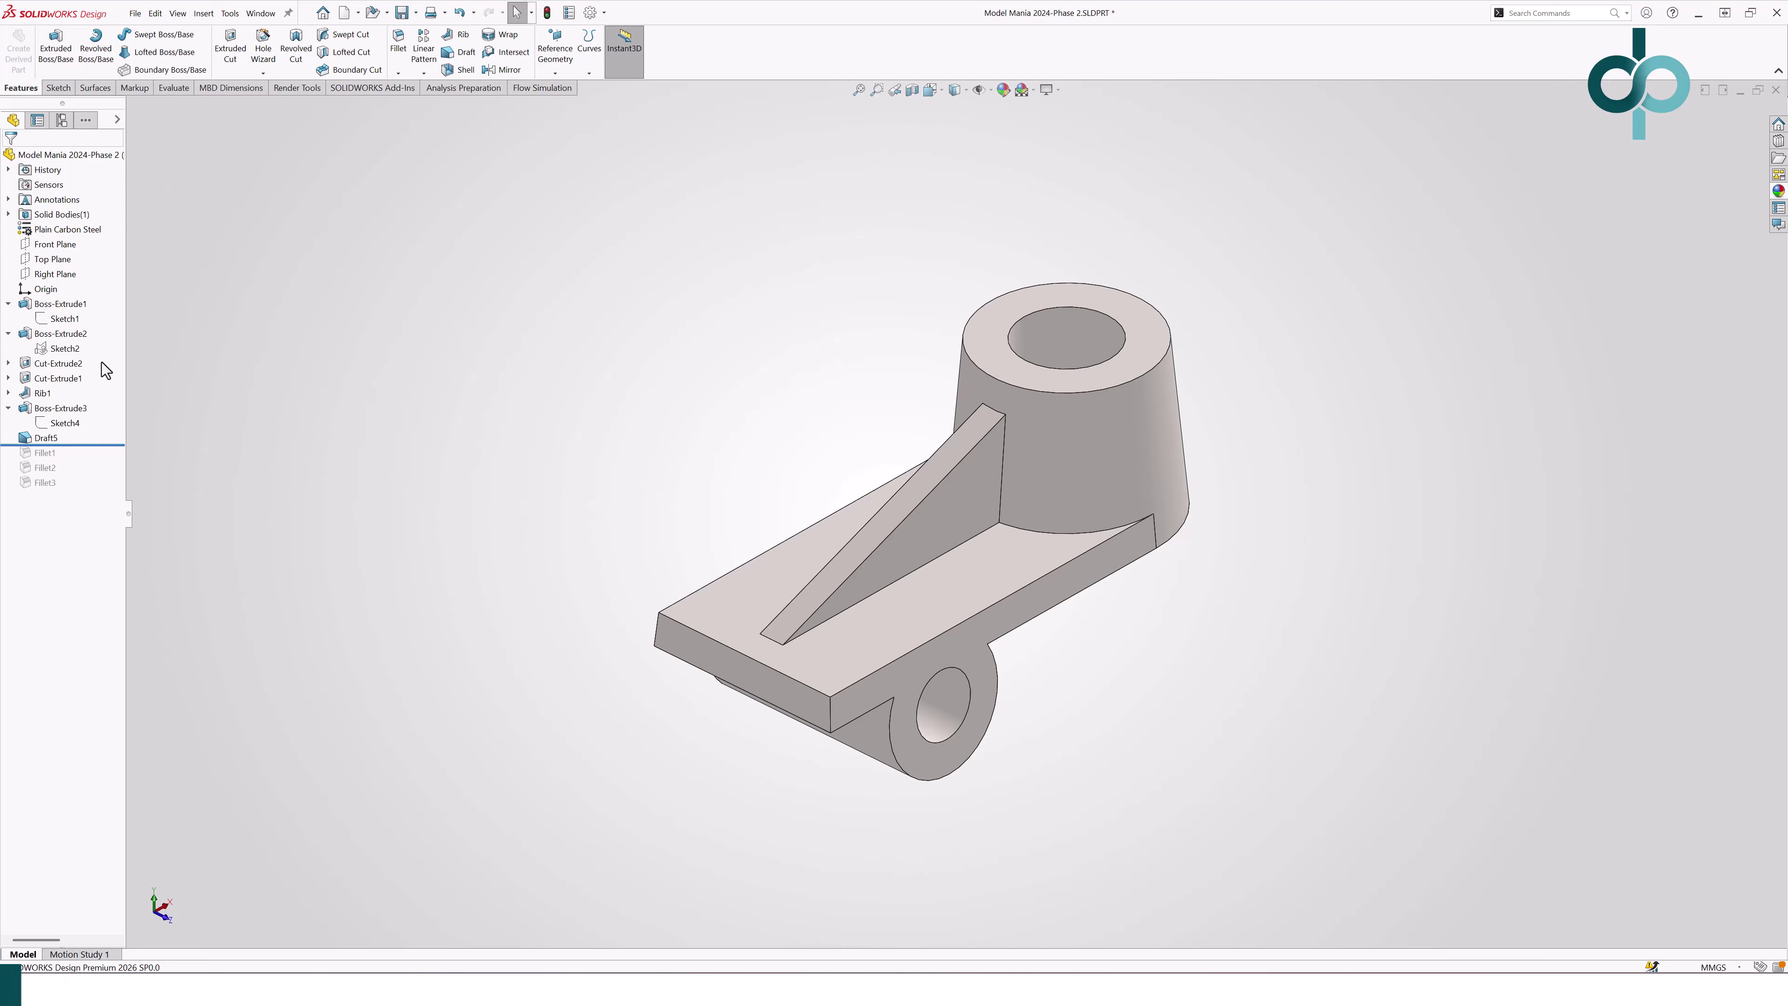
Step: Edit the Rib1 feature to add a 5° outward draft with thickness measured at the sketch plane
{"action": "right_click", "coordinate": [41, 393]}
{"action": "left_click", "coordinate": [56, 356]}
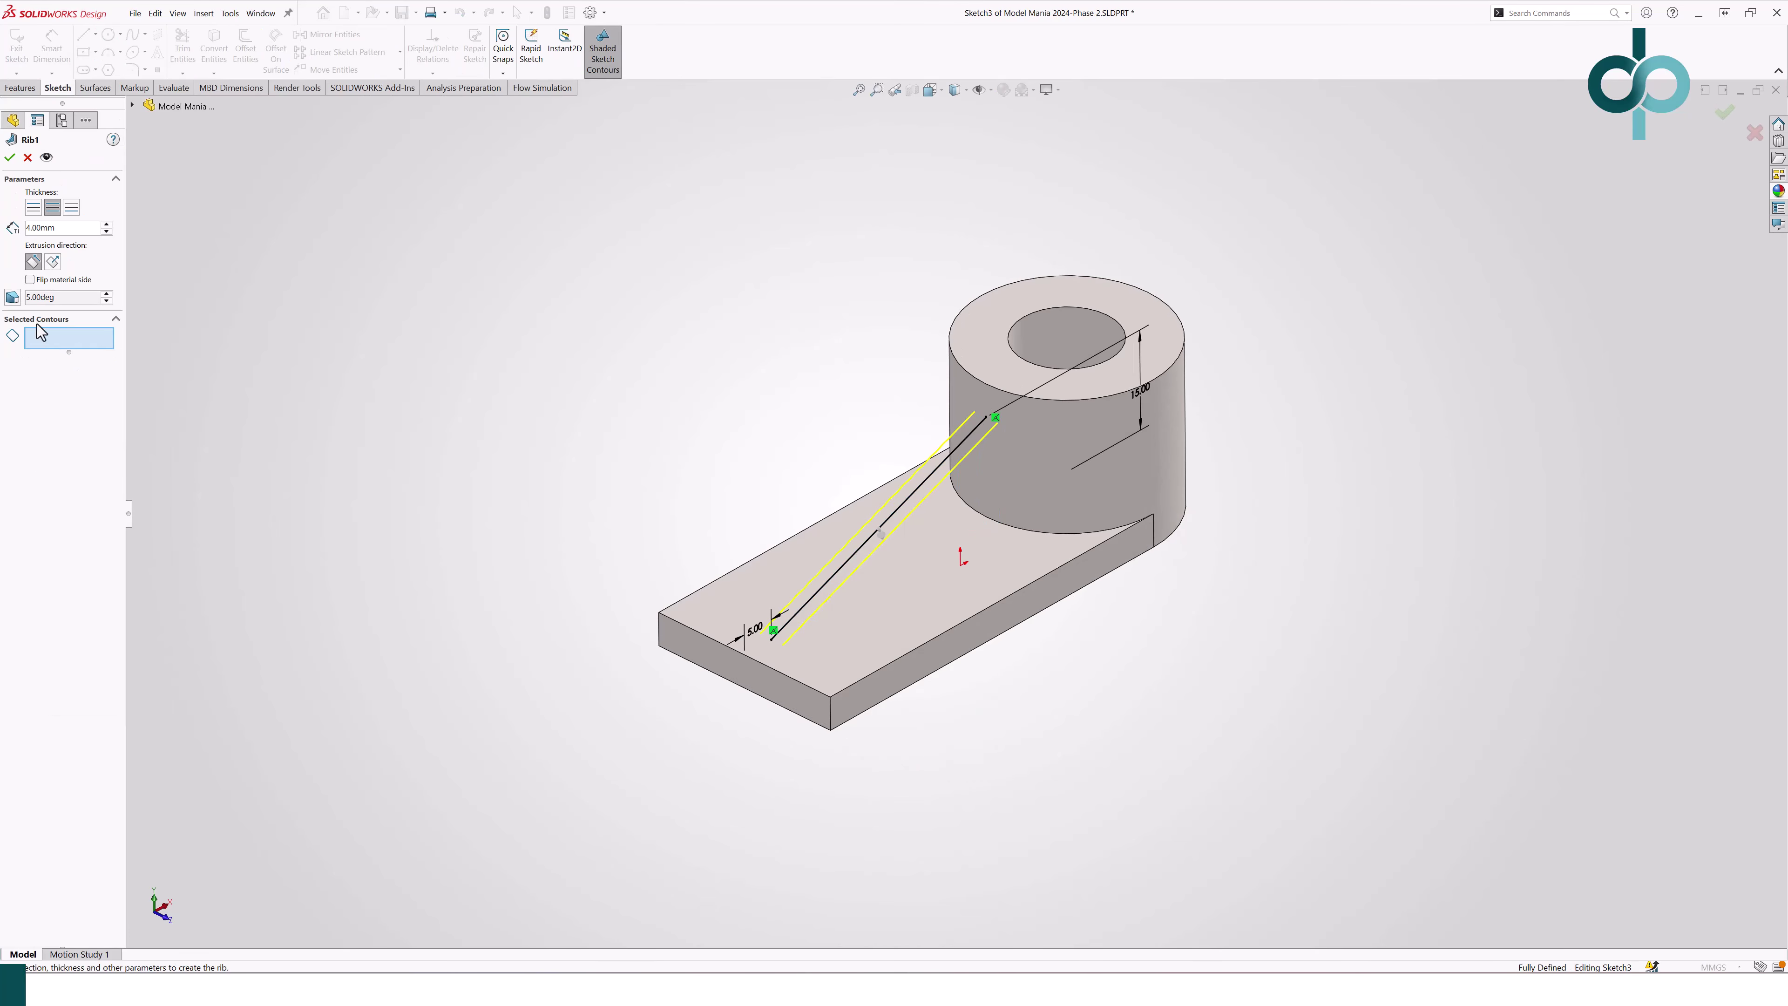
{"action": "left_click", "coordinate": [13, 298]}
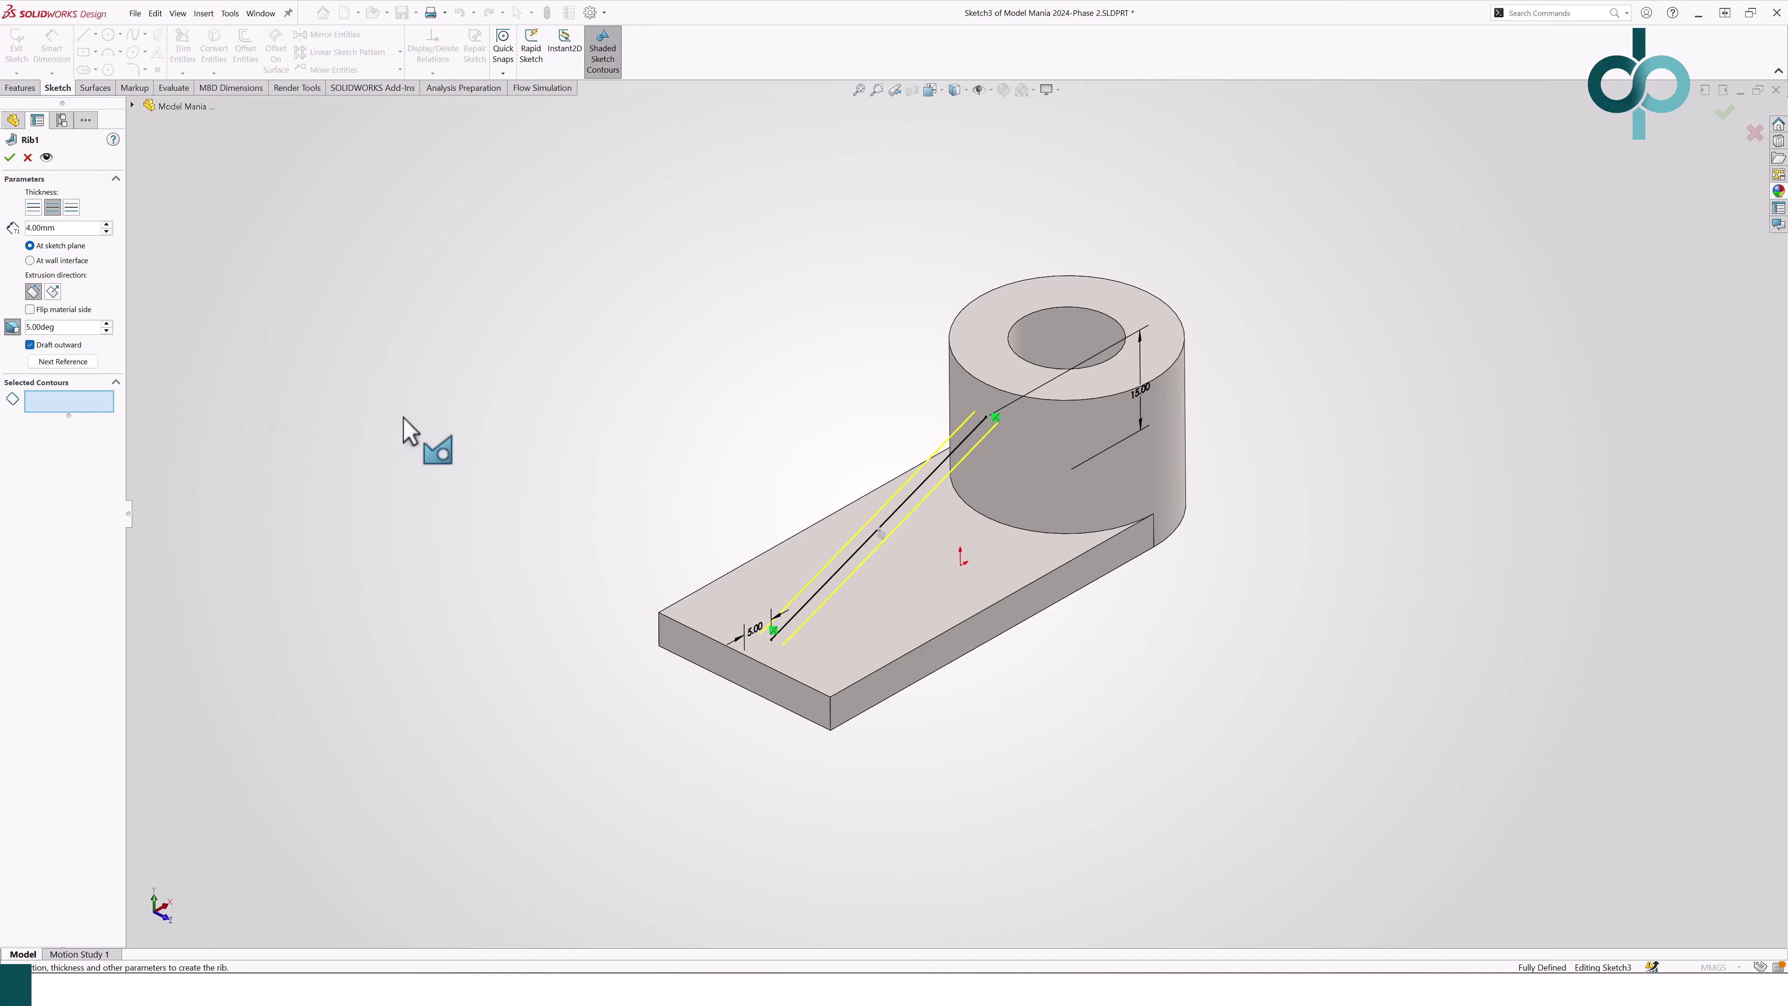
{"action": "right_click", "coordinate": [511, 465]}
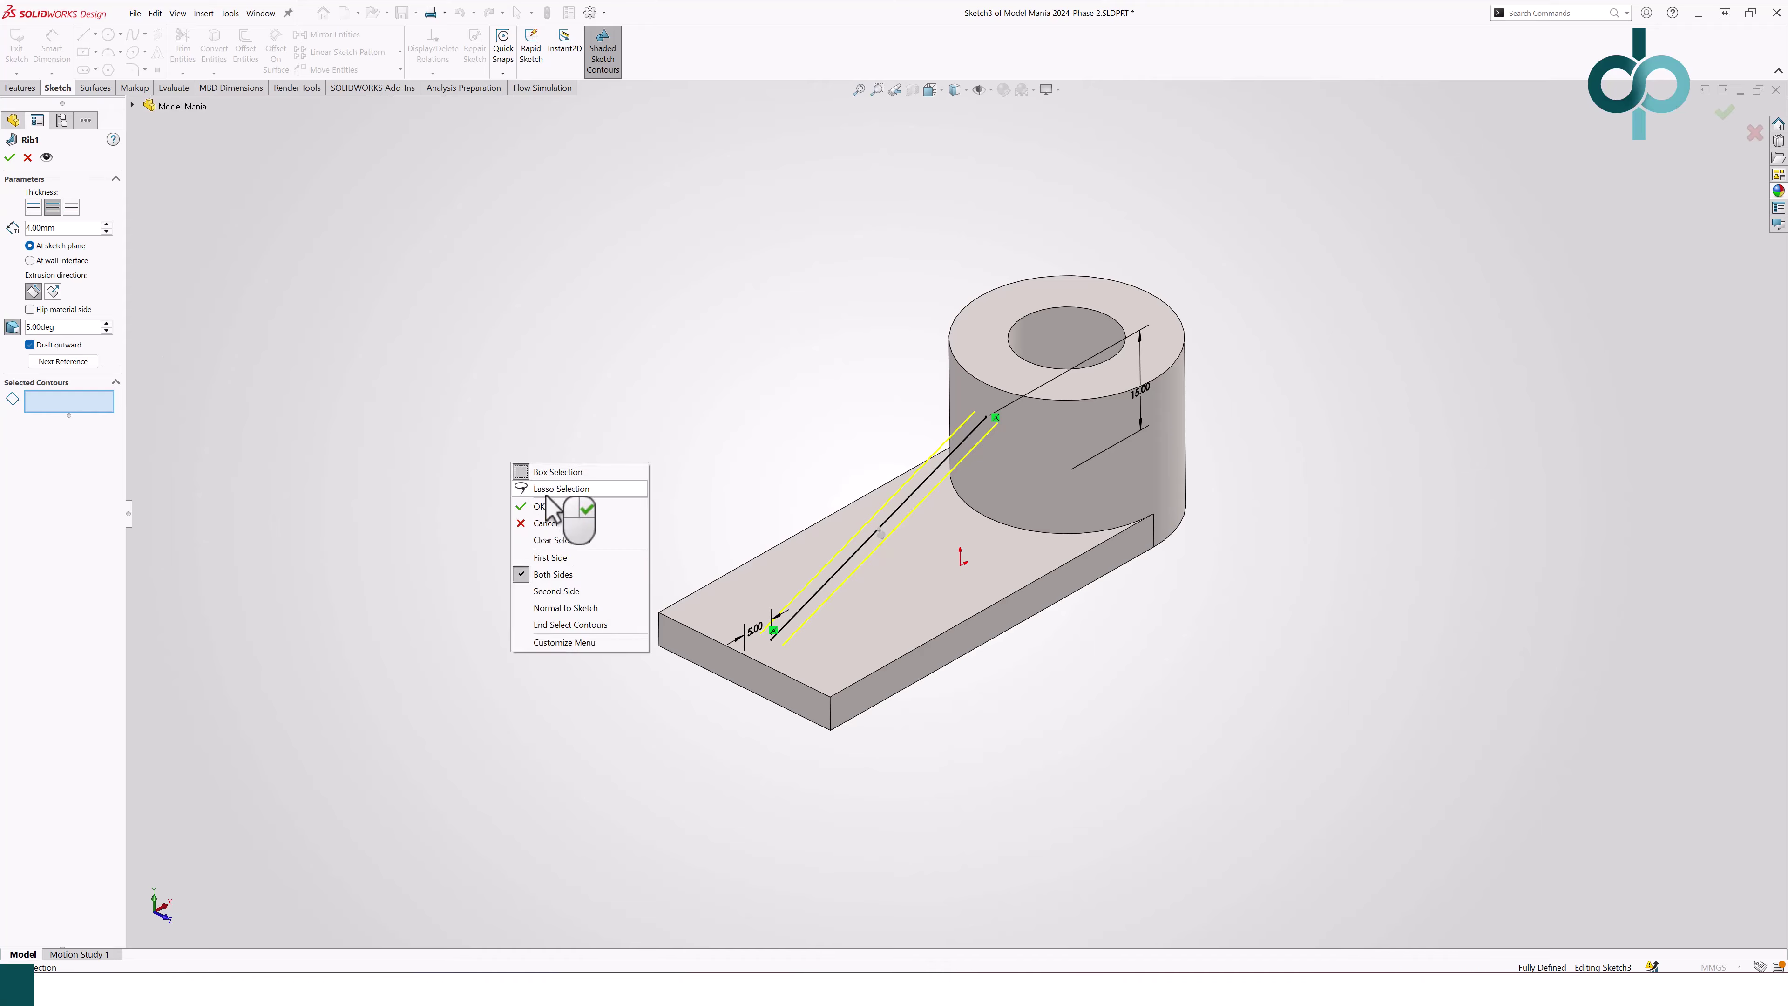
{"action": "left_click", "coordinate": [555, 513]}
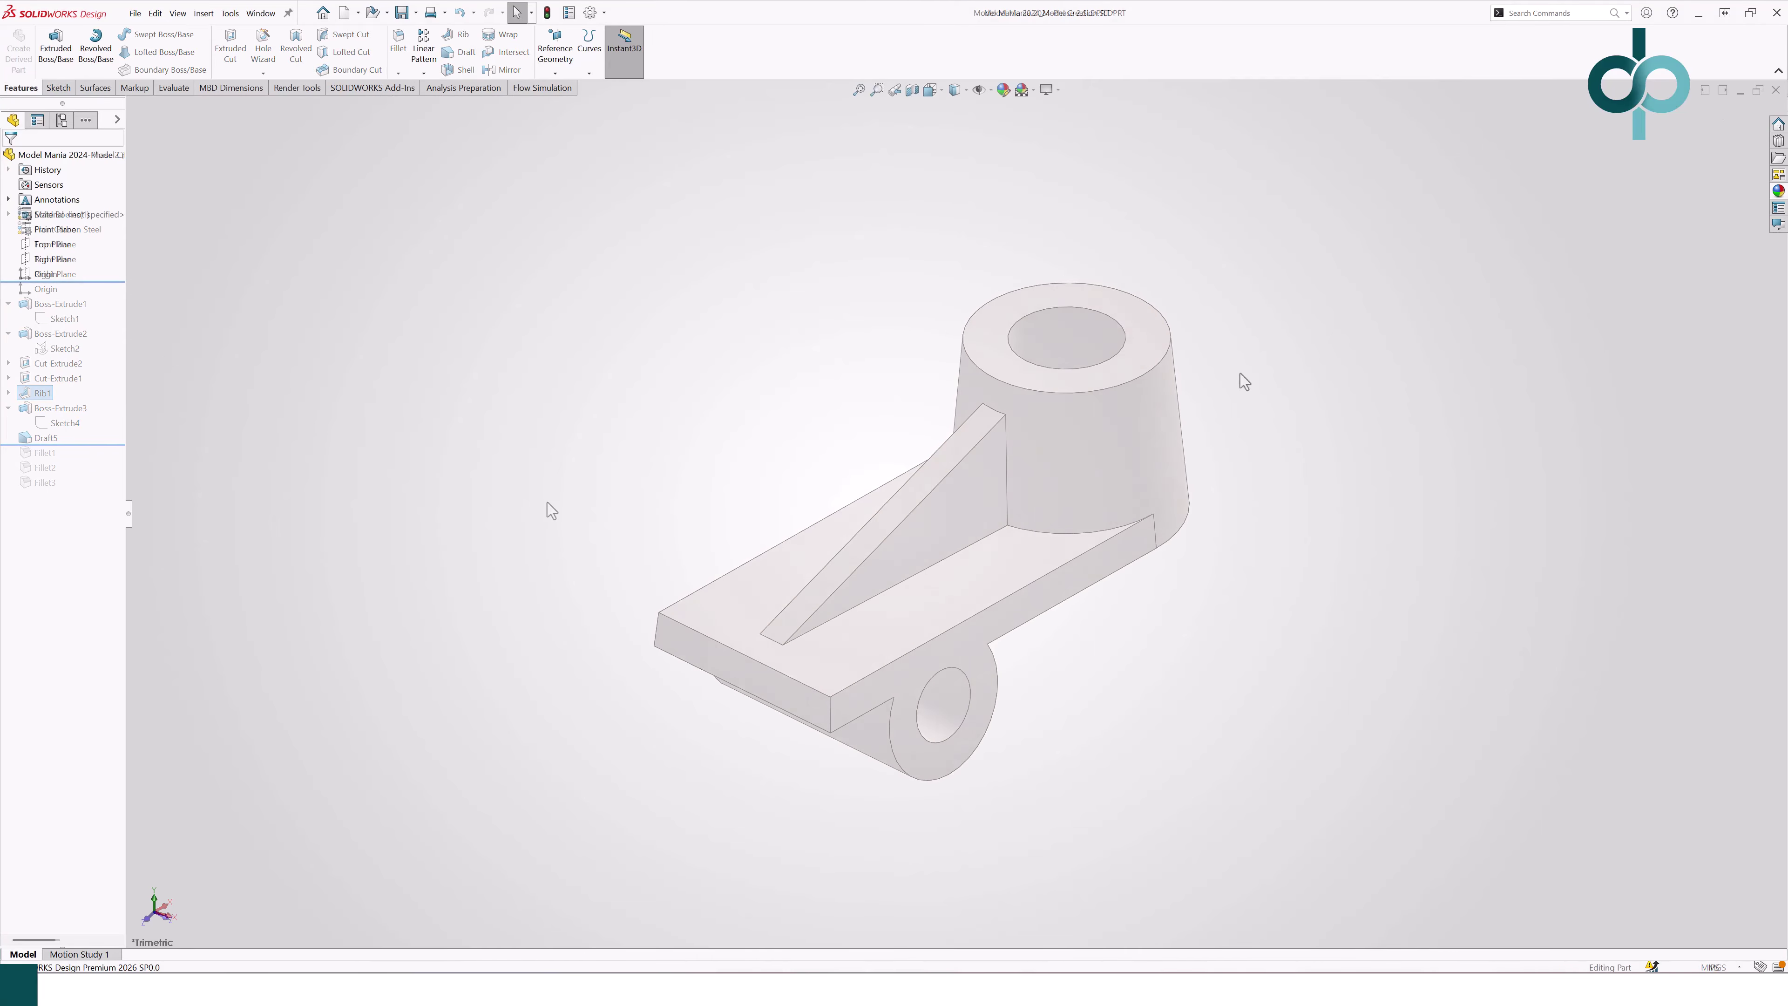
Step: In the empty Model Creation part, set the units to MMGS and start a sketch on the Top Plane
{"action": "left_click", "coordinate": [1718, 964]}
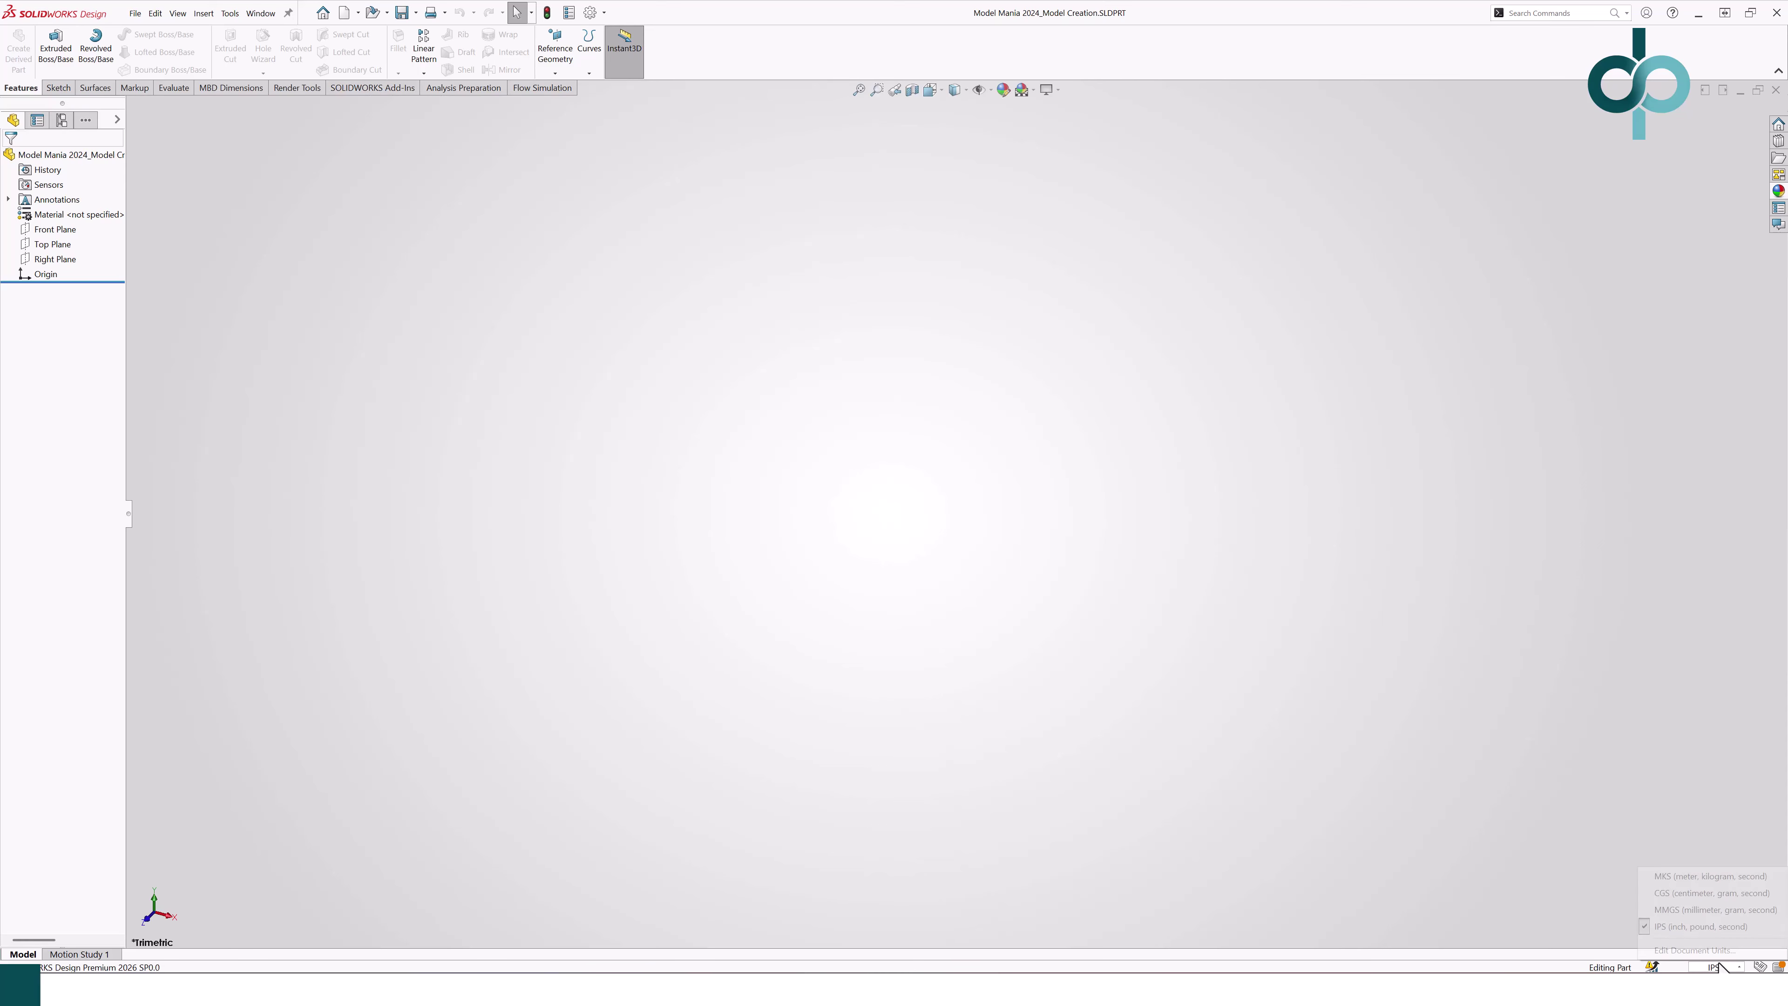
{"action": "left_click", "coordinate": [1678, 911]}
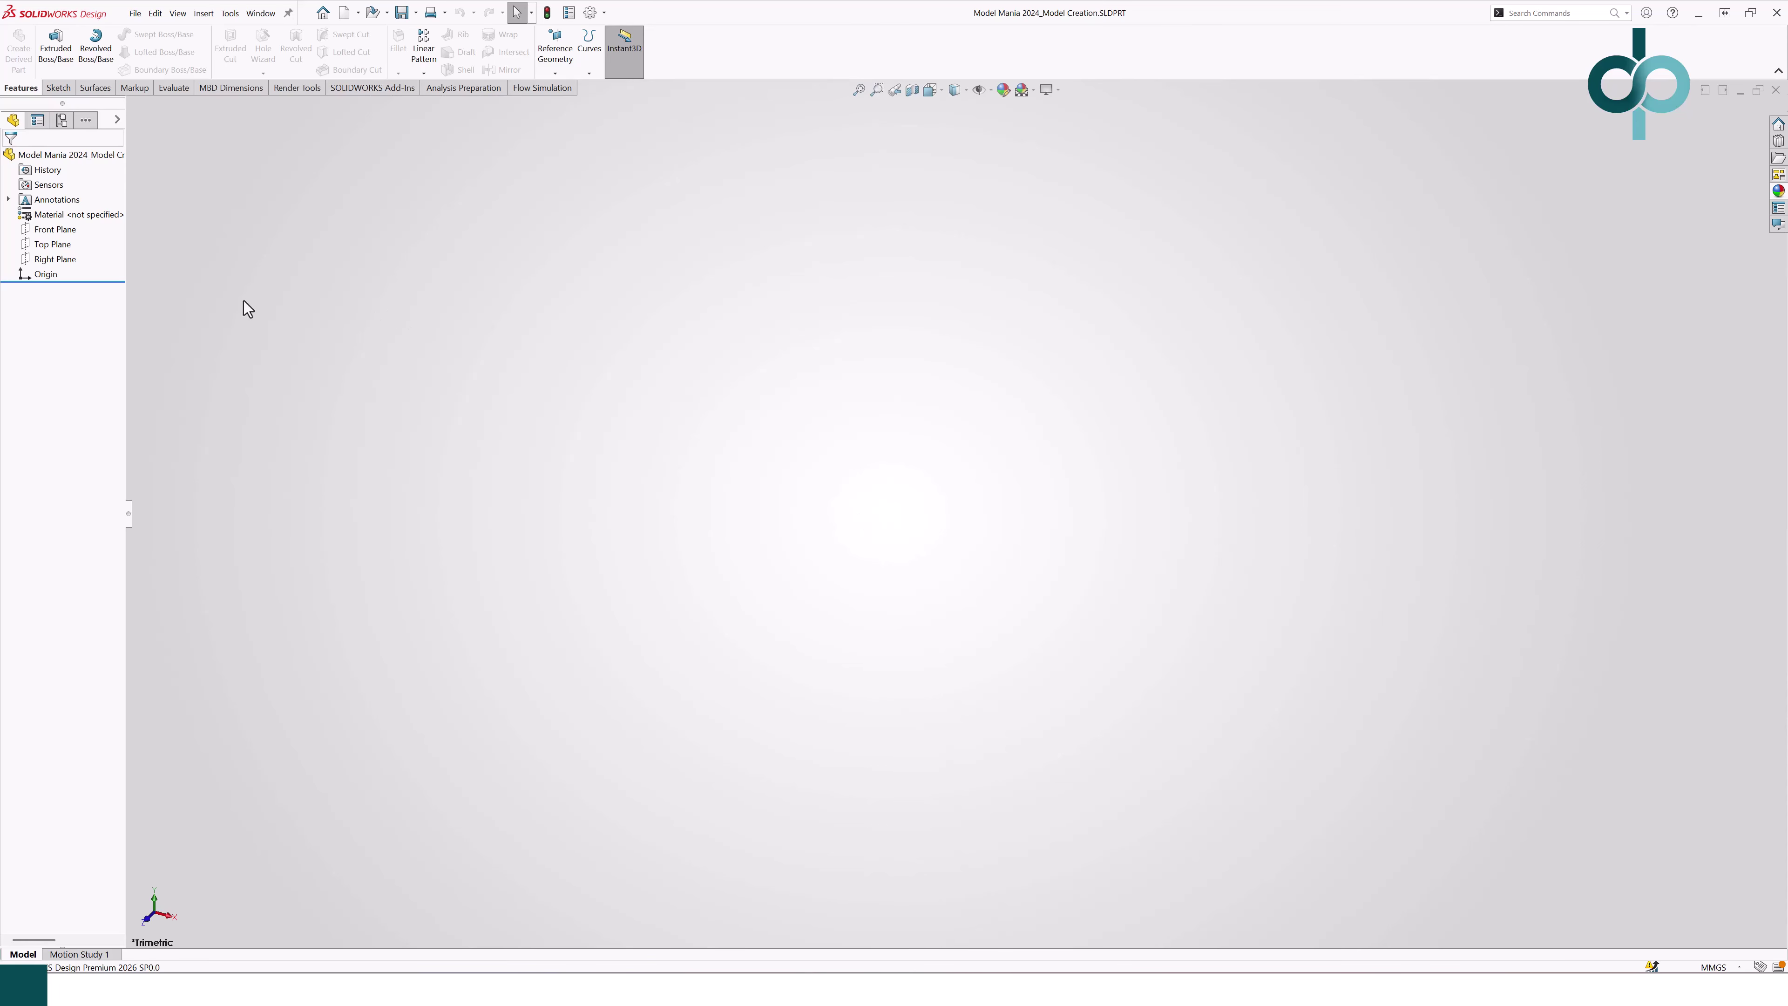
{"action": "left_click", "coordinate": [52, 243]}
{"action": "left_click", "coordinate": [181, 257]}
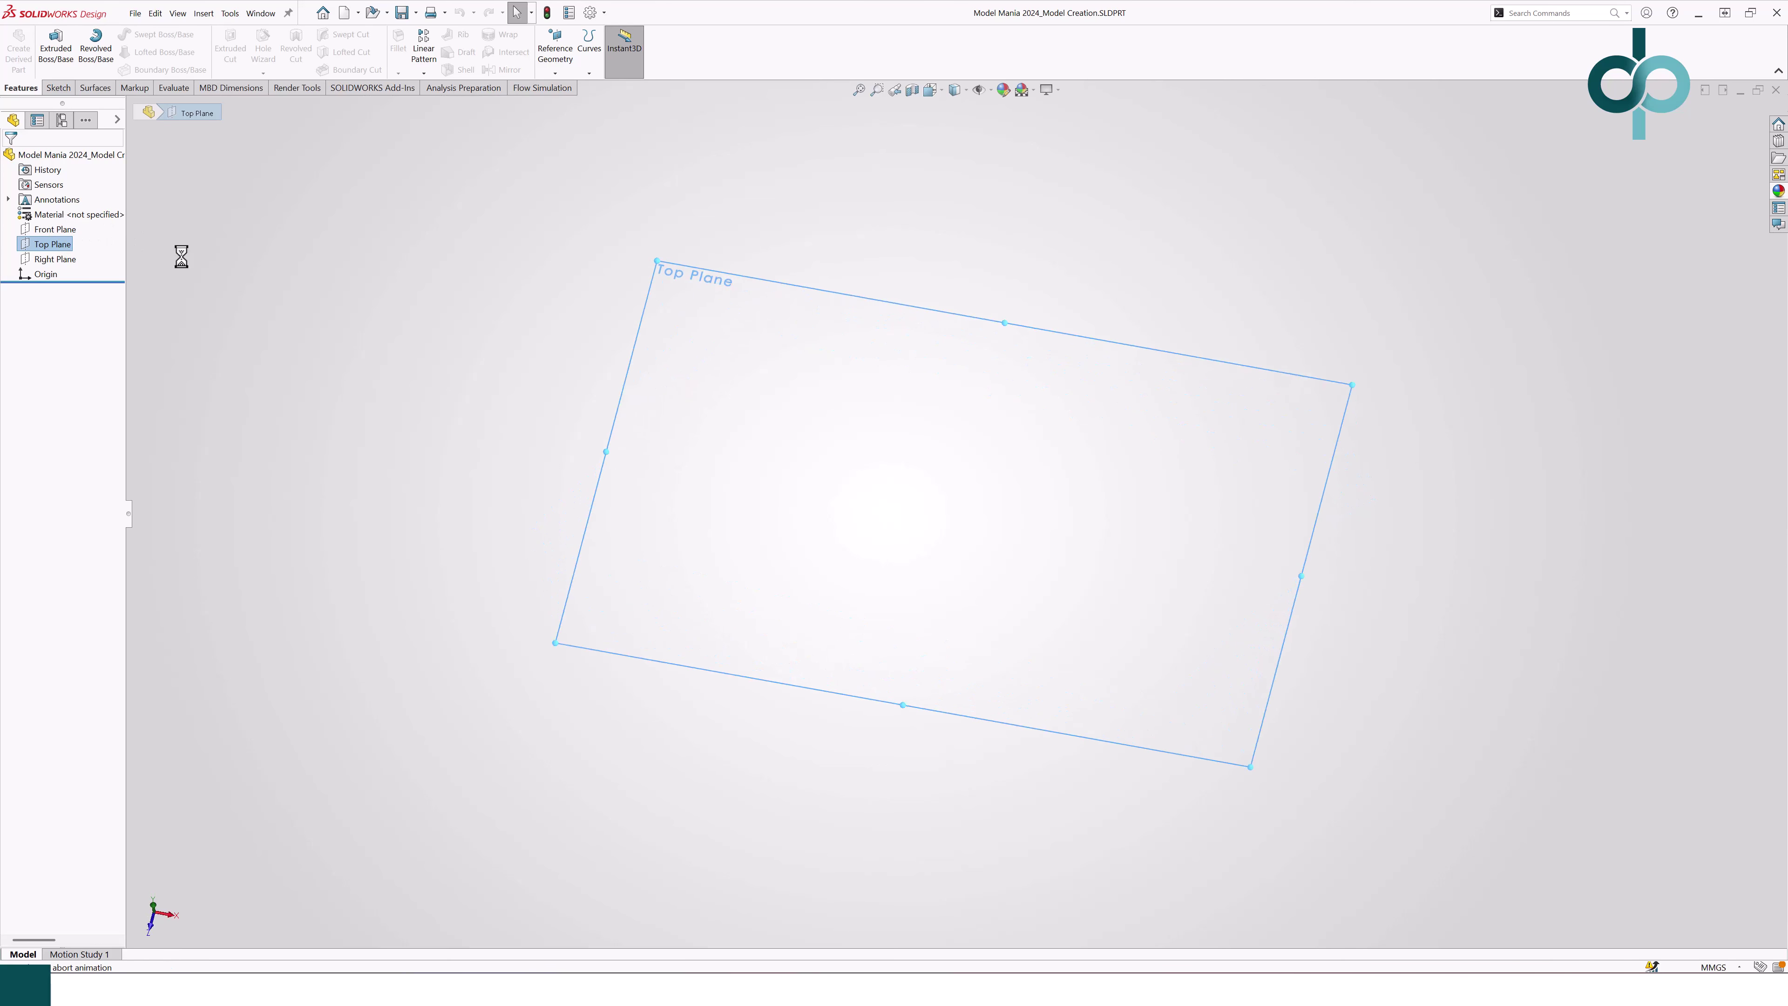
Step: Draw a center rectangle about 135 mm by 83 mm centred on the origin
{"action": "key", "text": "s"}
{"action": "left_click", "coordinate": [874, 551]}
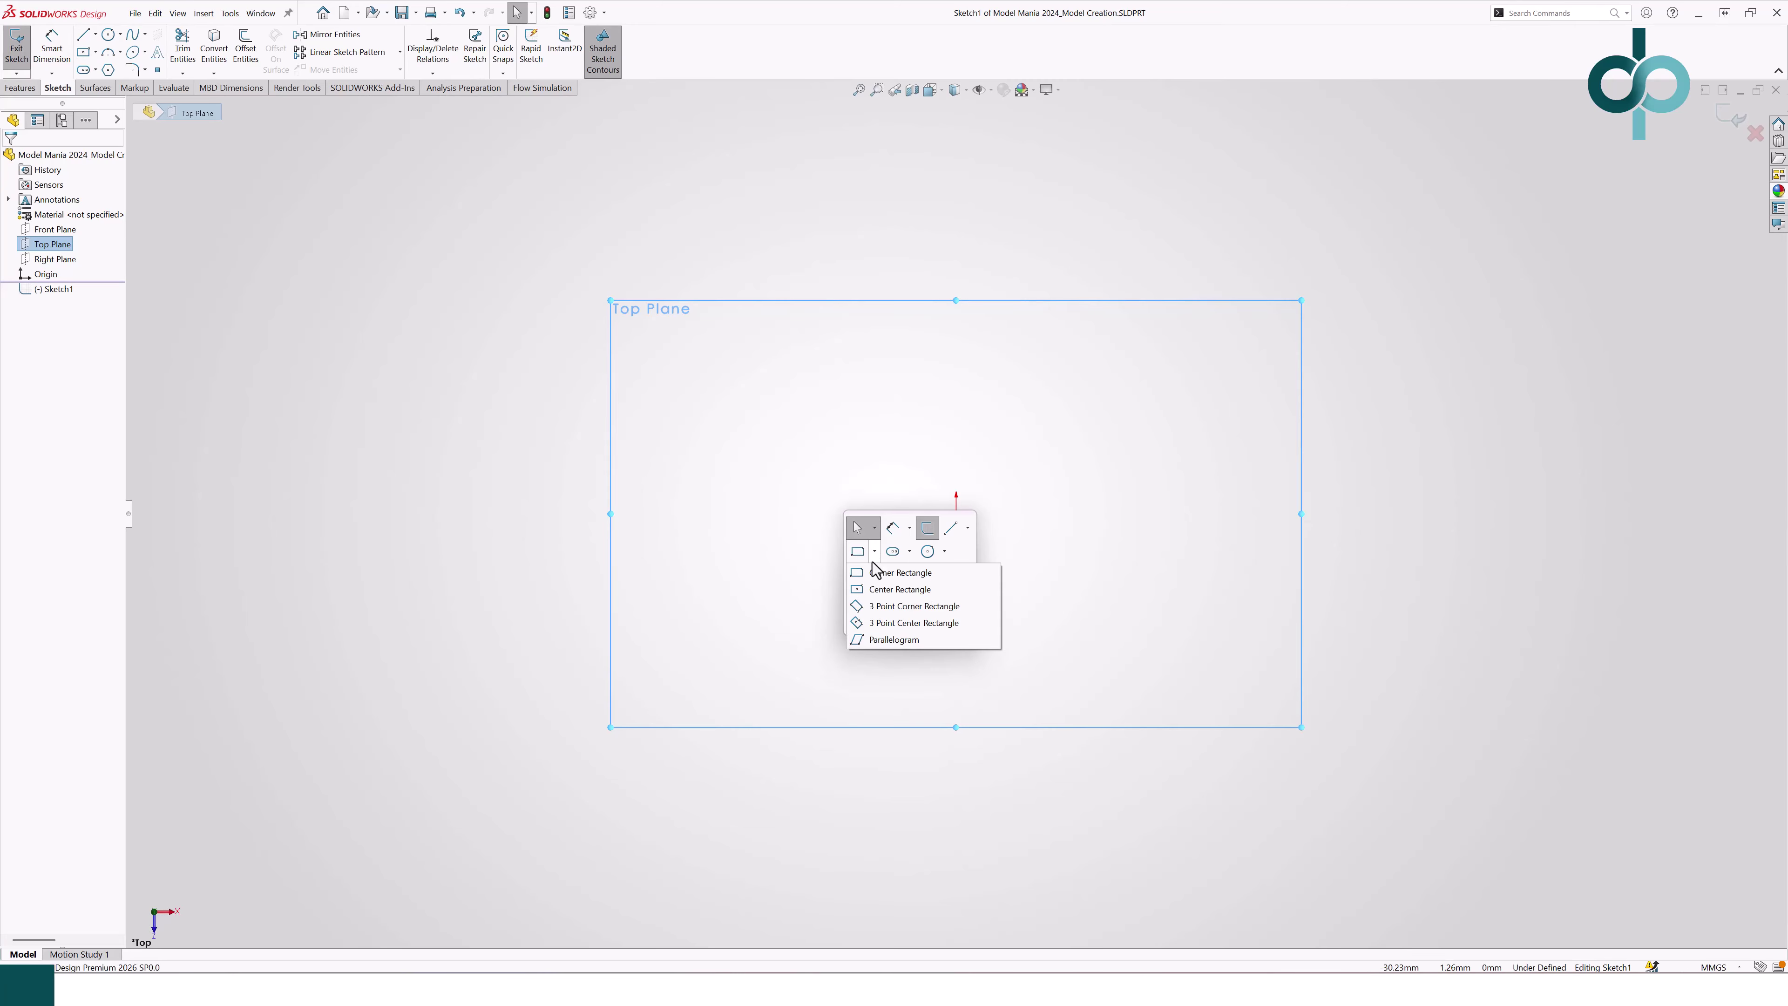
{"action": "left_click", "coordinate": [880, 590]}
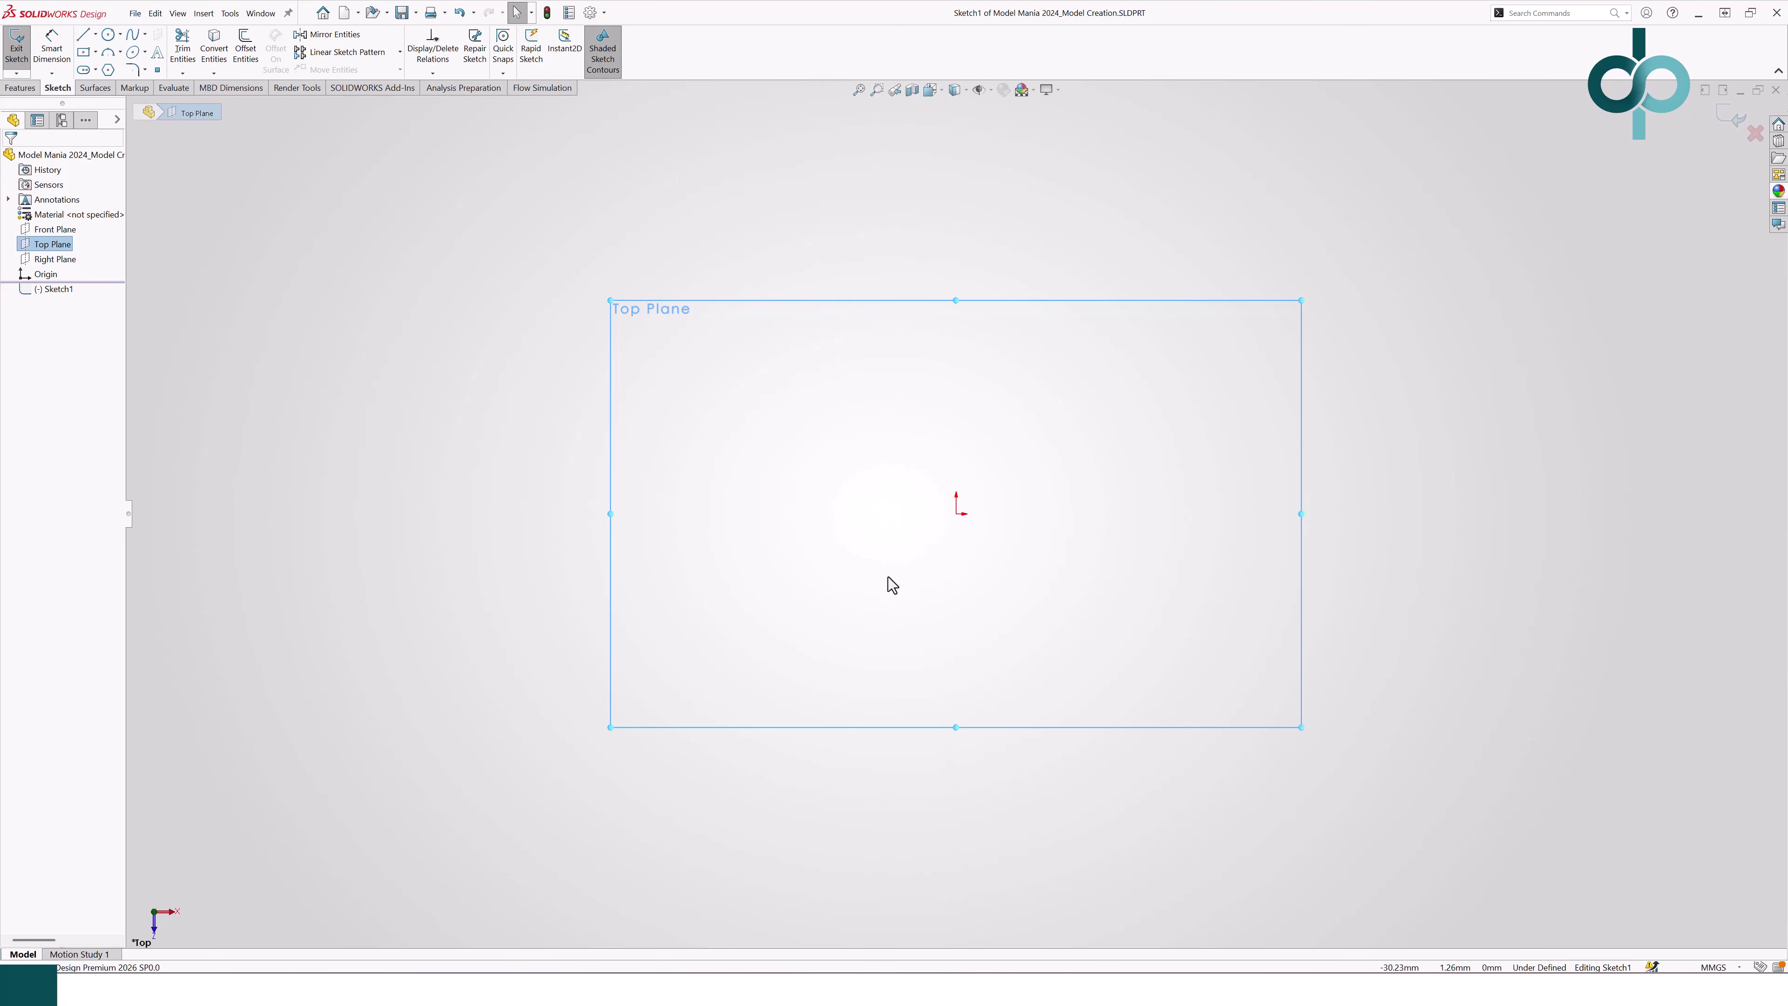
{"action": "left_click", "coordinate": [955, 514]}
{"action": "left_click", "coordinate": [1217, 352]}
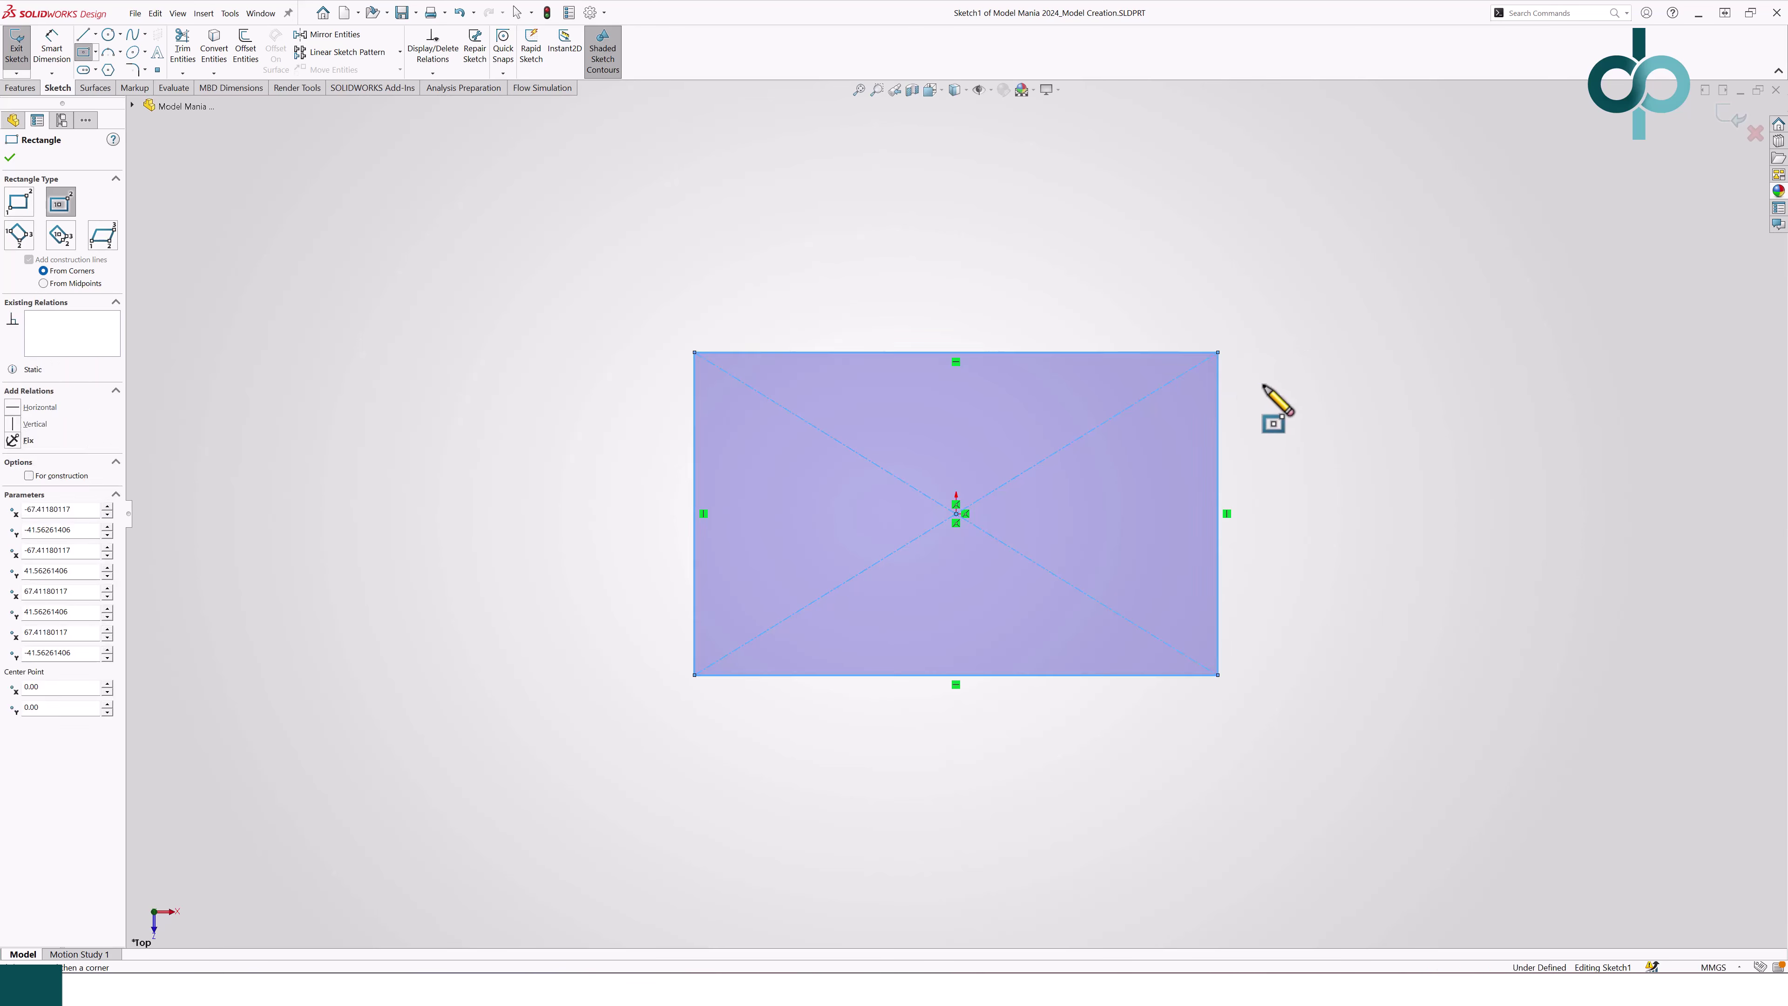
{"action": "key", "text": "Escape"}
Step: Dimension the rectangle to 30 mm high and 80 mm wide
{"action": "key", "text": "d"}
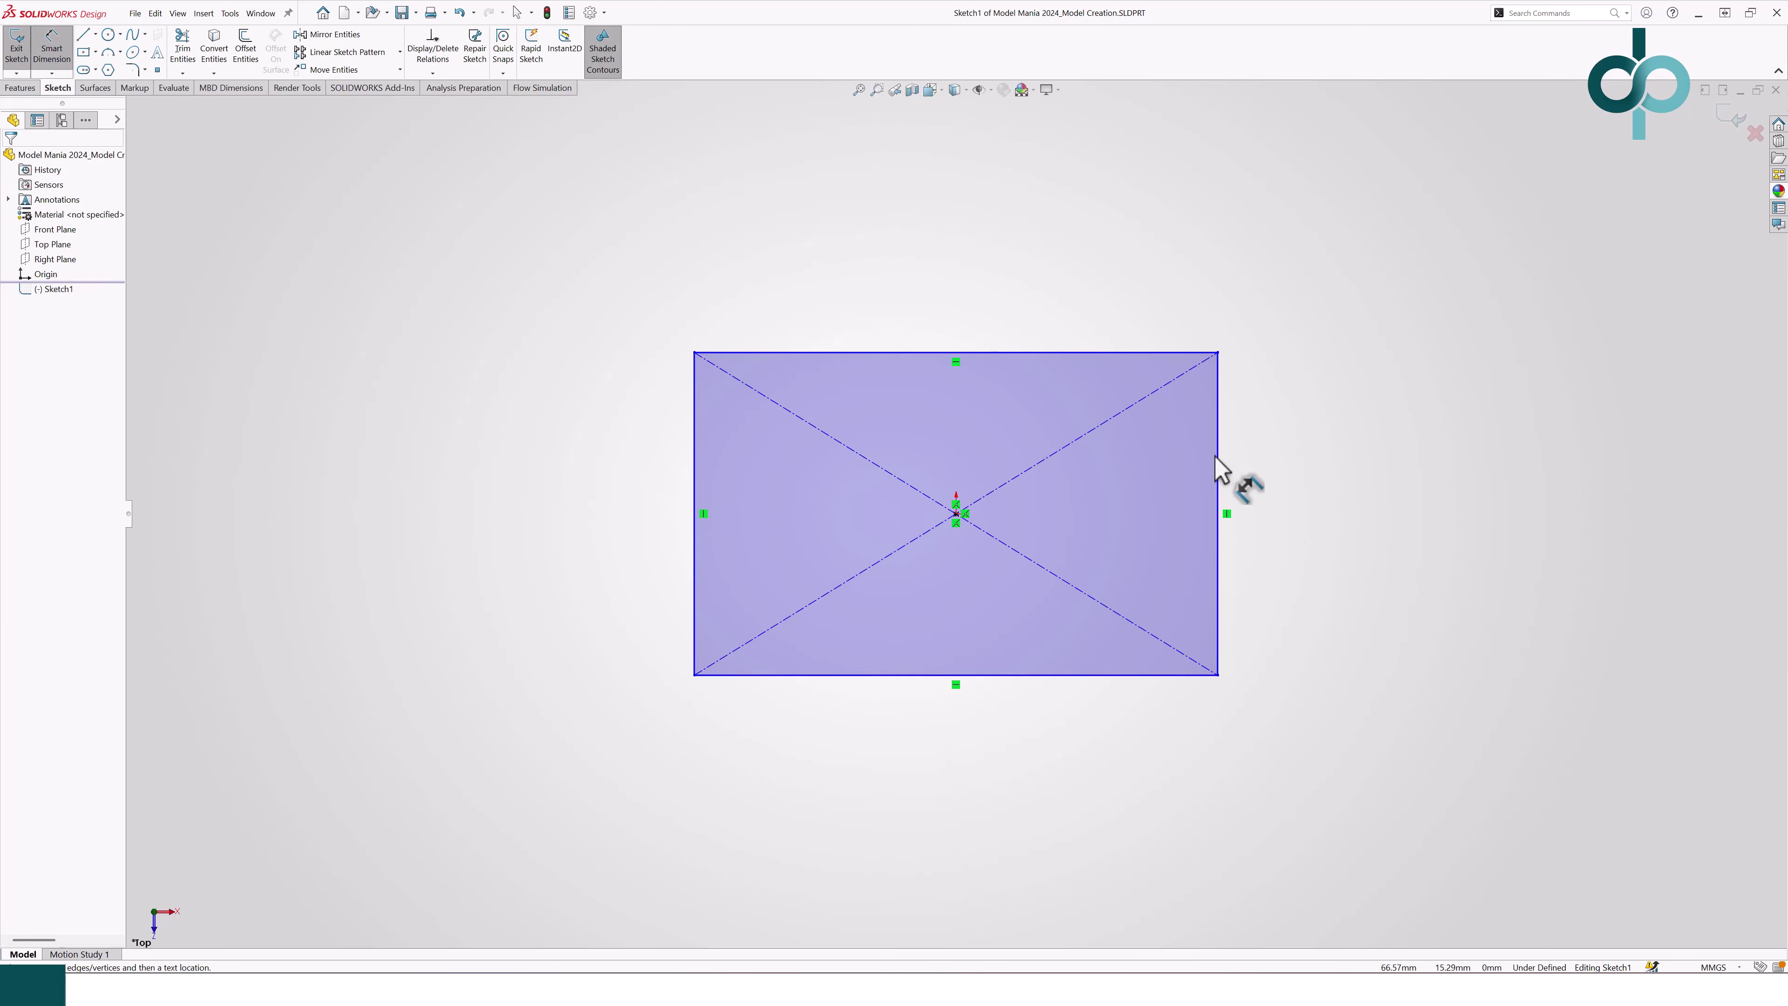
{"action": "left_click", "coordinate": [1267, 473]}
{"action": "left_click", "coordinate": [1320, 494]}
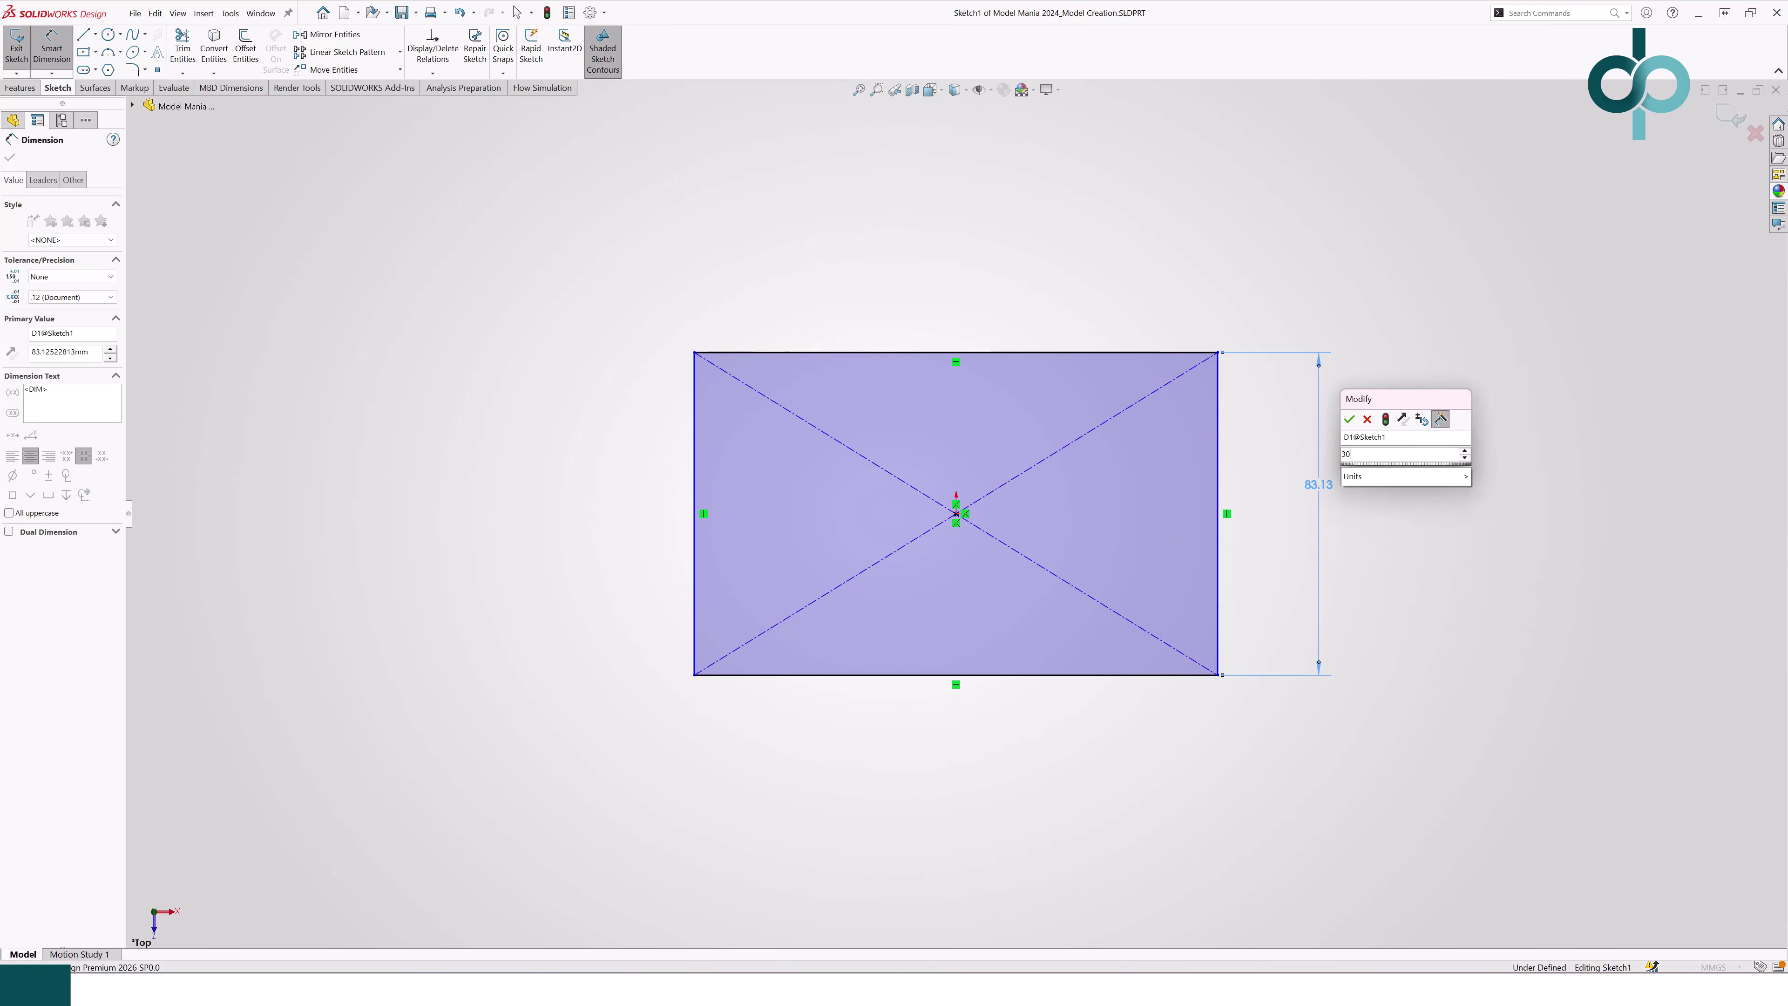
{"action": "type", "text": "30"}
{"action": "key", "text": "Return"}
{"action": "left_click", "coordinate": [1083, 353]}
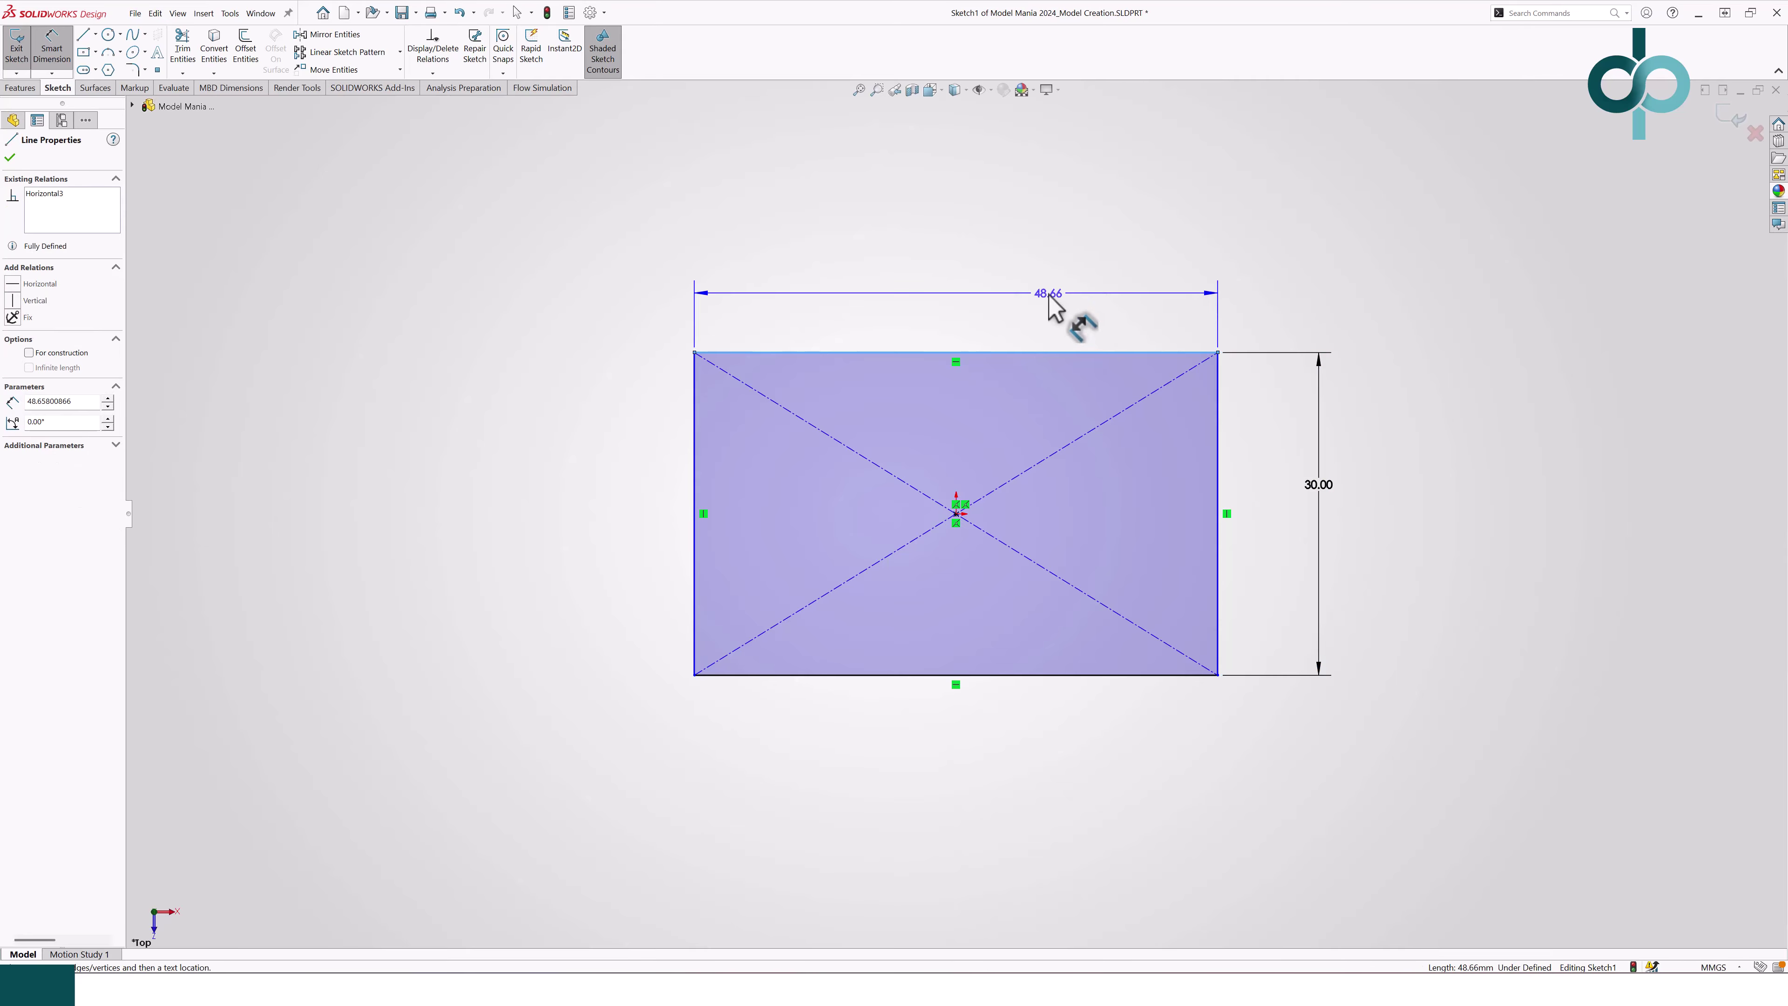
{"action": "left_click", "coordinate": [1050, 299]}
{"action": "type", "text": "80"}
{"action": "key", "text": "Return"}
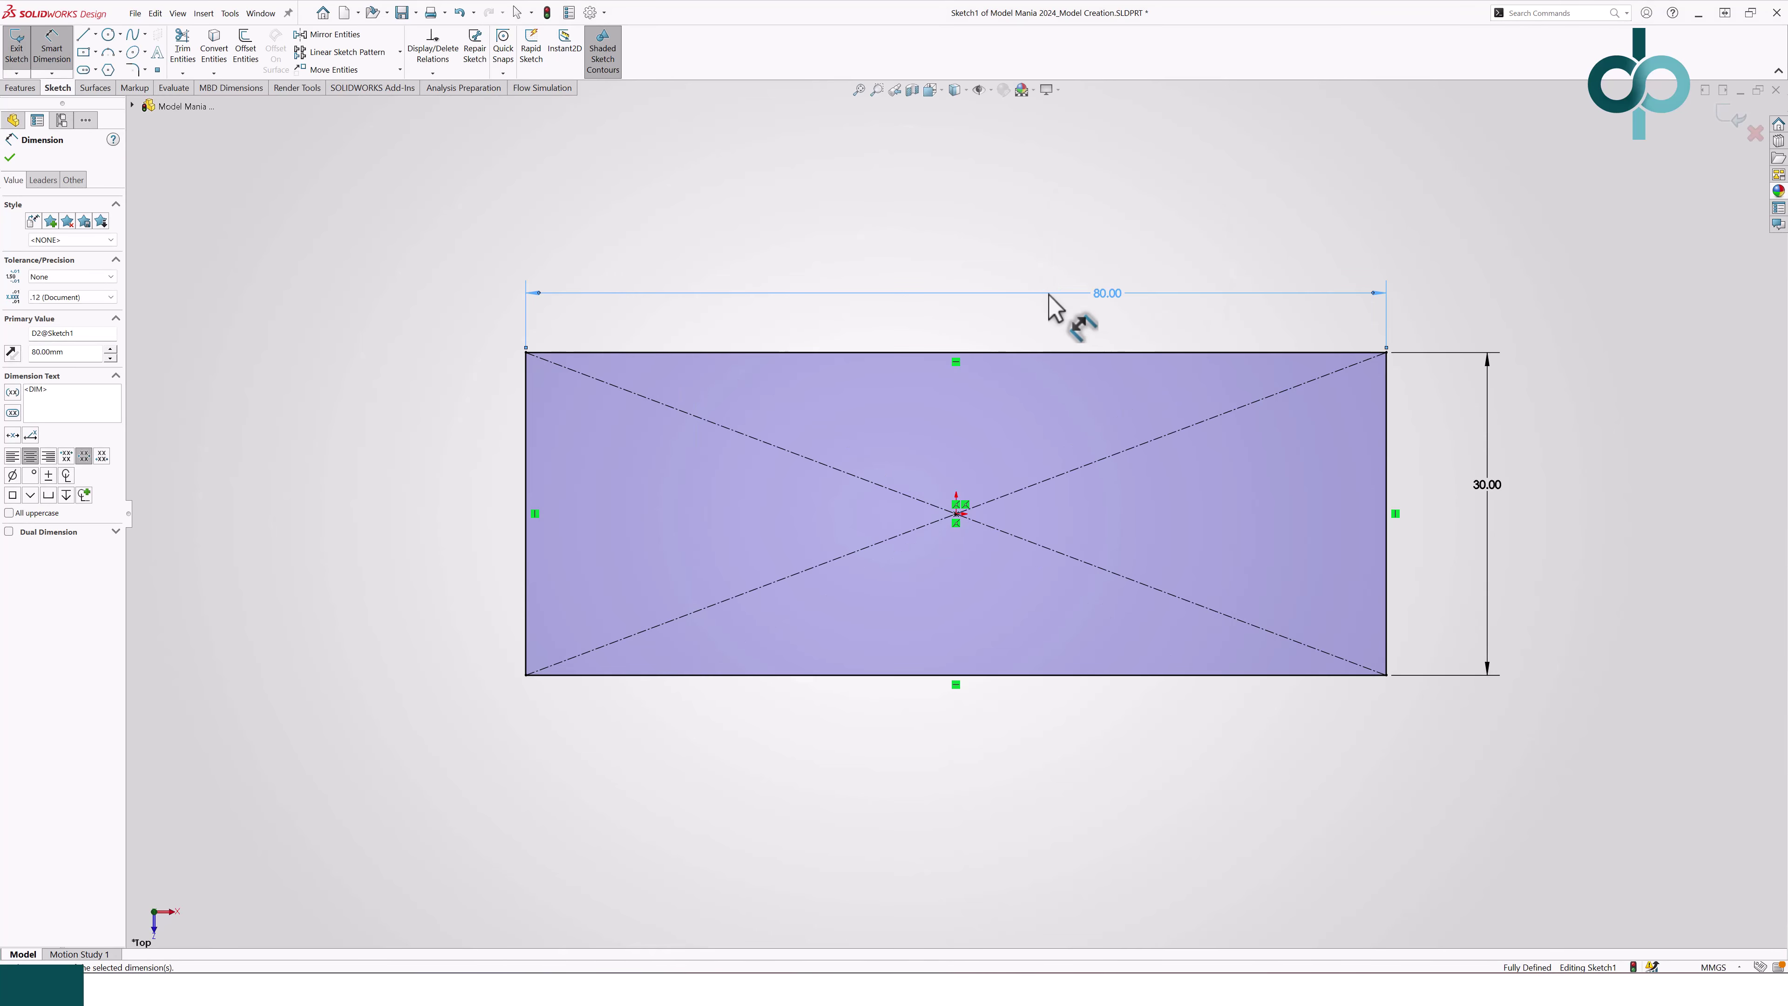
Step: Extrude the rectangle as a boss with a Blind depth of 5 mm
{"action": "left_click", "coordinate": [33, 86]}
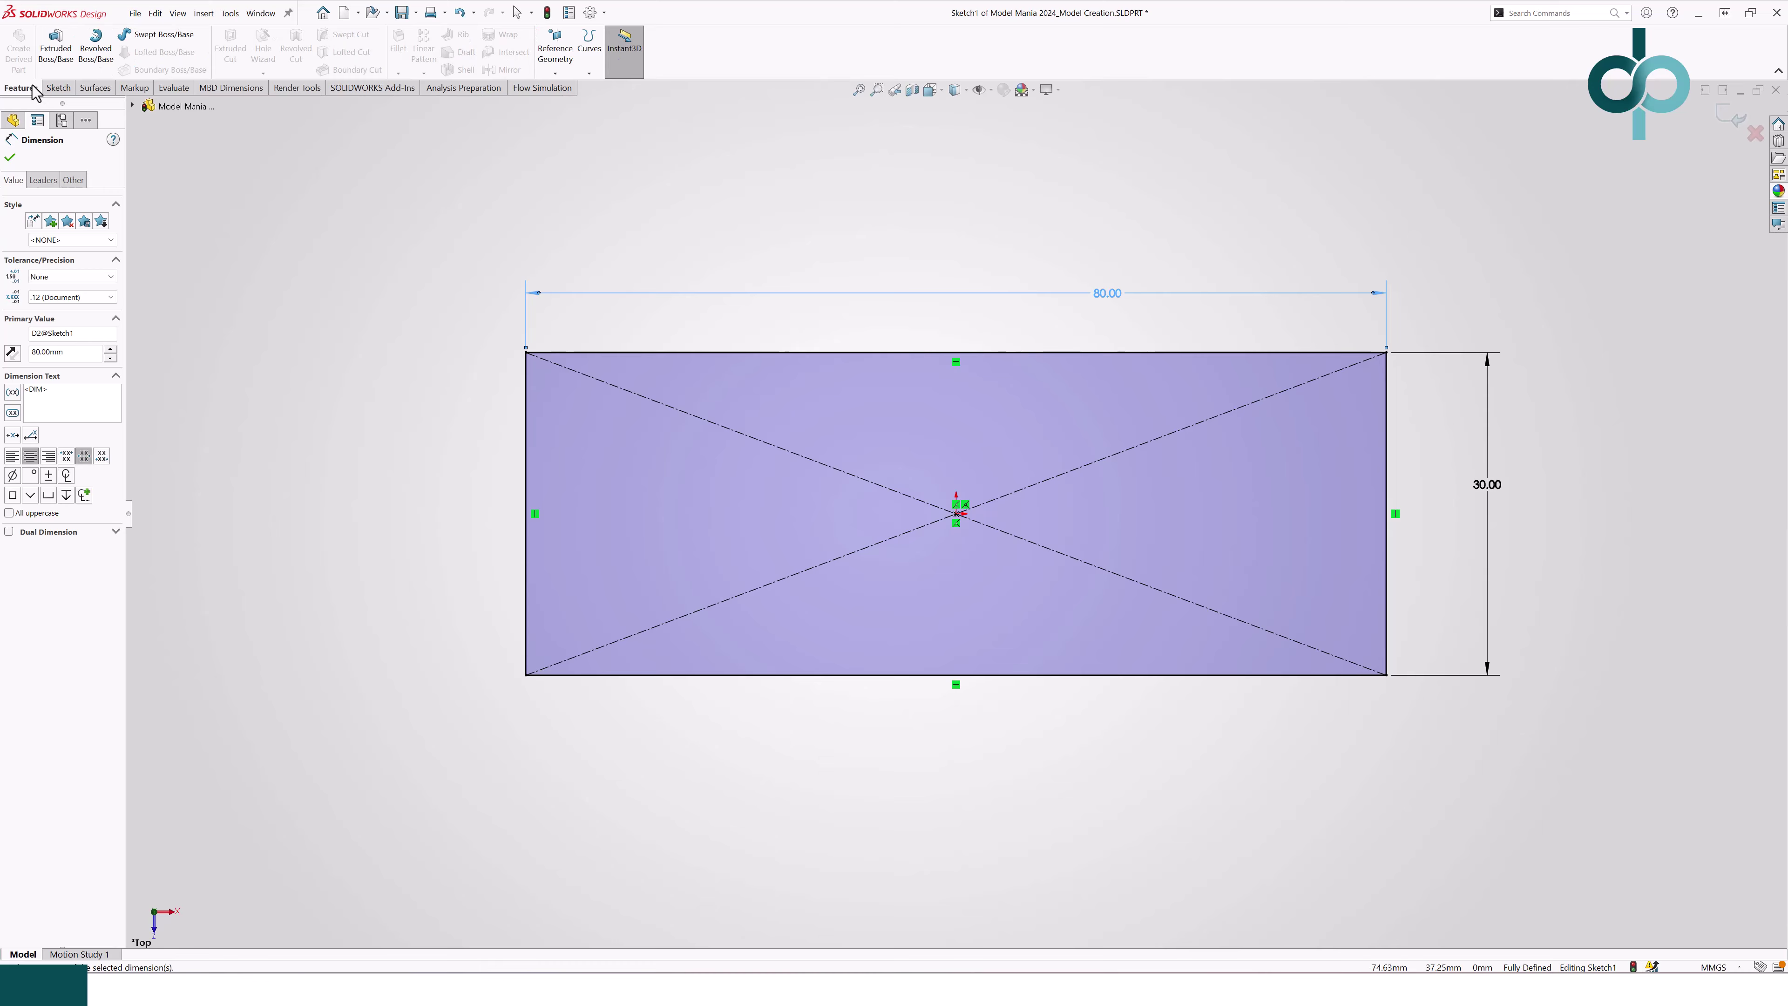
{"action": "left_click", "coordinate": [49, 65]}
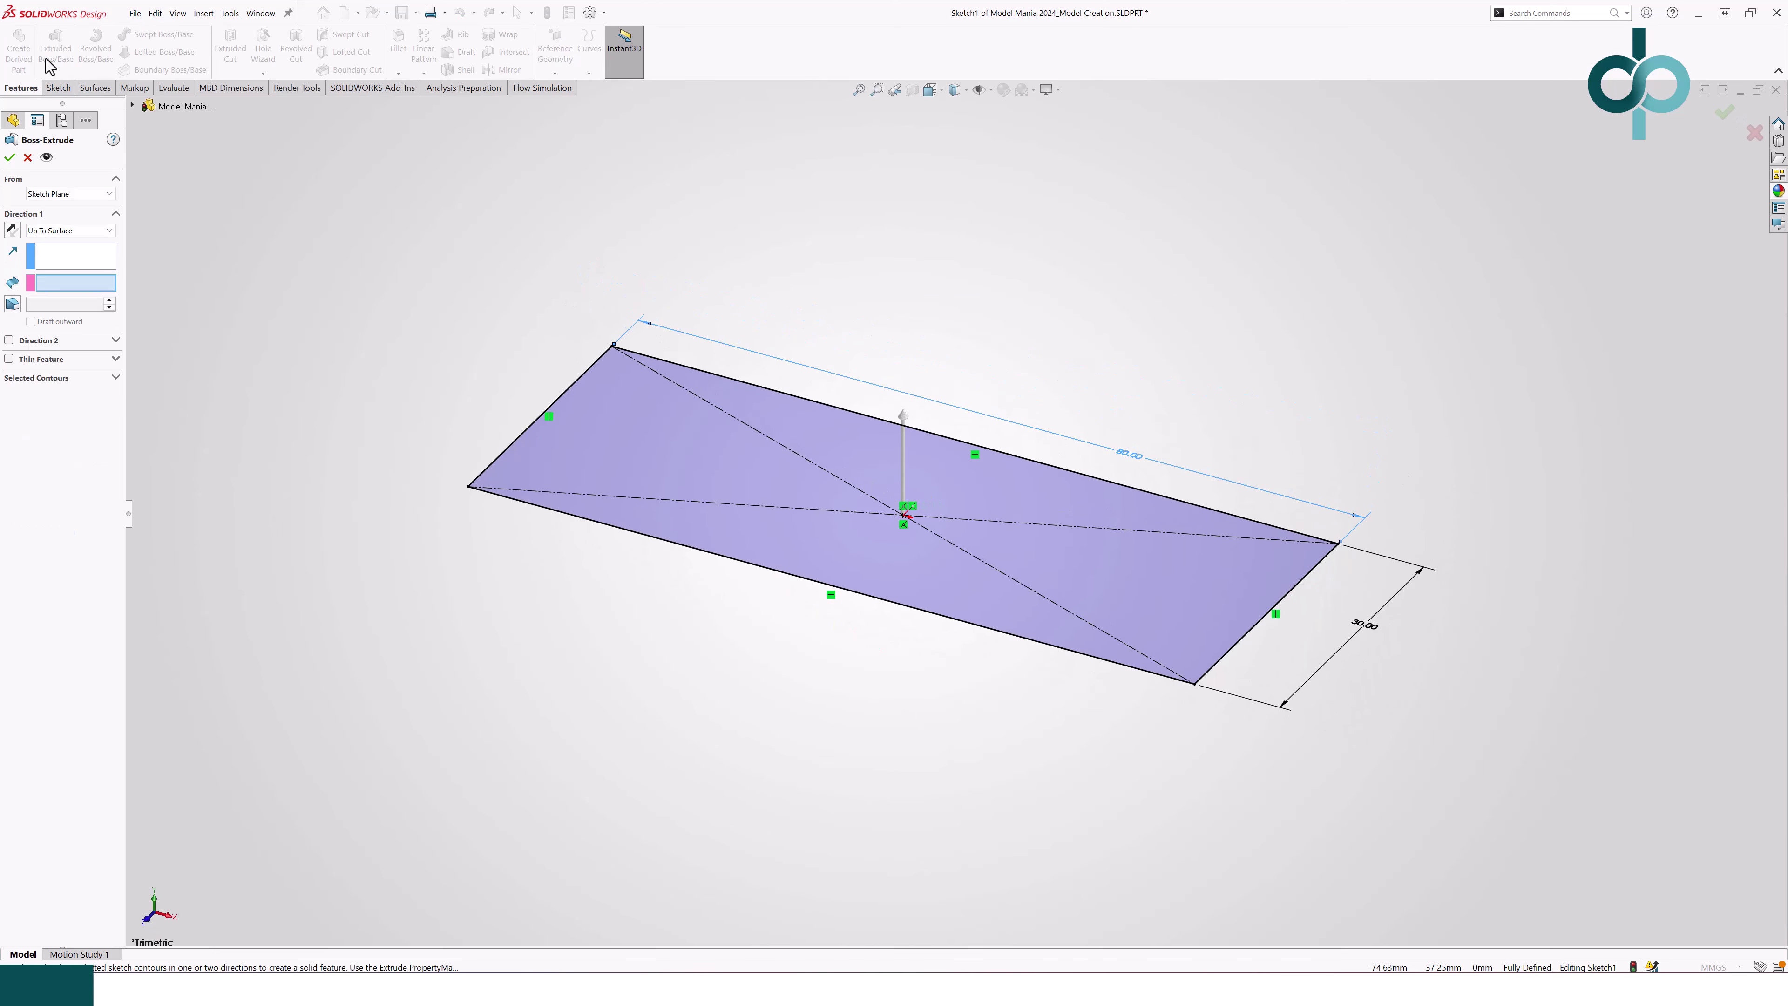
{"action": "left_click", "coordinate": [77, 230]}
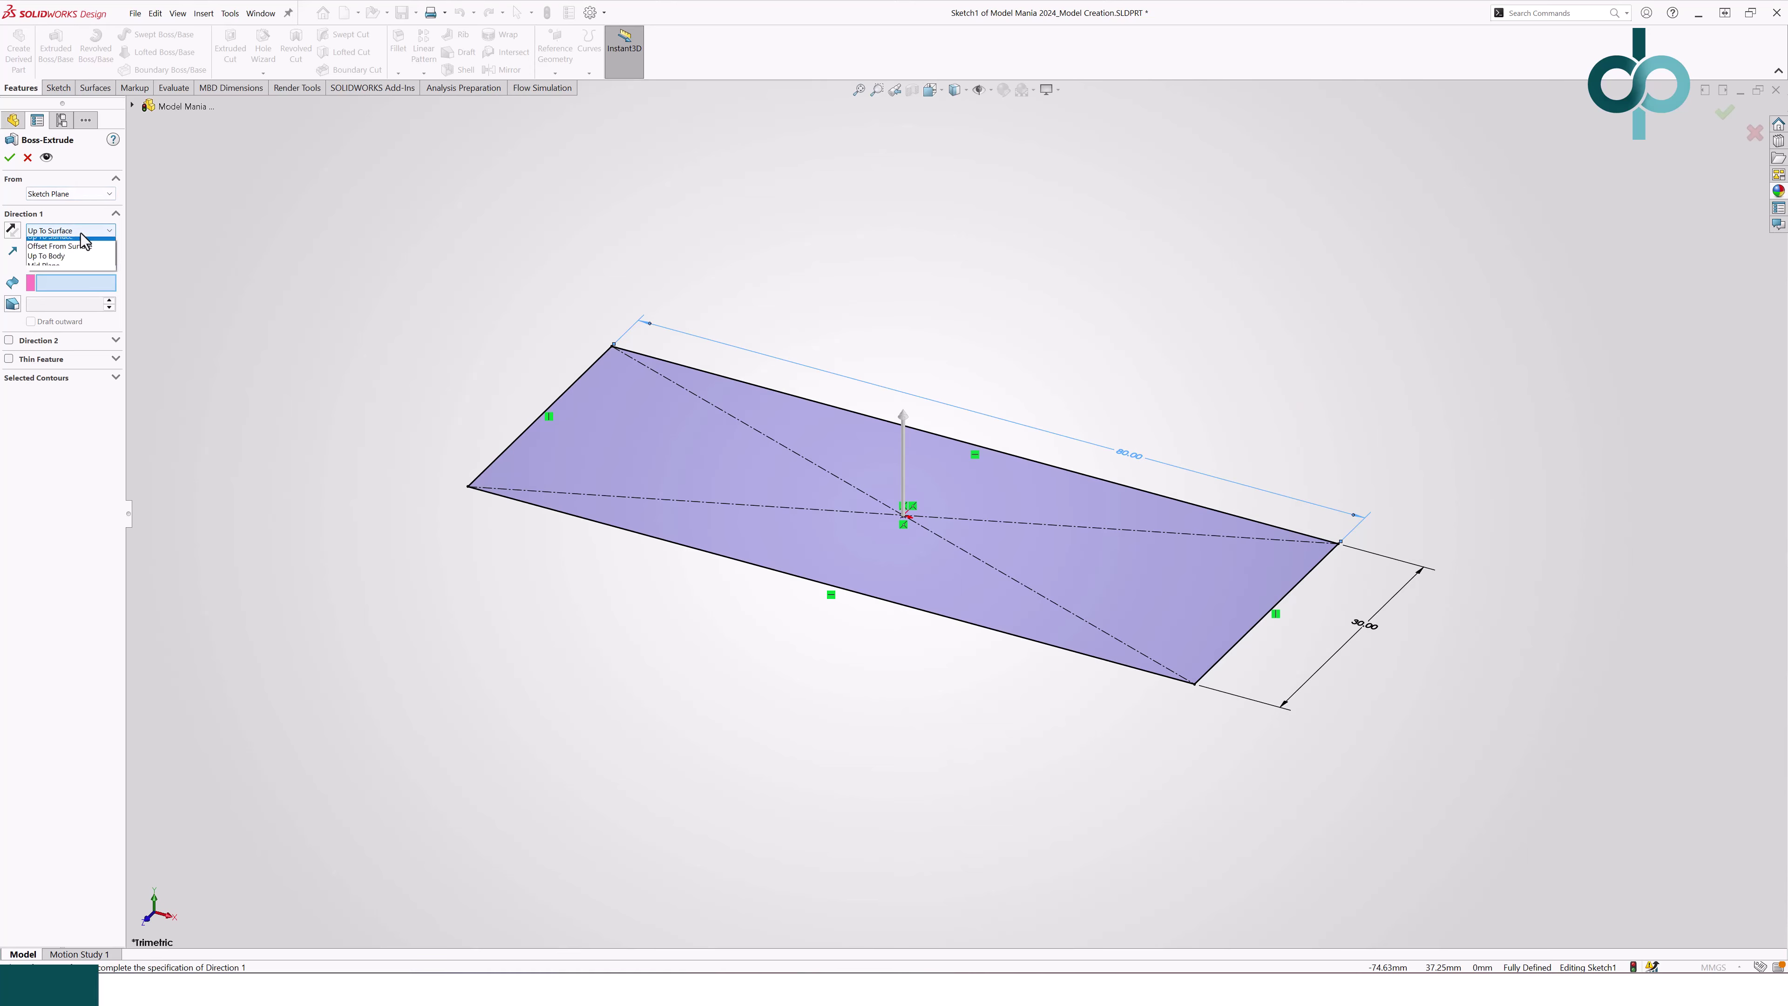
{"action": "left_click", "coordinate": [83, 247]}
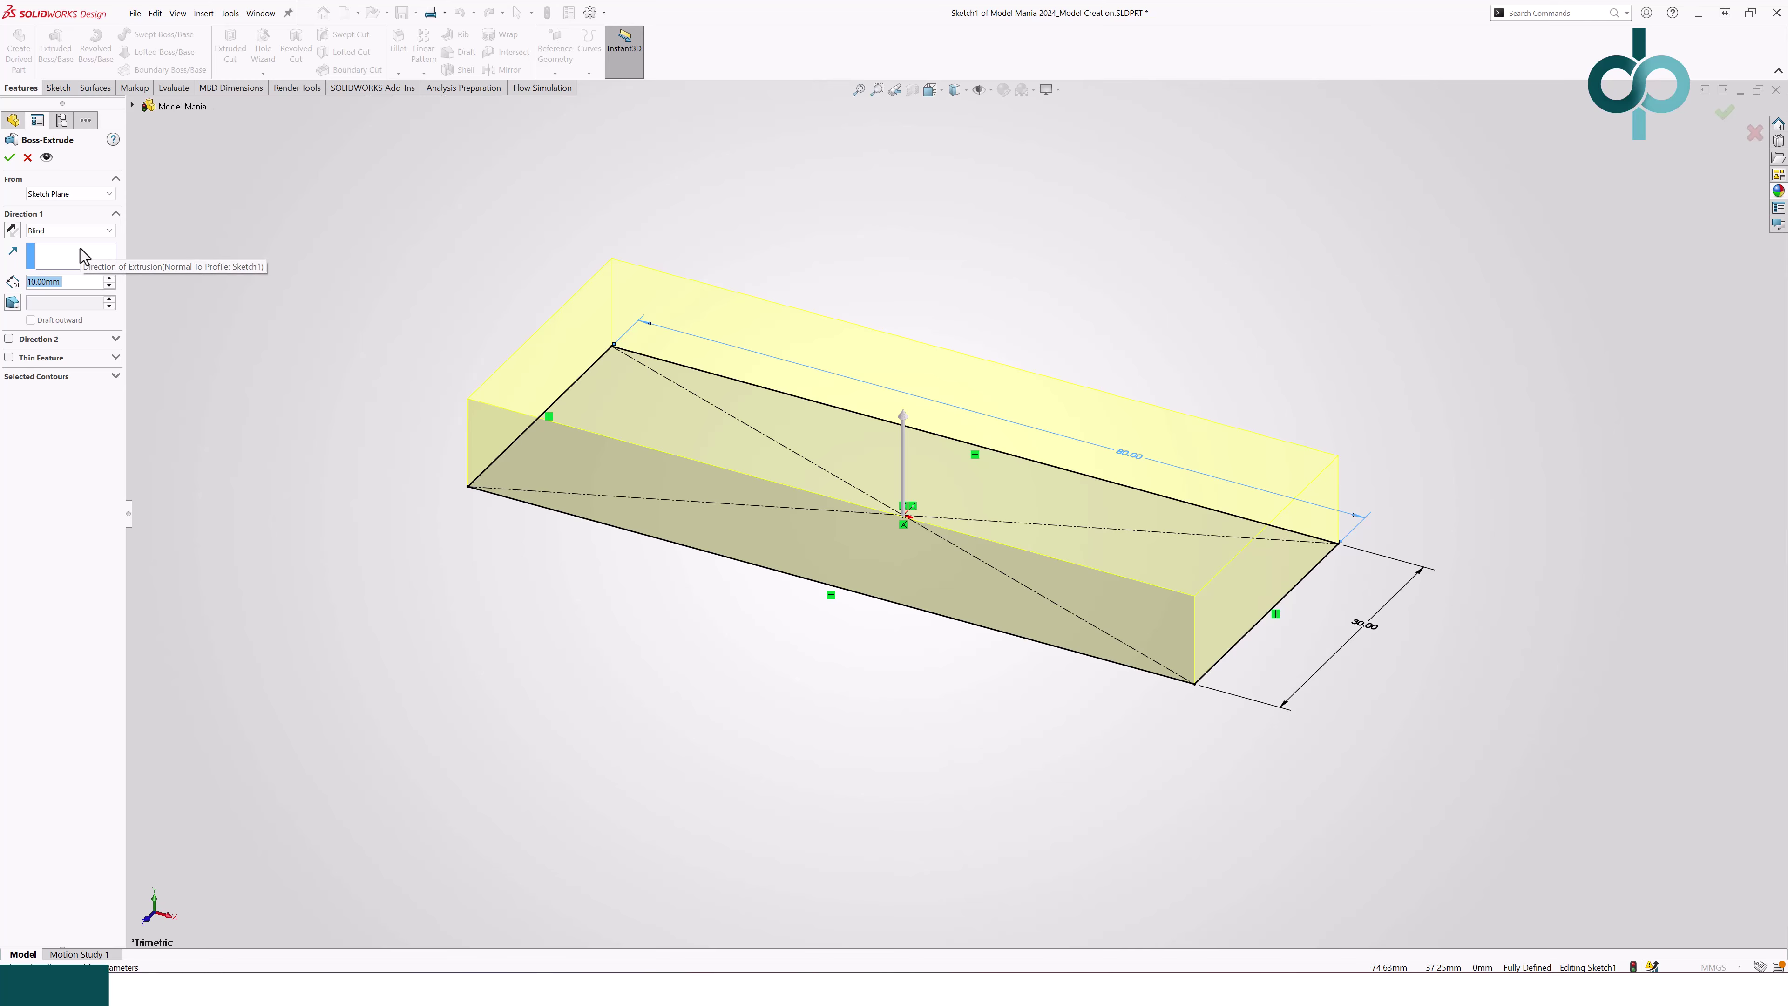
{"action": "type", "text": "5"}
{"action": "left_click", "coordinate": [11, 156]}
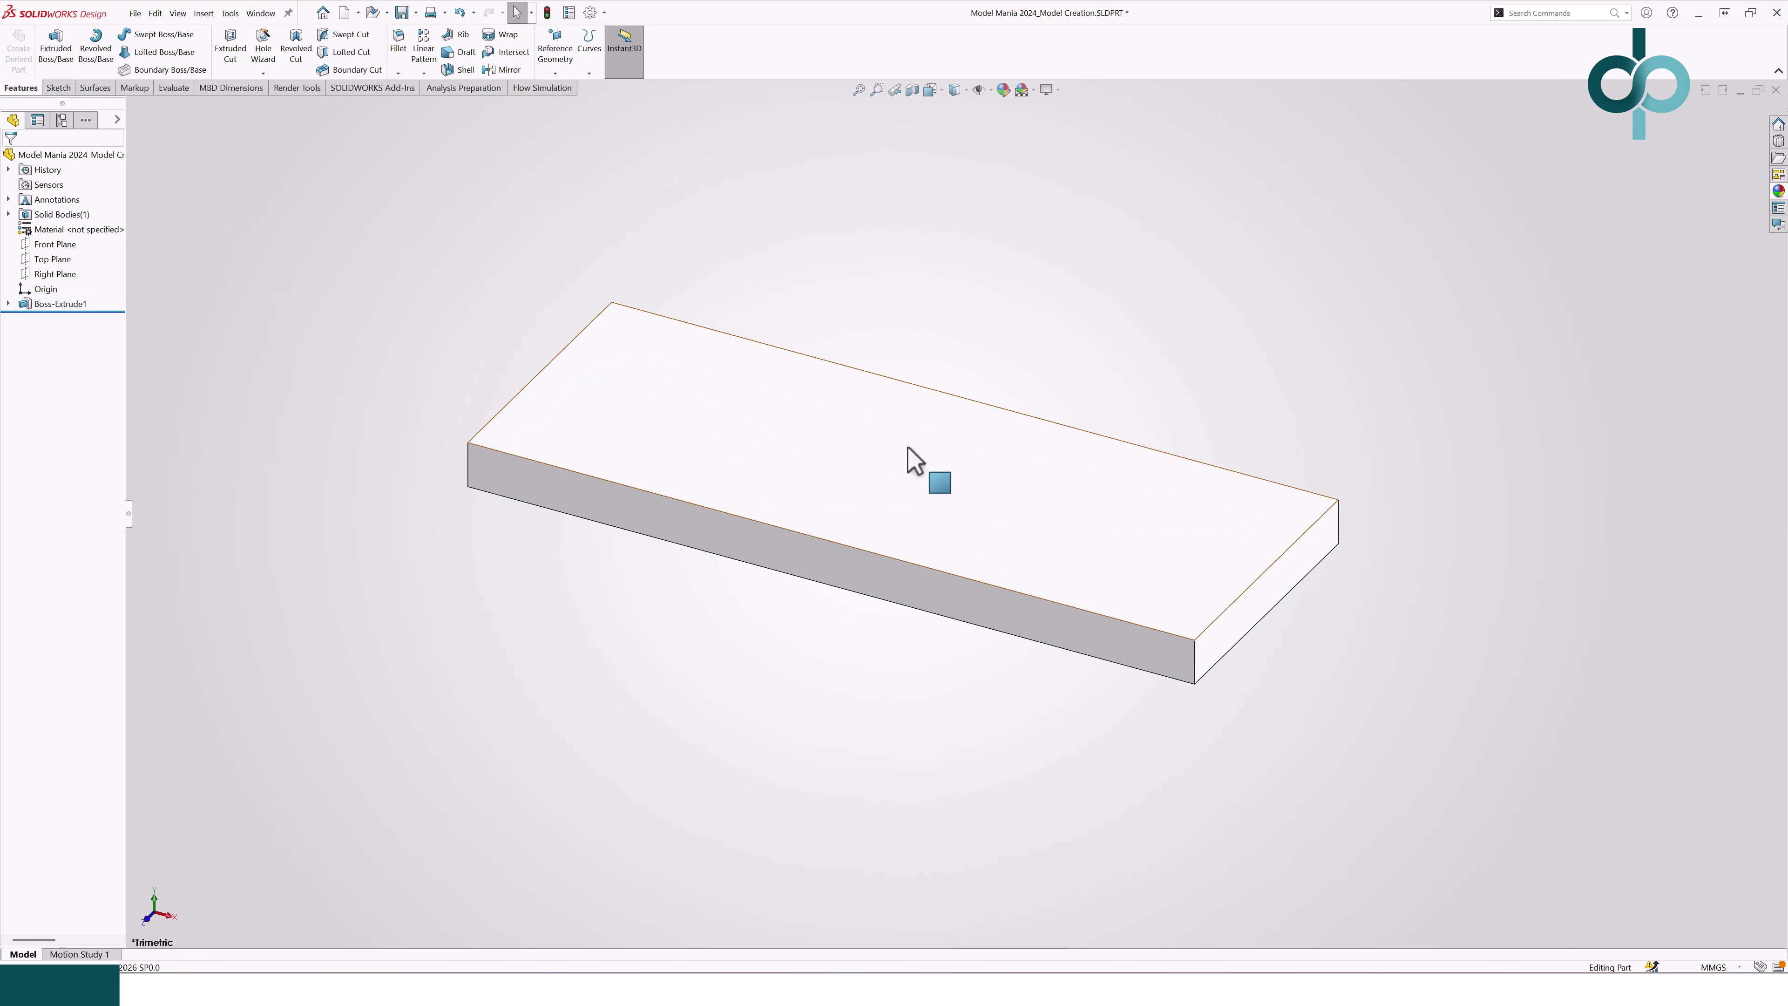
Step: Sketch two concentric circles on the plate's upper face, about 27.6 mm along X from the origin, the inner one about 14 mm in diameter
{"action": "left_click", "coordinate": [1027, 493]}
{"action": "left_click", "coordinate": [1074, 461]}
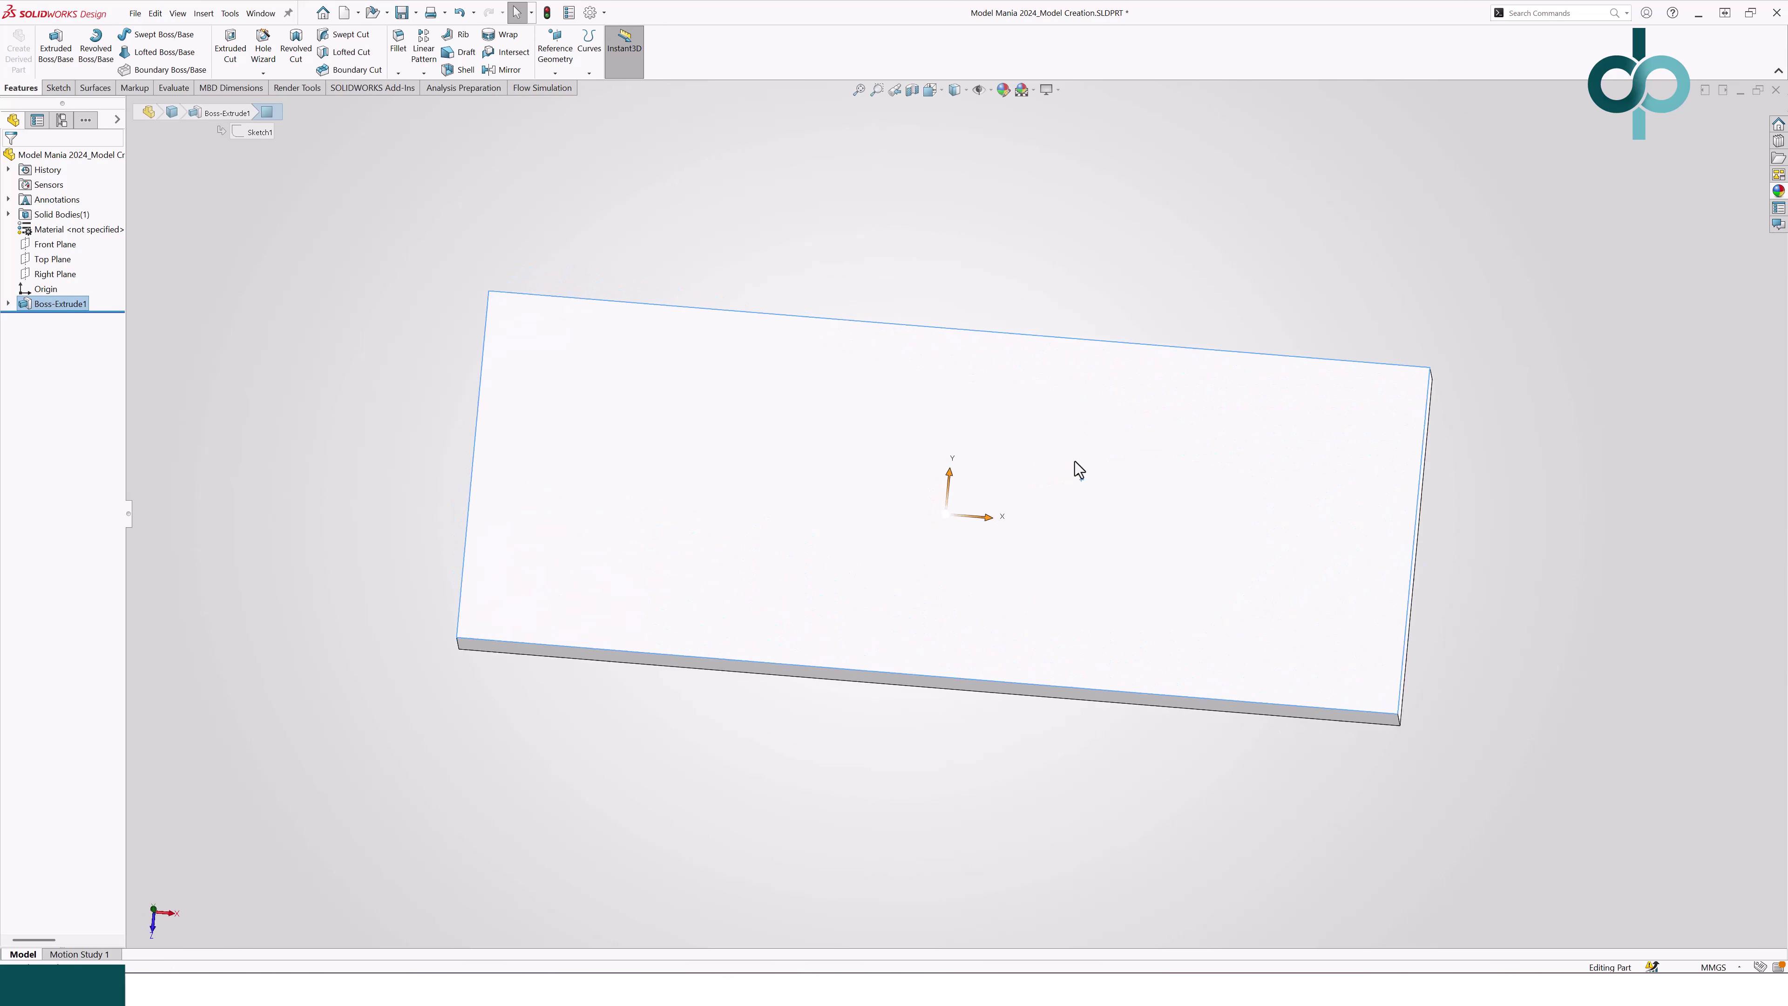
{"action": "key", "text": "s"}
{"action": "left_click", "coordinate": [1164, 502]}
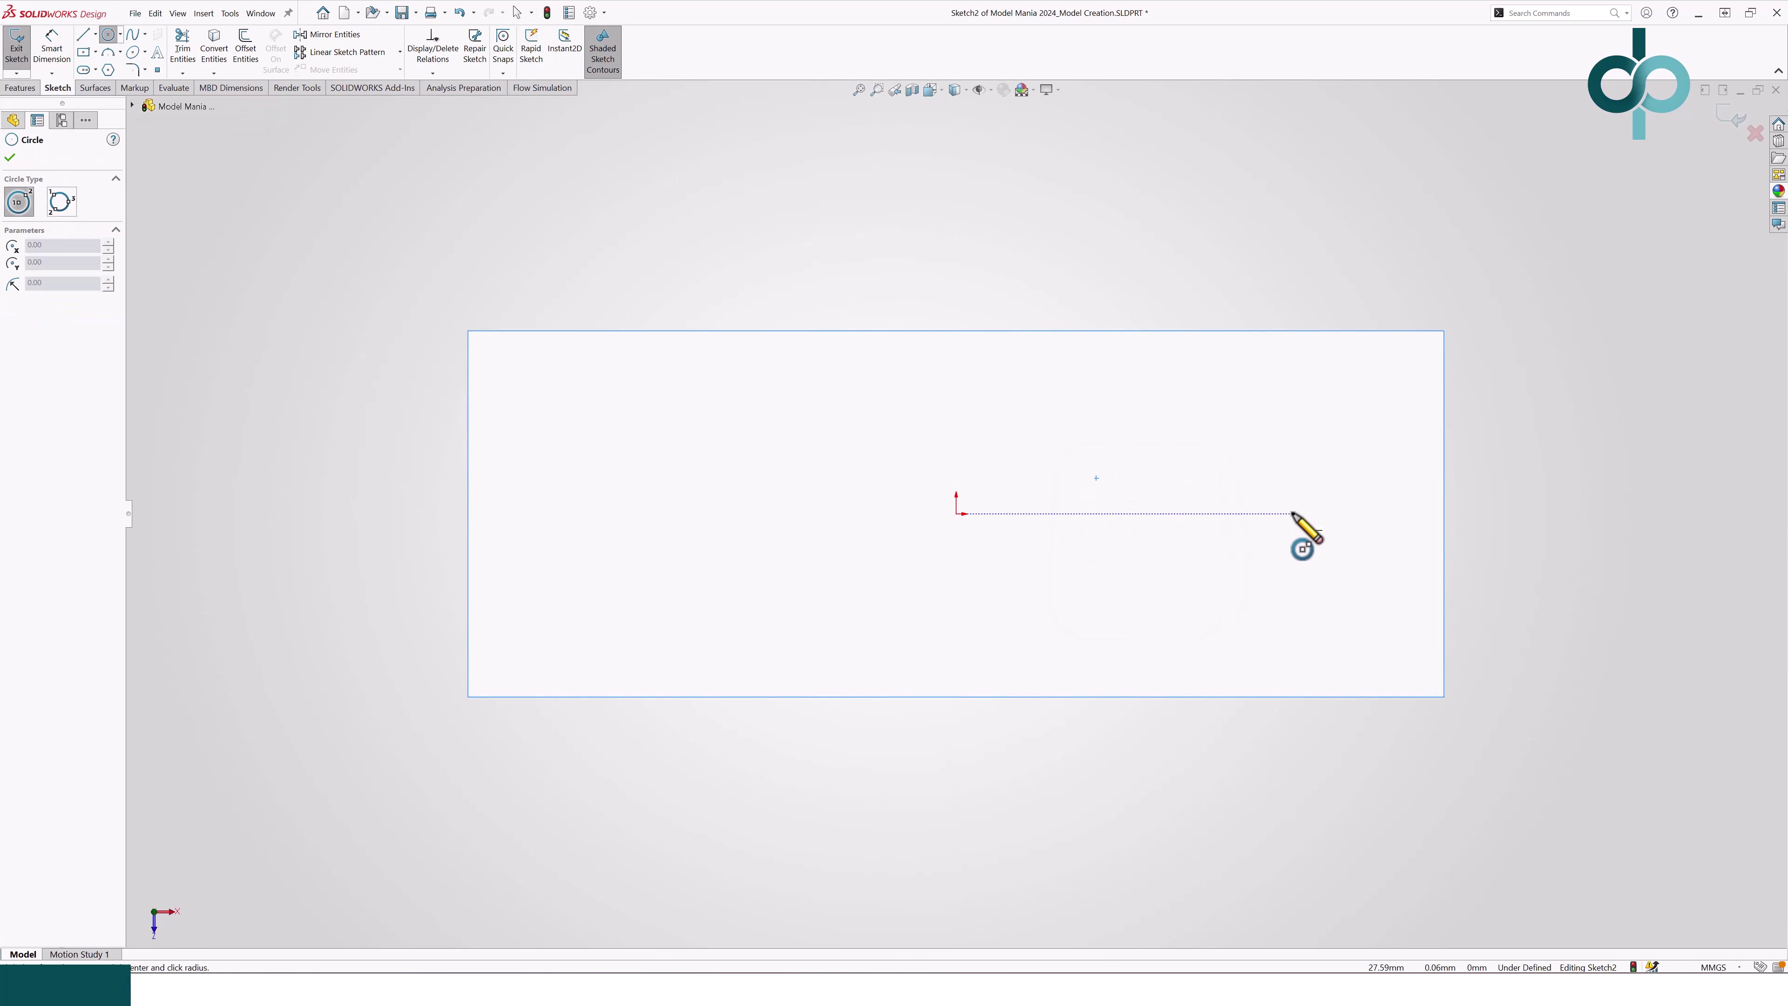
{"action": "left_click", "coordinate": [1293, 514]}
{"action": "left_click", "coordinate": [1331, 438]}
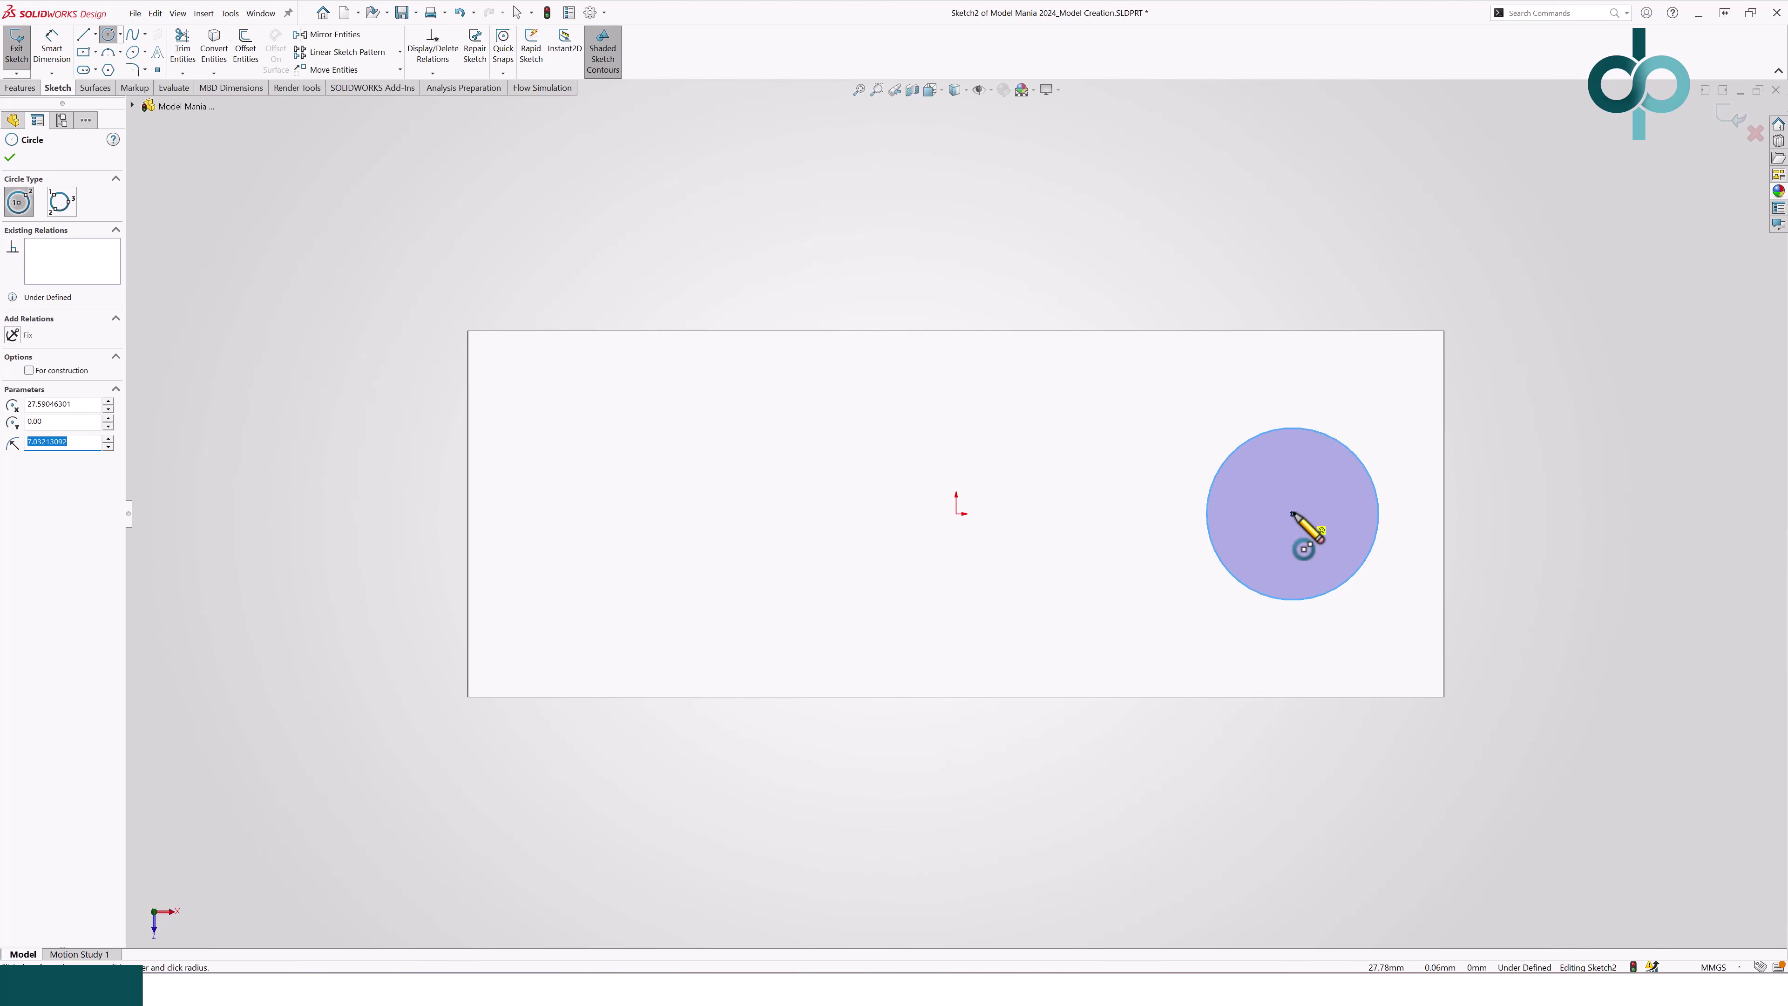
{"action": "left_click", "coordinate": [1292, 513]}
{"action": "left_click", "coordinate": [1402, 434]}
{"action": "key", "text": "Escape"}
Step: Dimension the circles' shared center 60 mm from the plate's far short edge
{"action": "key", "text": "s"}
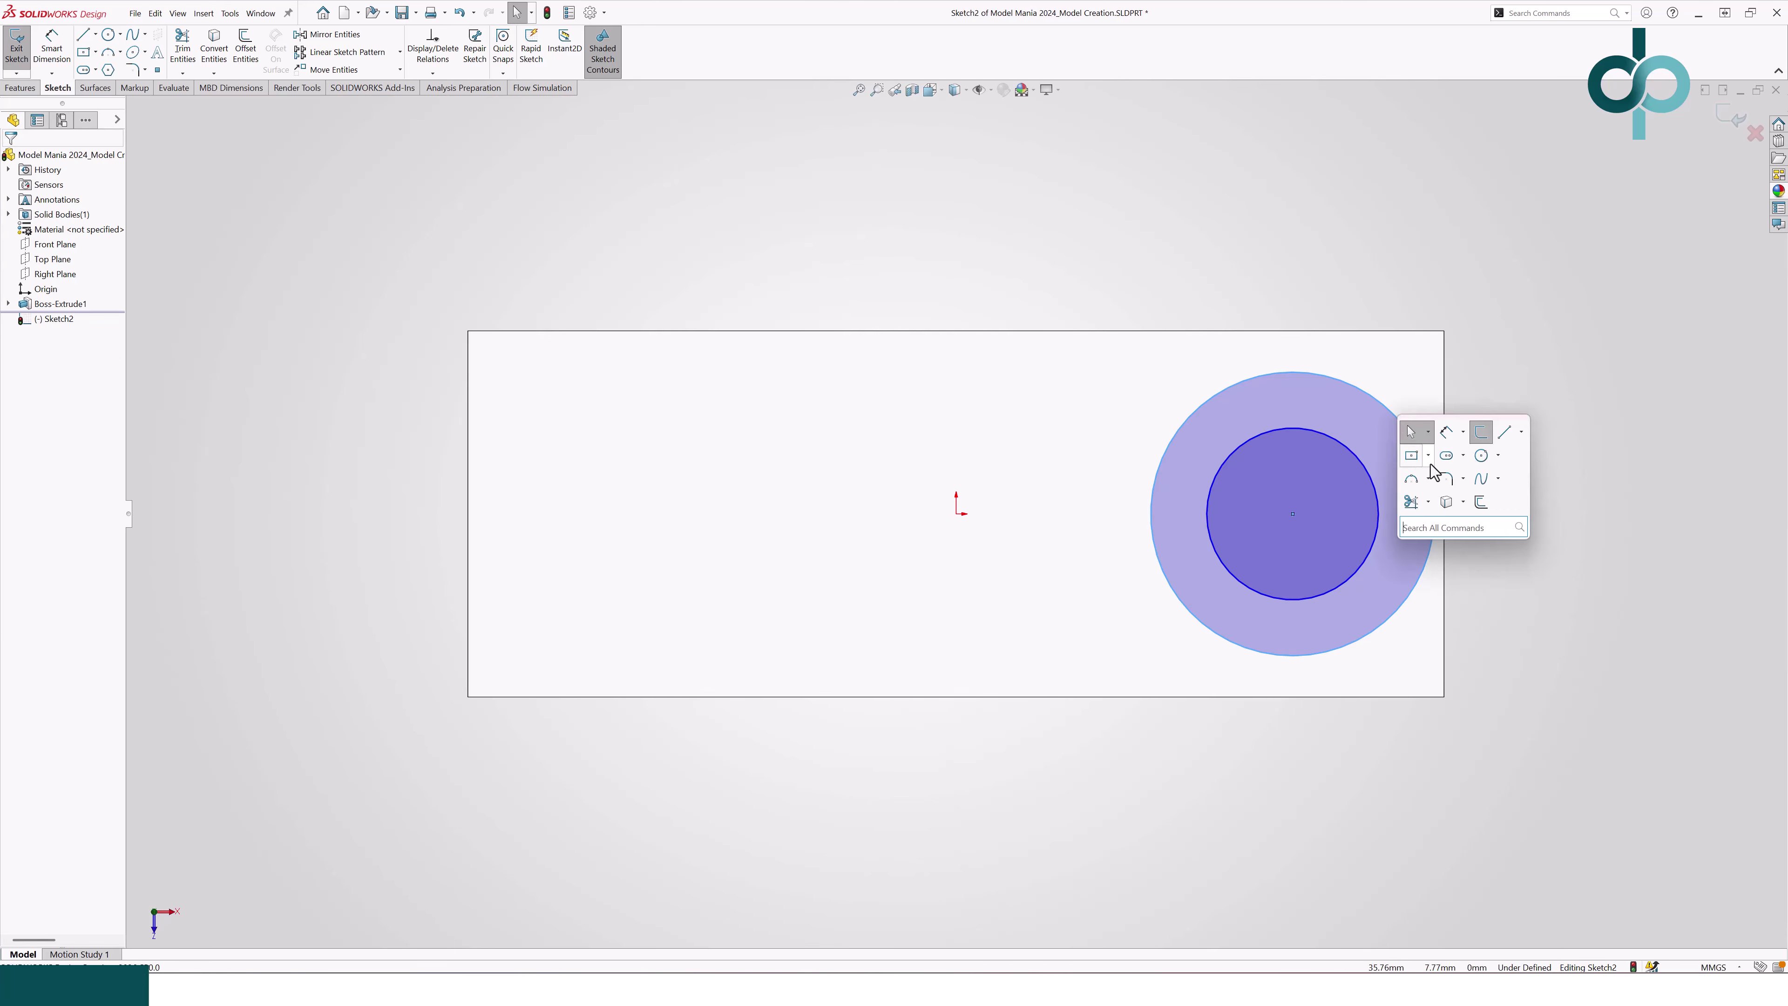
{"action": "left_click", "coordinate": [1444, 437]}
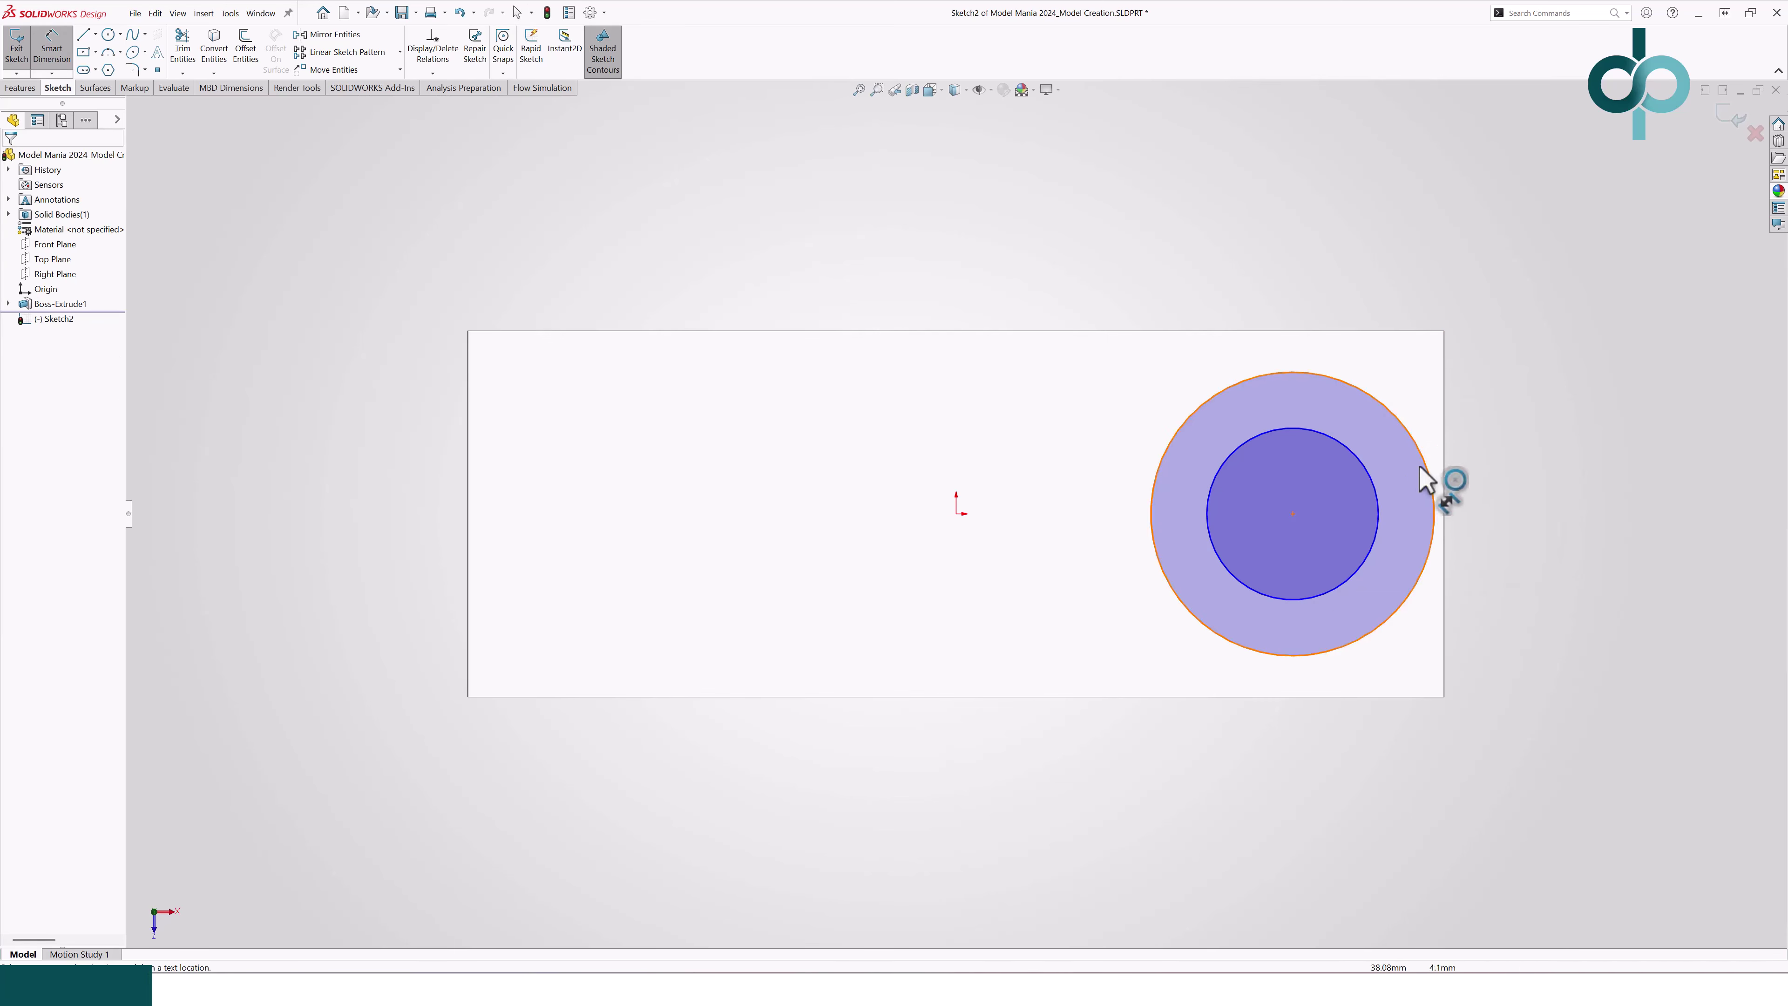
{"action": "left_click", "coordinate": [1293, 513]}
{"action": "left_click", "coordinate": [469, 536]}
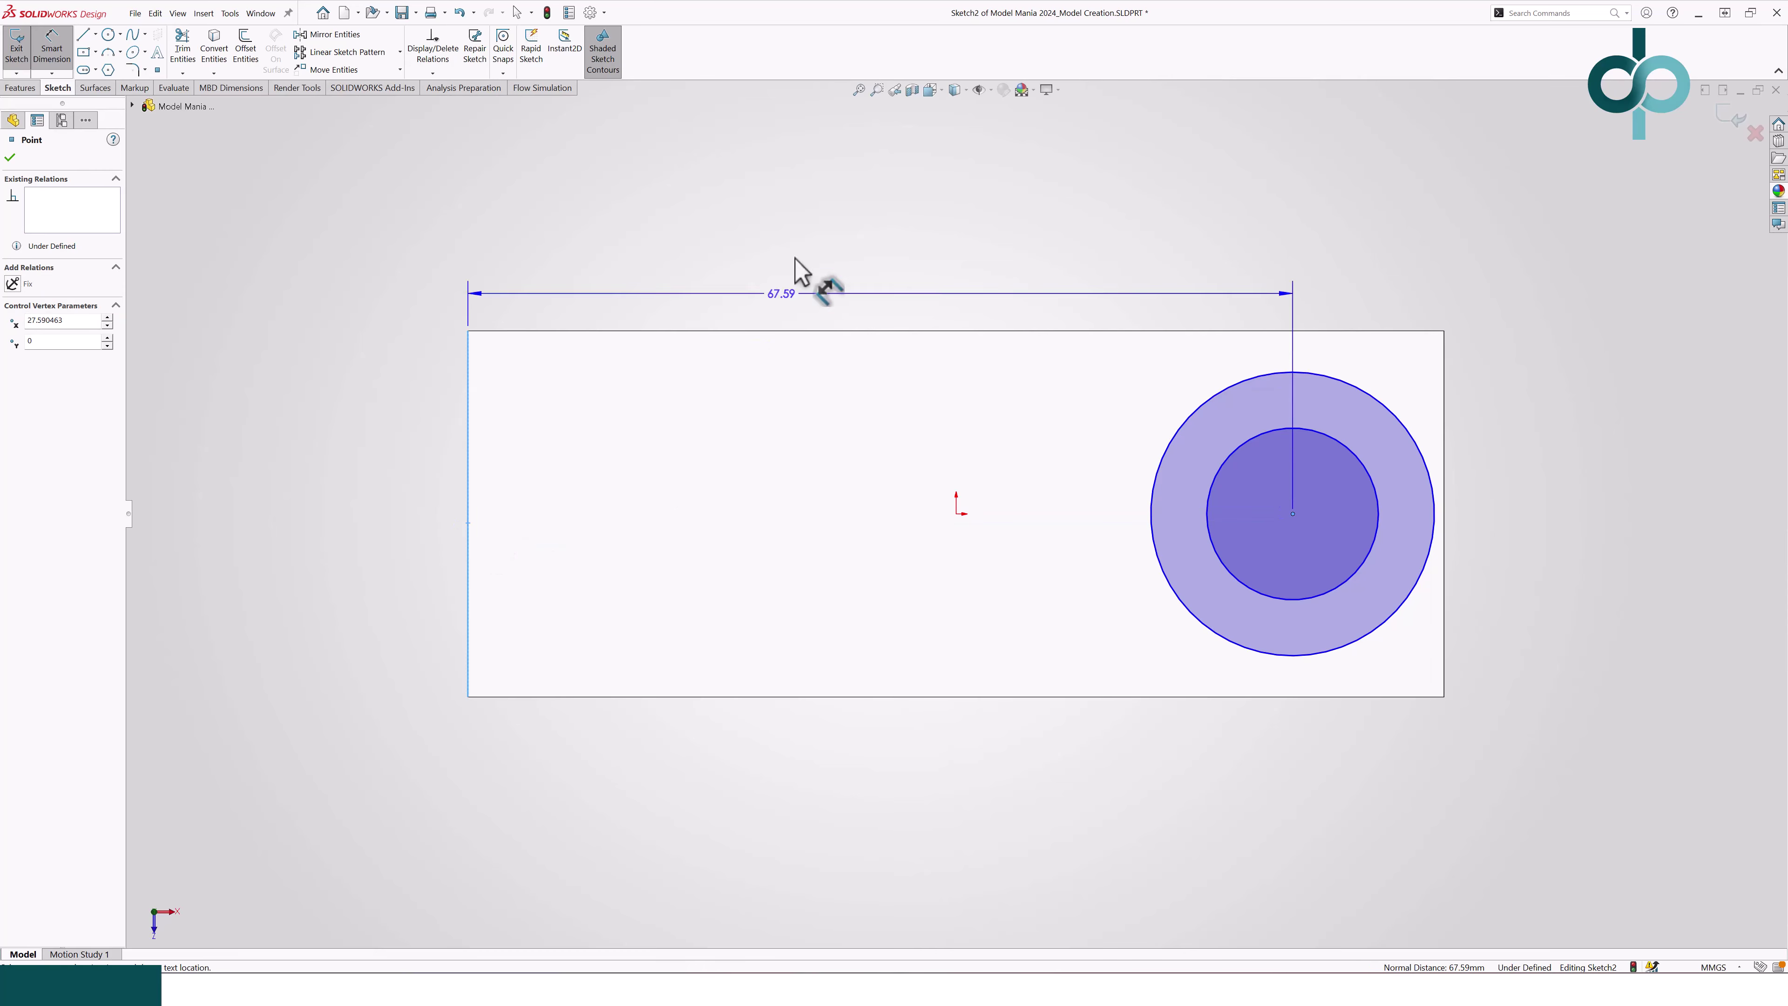
{"action": "left_click", "coordinate": [826, 206]}
{"action": "type", "text": "60"}
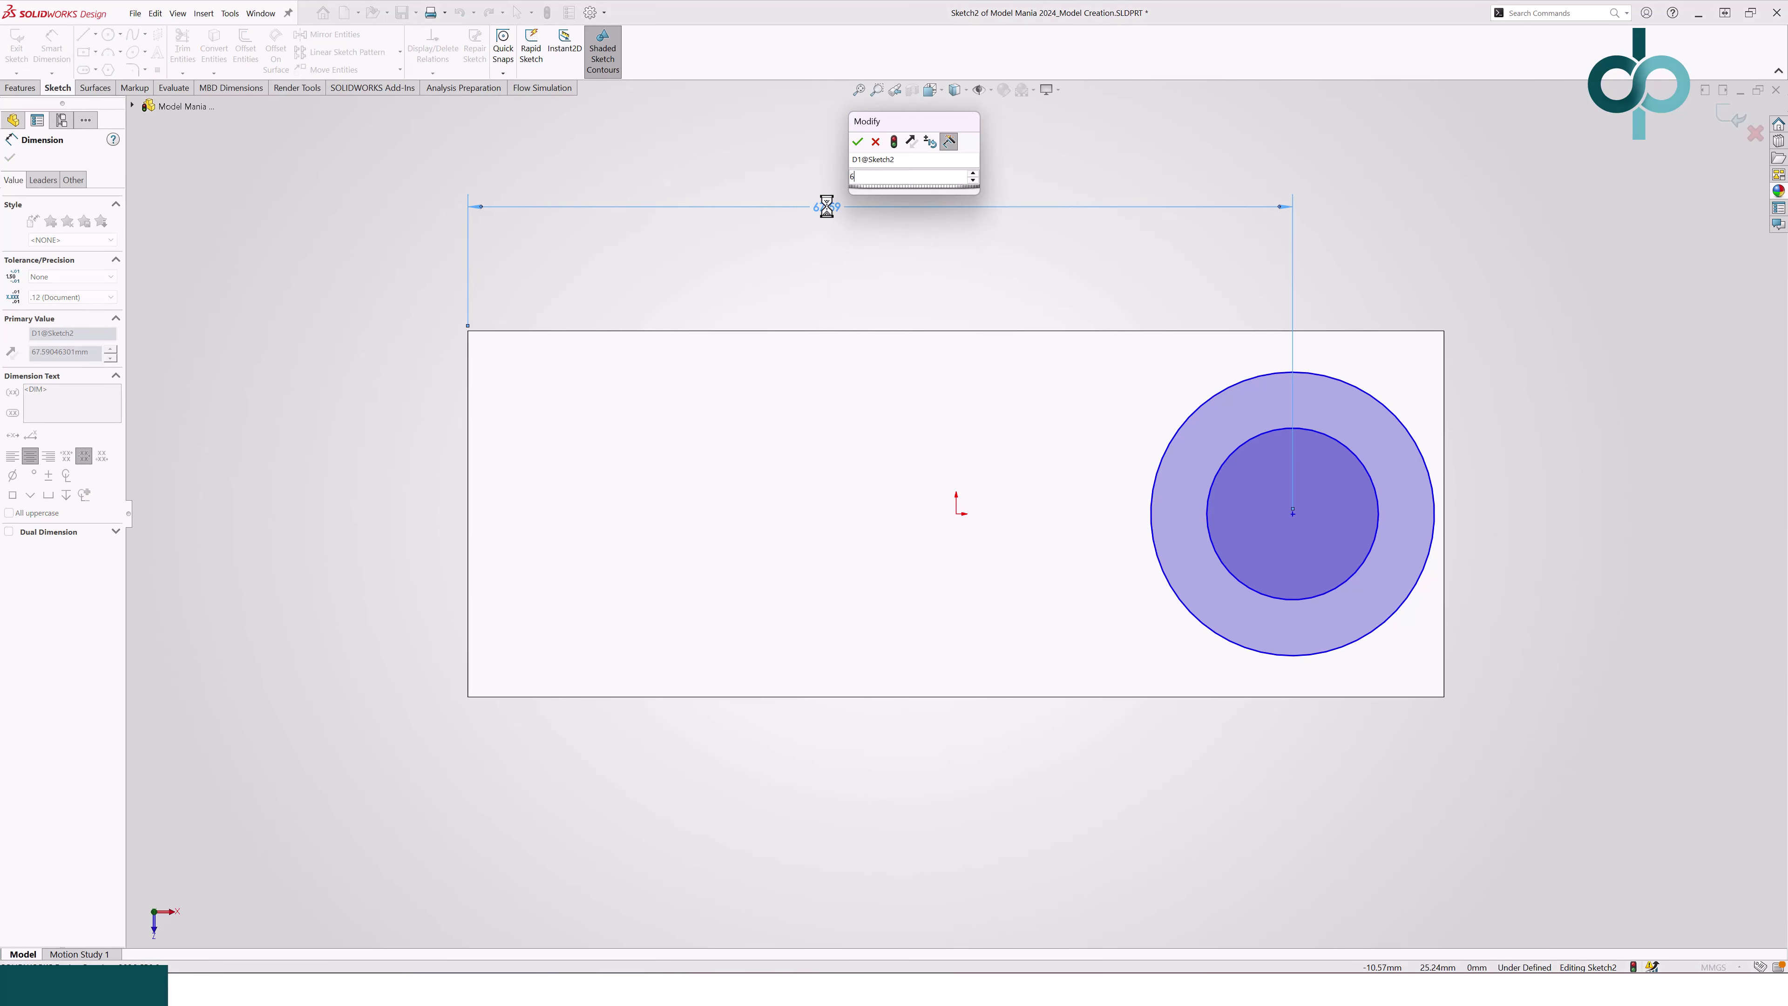
{"action": "key", "text": "Return"}
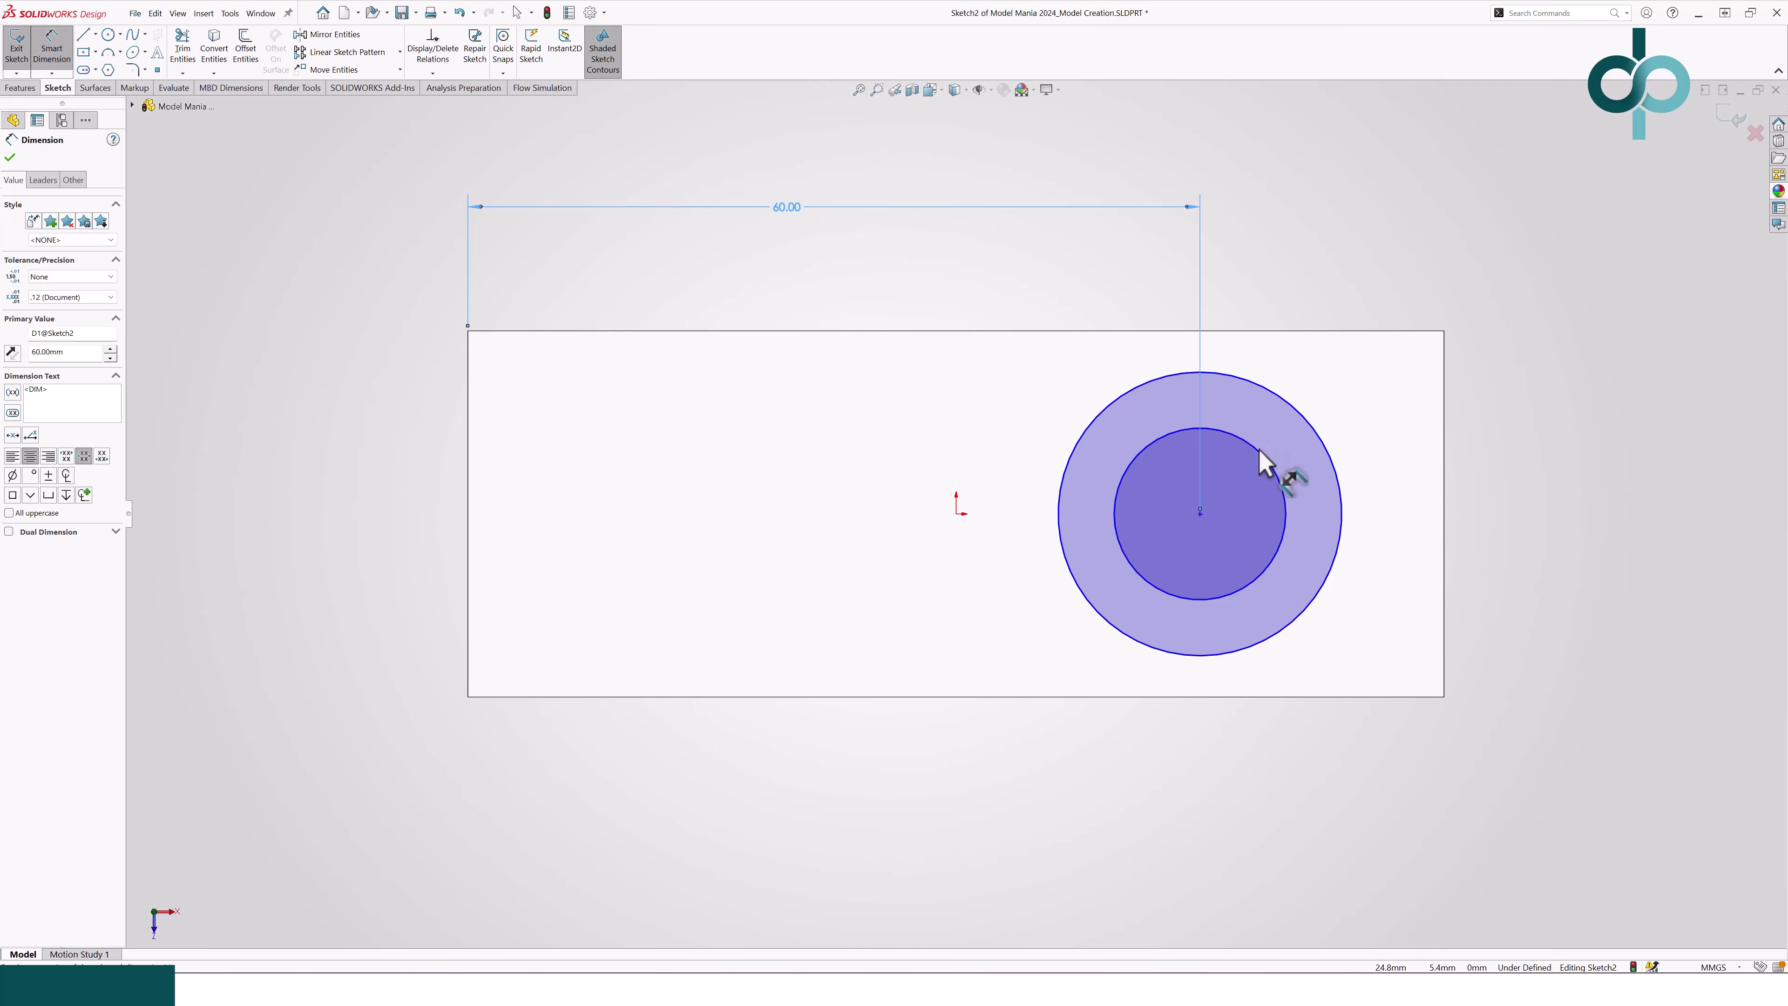
Step: Dimension the inner circle's diameter to 15 mm and the outer circle's diameter to 20 mm
{"action": "left_click", "coordinate": [1274, 470]}
{"action": "left_click", "coordinate": [1351, 404]}
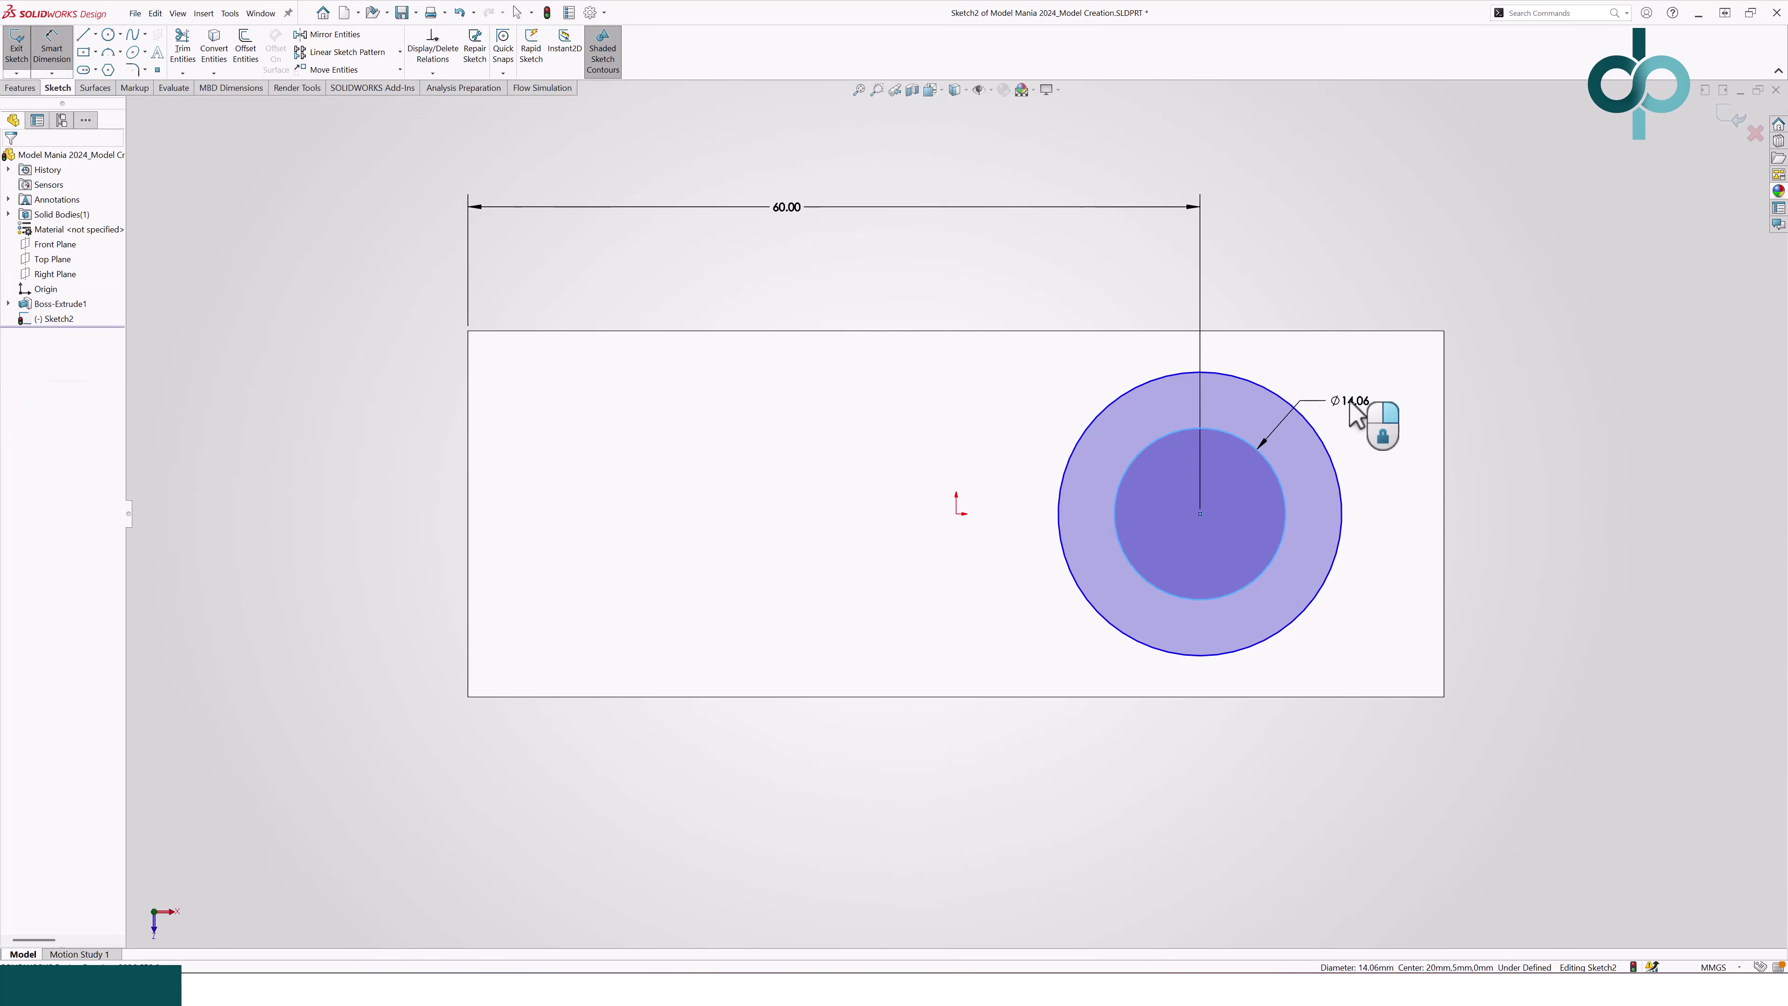
{"action": "type", "text": "15"}
{"action": "key", "text": "Return"}
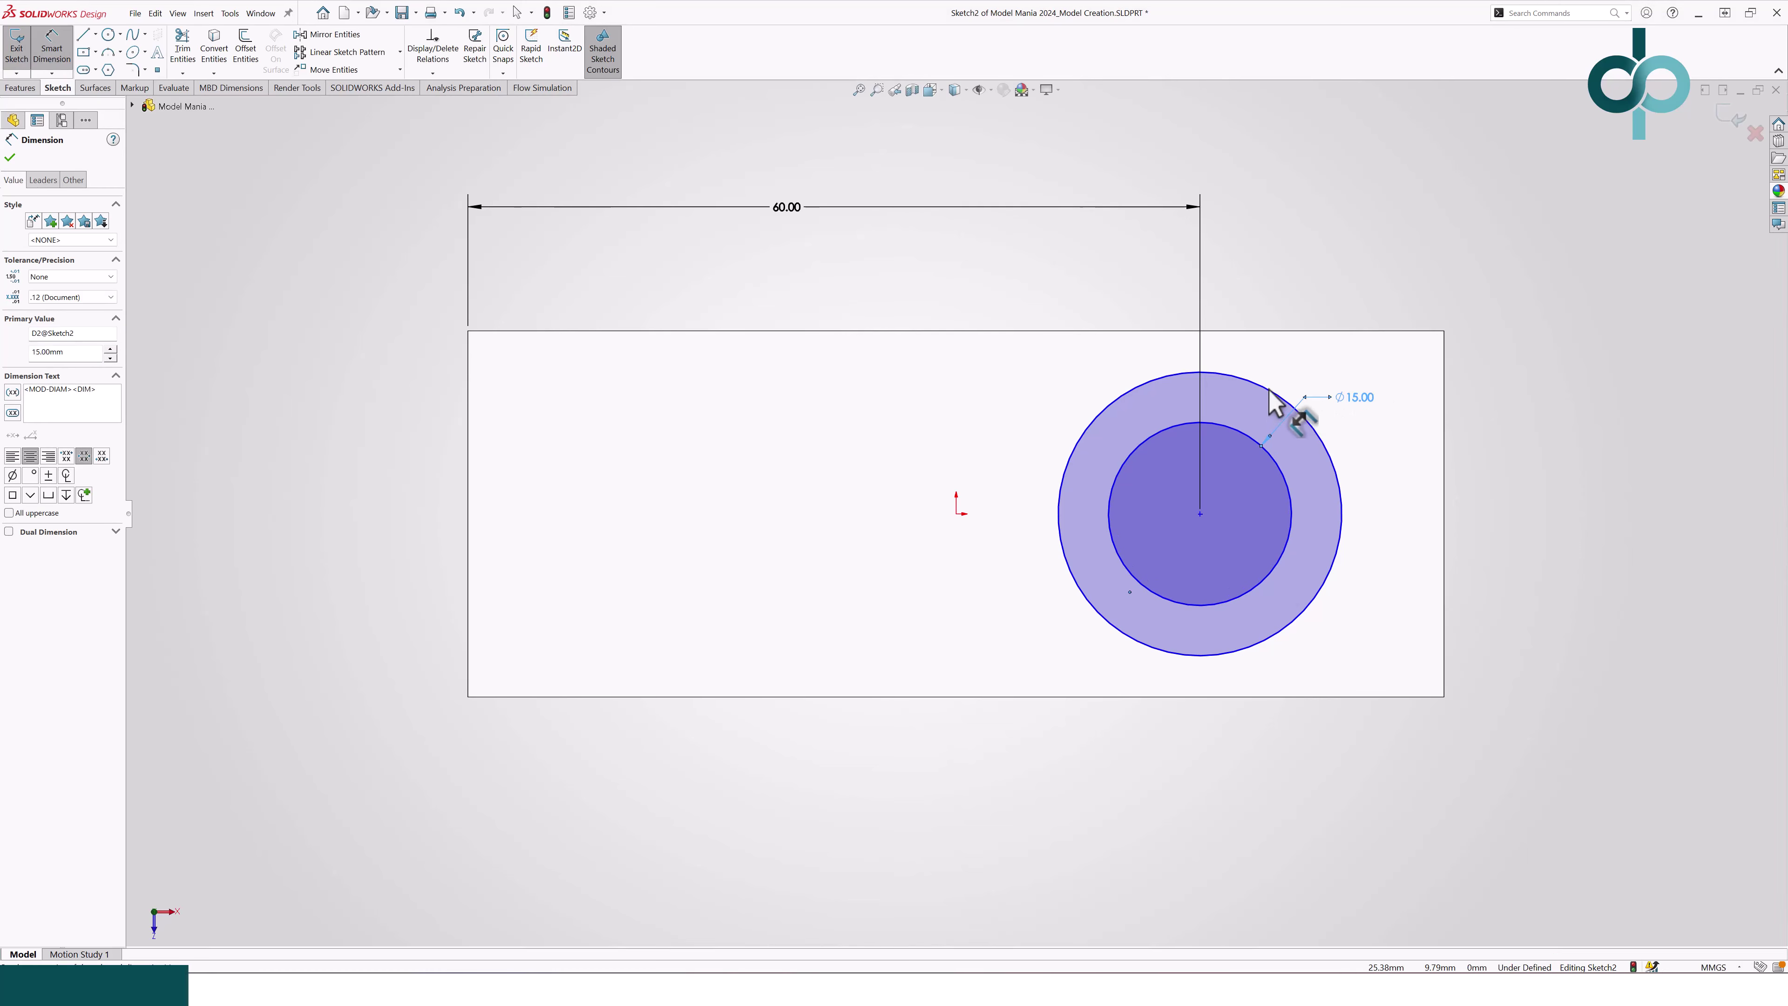
{"action": "left_click", "coordinate": [1276, 397]}
{"action": "left_click", "coordinate": [1345, 293]}
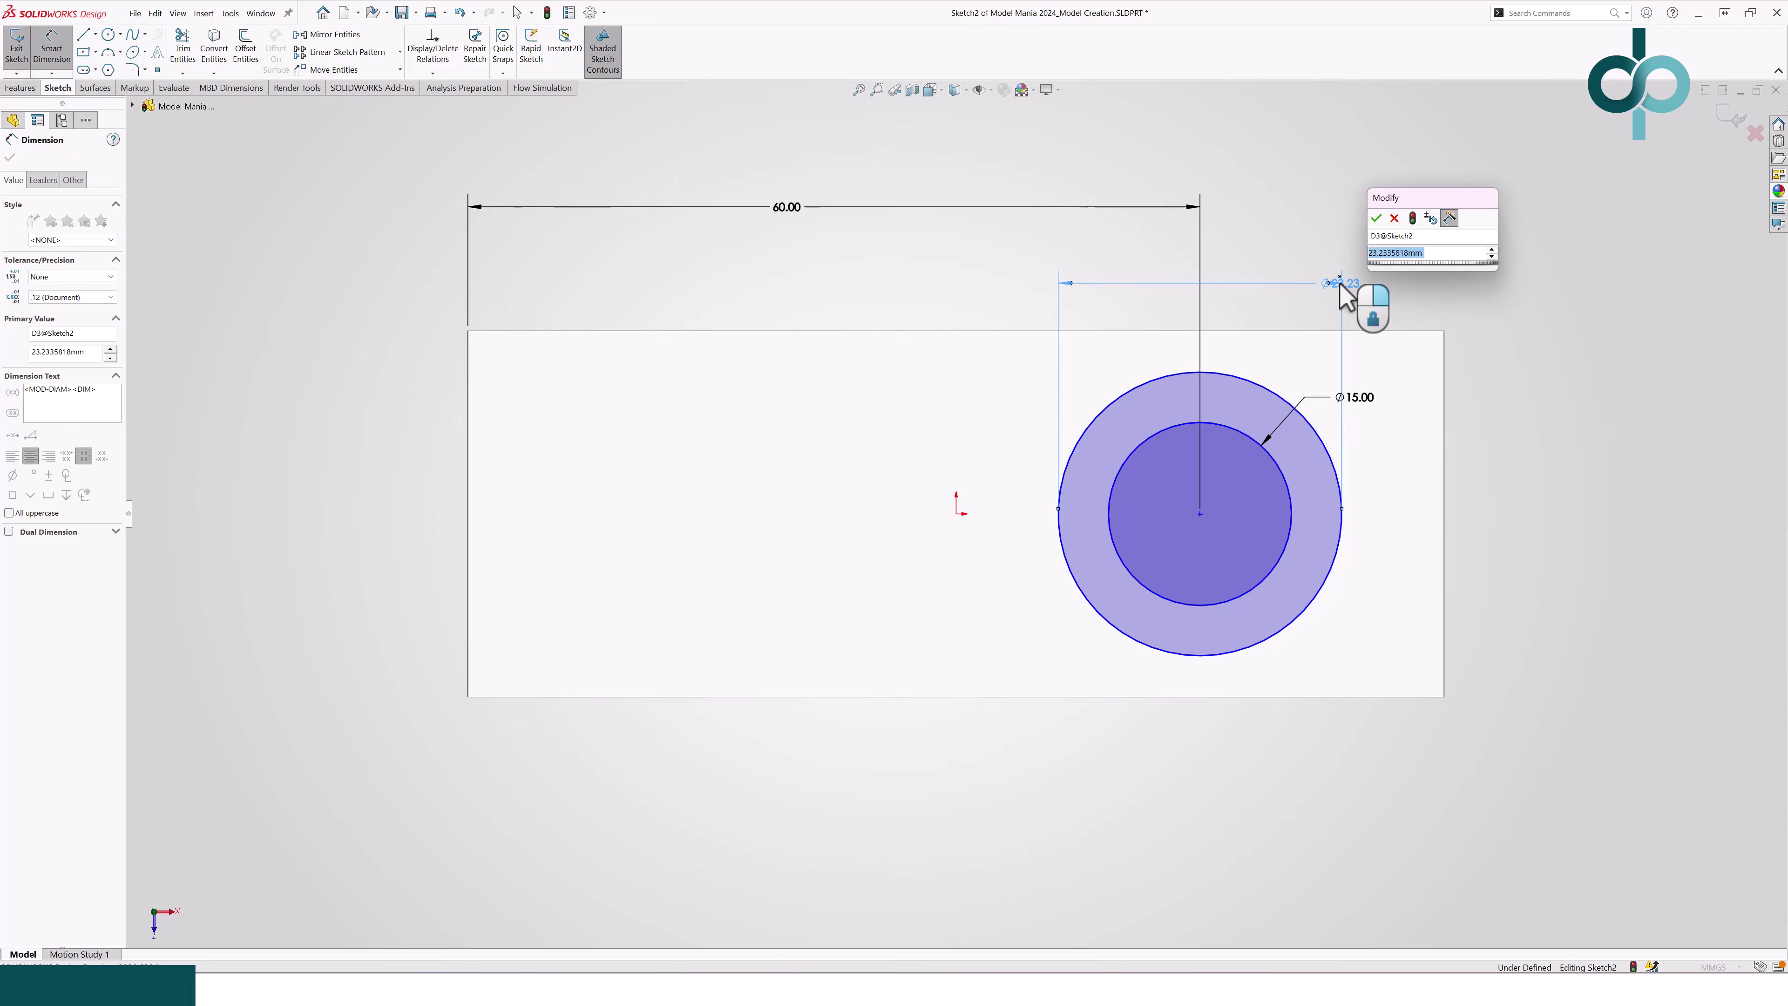
{"action": "key", "text": "Escape"}
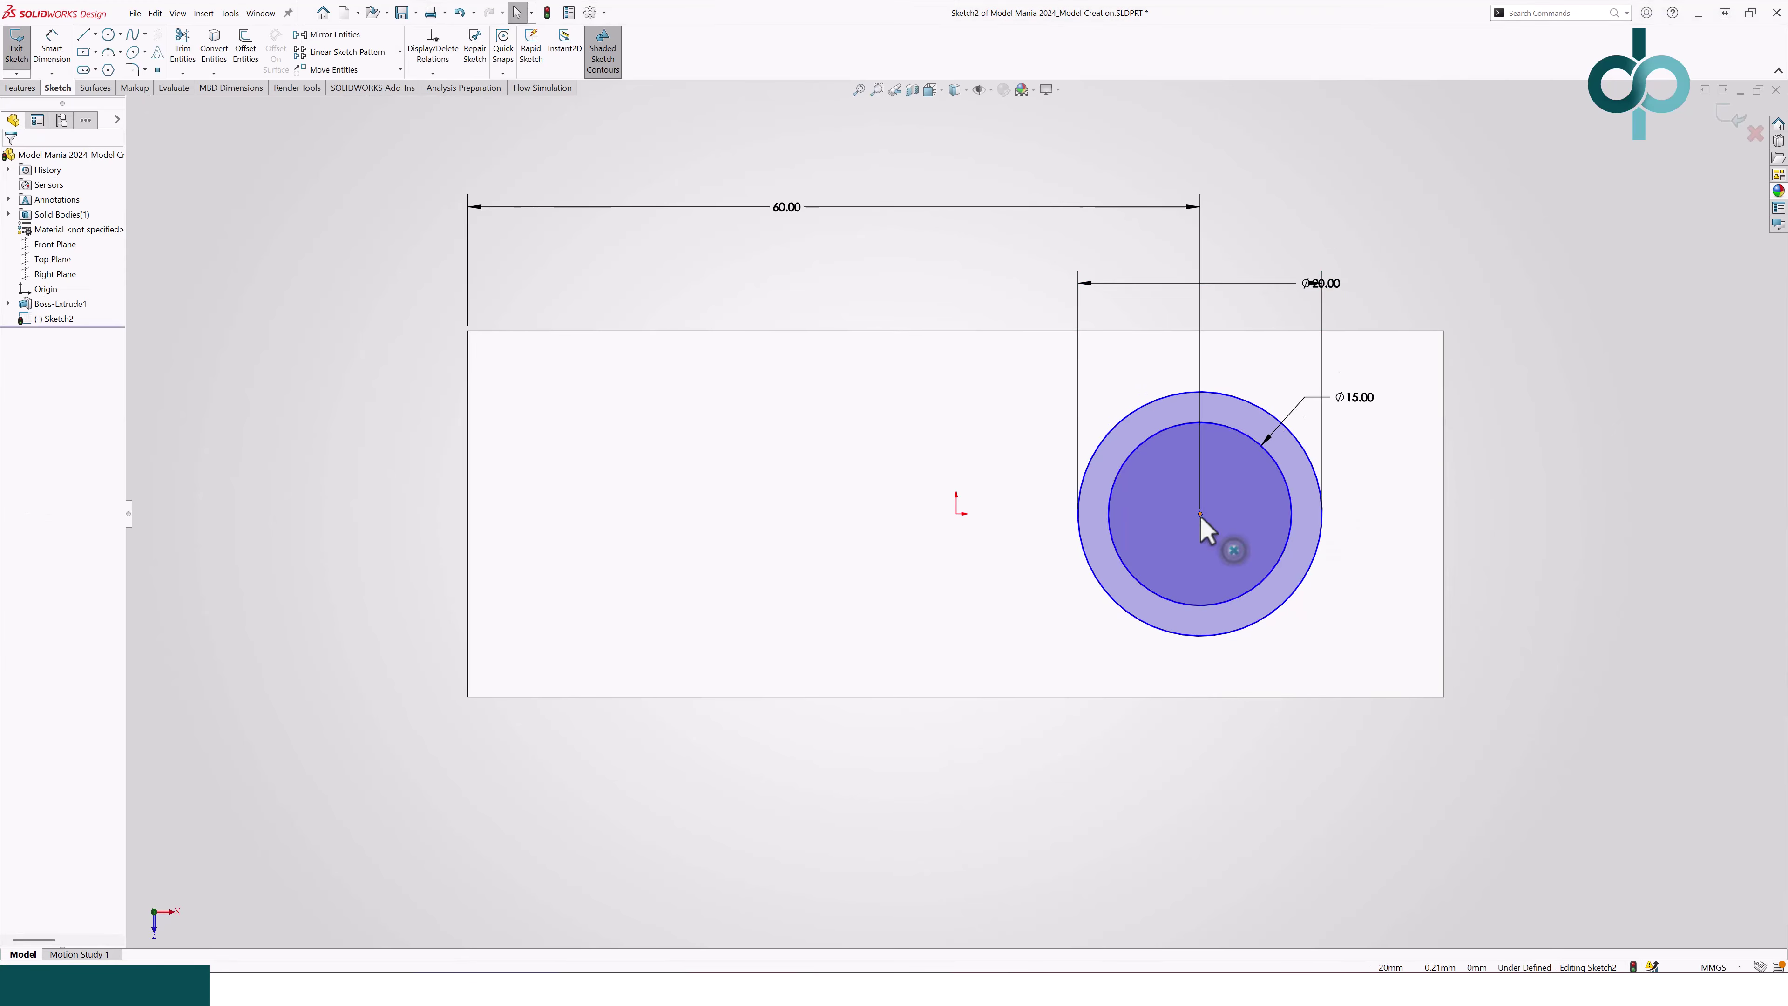
Step: Add a Horizontal relation between the circles' shared center and the origin
{"action": "left_click", "coordinate": [1200, 513]}
{"action": "left_click", "coordinate": [956, 513], "text": "ctrl"}
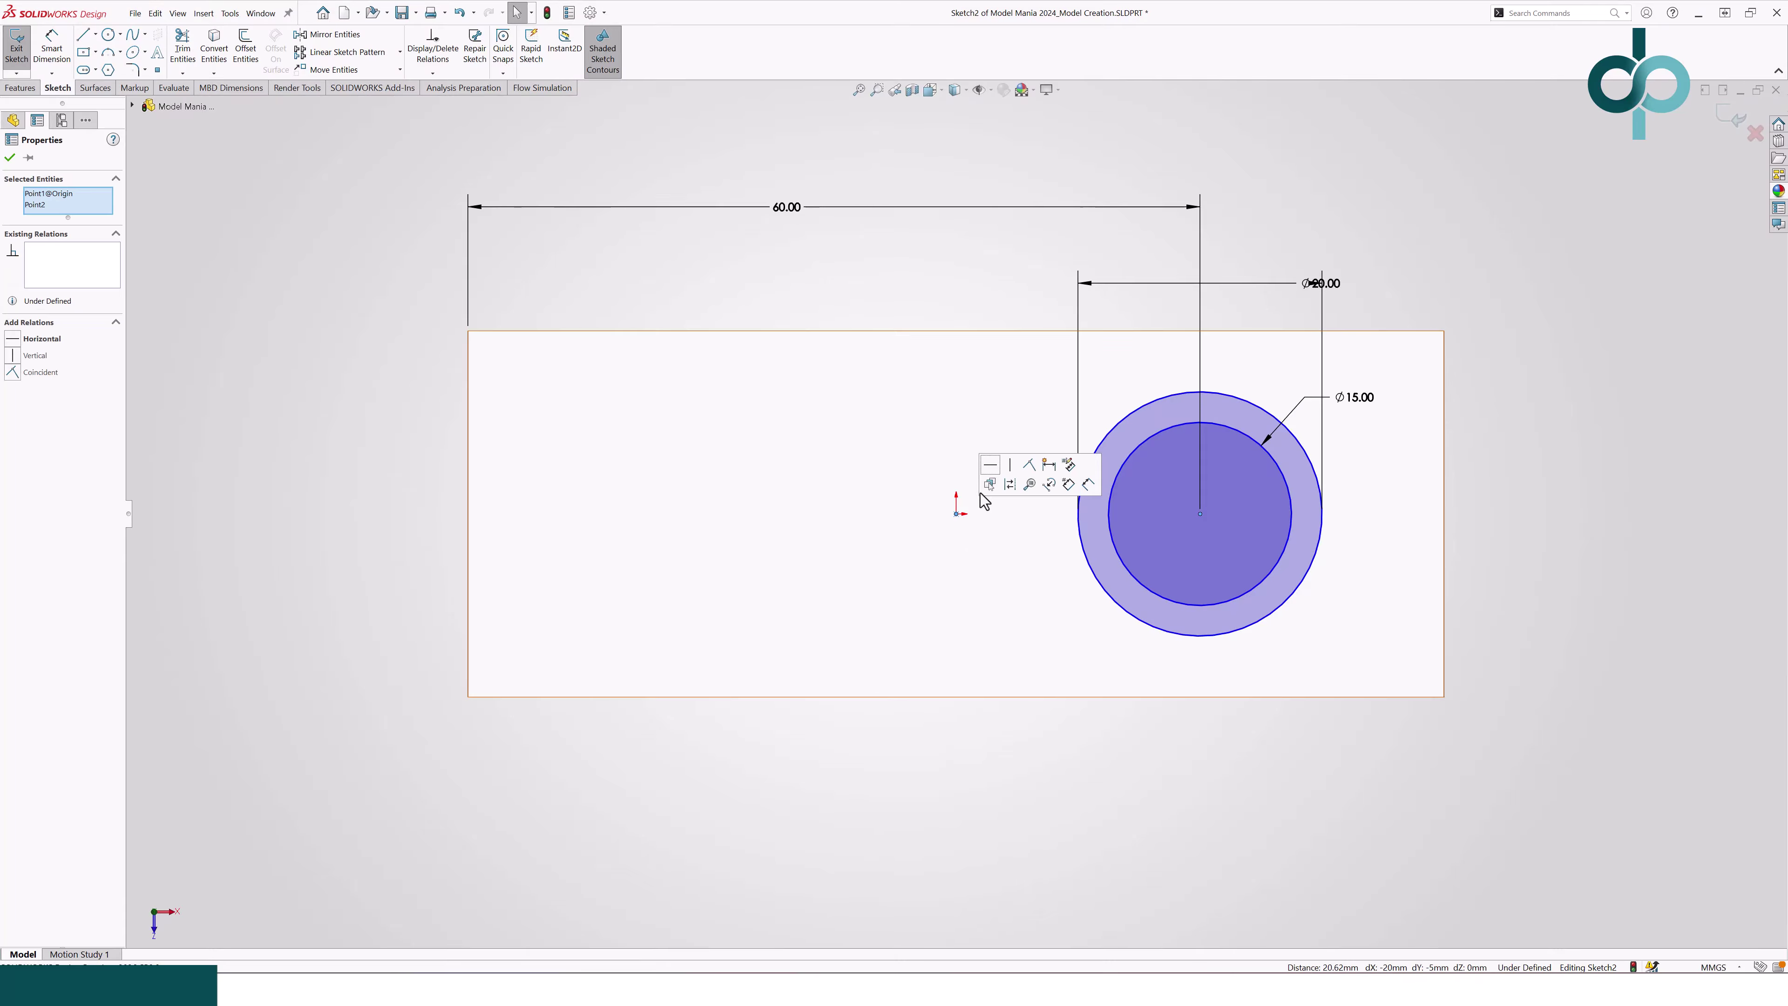
{"action": "left_click", "coordinate": [990, 466]}
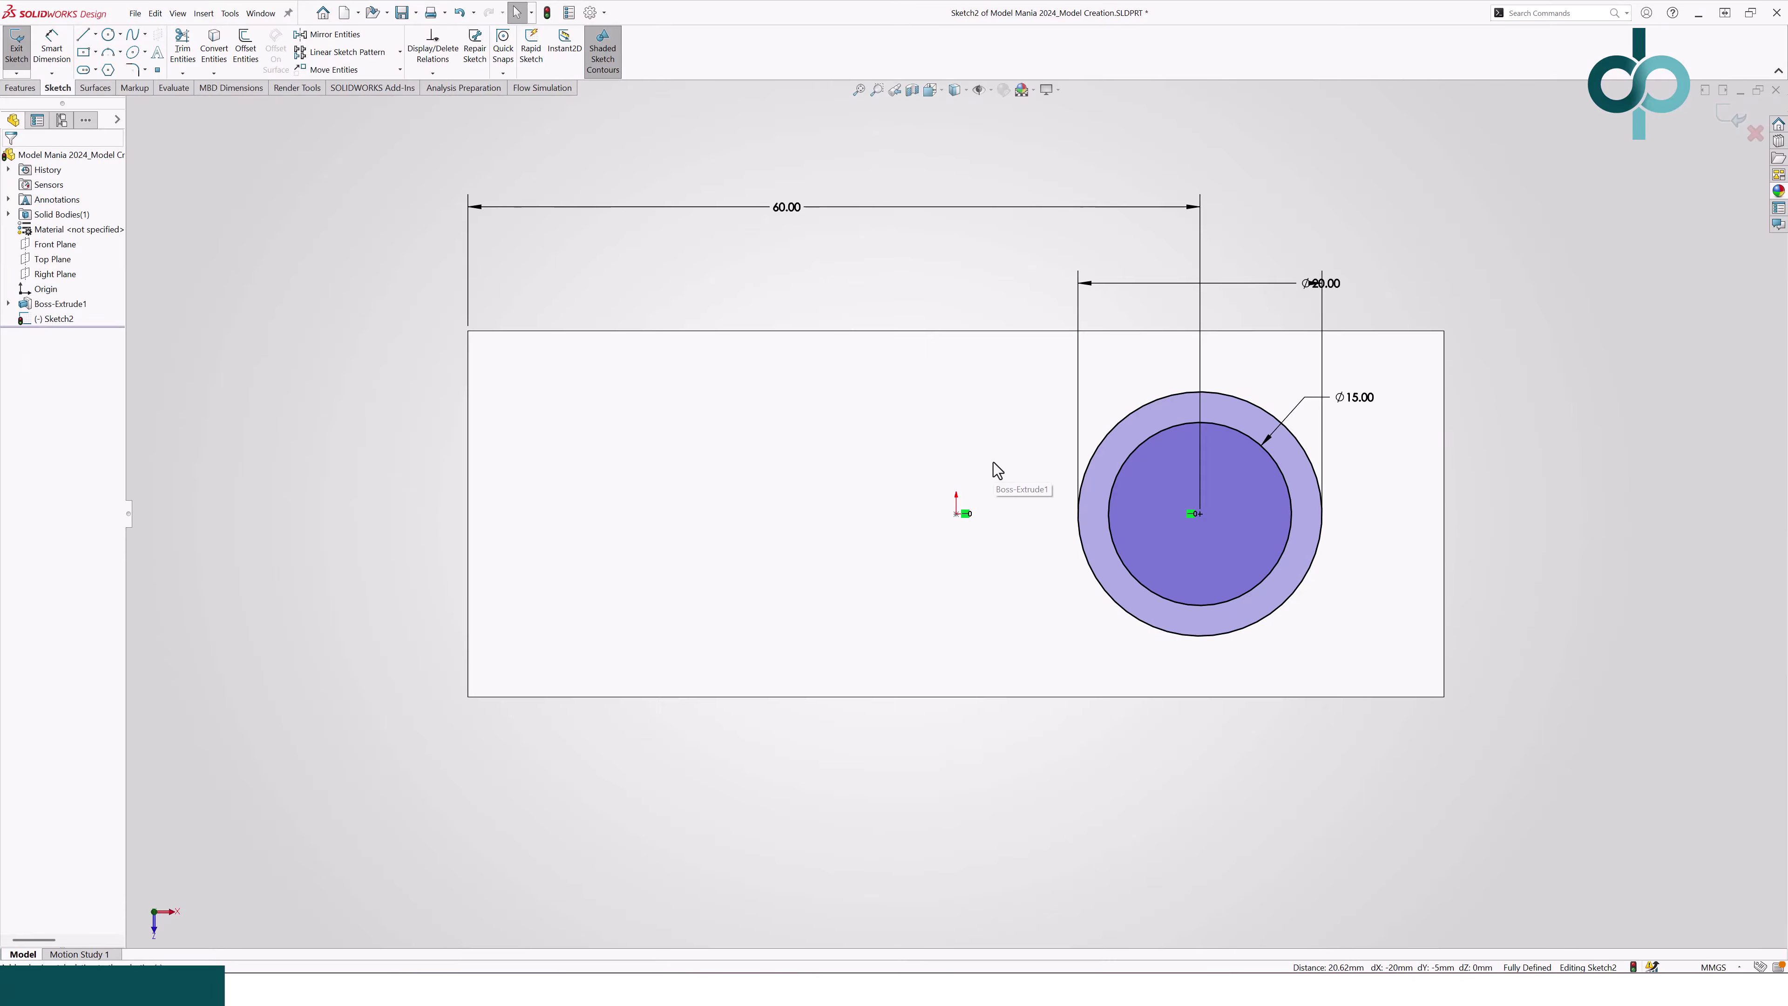
Step: Extrude both the ring and inner circle regions as a solid boss with a Blind depth of 20 mm
{"action": "left_click", "coordinate": [21, 88]}
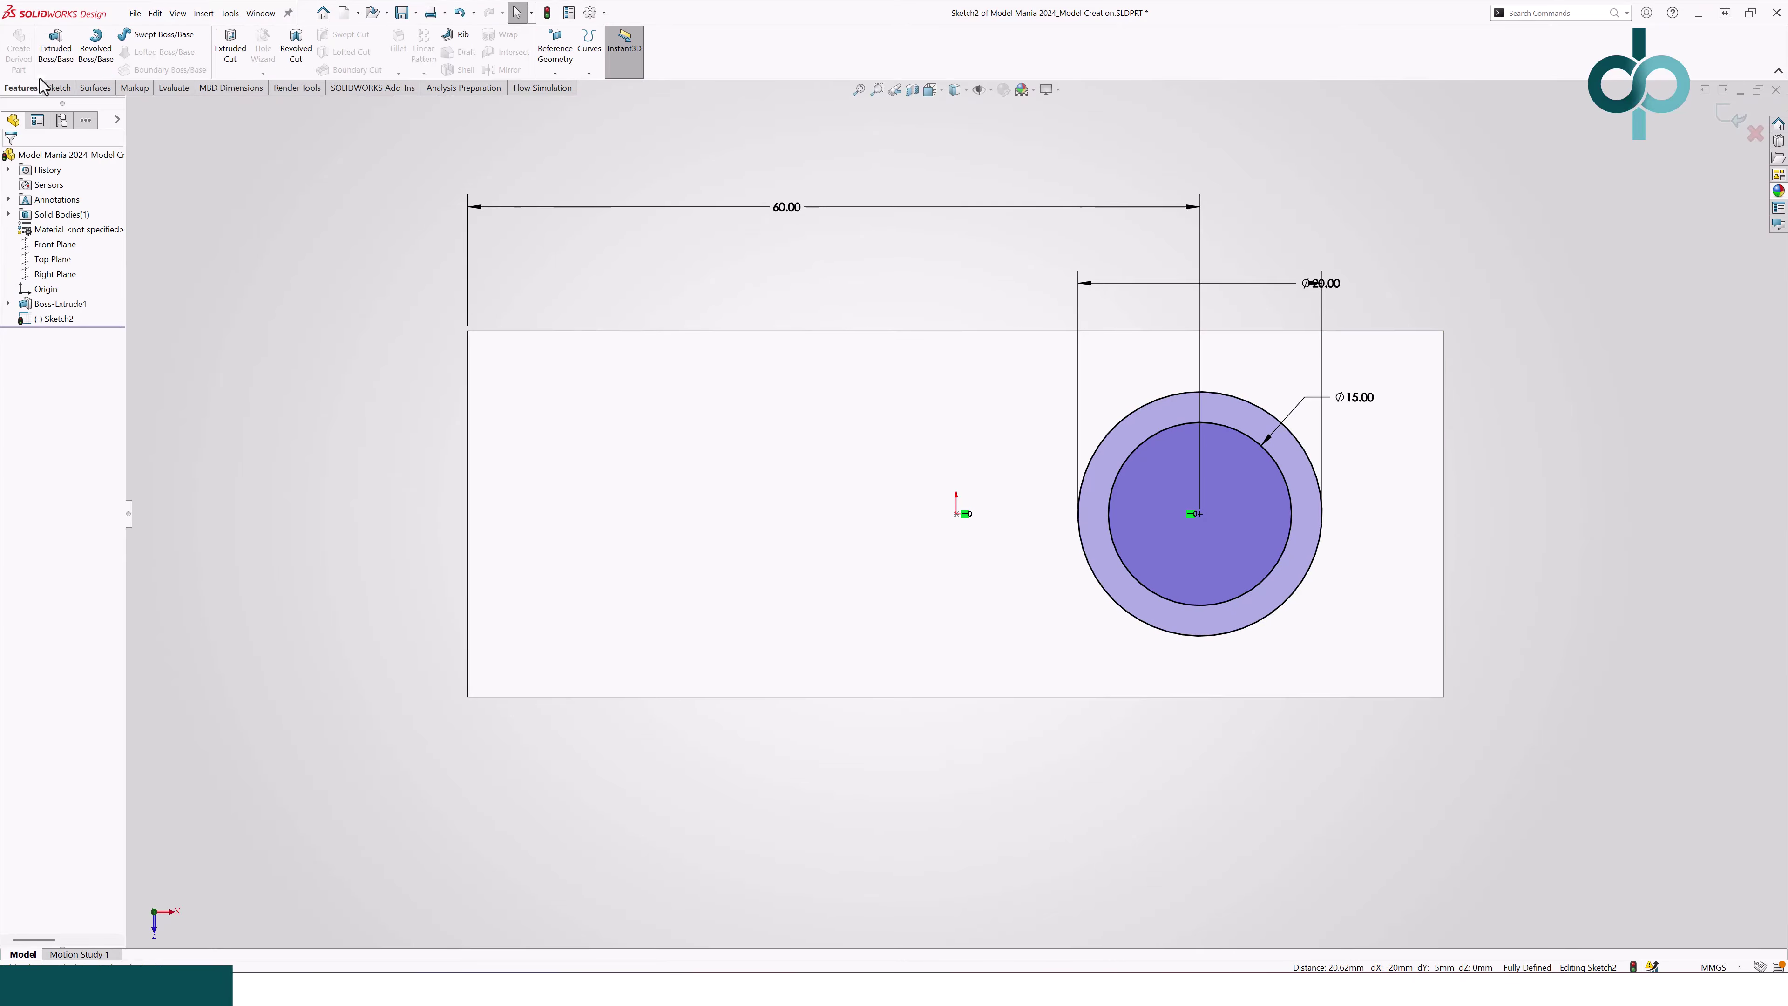
{"action": "left_click", "coordinate": [54, 50]}
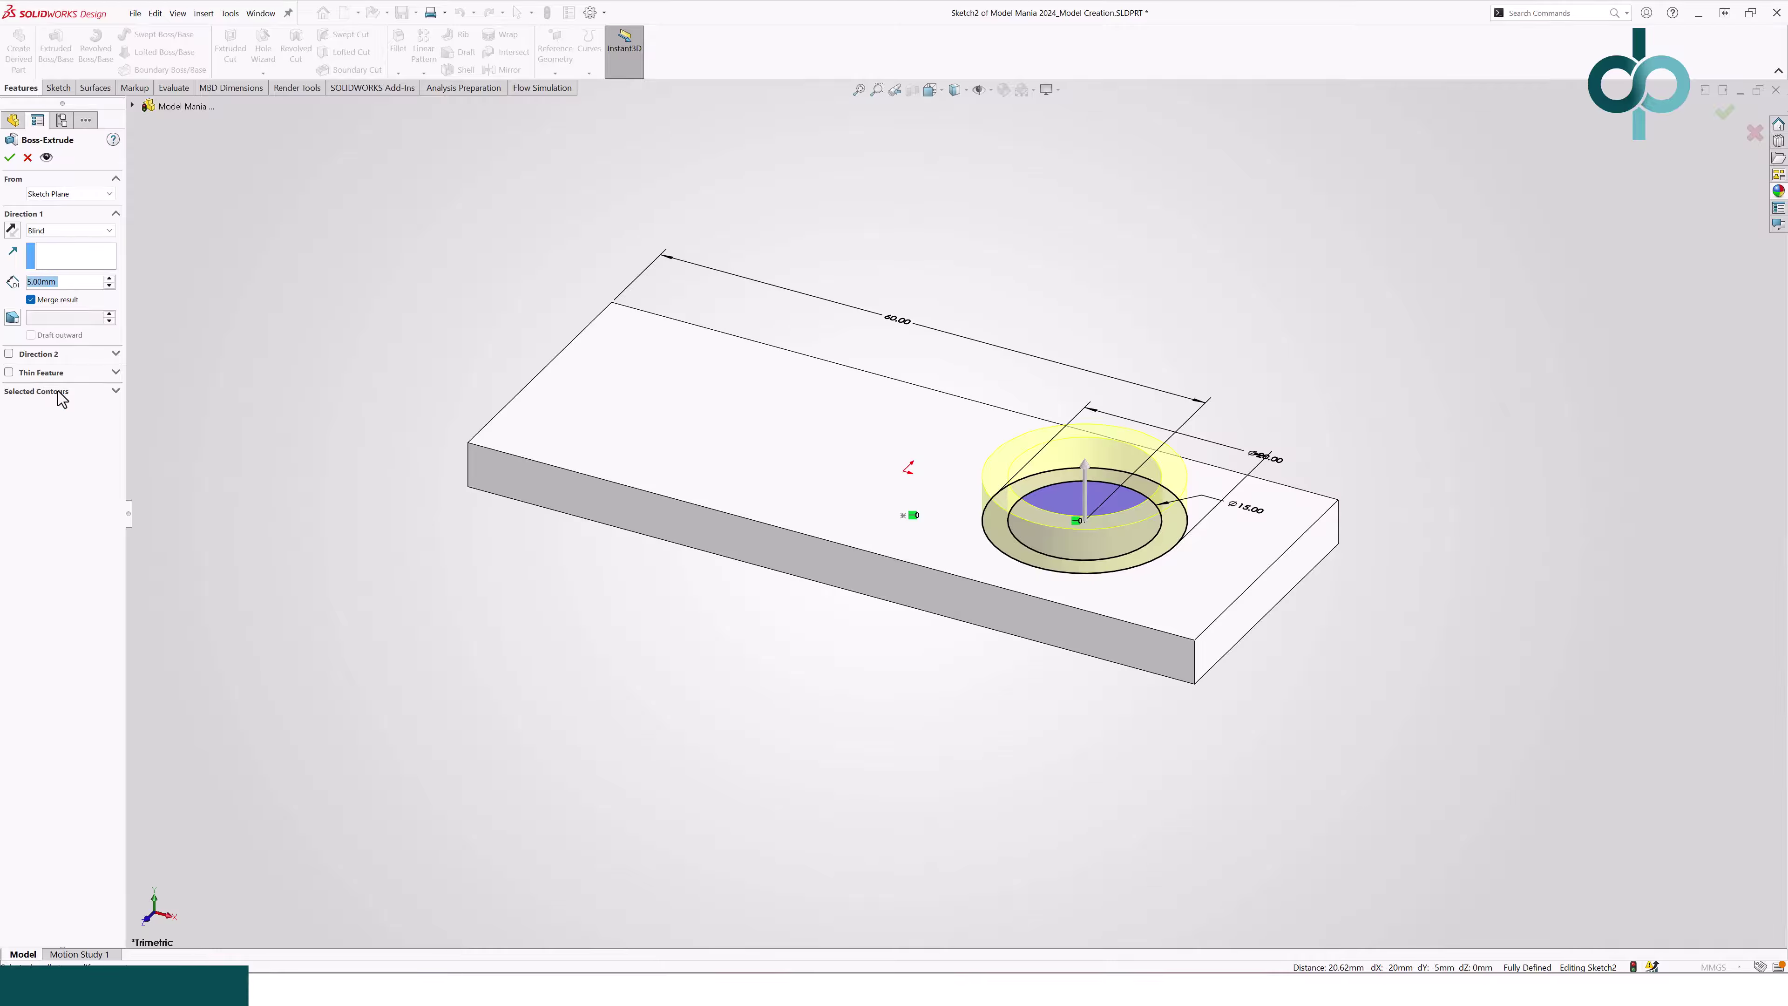
{"action": "left_click", "coordinate": [62, 392]}
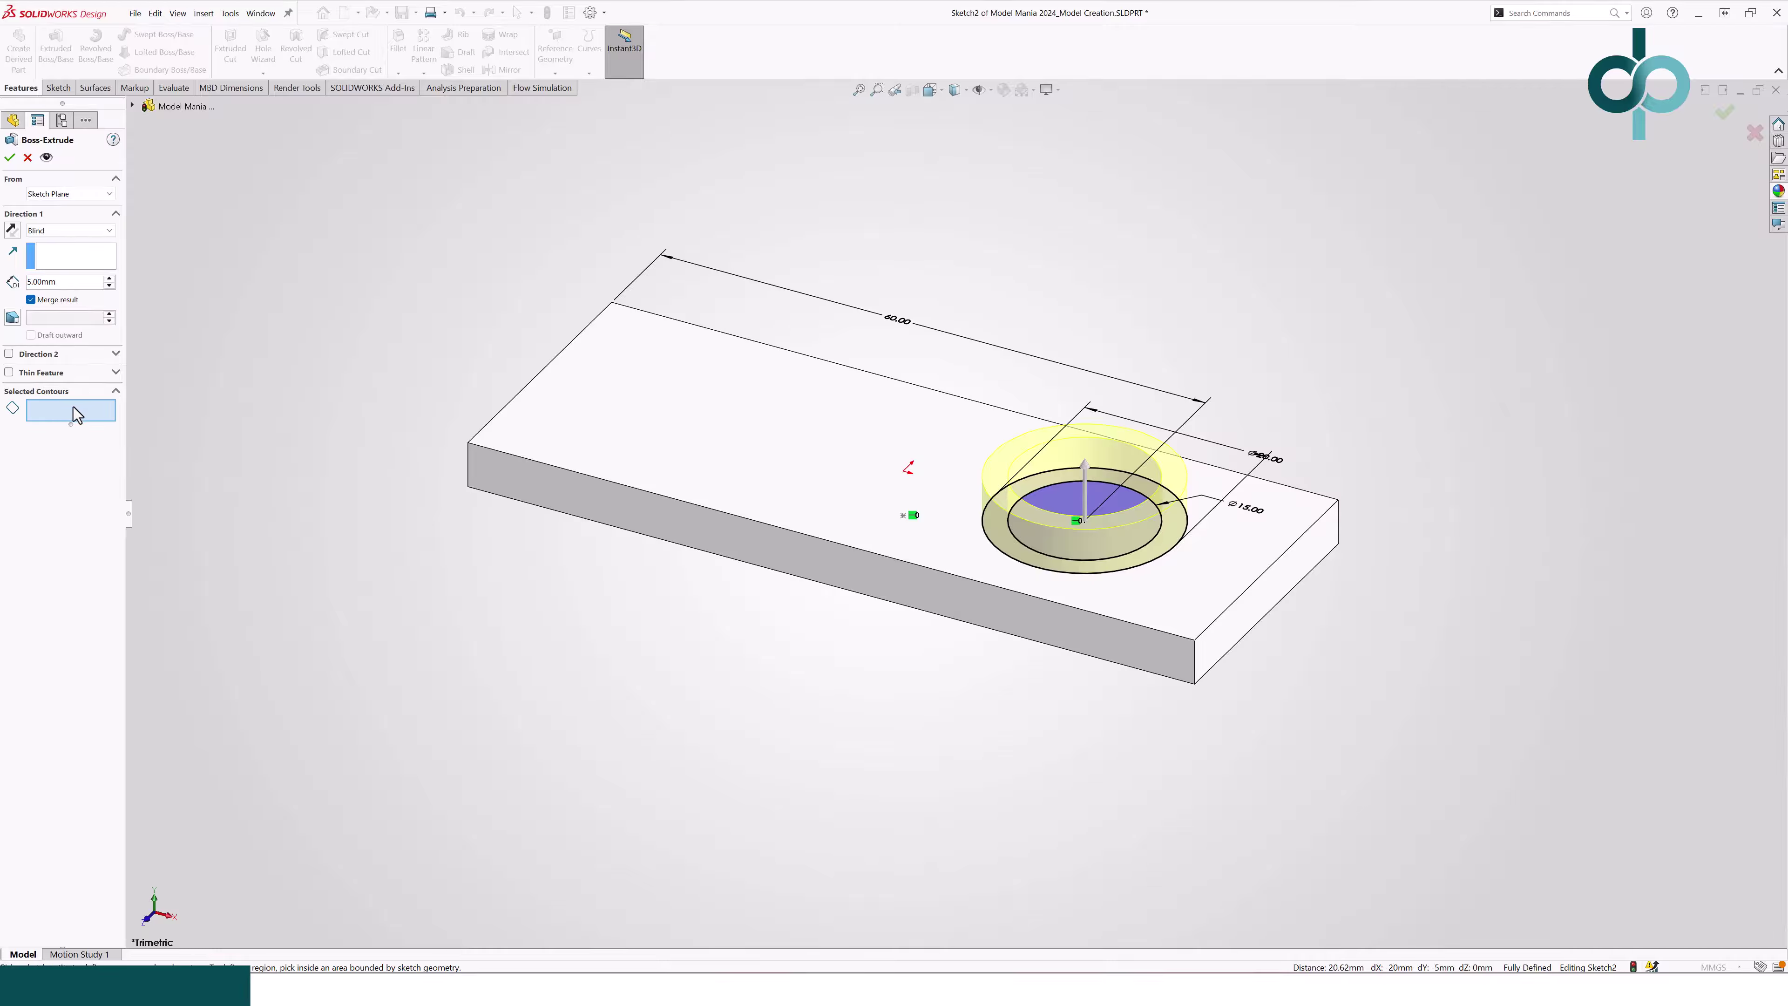
{"action": "left_click", "coordinate": [1066, 531]}
{"action": "left_click", "coordinate": [1027, 556]}
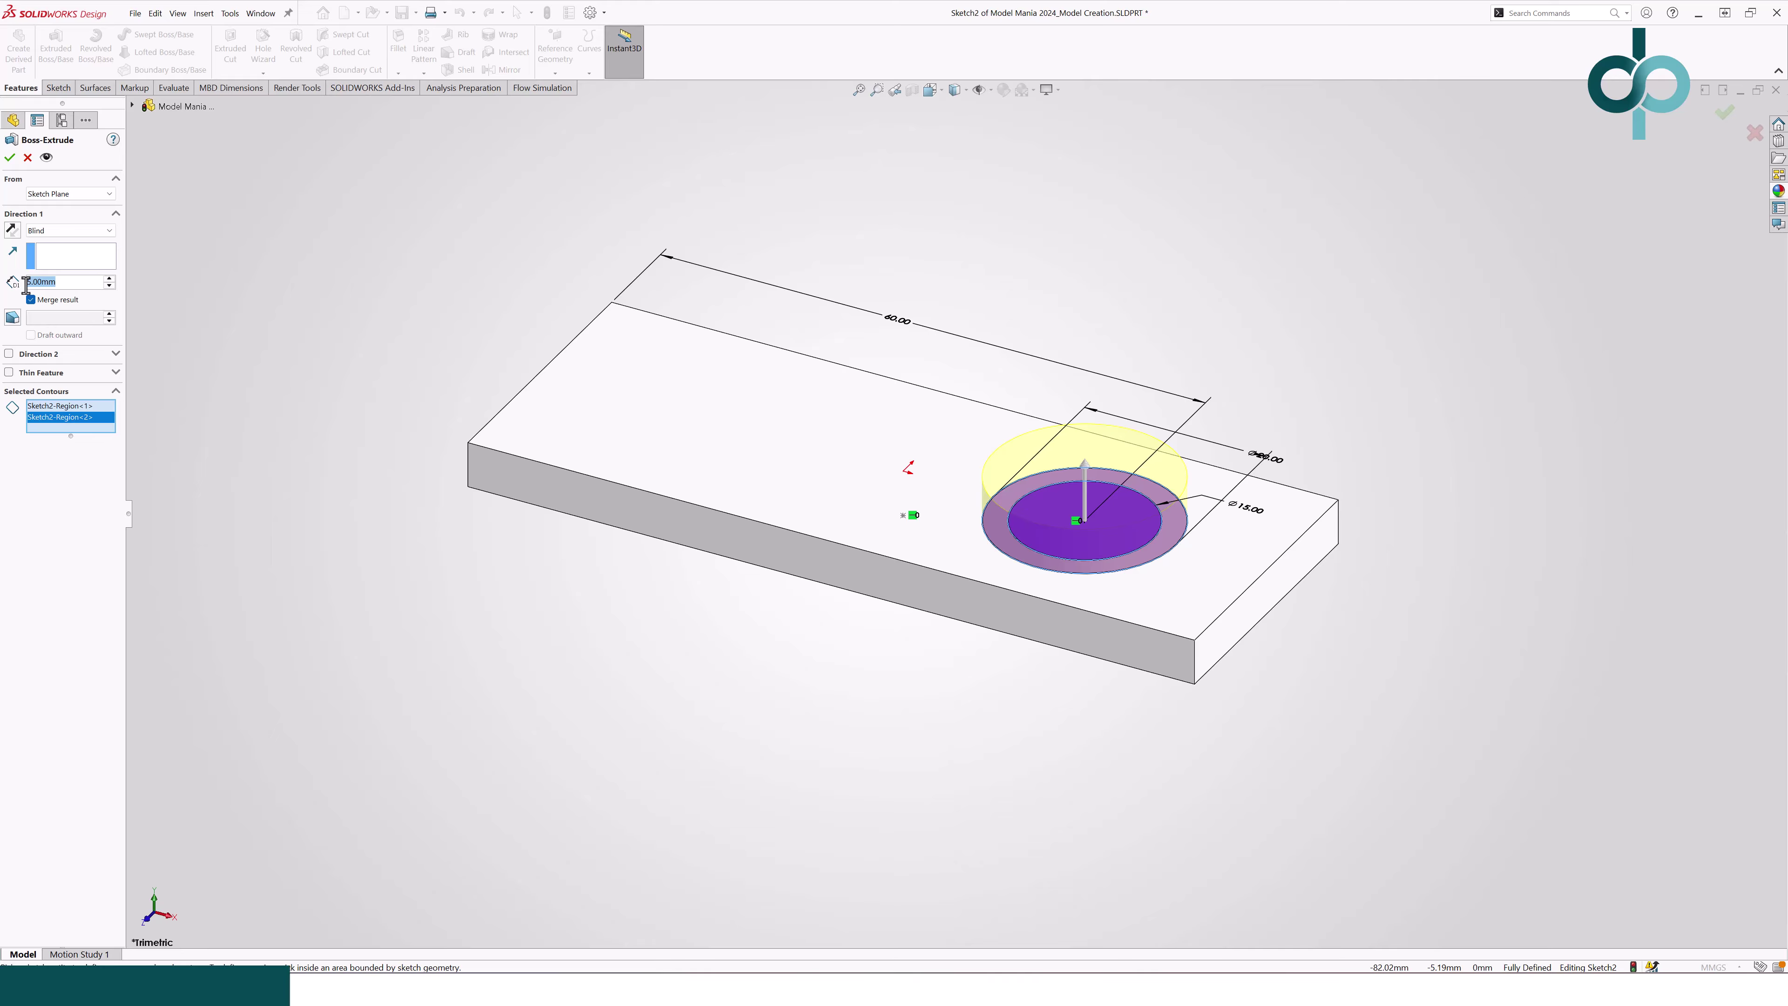
{"action": "type", "text": "20"}
{"action": "key", "text": "Return"}
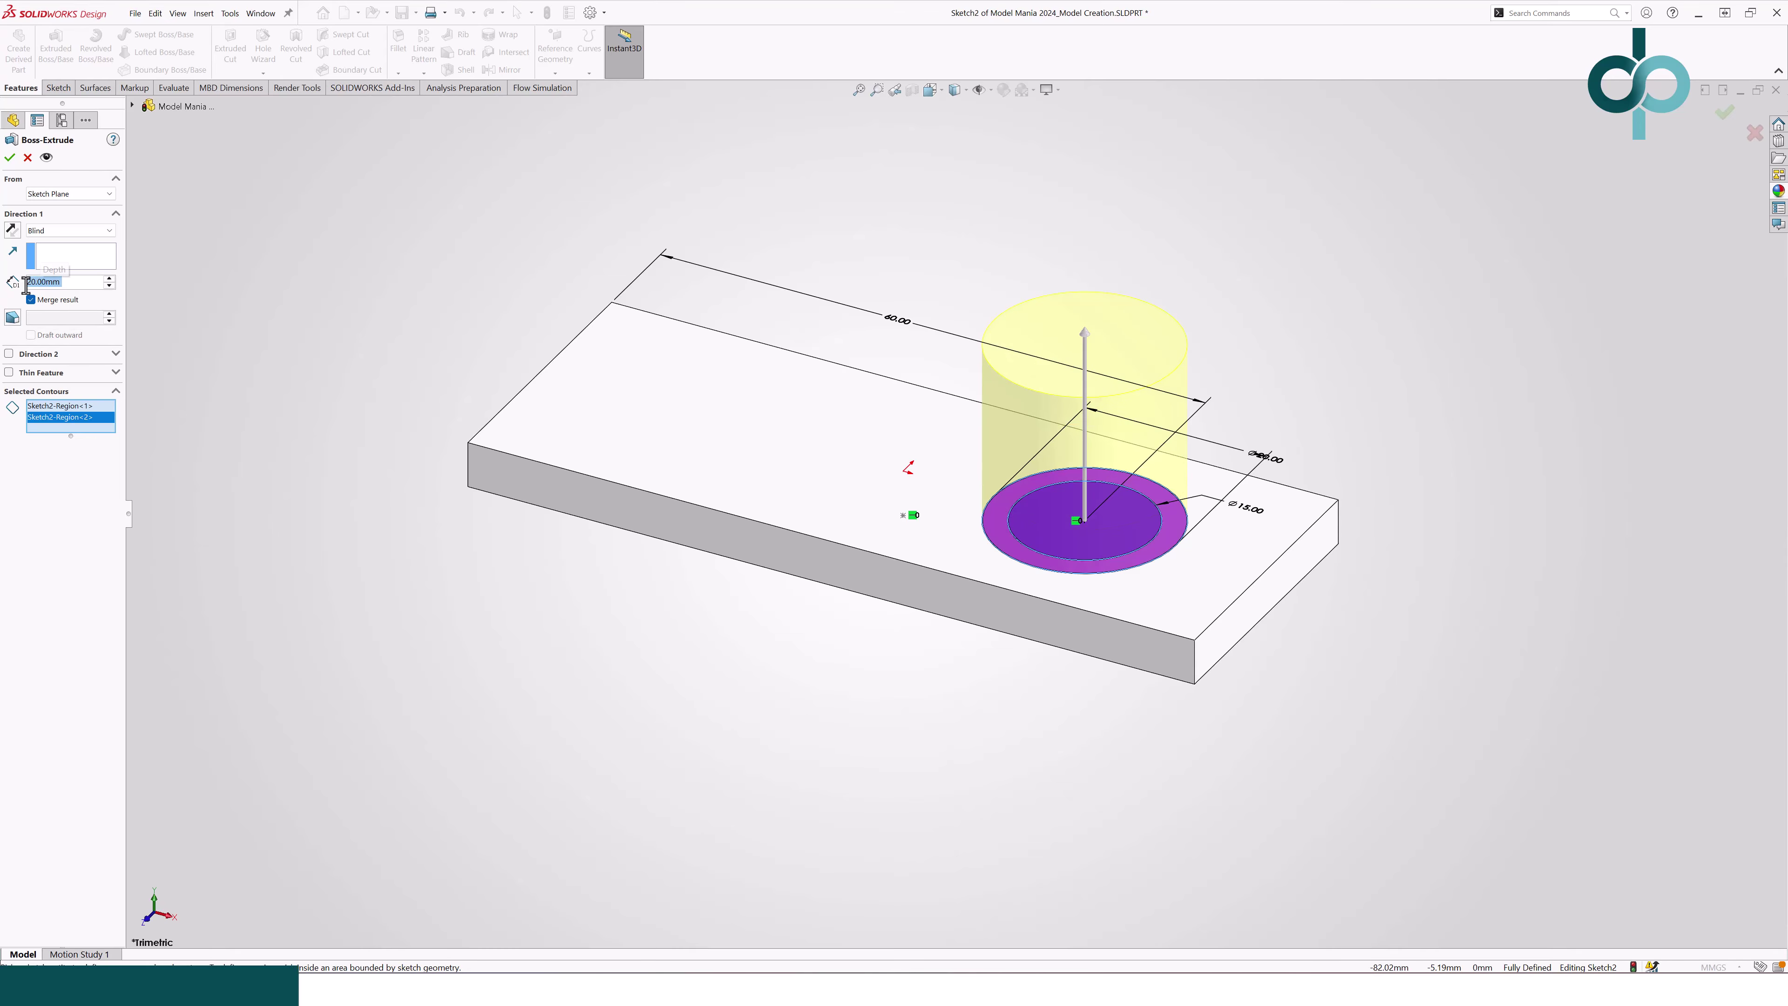
{"action": "left_click", "coordinate": [10, 157]}
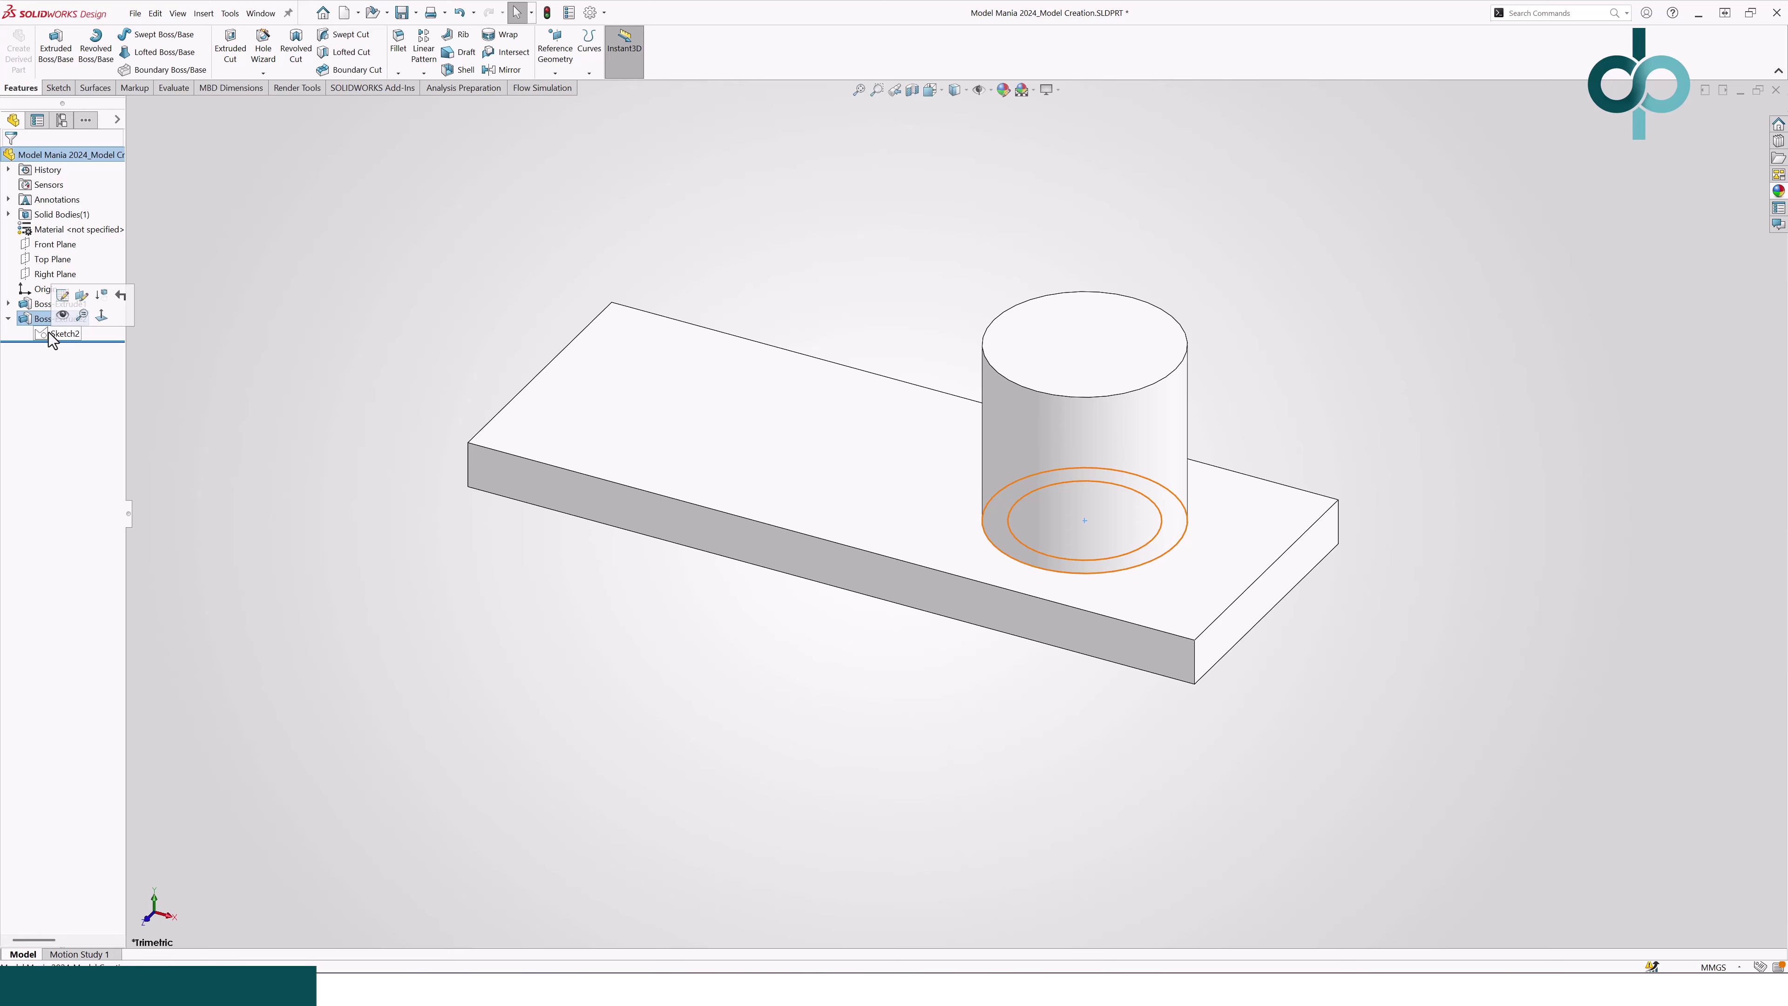
Step: Reuse the two-circle sketch for an extruded cut of only the inner circle contour, with the Through All - Both end condition
{"action": "left_click", "coordinate": [57, 334]}
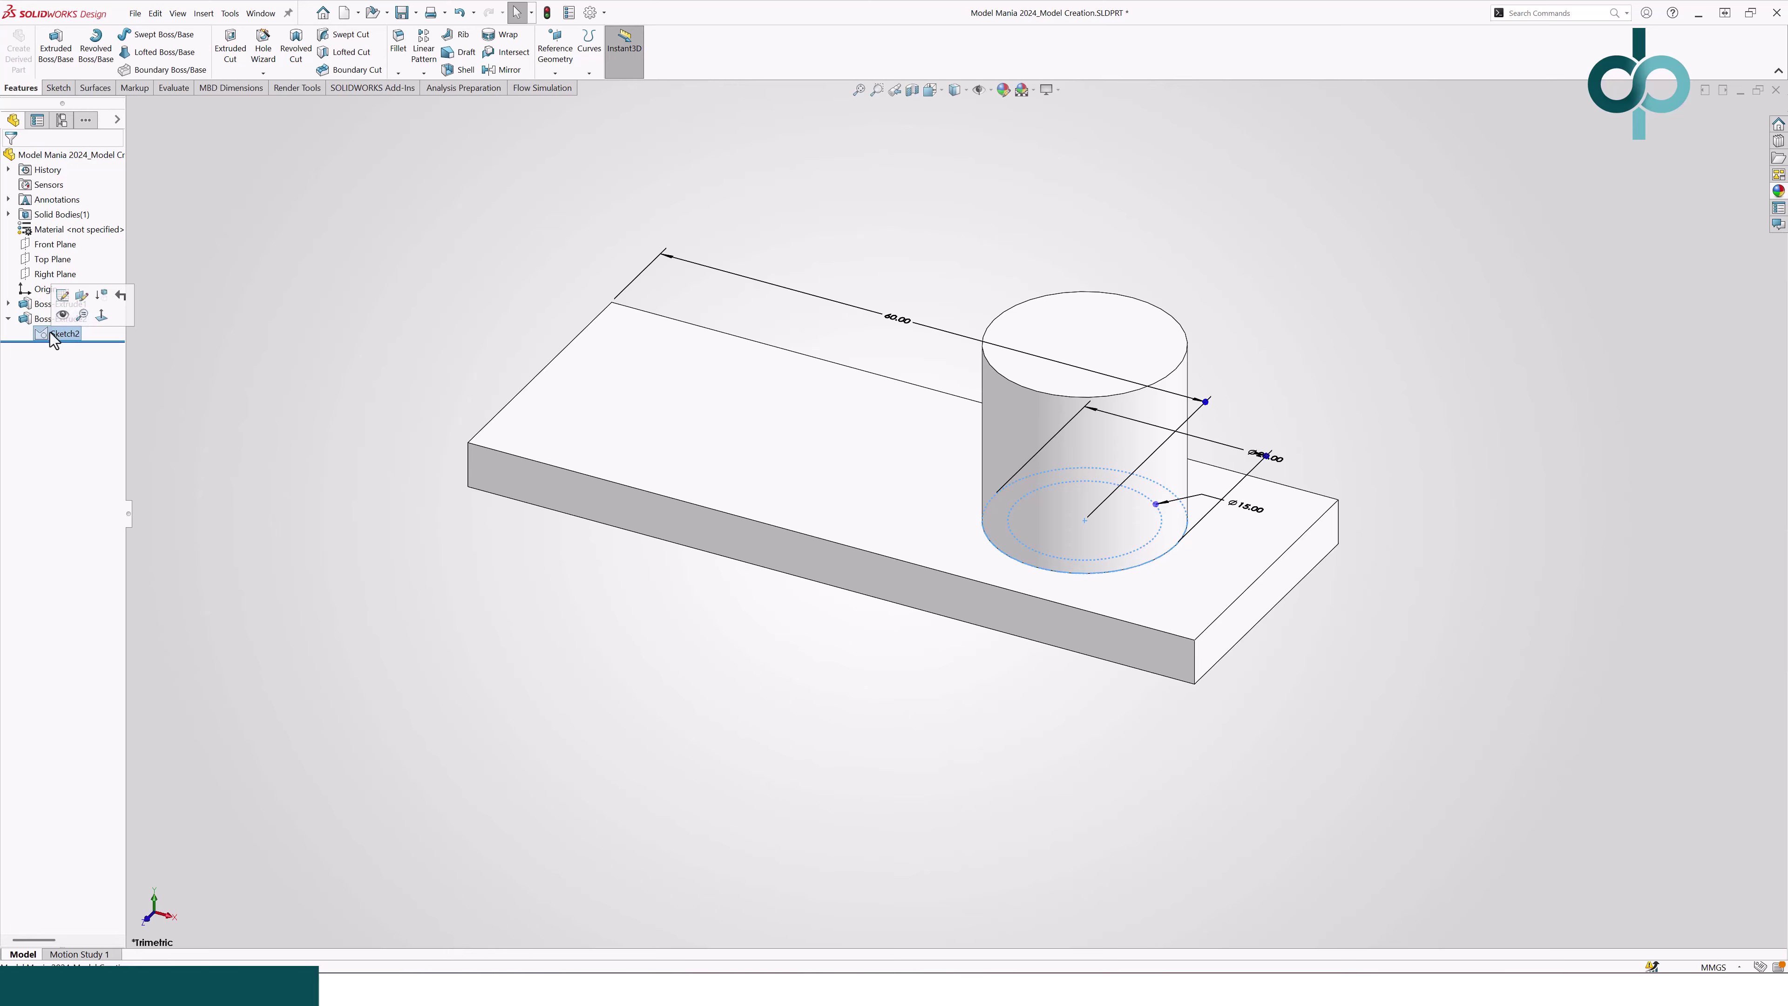
{"action": "left_click", "coordinate": [227, 51]}
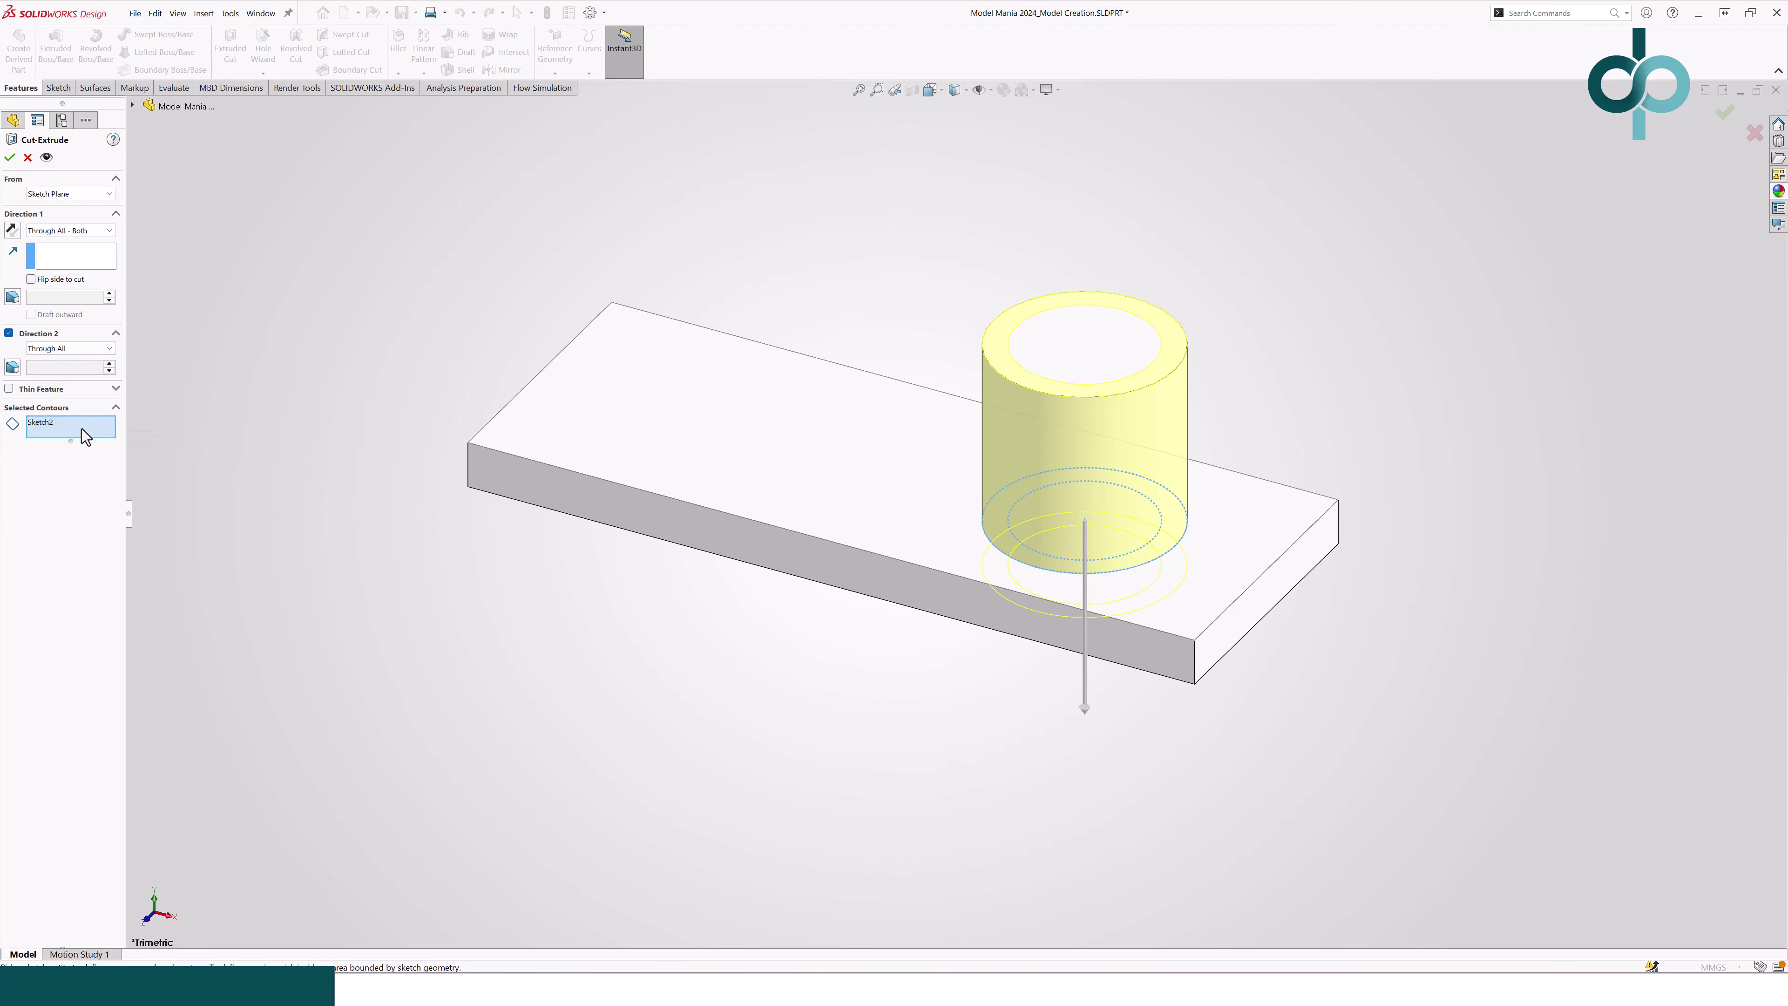
{"action": "right_click", "coordinate": [85, 433]}
{"action": "left_click", "coordinate": [165, 440]}
{"action": "left_click", "coordinate": [1029, 562]}
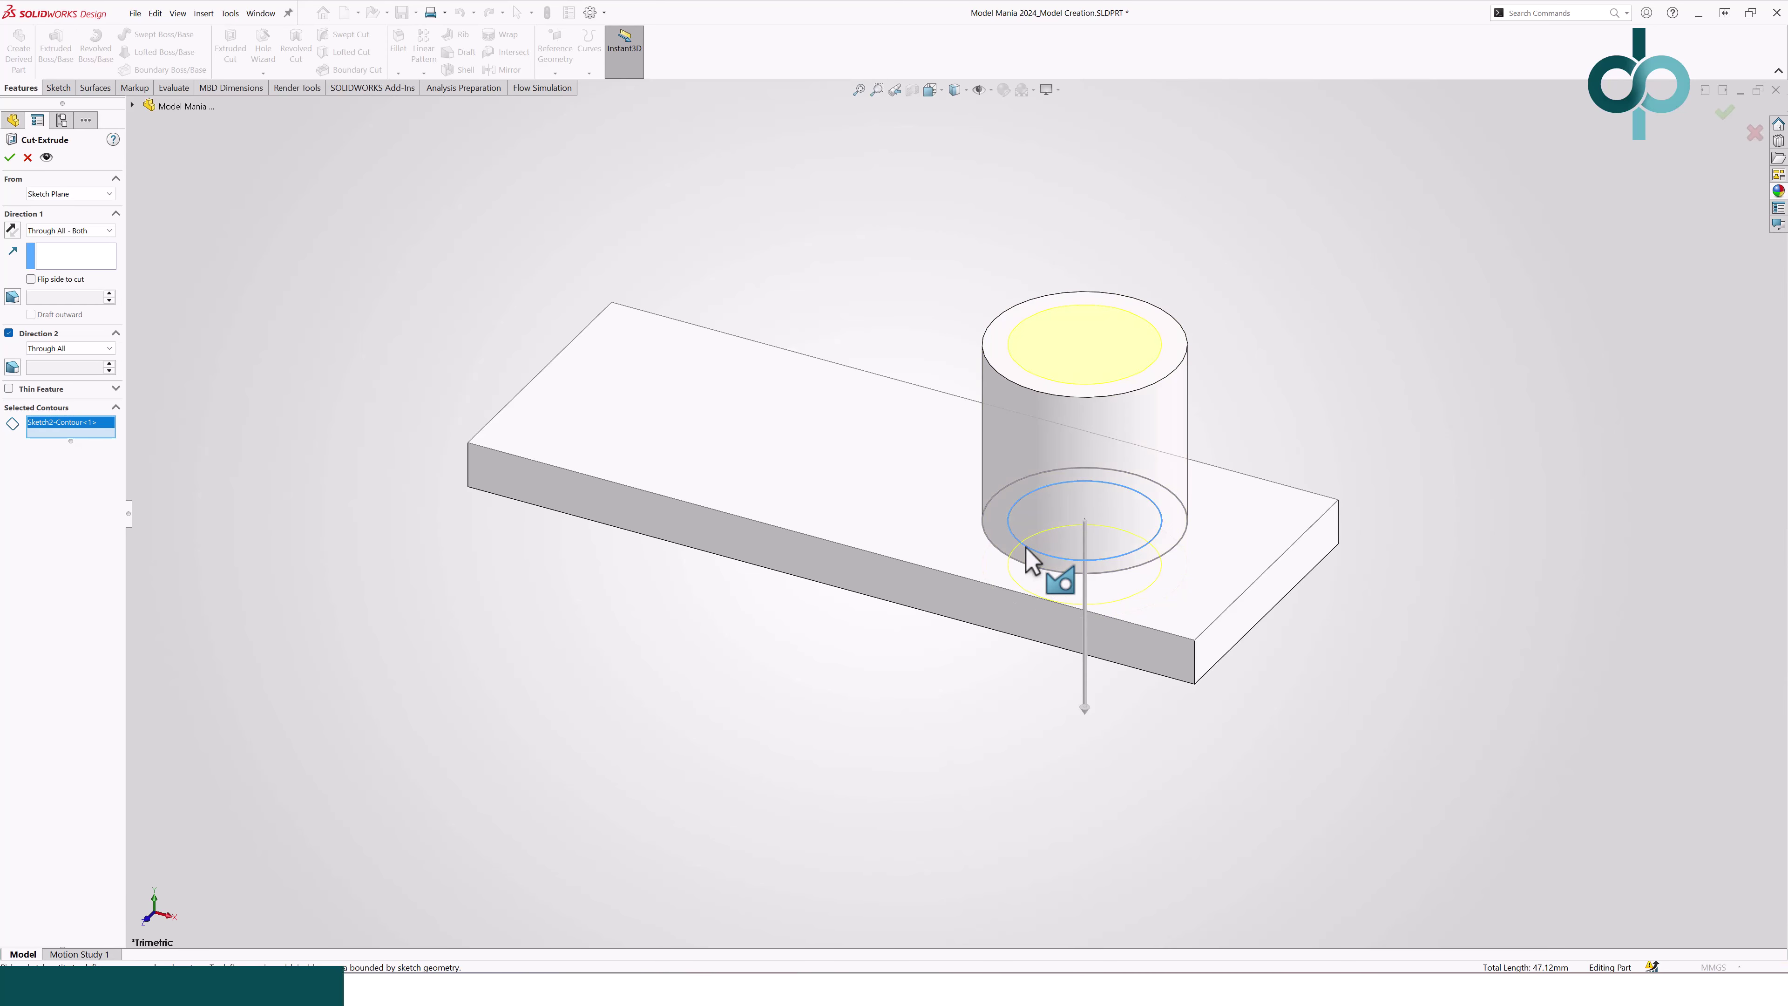
{"action": "left_click", "coordinate": [10, 159]}
Step: On the Front Plane, sketch a sloped line from the plate's upper edge to the boss's side, ending about 11.3 mm above the plate
{"action": "middle_click_drag", "start_coordinate": [351, 300], "coordinate": [410, 221]}
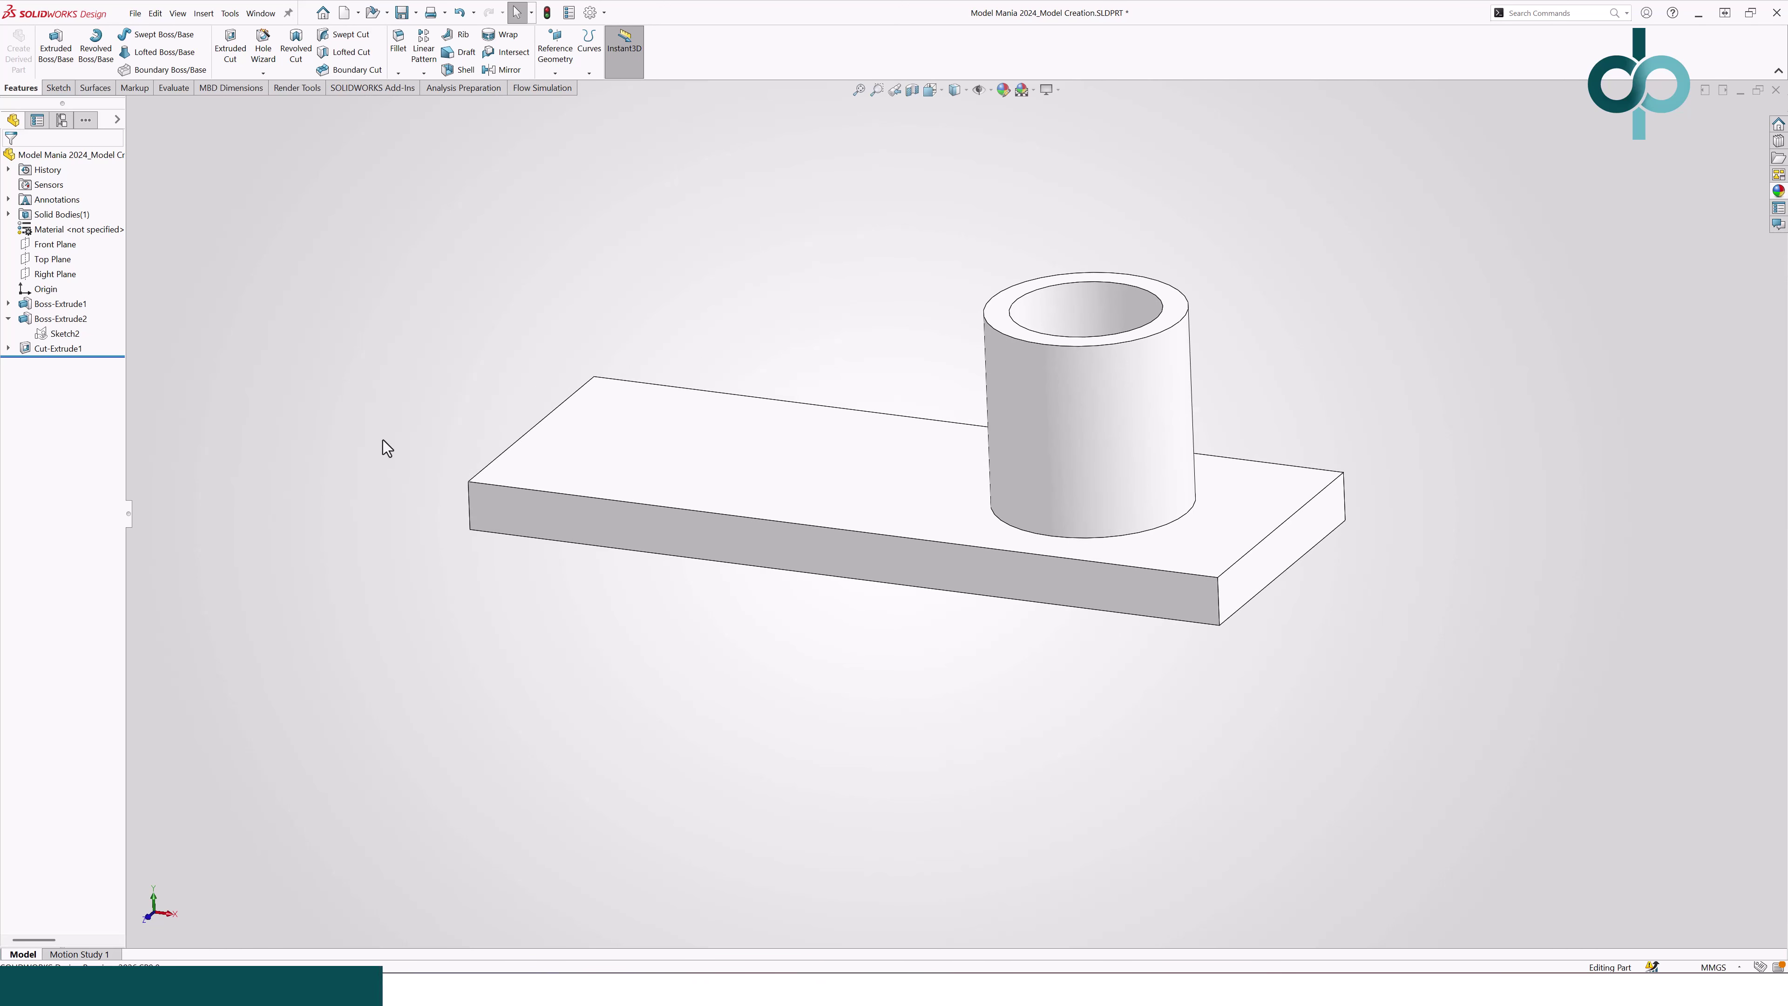
{"action": "left_click", "coordinate": [60, 244]}
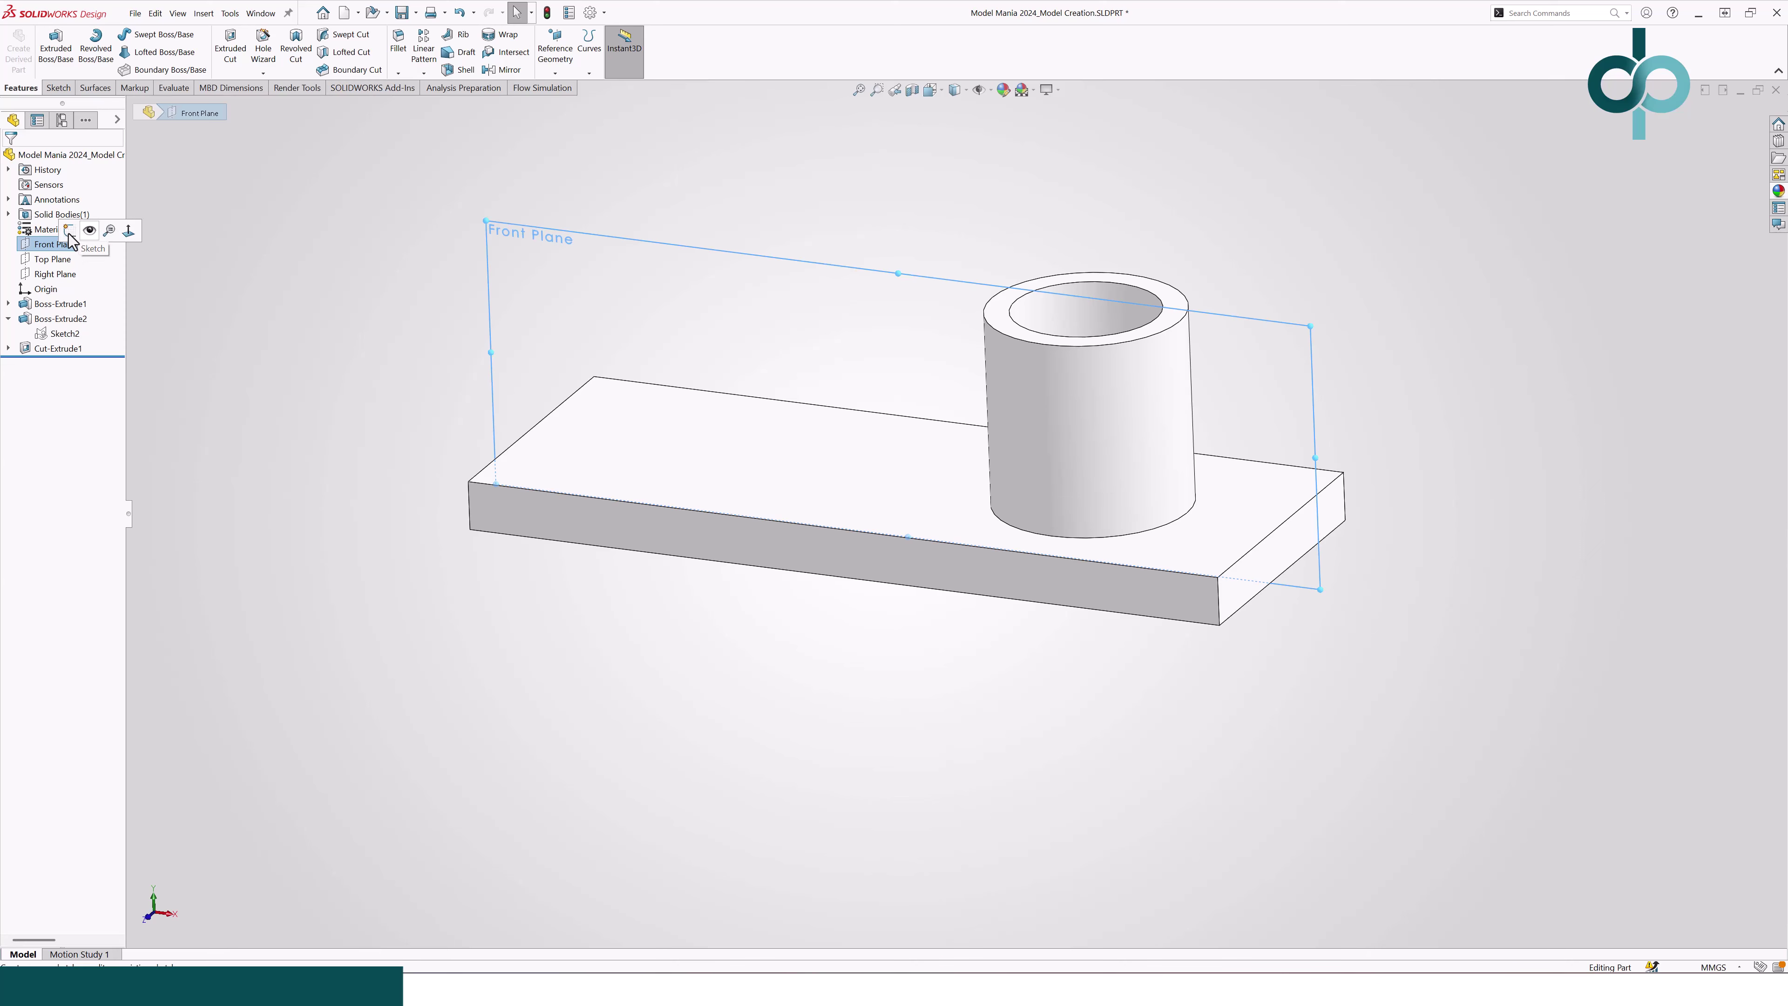
{"action": "left_click", "coordinate": [70, 237]}
{"action": "key", "text": "s"}
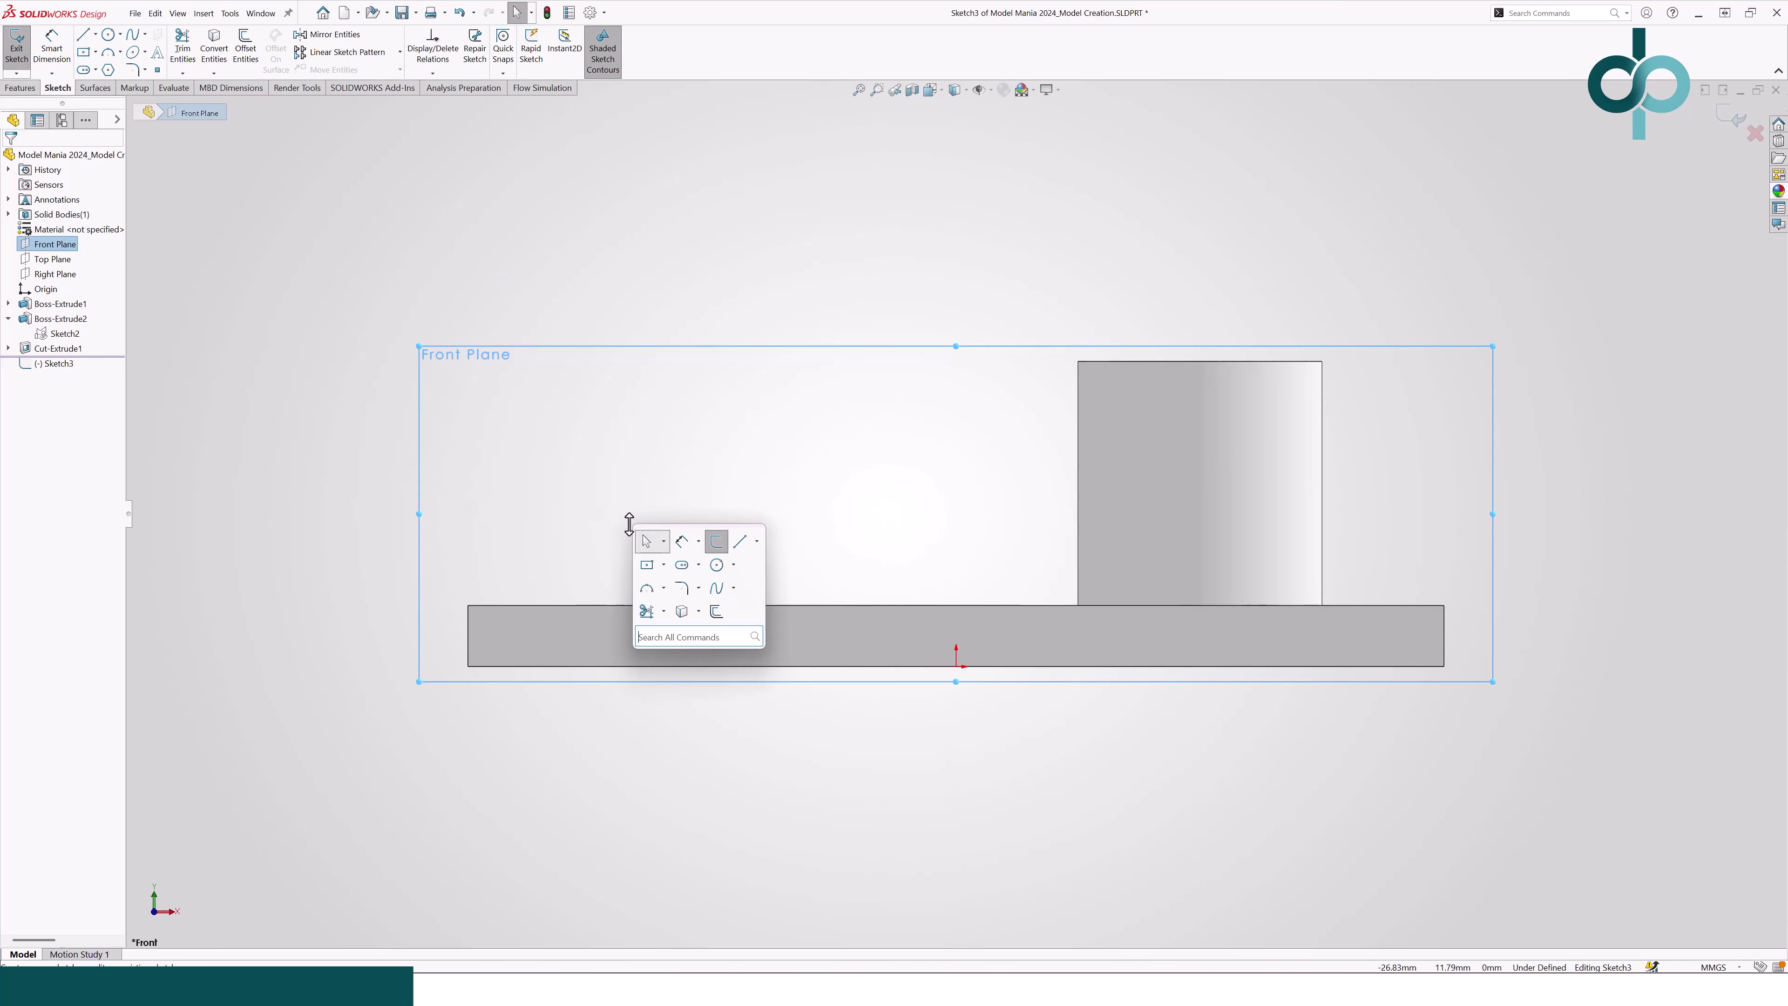
{"action": "left_click", "coordinate": [741, 544]}
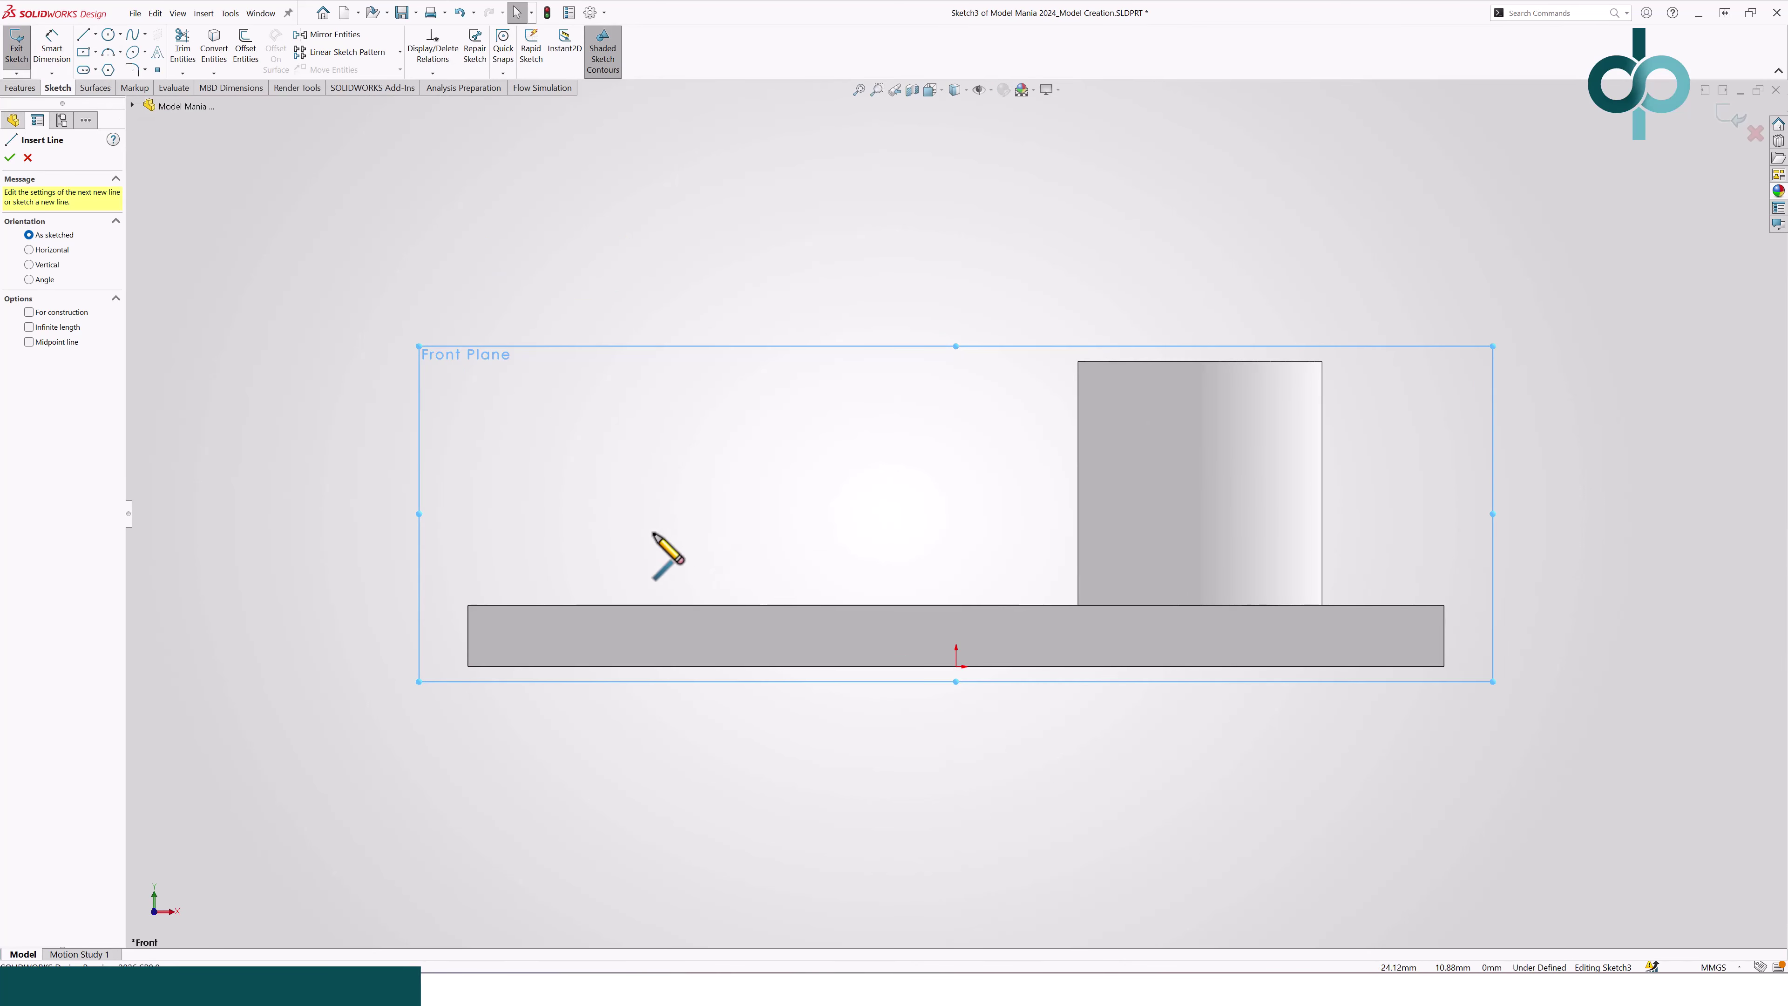
{"action": "left_click", "coordinate": [597, 604]}
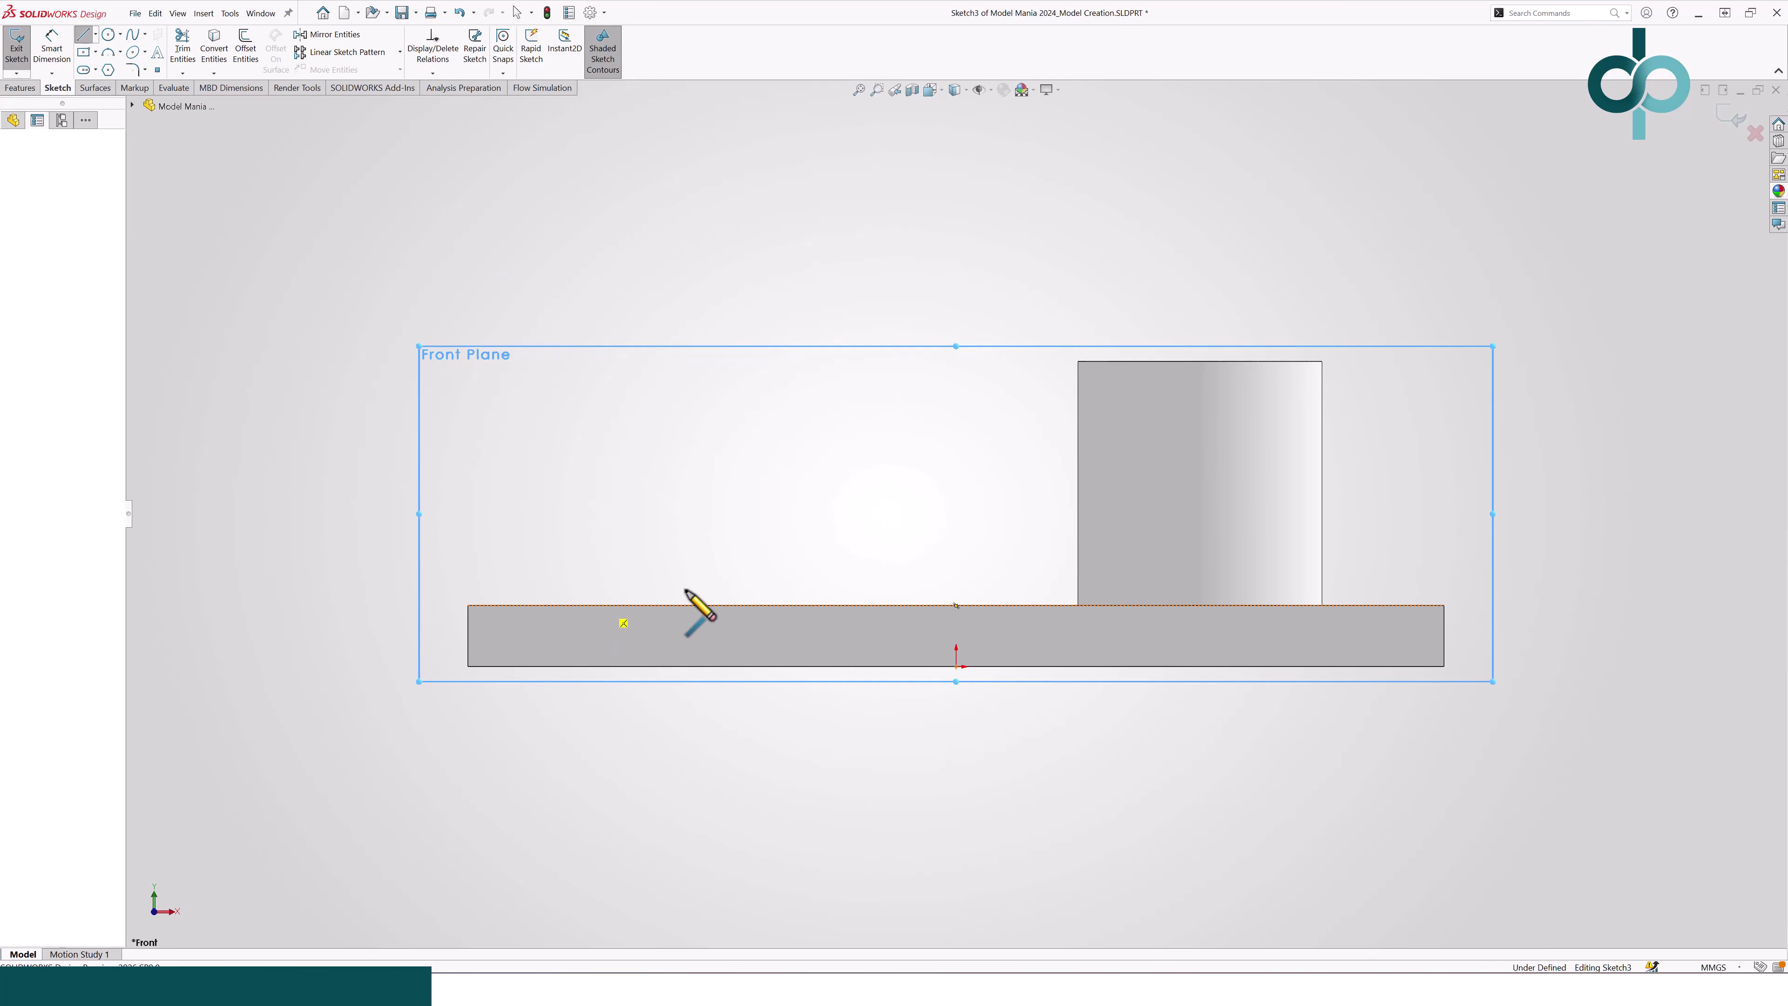
{"action": "left_click", "coordinate": [1078, 469]}
{"action": "key", "text": "Escape"}
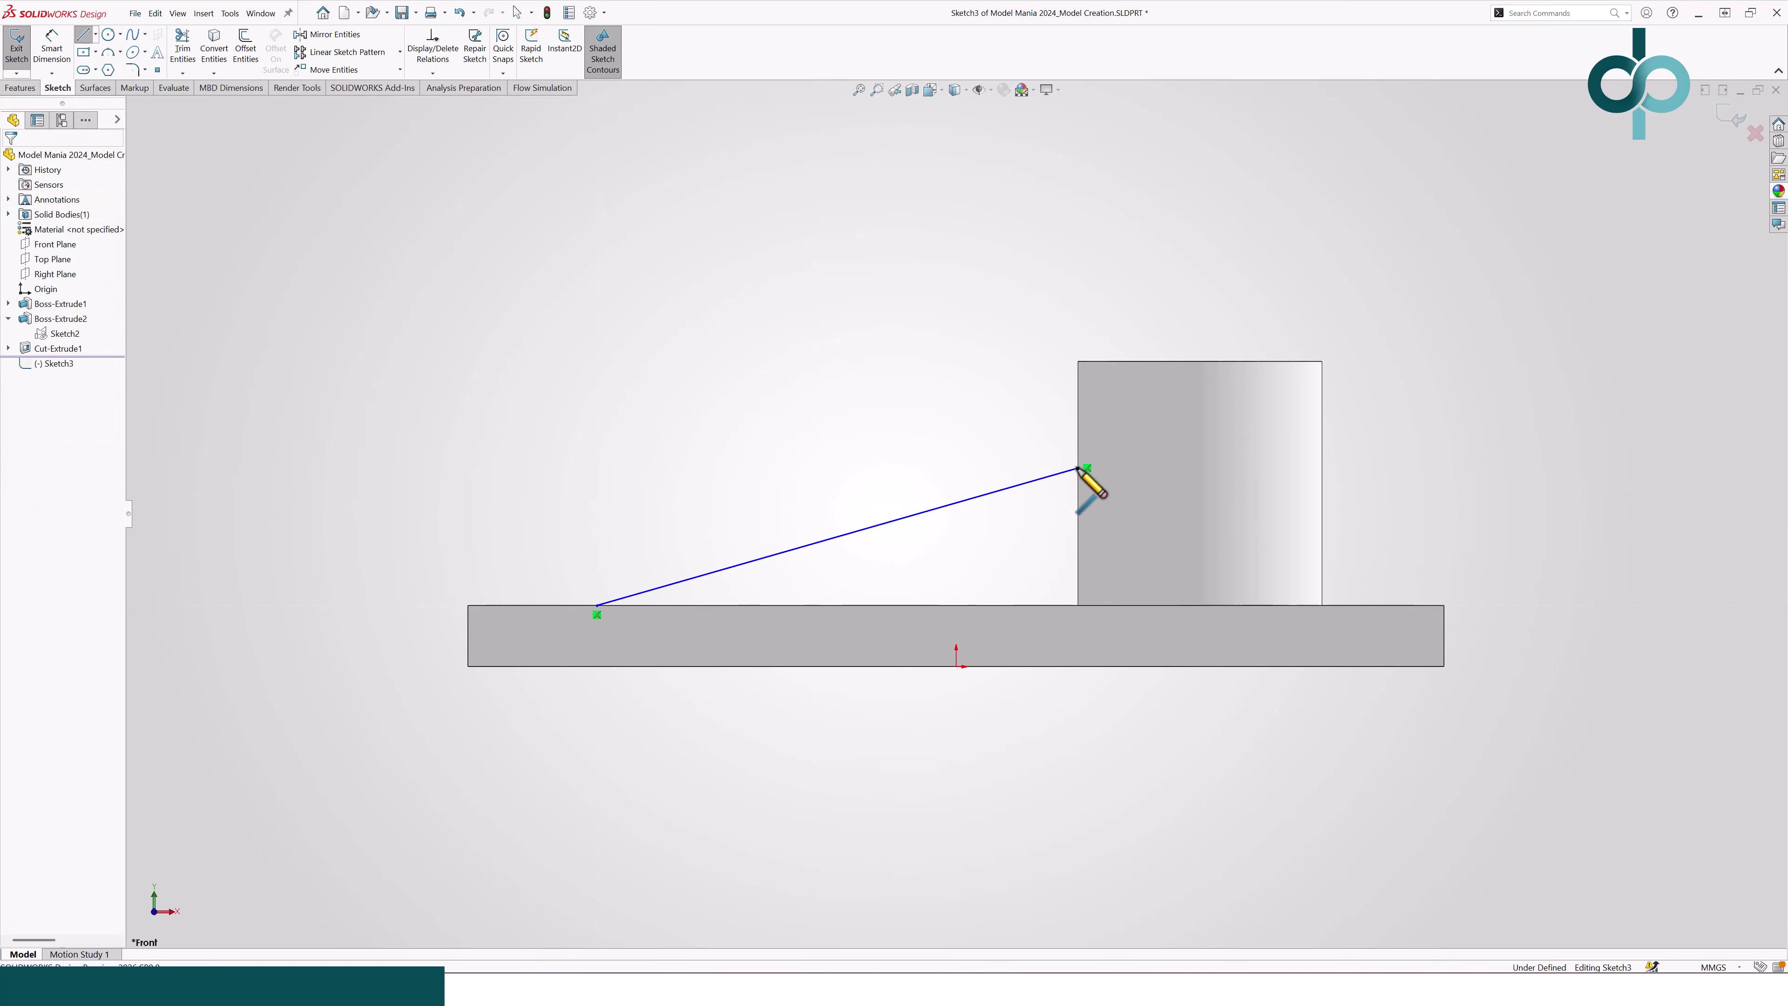
Step: Dimension the sloped line's upper endpoint 15 mm above the plate's upper edge
{"action": "key", "text": "s"}
{"action": "left_click", "coordinate": [1130, 493]}
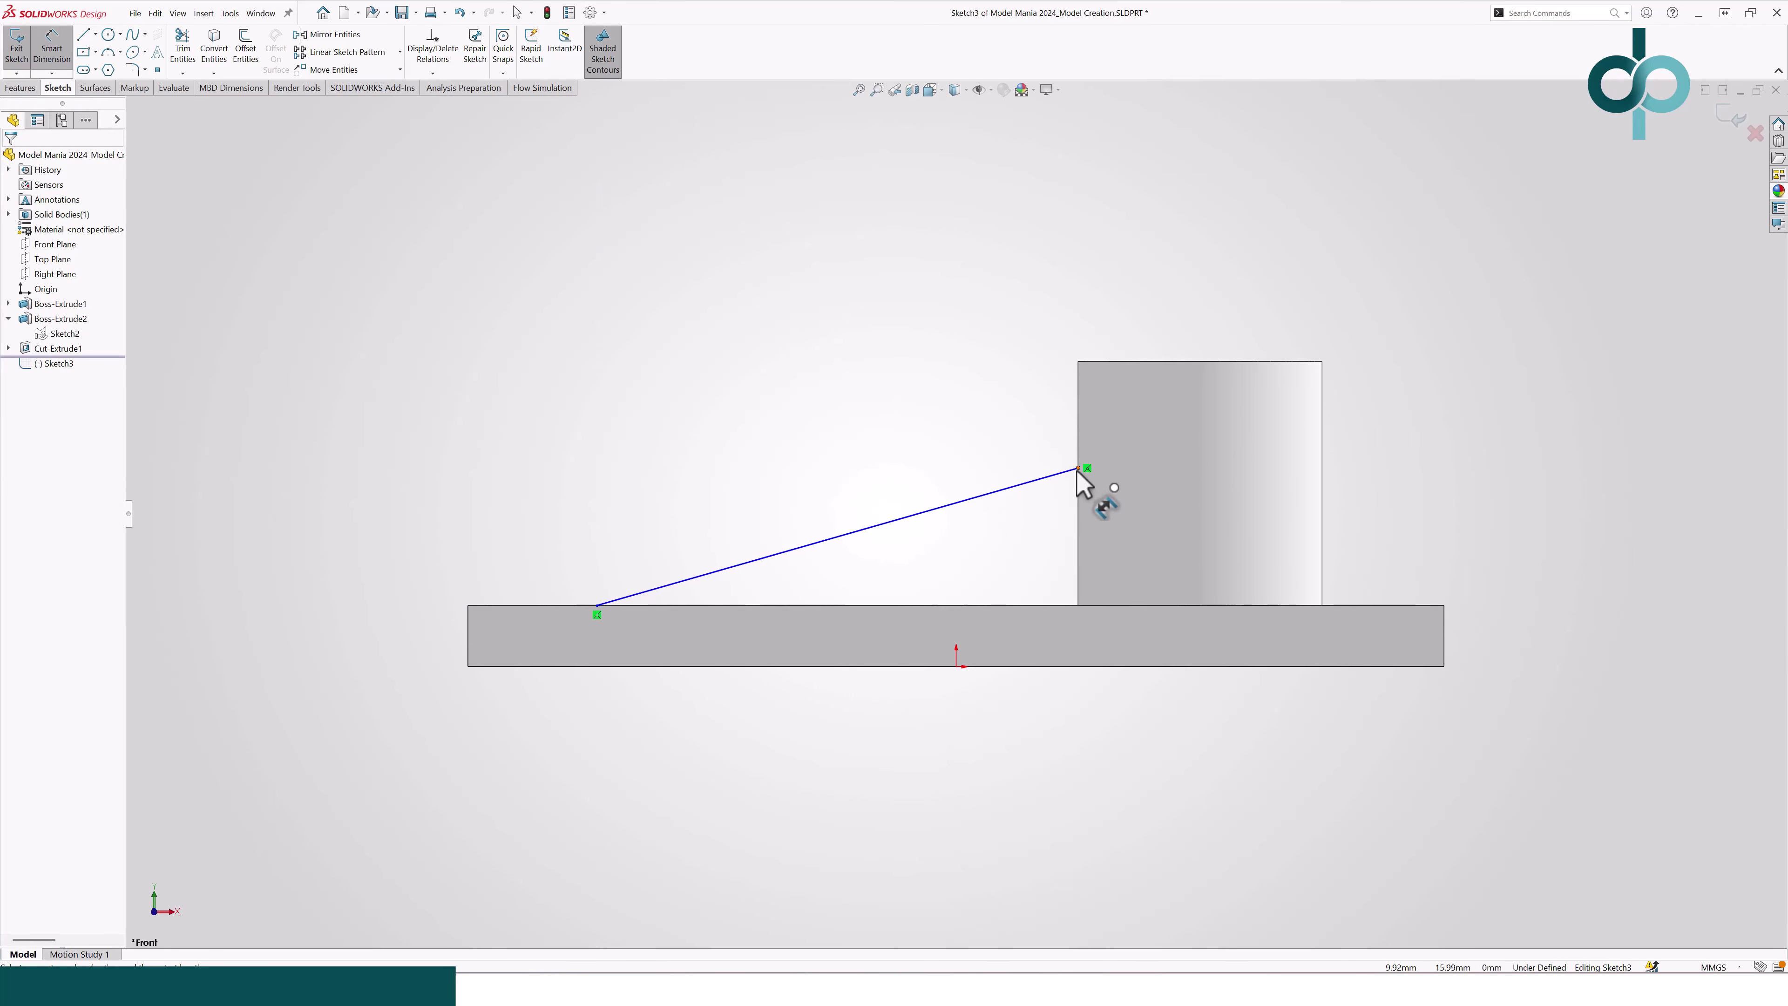
{"action": "left_click", "coordinate": [1078, 468]}
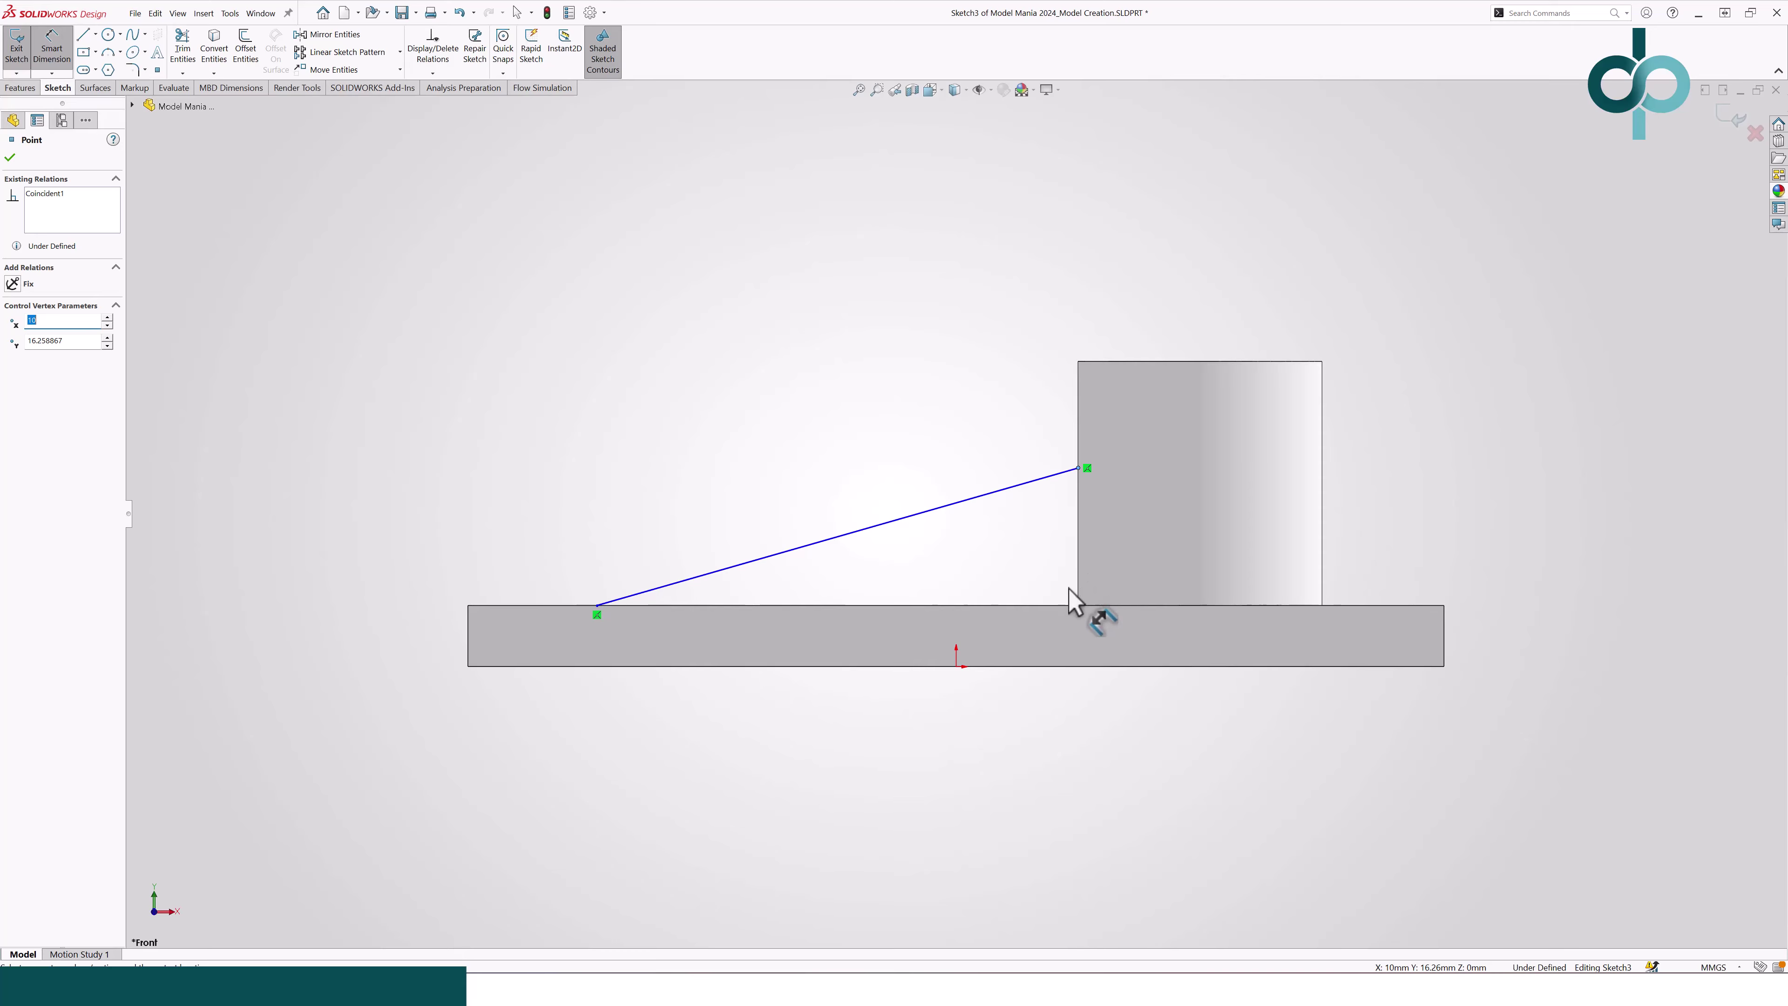
{"action": "left_click", "coordinate": [1067, 605]}
{"action": "left_click", "coordinate": [1122, 557]}
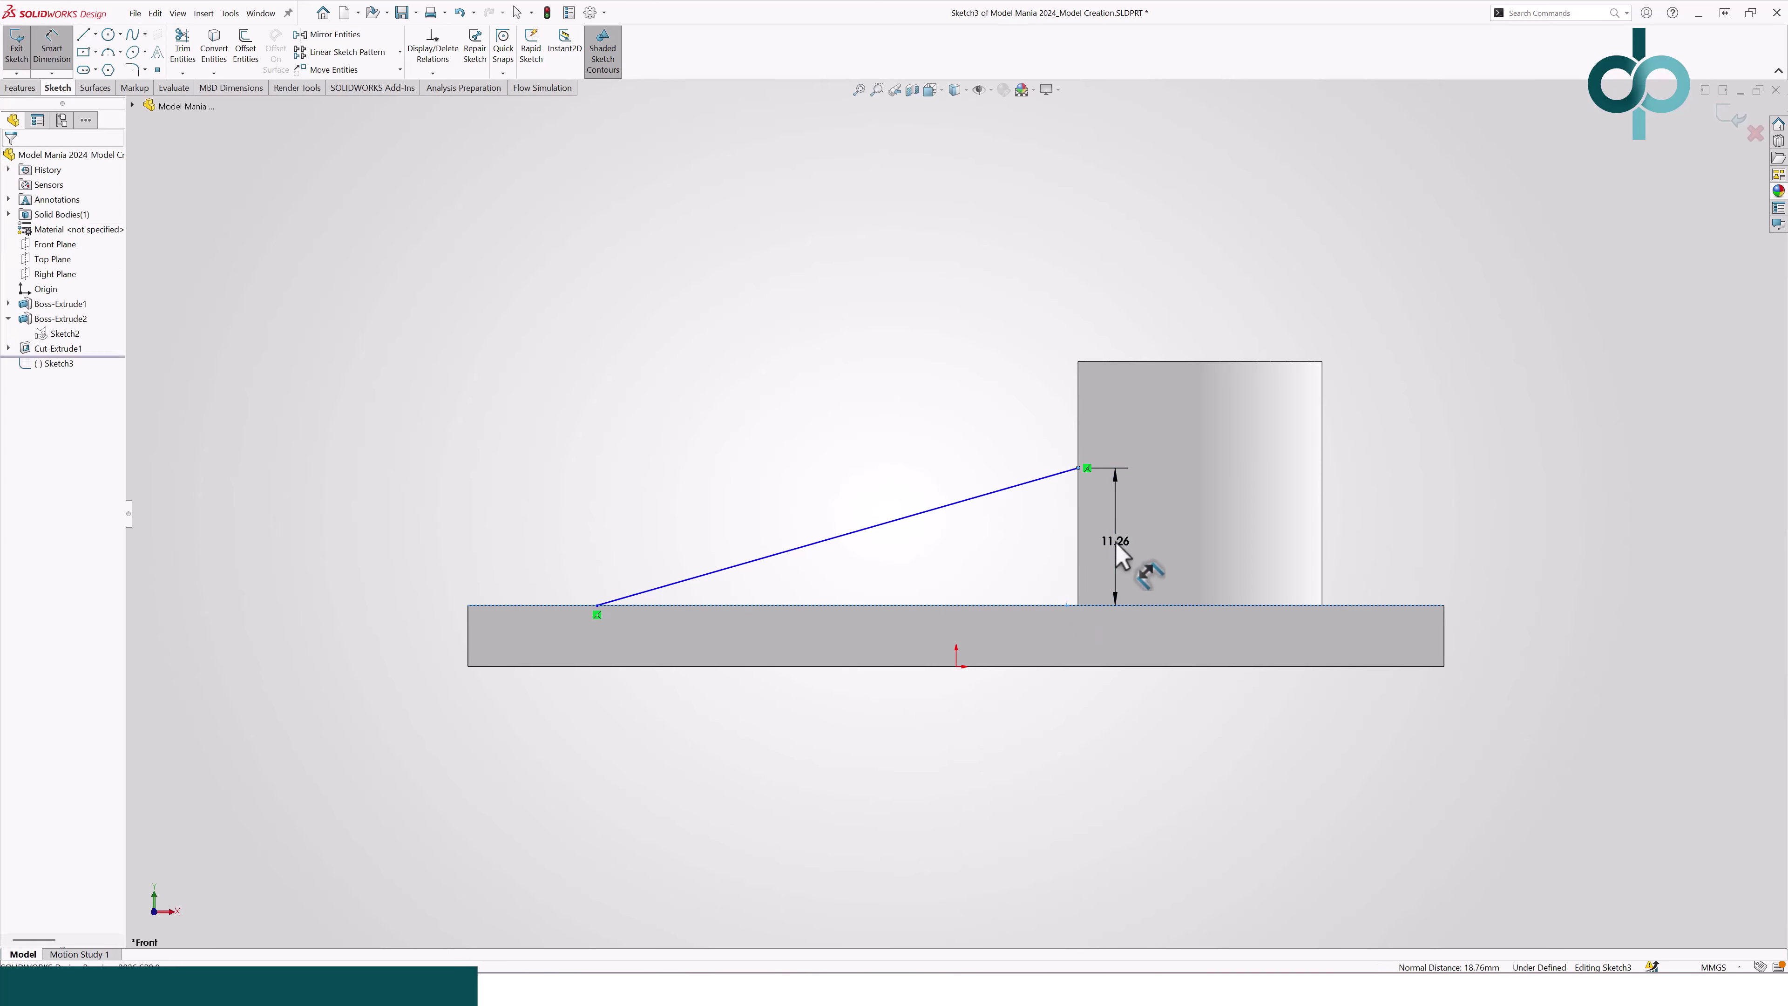
{"action": "type", "text": "15"}
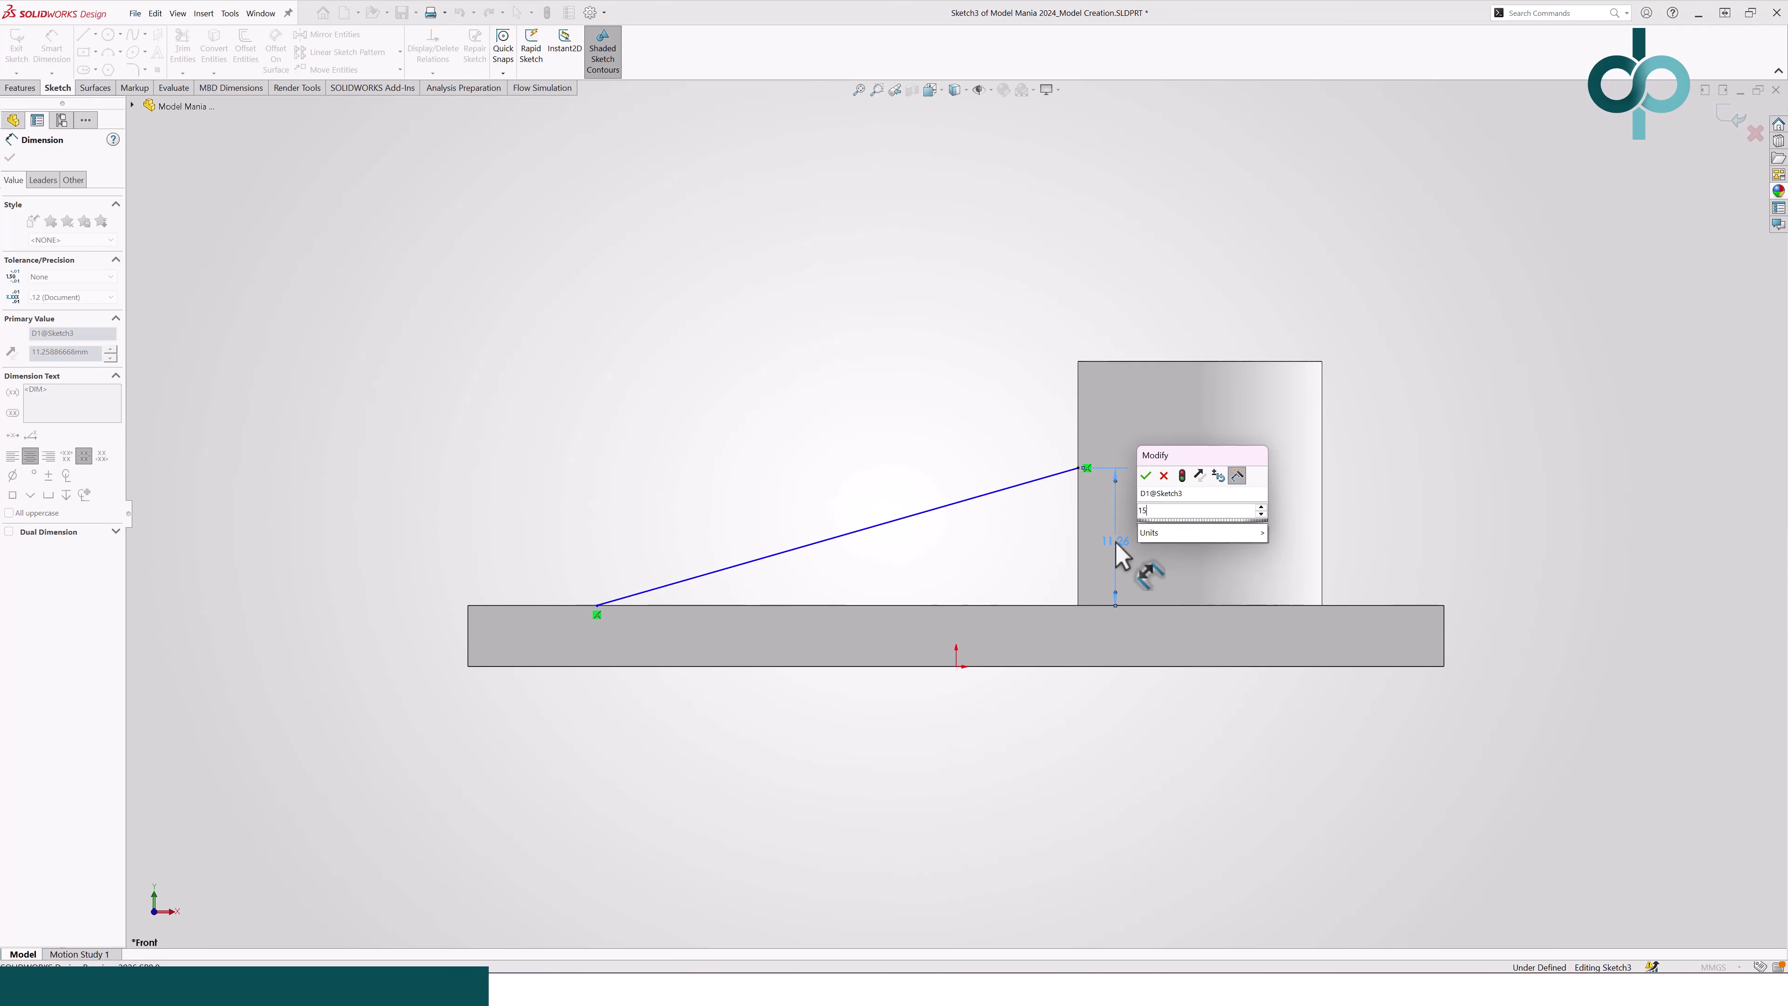
{"action": "key", "text": "Return"}
Step: Dimension the sloped line's lower endpoint 5 mm from the plate's short end farthest from the boss
{"action": "left_click", "coordinate": [597, 613]}
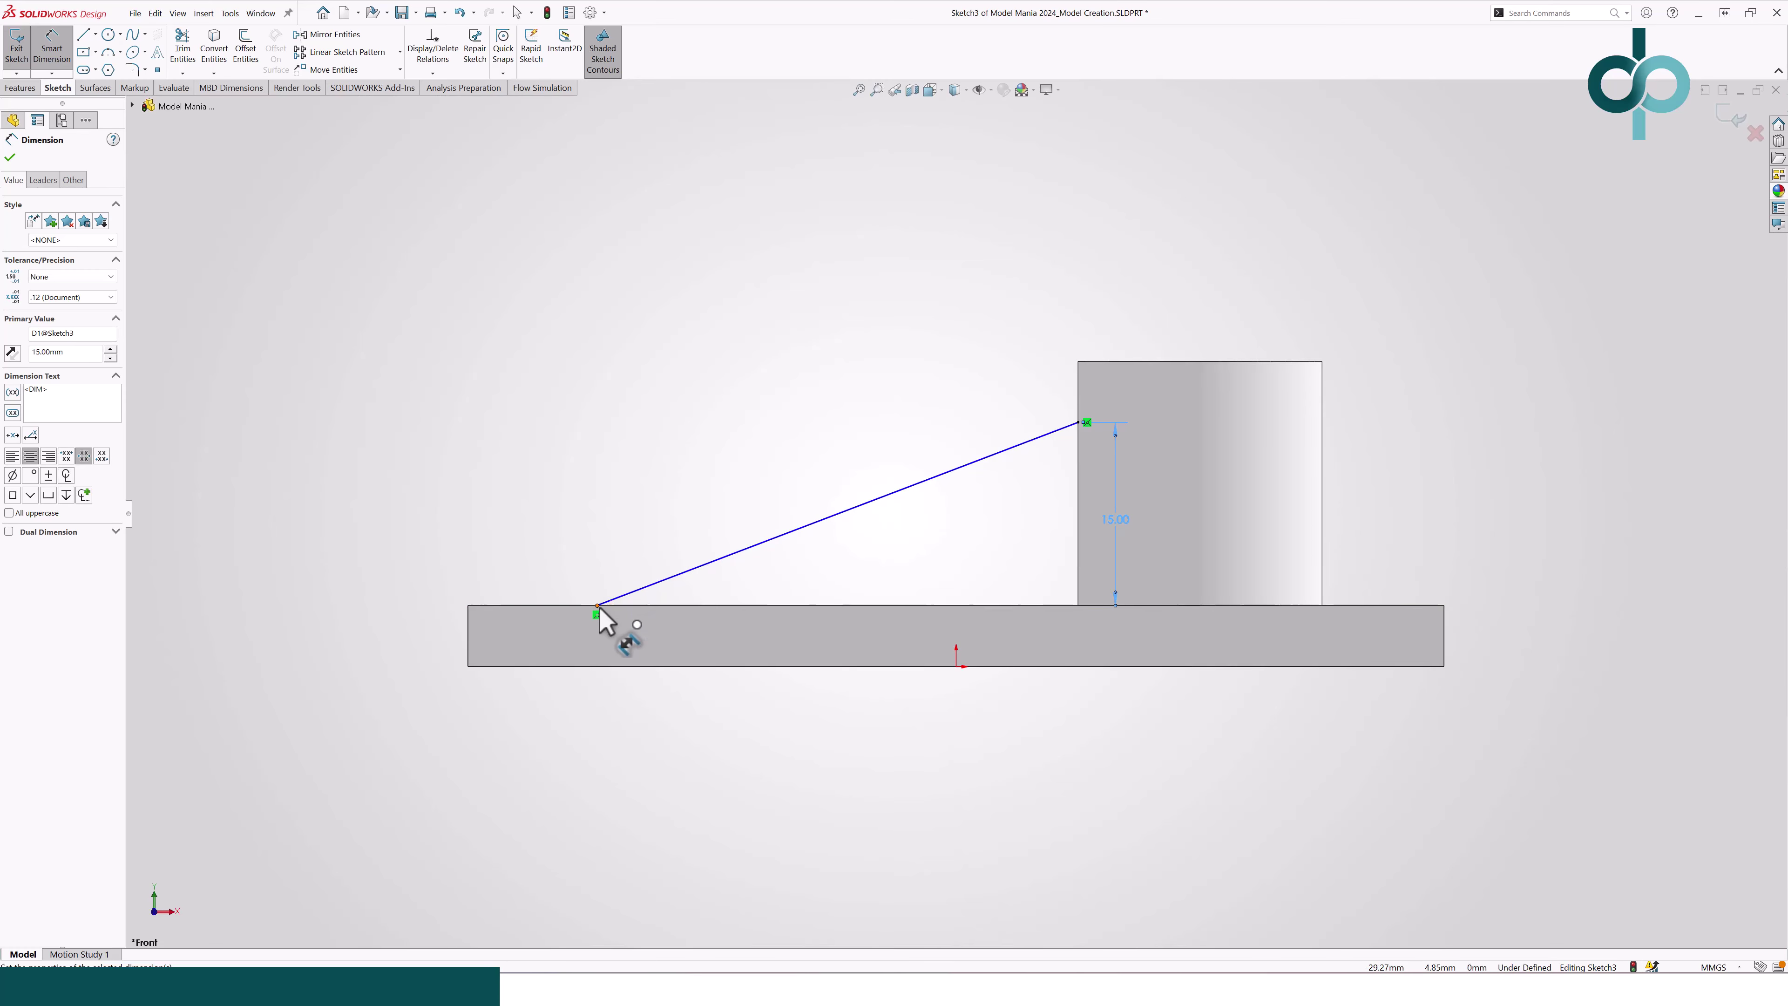
{"action": "left_click", "coordinate": [468, 630]}
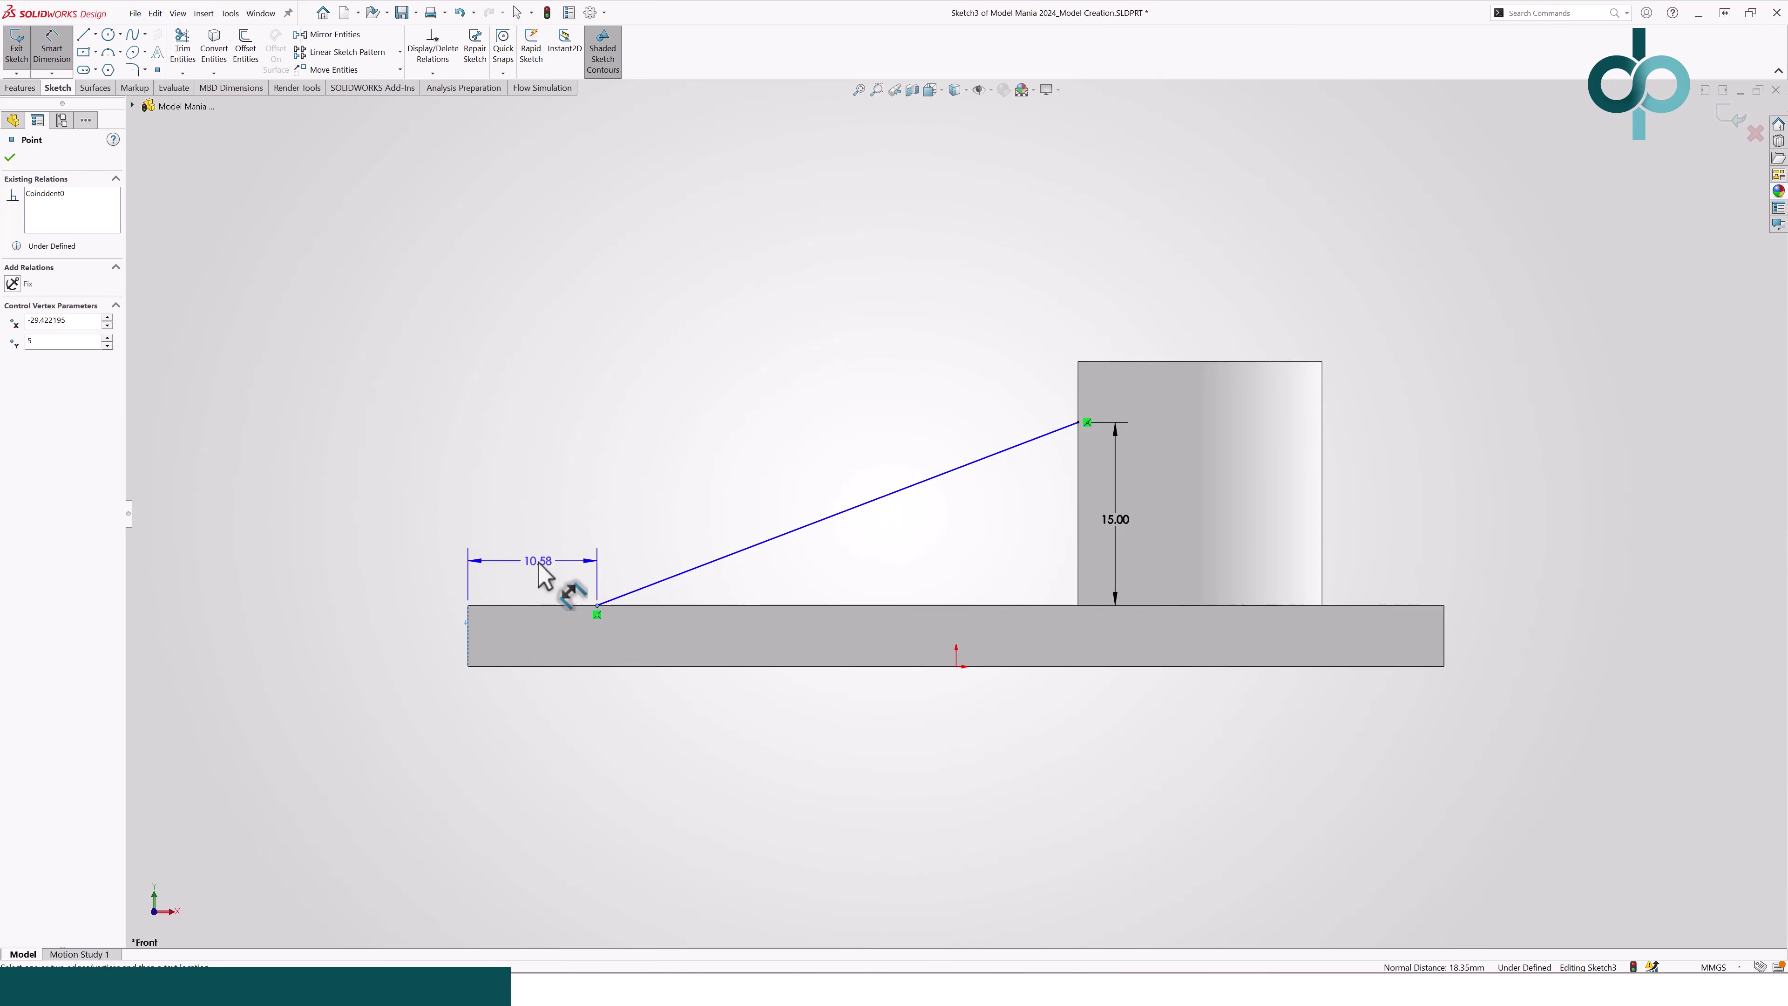
{"action": "left_click", "coordinate": [540, 574]}
{"action": "type", "text": "5"}
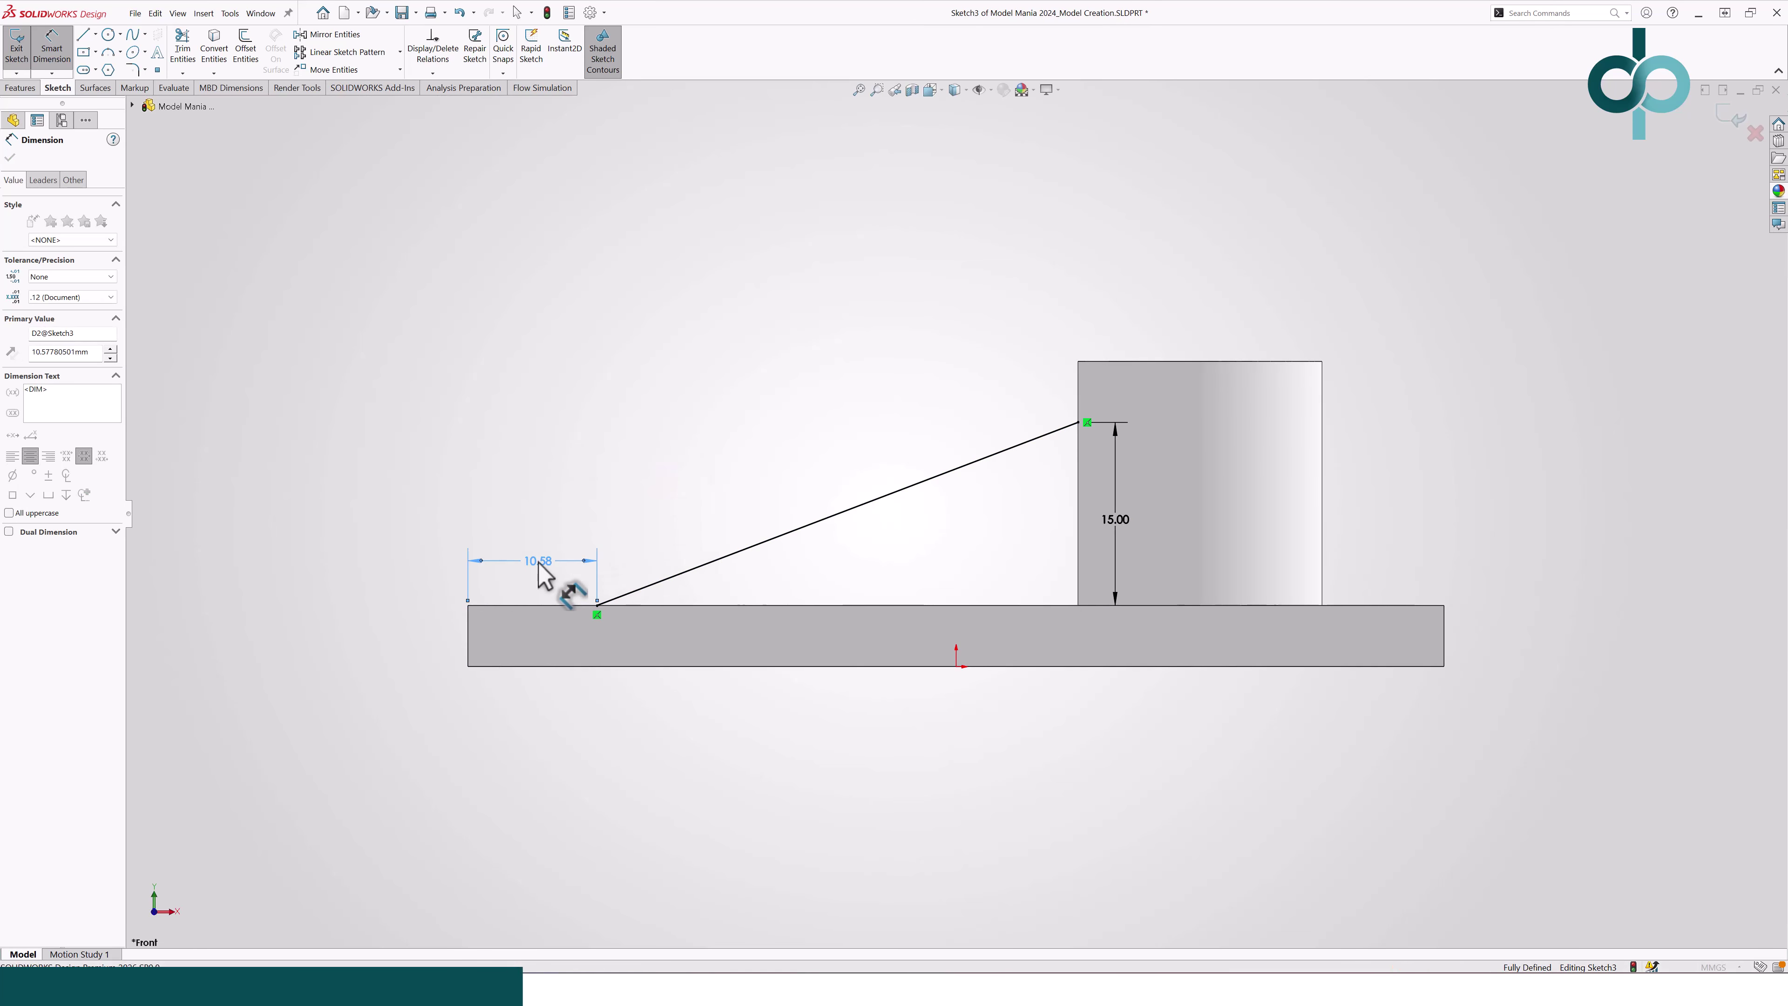
{"action": "key", "text": "Return"}
{"action": "key", "text": "Escape"}
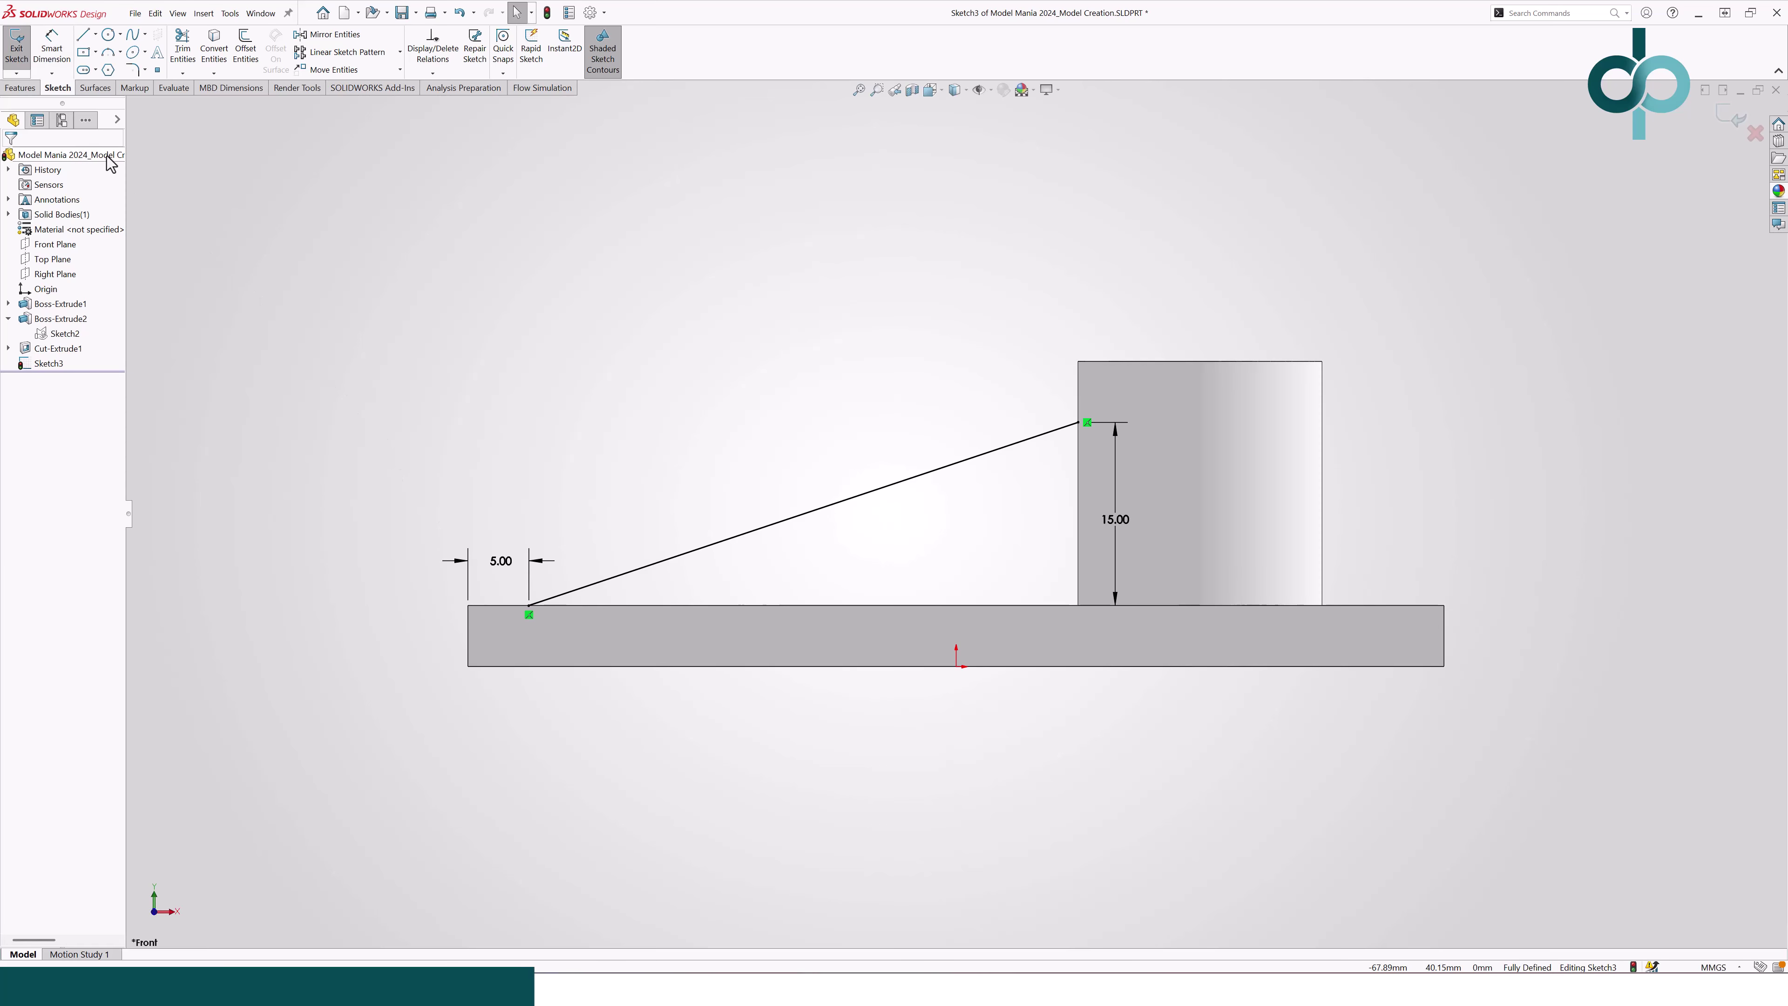
Step: Create a rib from the sloped line with a 4 mm thickness applied to both sides and no draft
{"action": "left_click", "coordinate": [20, 88]}
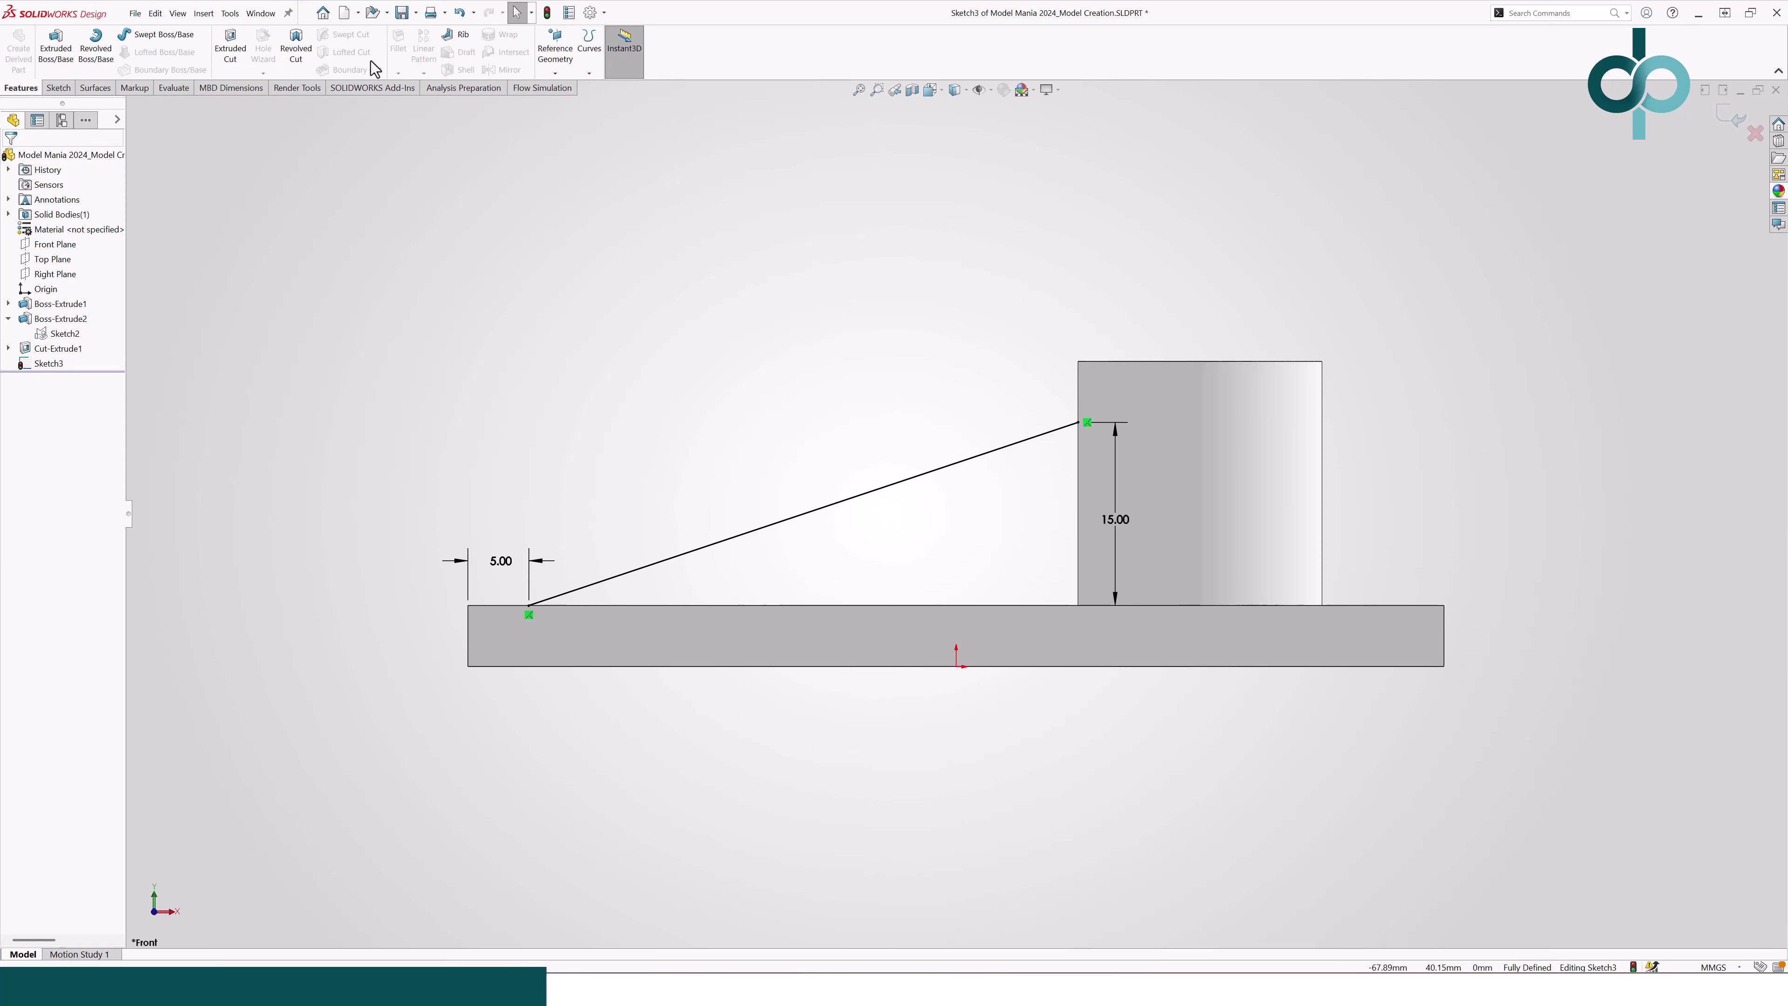
{"action": "left_click", "coordinate": [456, 36]}
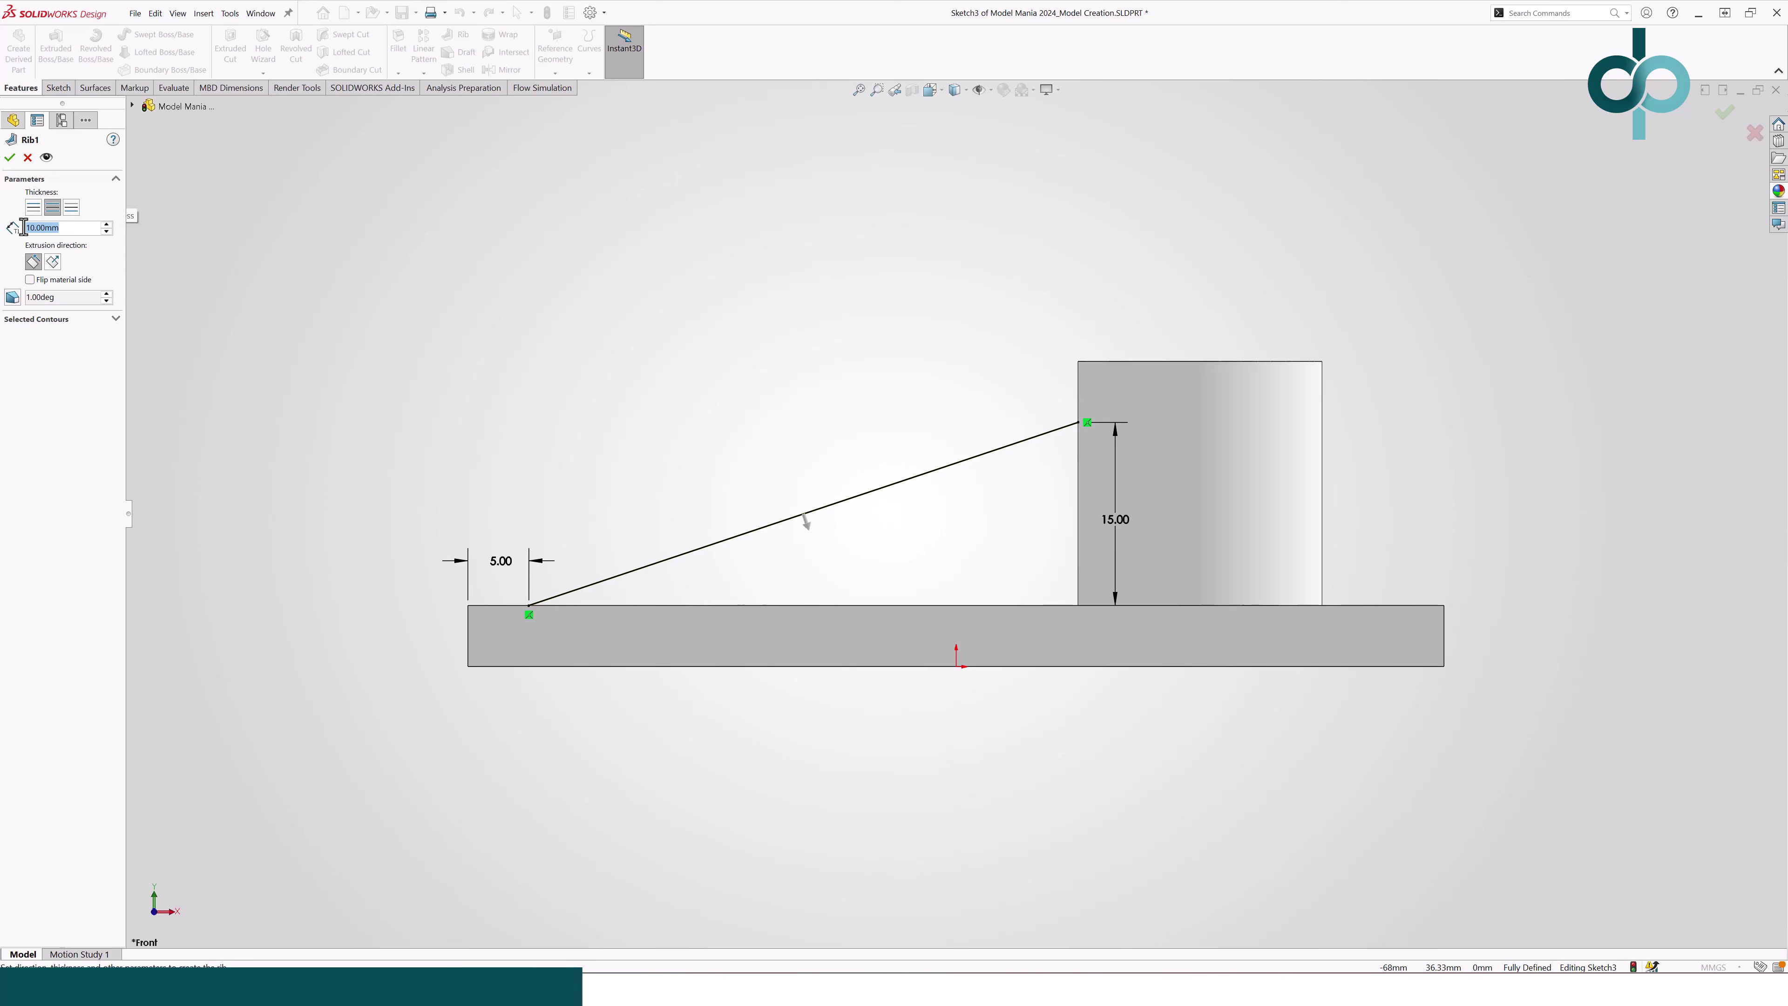
{"action": "type", "text": "4"}
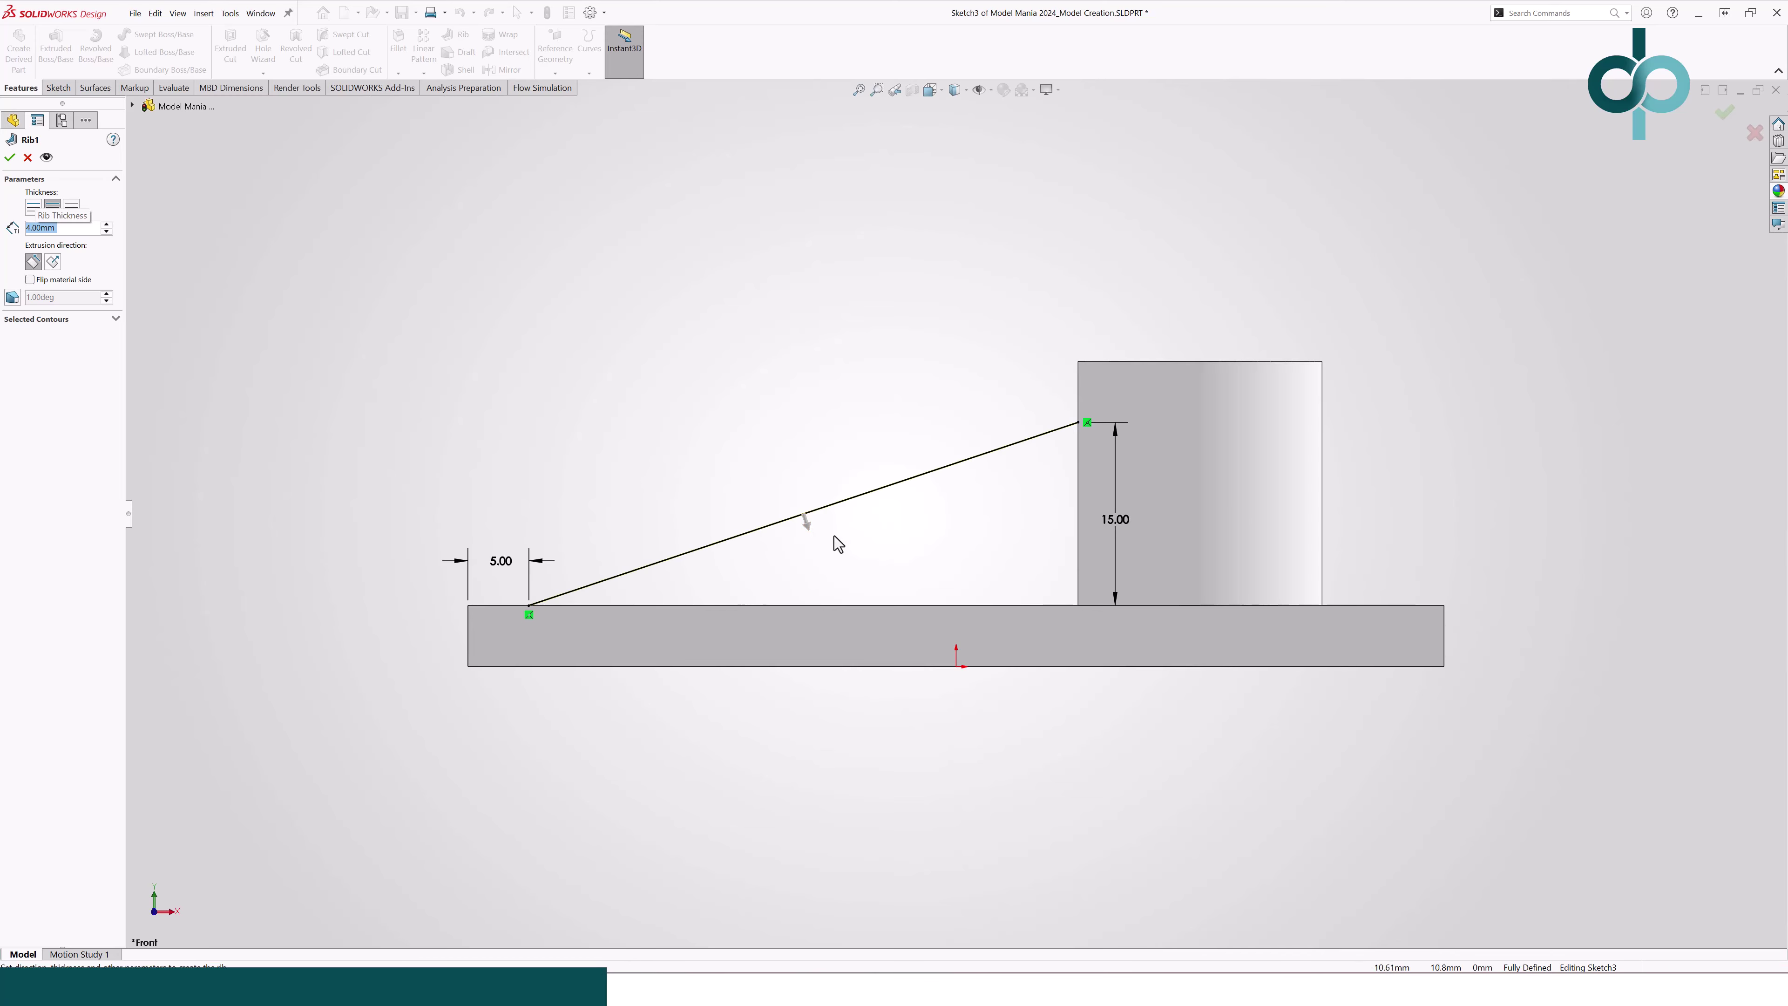
{"action": "left_click", "coordinate": [12, 157]}
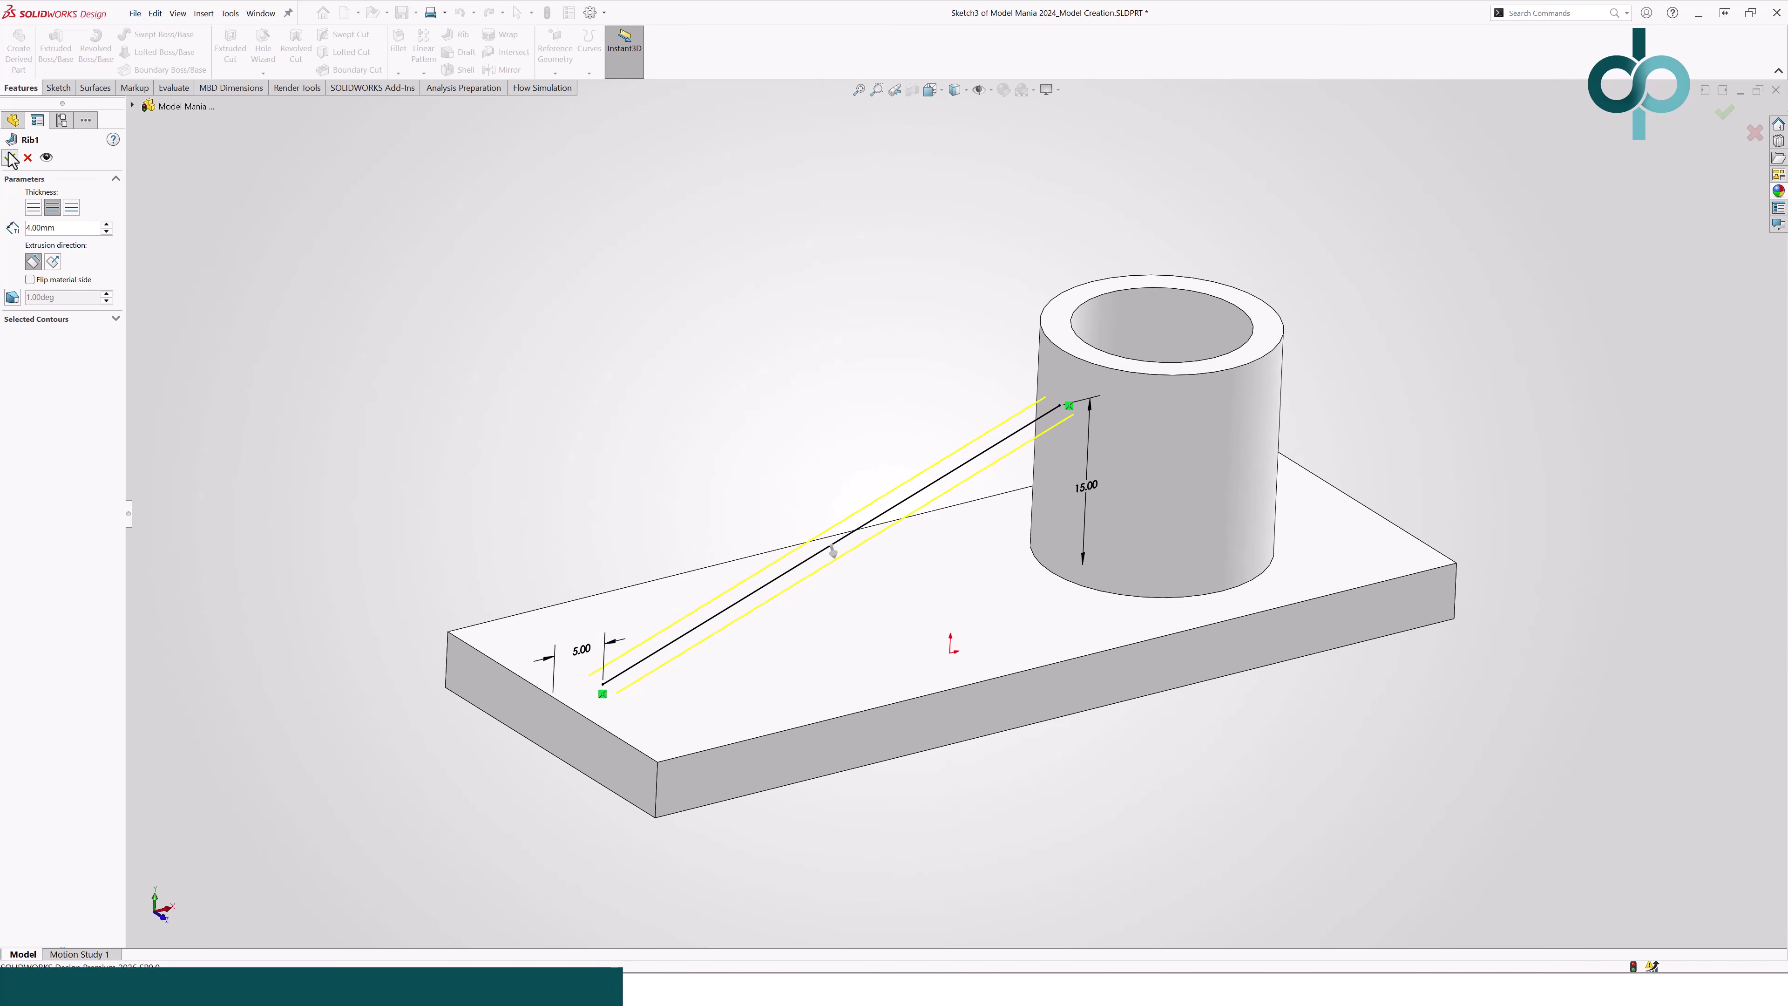
Step: On the plate's long side face, sketch two concentric circles about 27.5 mm and 17 mm in diameter, centred below the plate
{"action": "left_click", "coordinate": [799, 748]}
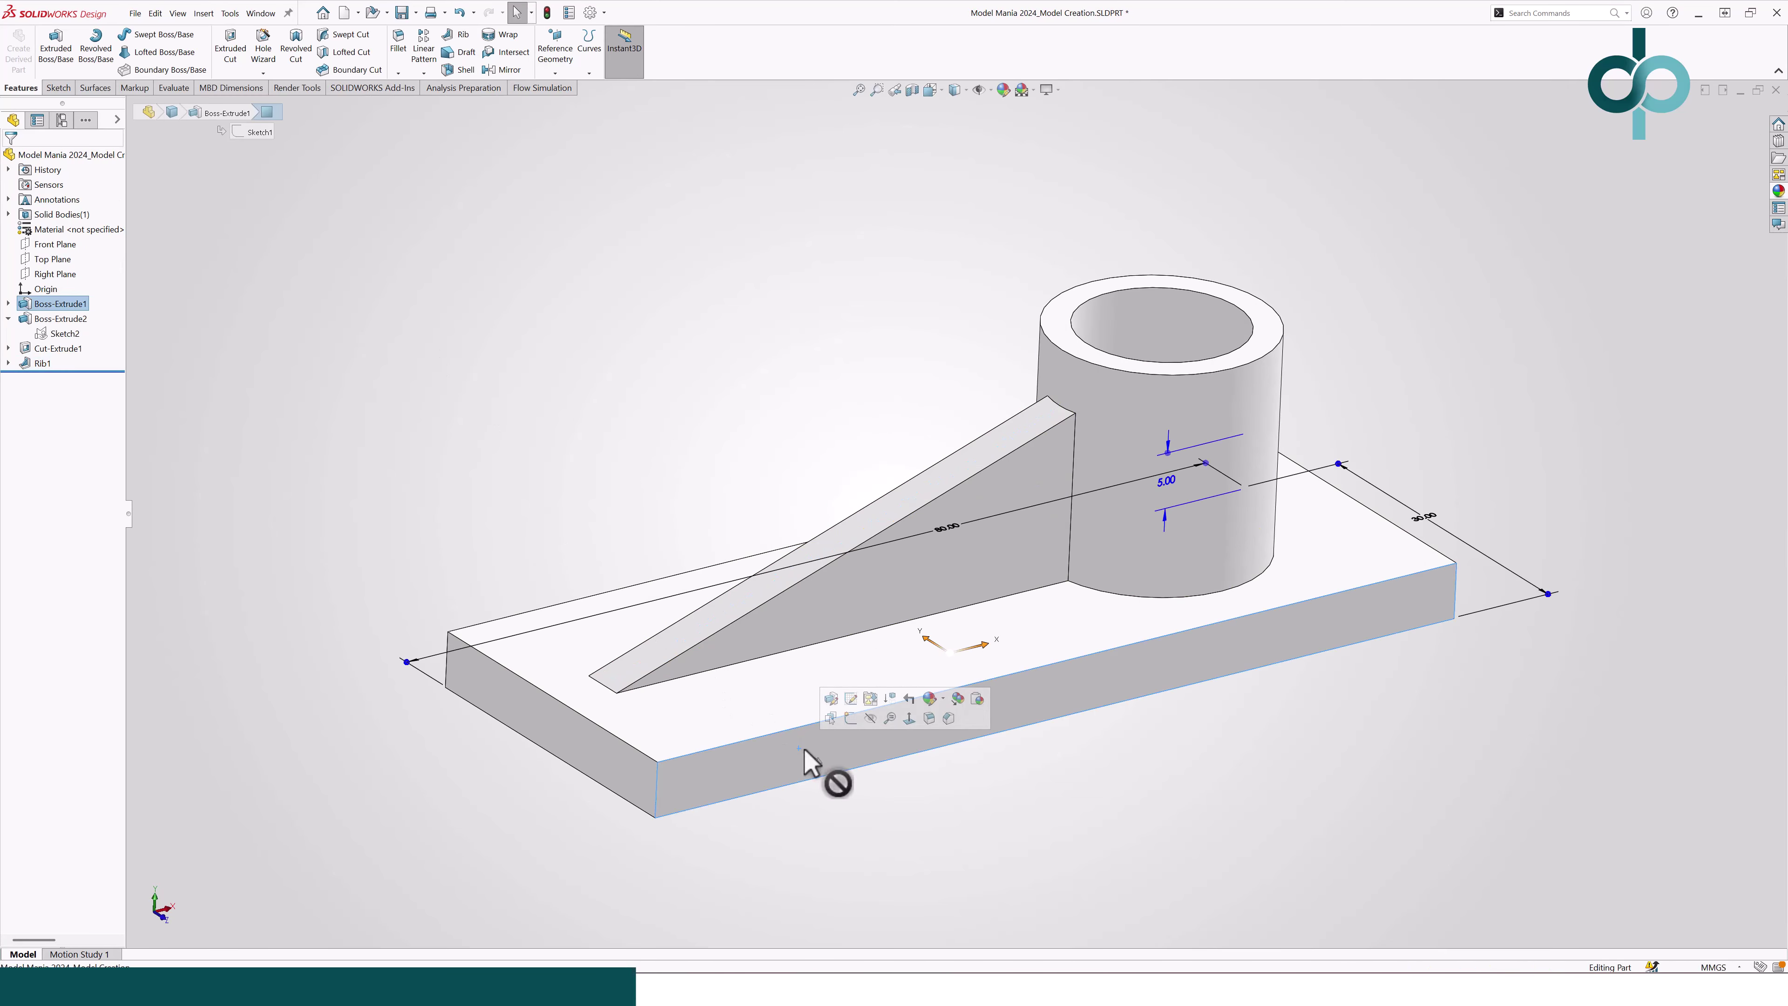
{"action": "left_click", "coordinate": [848, 722]}
{"action": "key", "text": "s"}
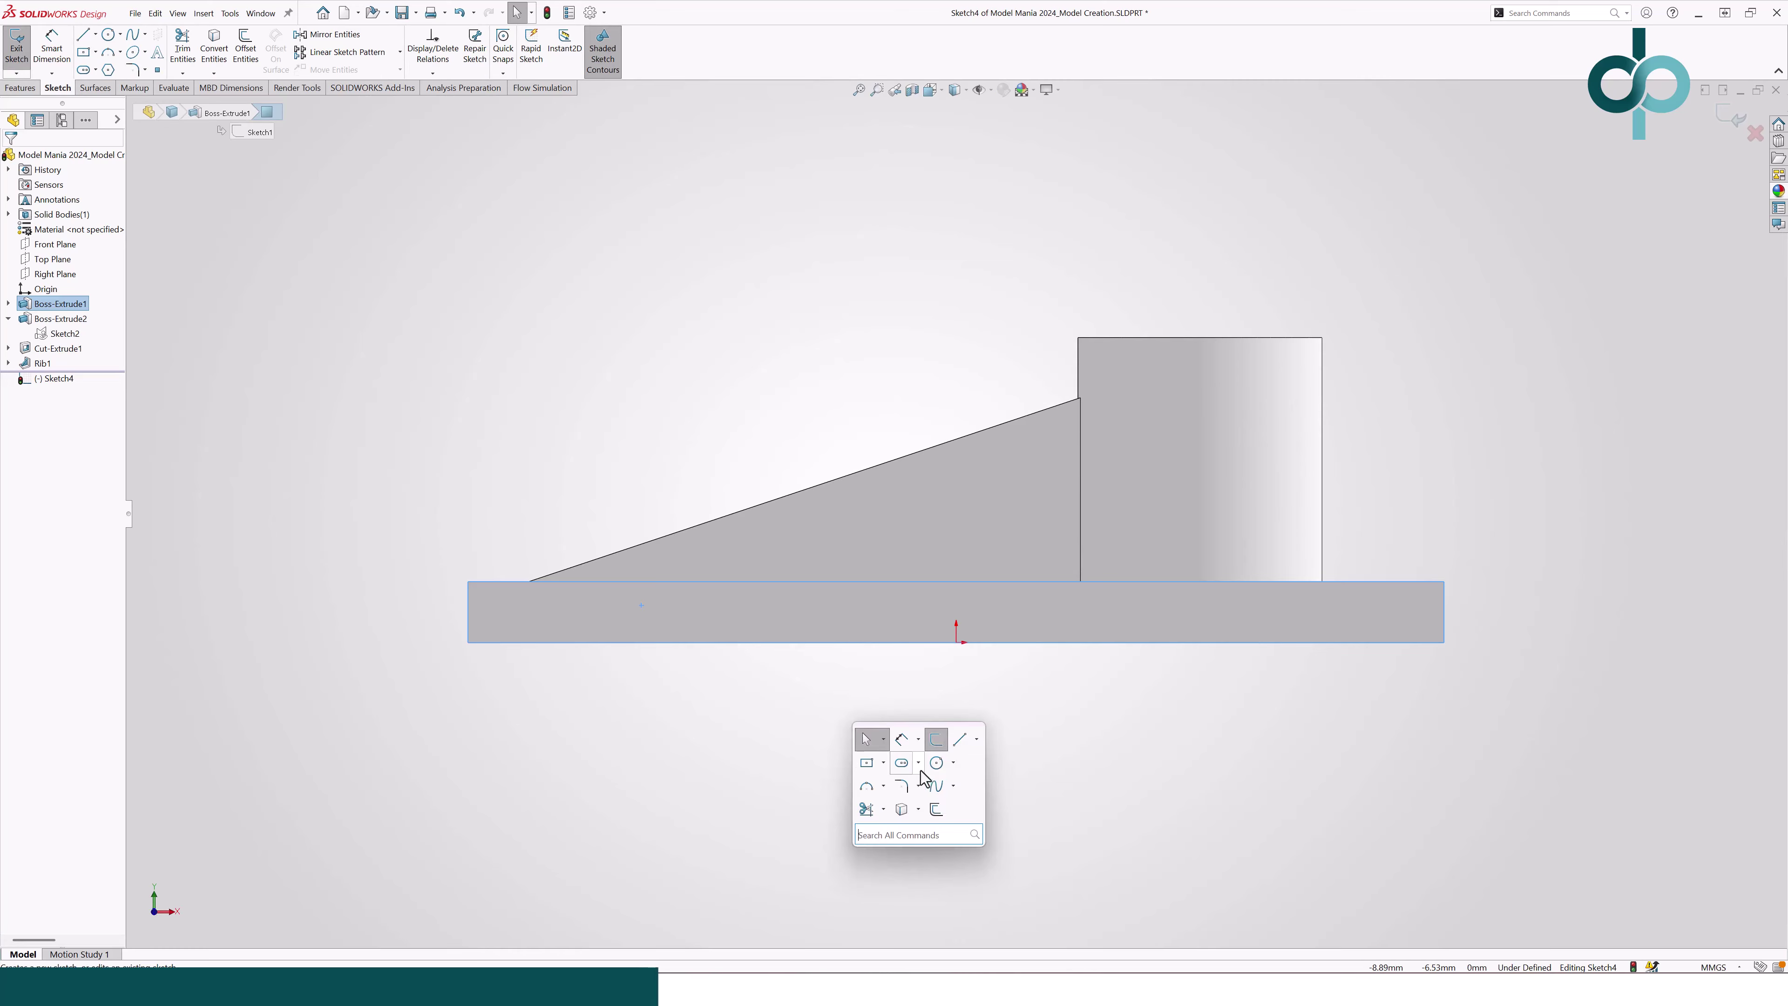
{"action": "left_click", "coordinate": [936, 763]}
{"action": "left_click", "coordinate": [622, 775]}
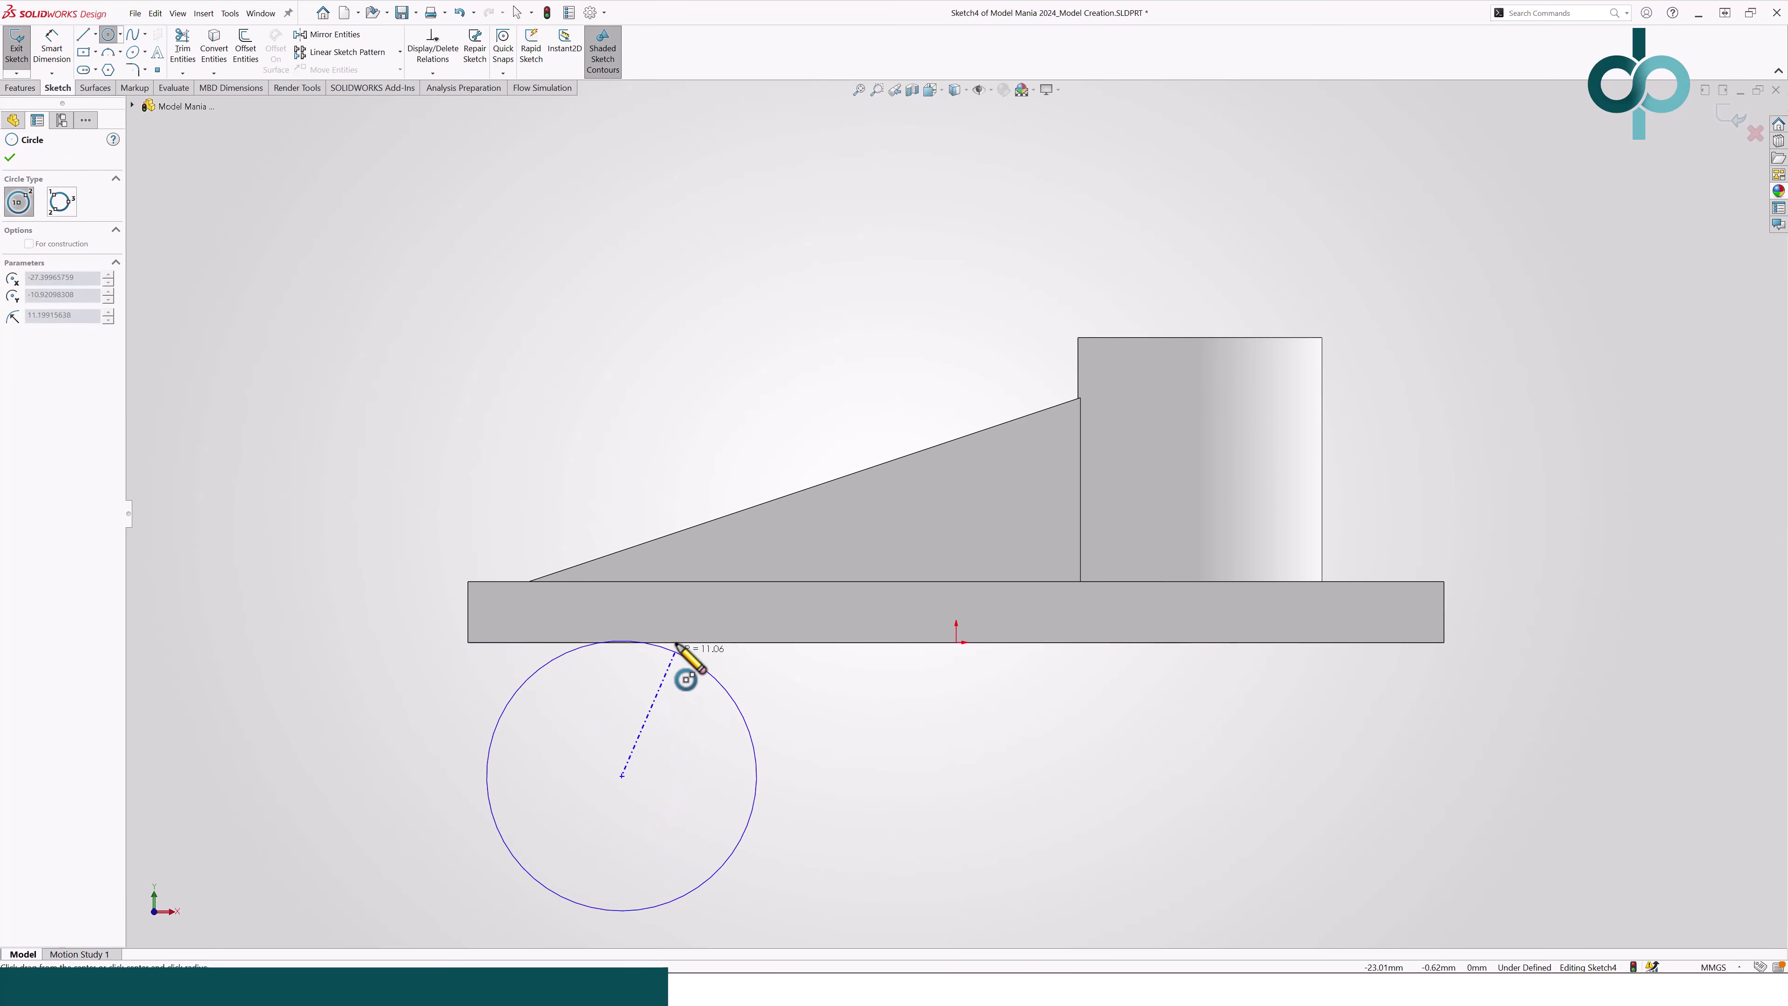
{"action": "left_click", "coordinate": [682, 619]}
{"action": "left_click", "coordinate": [621, 774]}
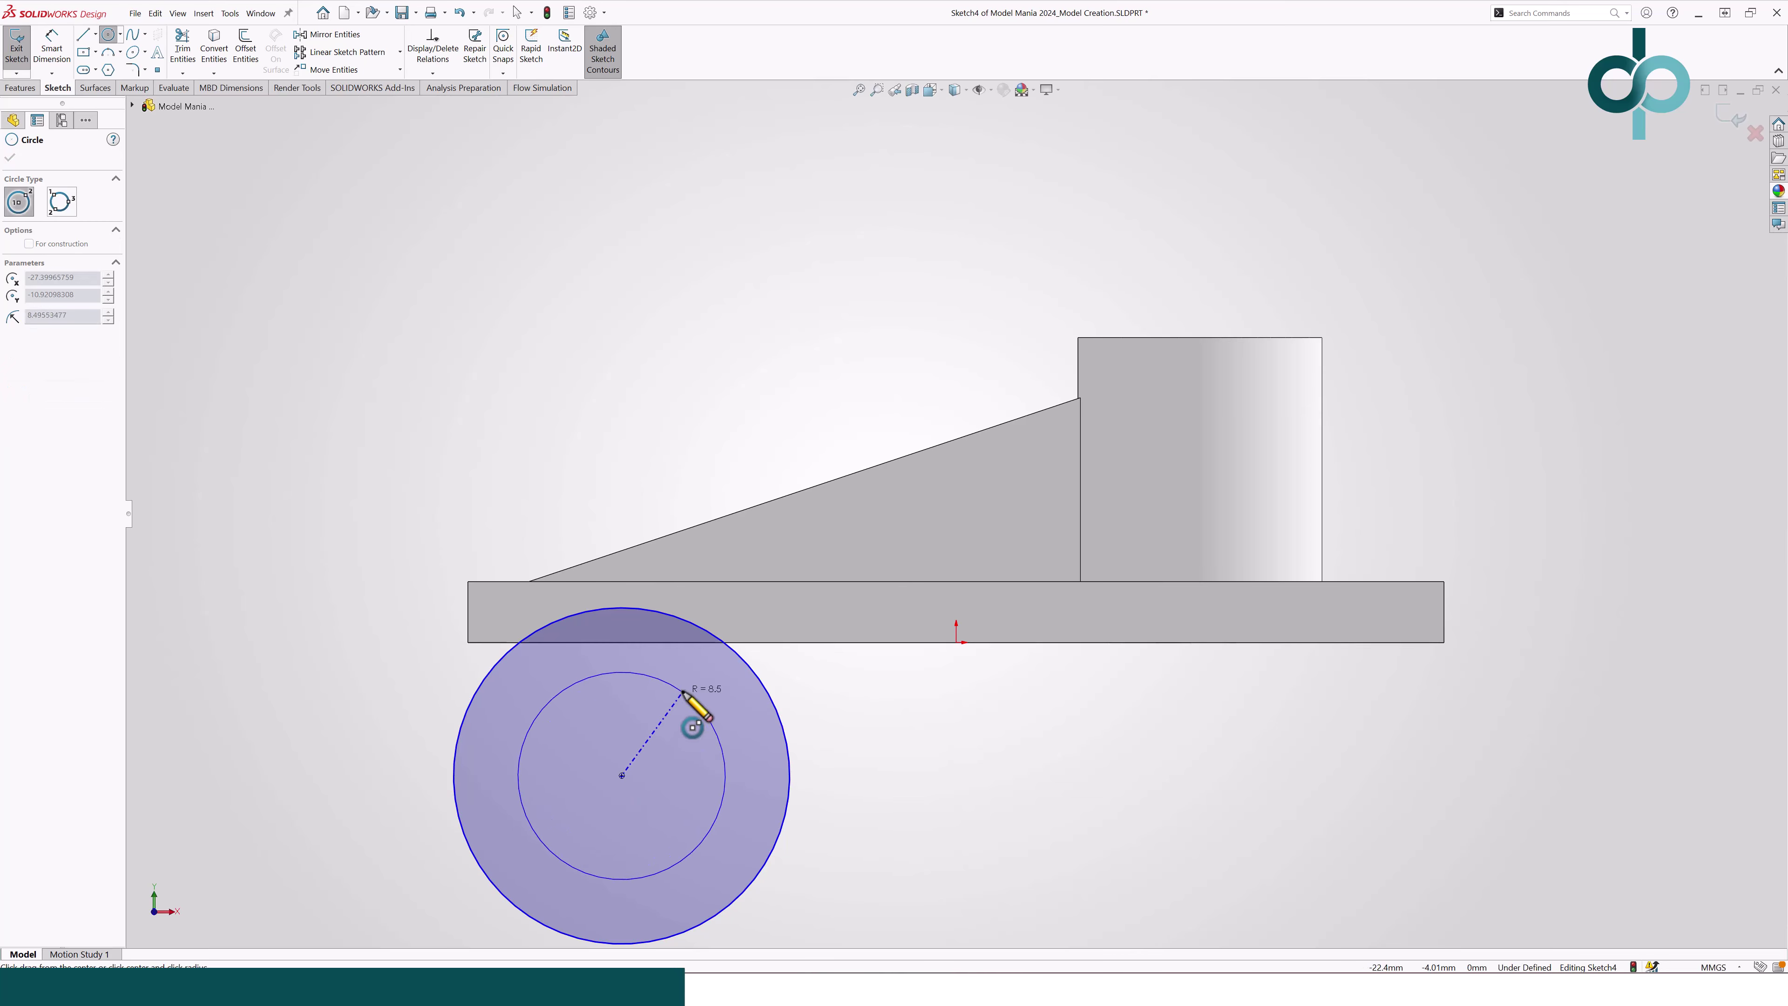
{"action": "left_click", "coordinate": [682, 692]}
Step: Dimension the inner circle's diameter as 10 mm
{"action": "key", "text": "s"}
{"action": "left_click", "coordinate": [747, 720]}
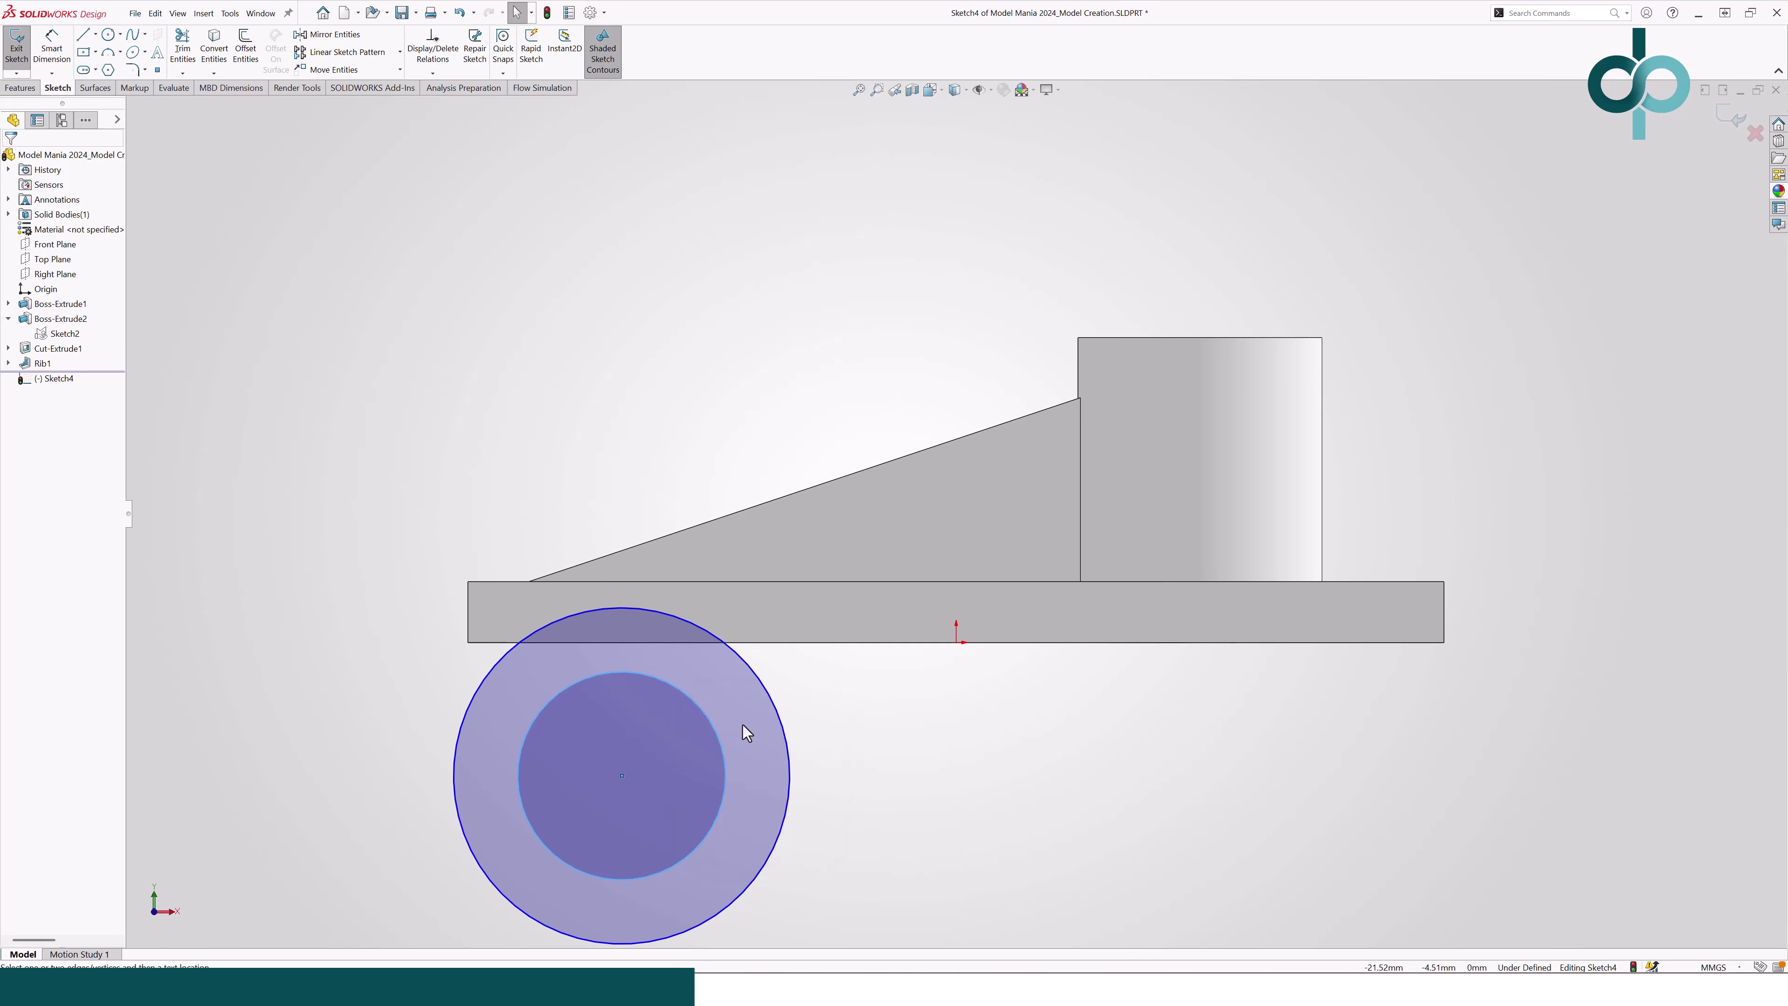
{"action": "left_click", "coordinate": [725, 750]}
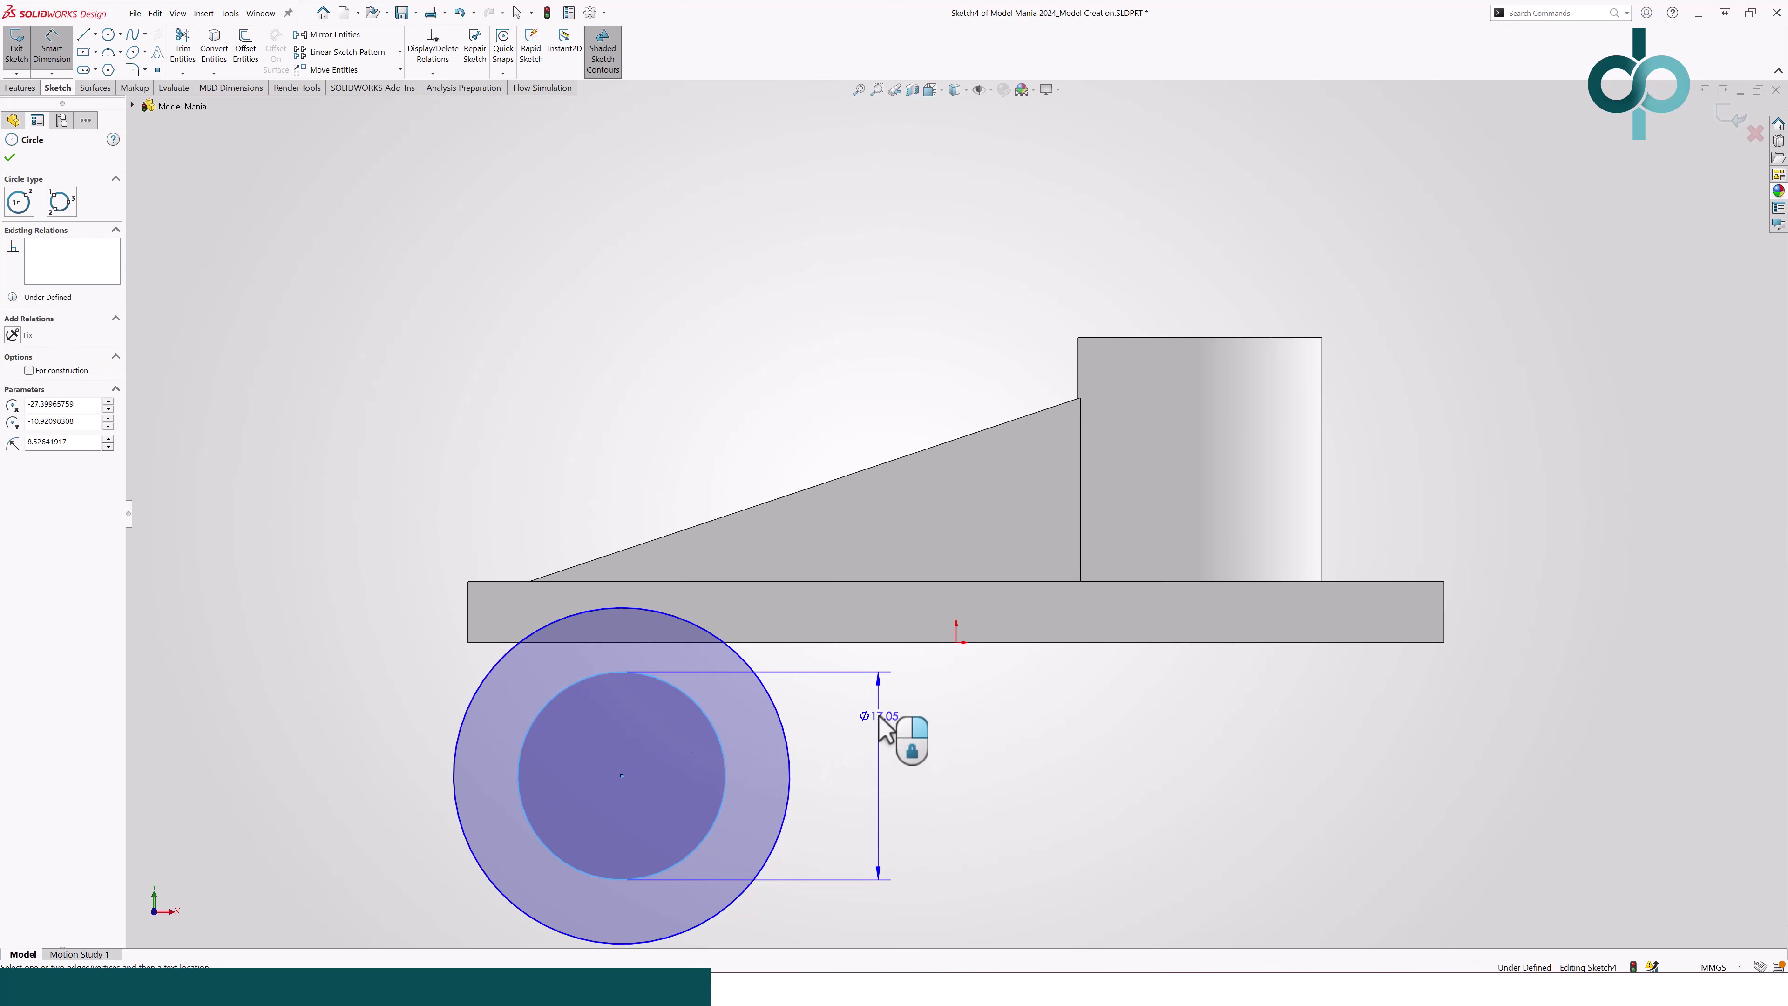
{"action": "left_click", "coordinate": [883, 729]}
{"action": "type", "text": "10"}
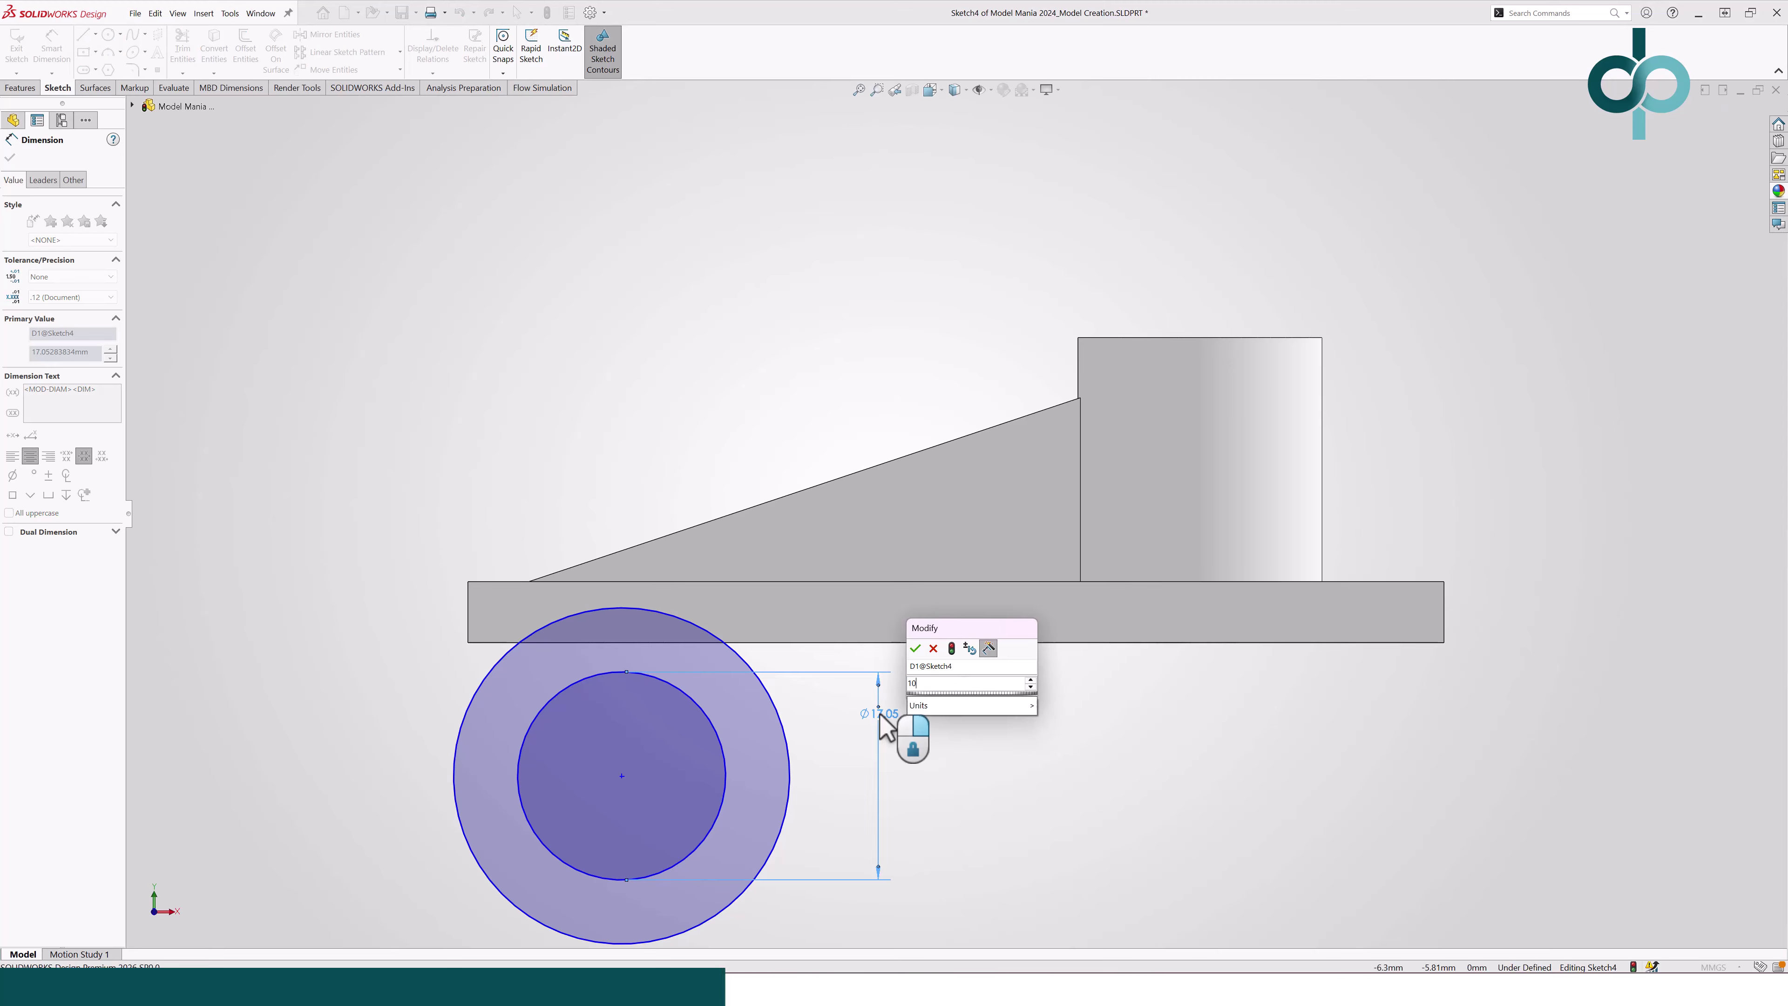
{"action": "key", "text": "Return"}
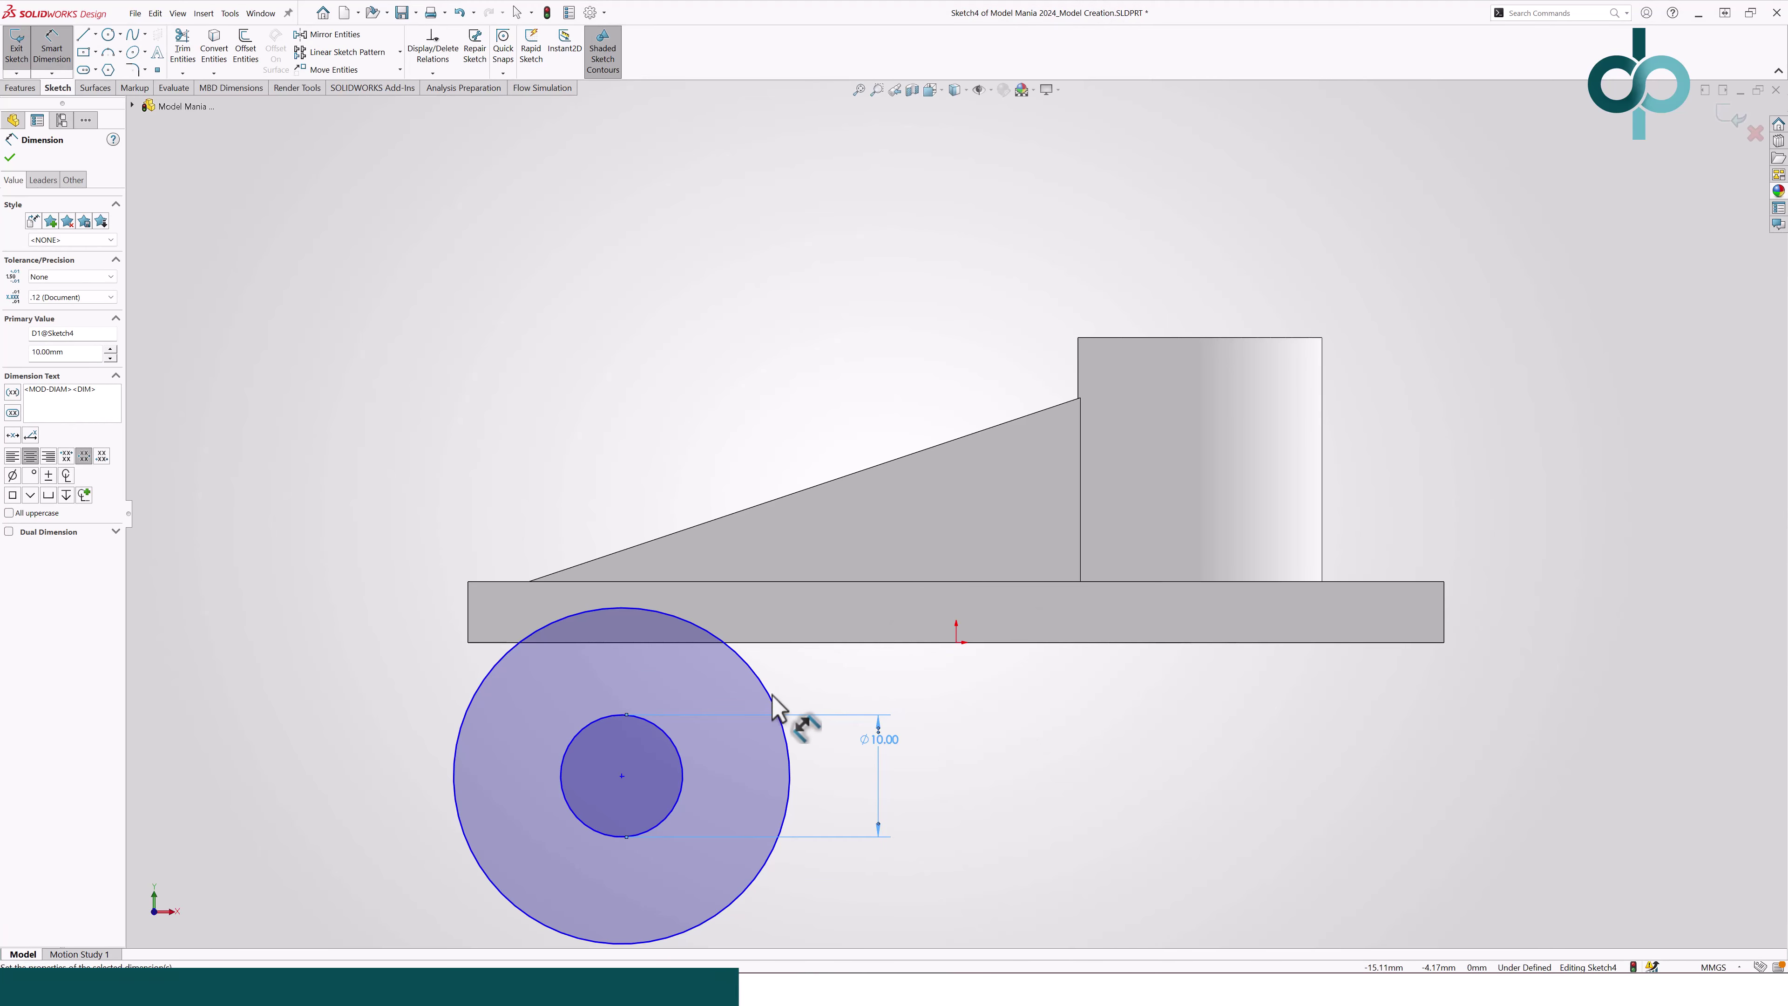
Step: Dimension the outer circle's diameter as 20 mm
{"action": "left_click", "coordinate": [774, 706]}
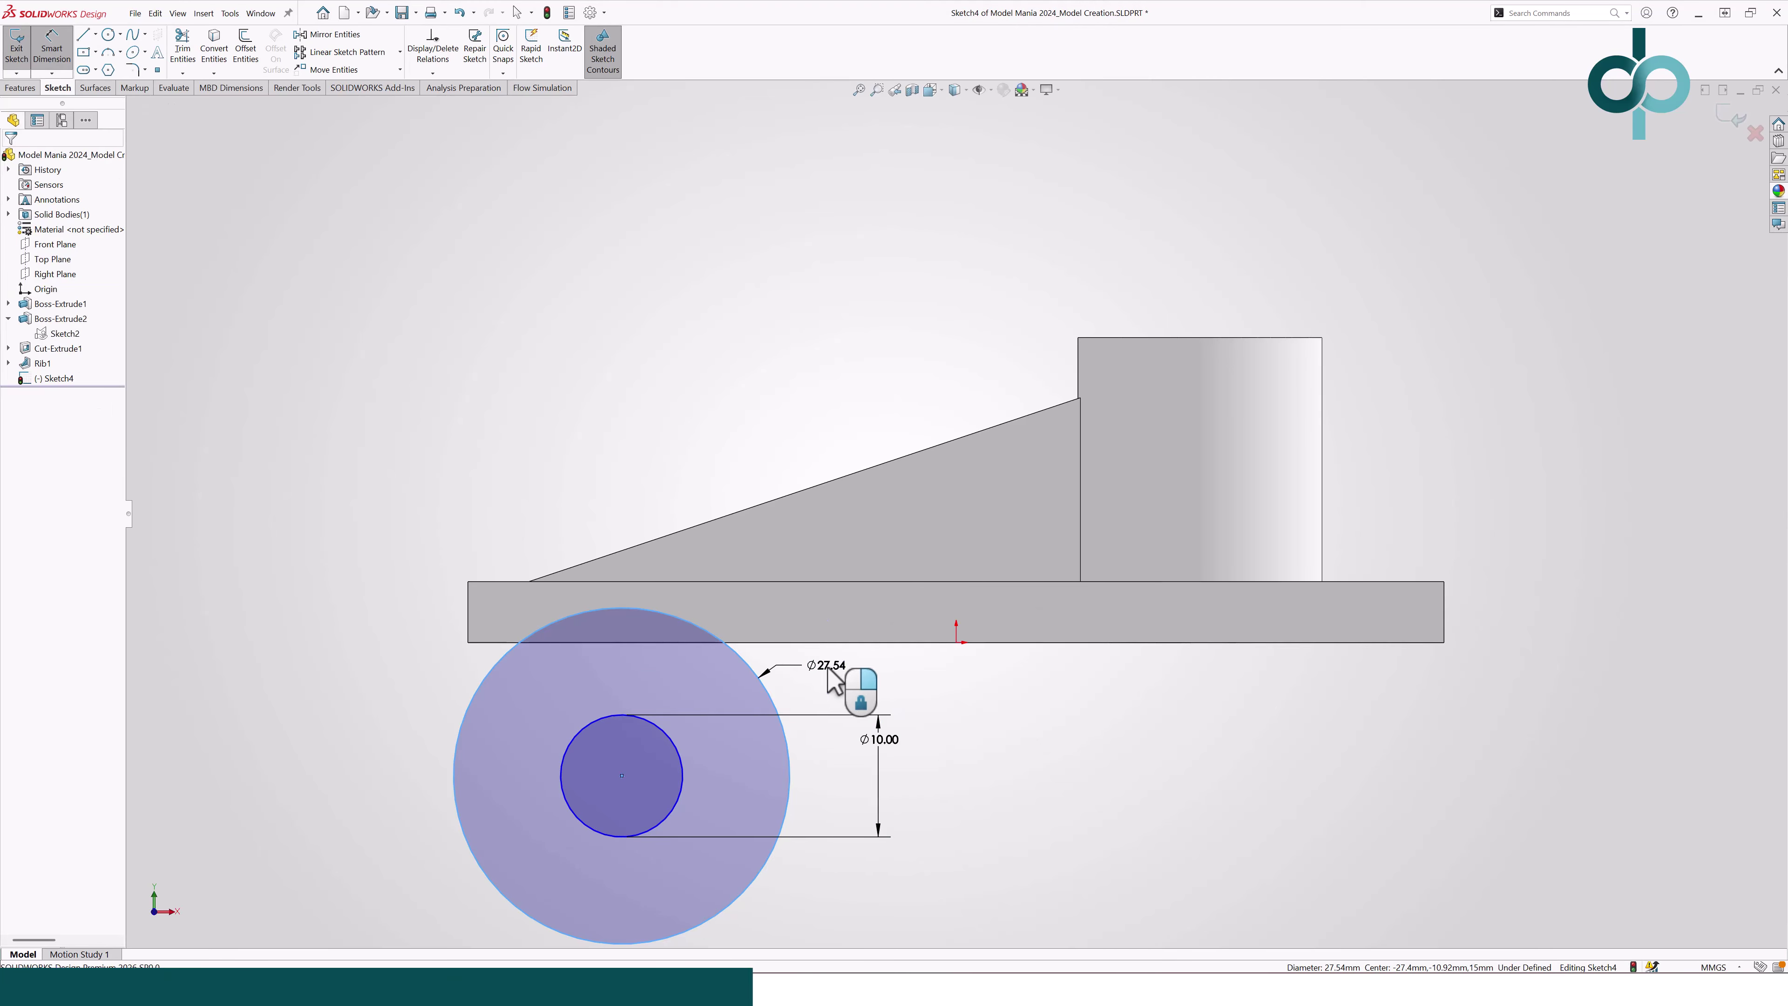
{"action": "left_click", "coordinate": [834, 680]}
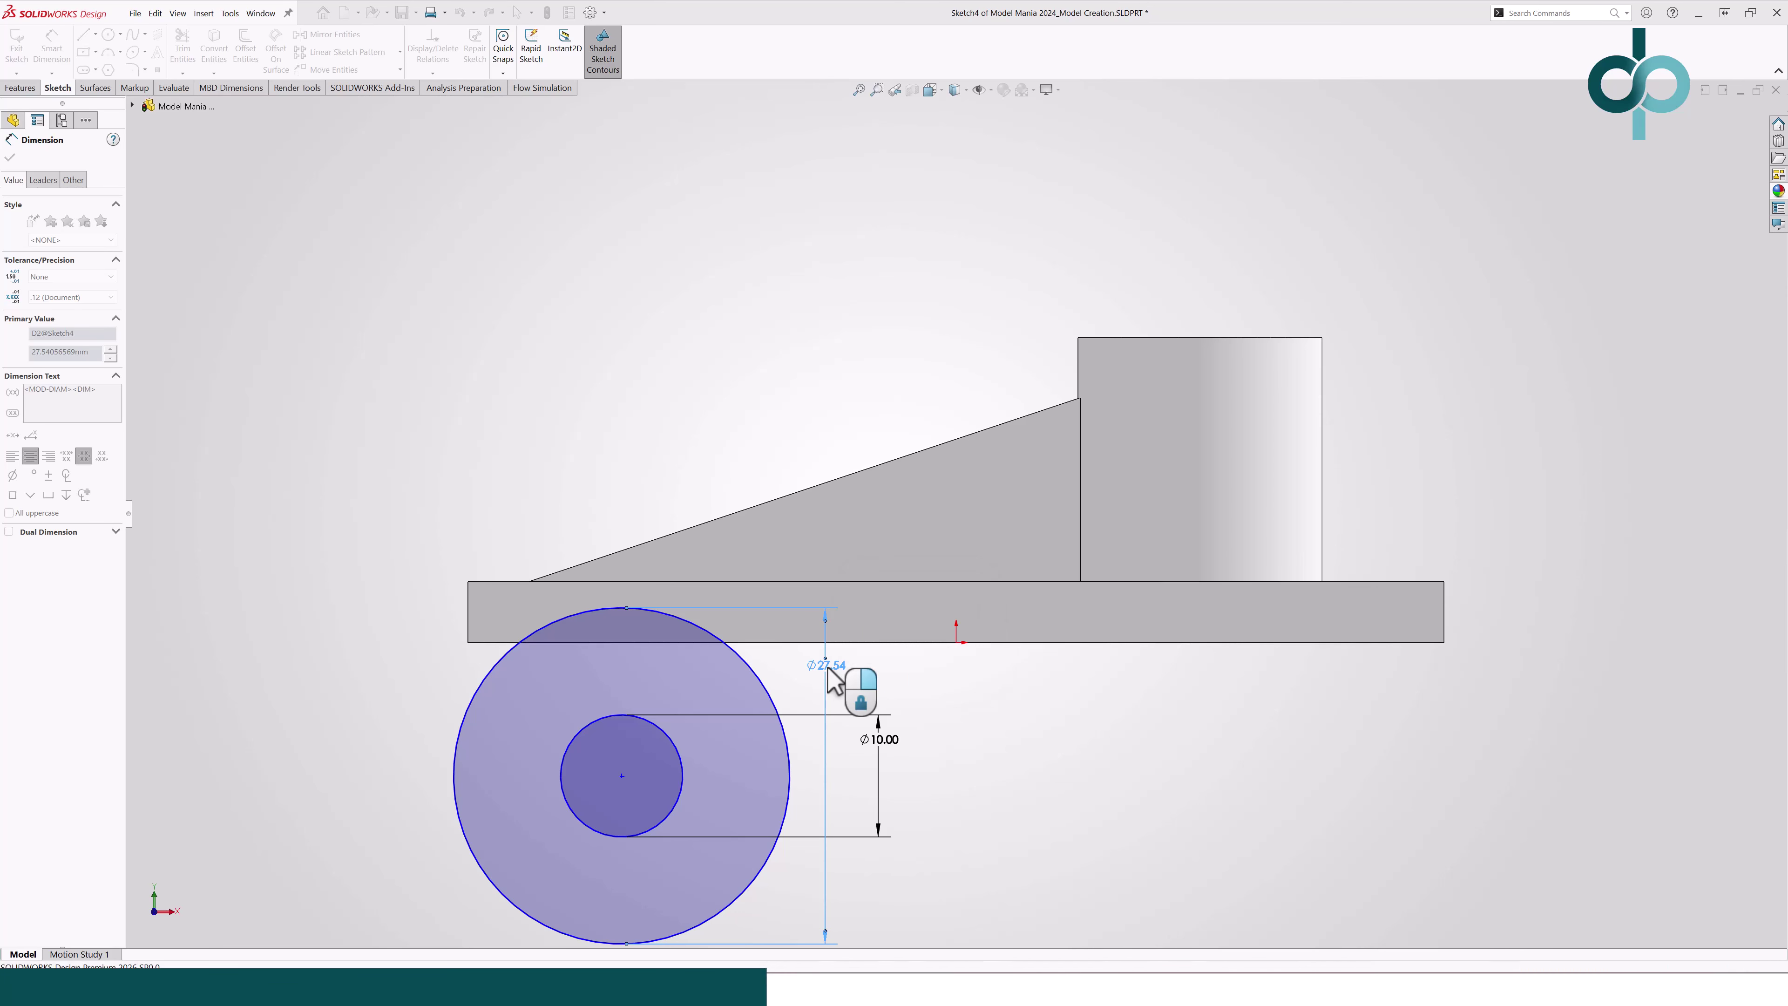
{"action": "type", "text": "20"}
{"action": "key", "text": "Return"}
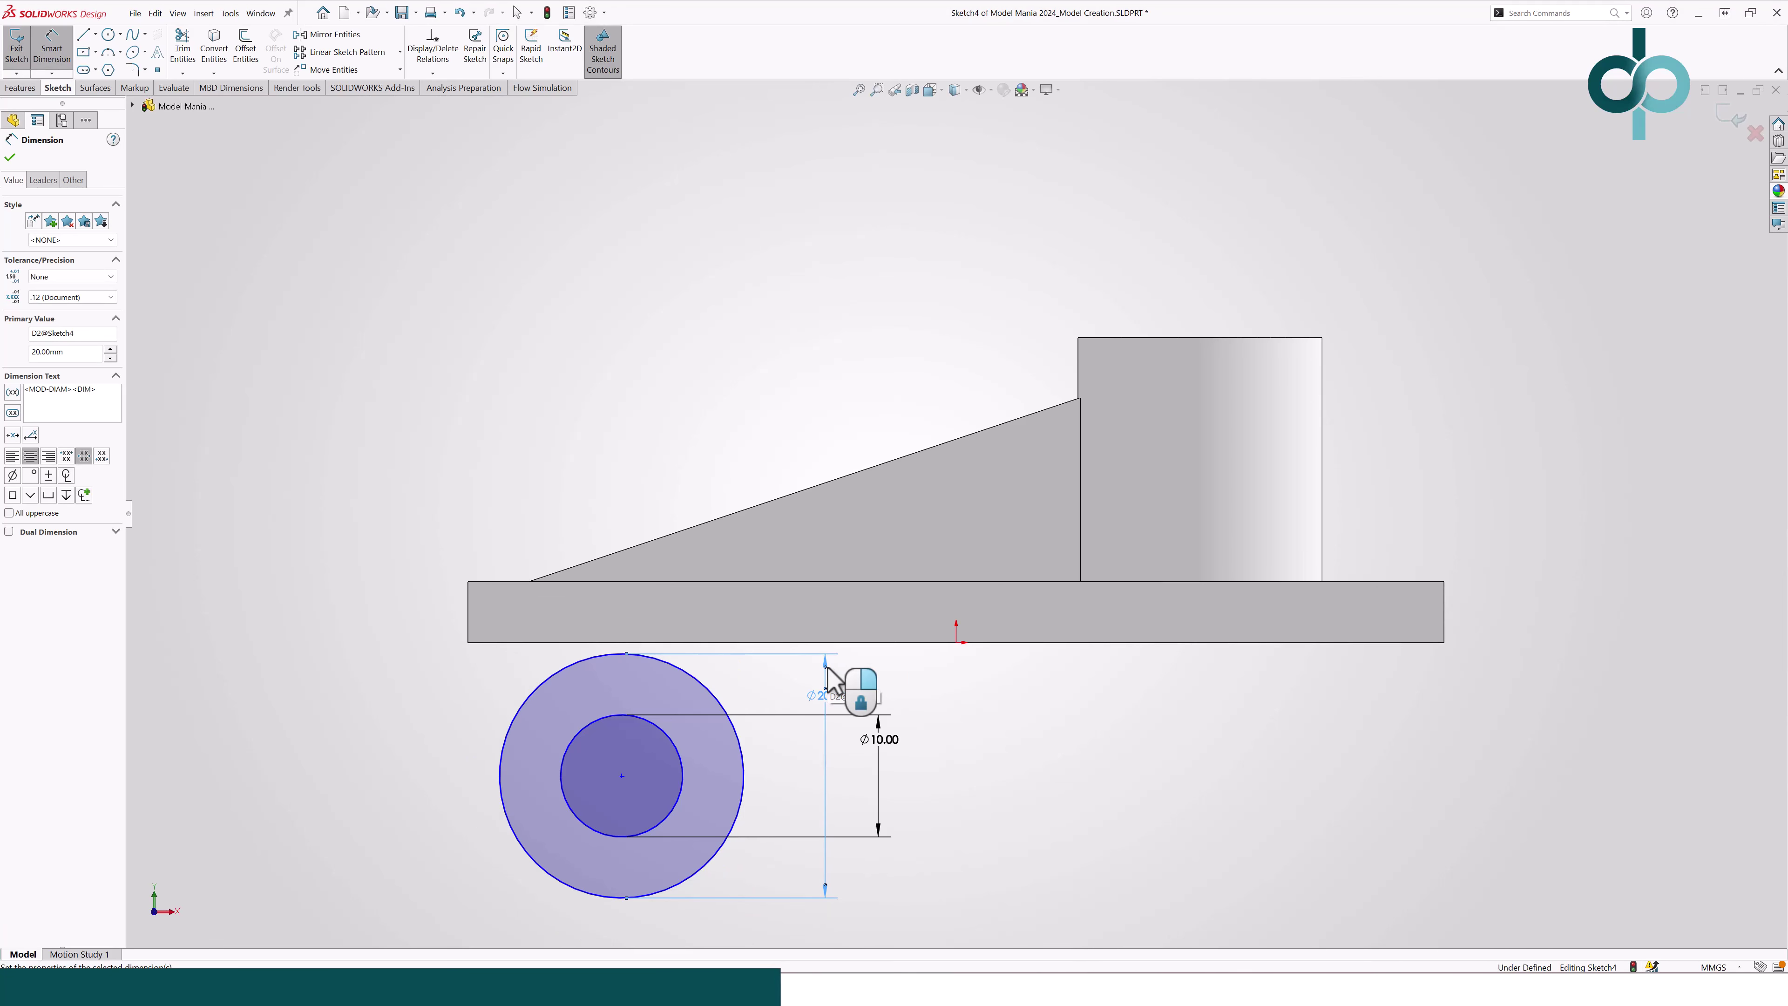
Step: Dimension the circles' centre 10 mm below the plate's upper edge
{"action": "left_click", "coordinate": [578, 581]}
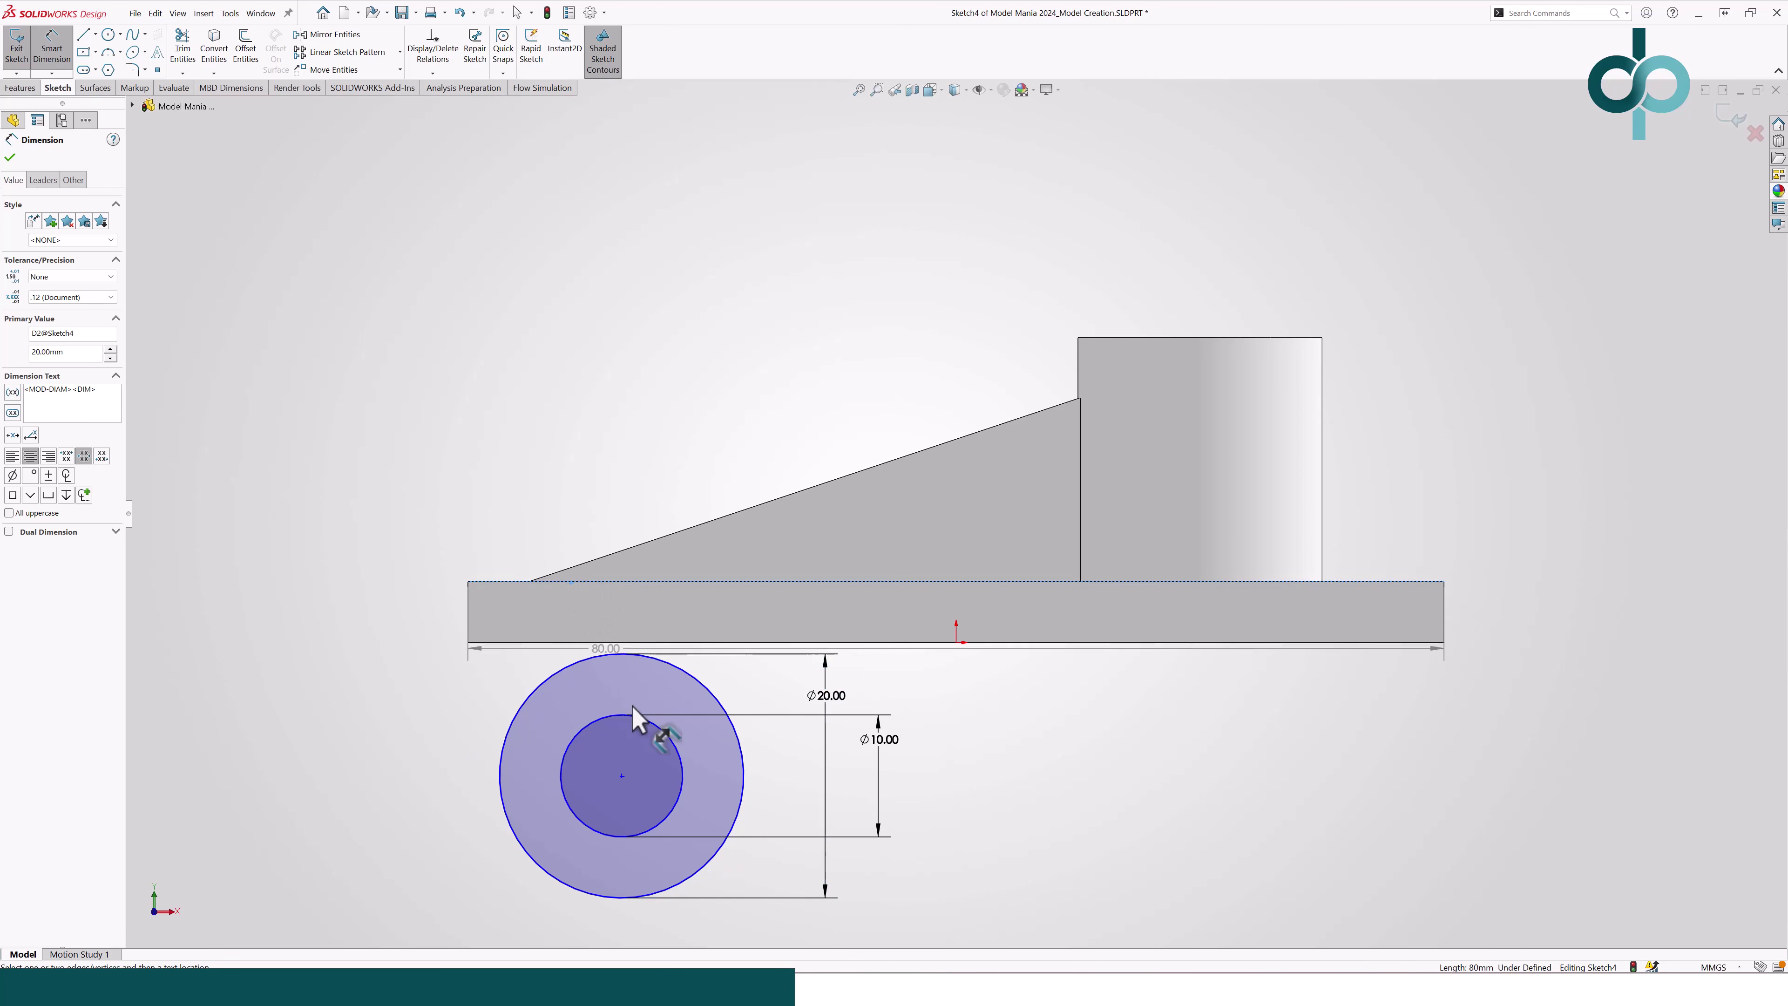
{"action": "left_click", "coordinate": [566, 772]}
{"action": "left_click", "coordinate": [426, 712]}
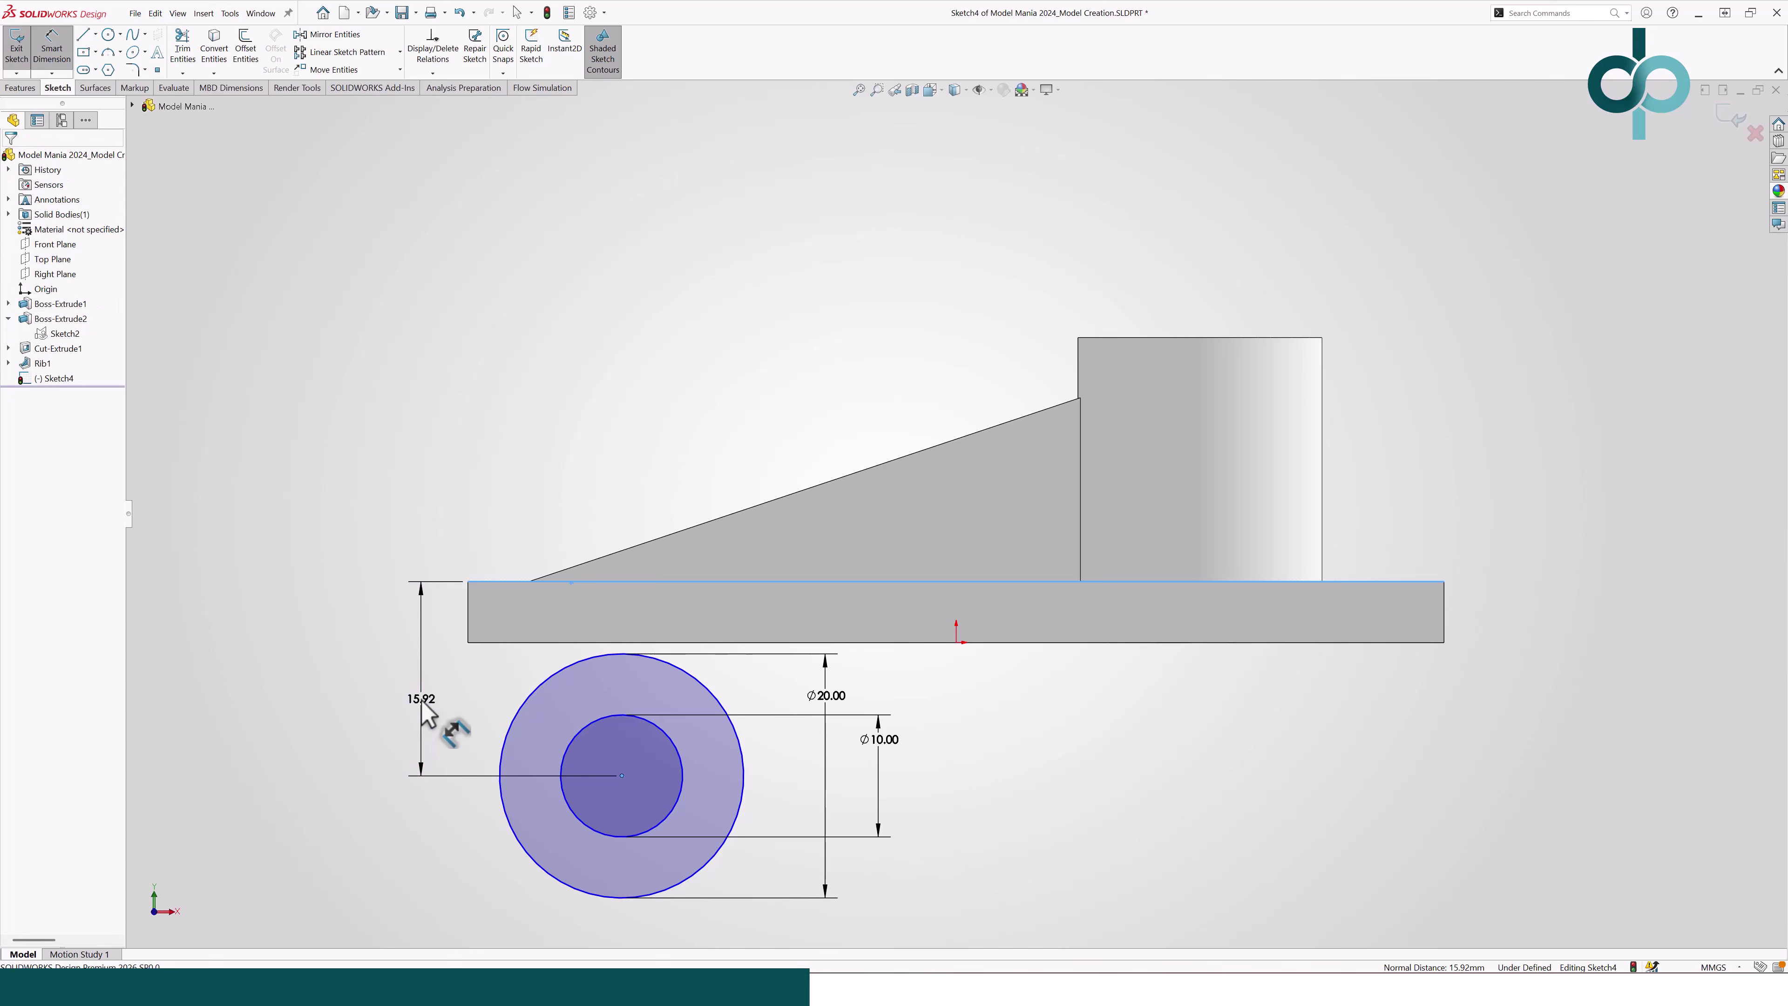
{"action": "type", "text": "10"}
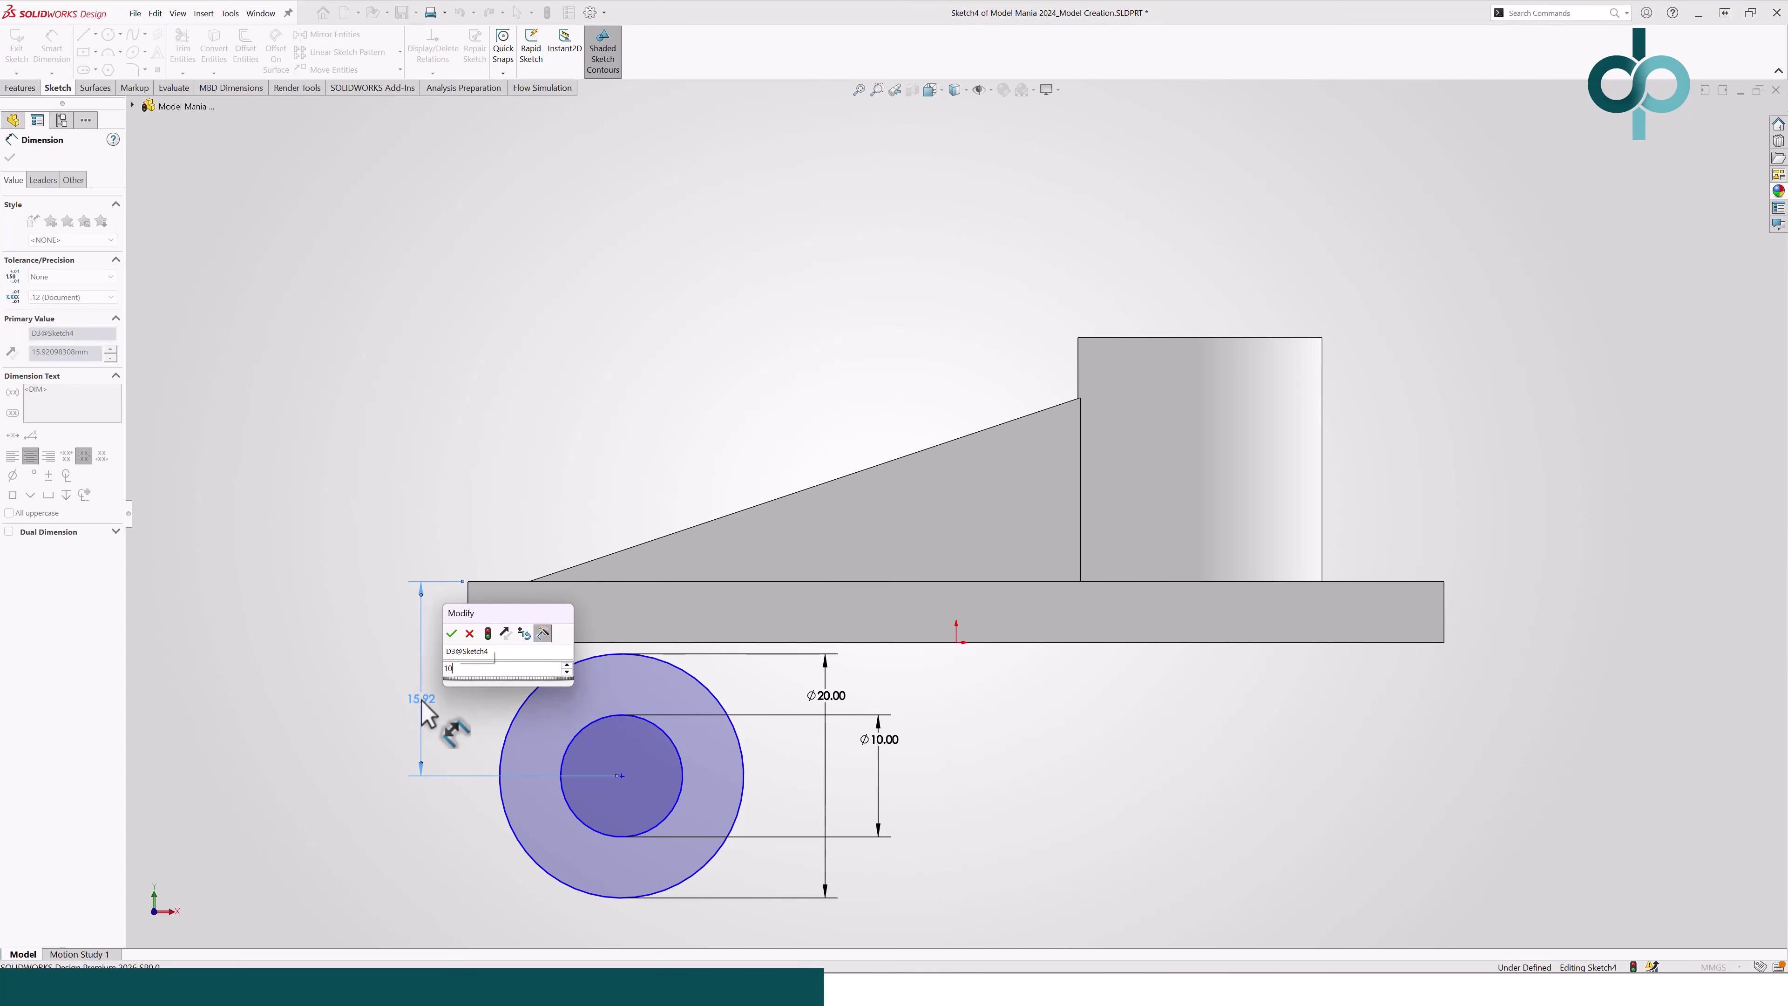
{"action": "key", "text": "Return"}
Step: Dimension the circles' centre 20 mm horizontally from the plate's short end farthest from the vertical boss
{"action": "left_click", "coordinate": [467, 623]}
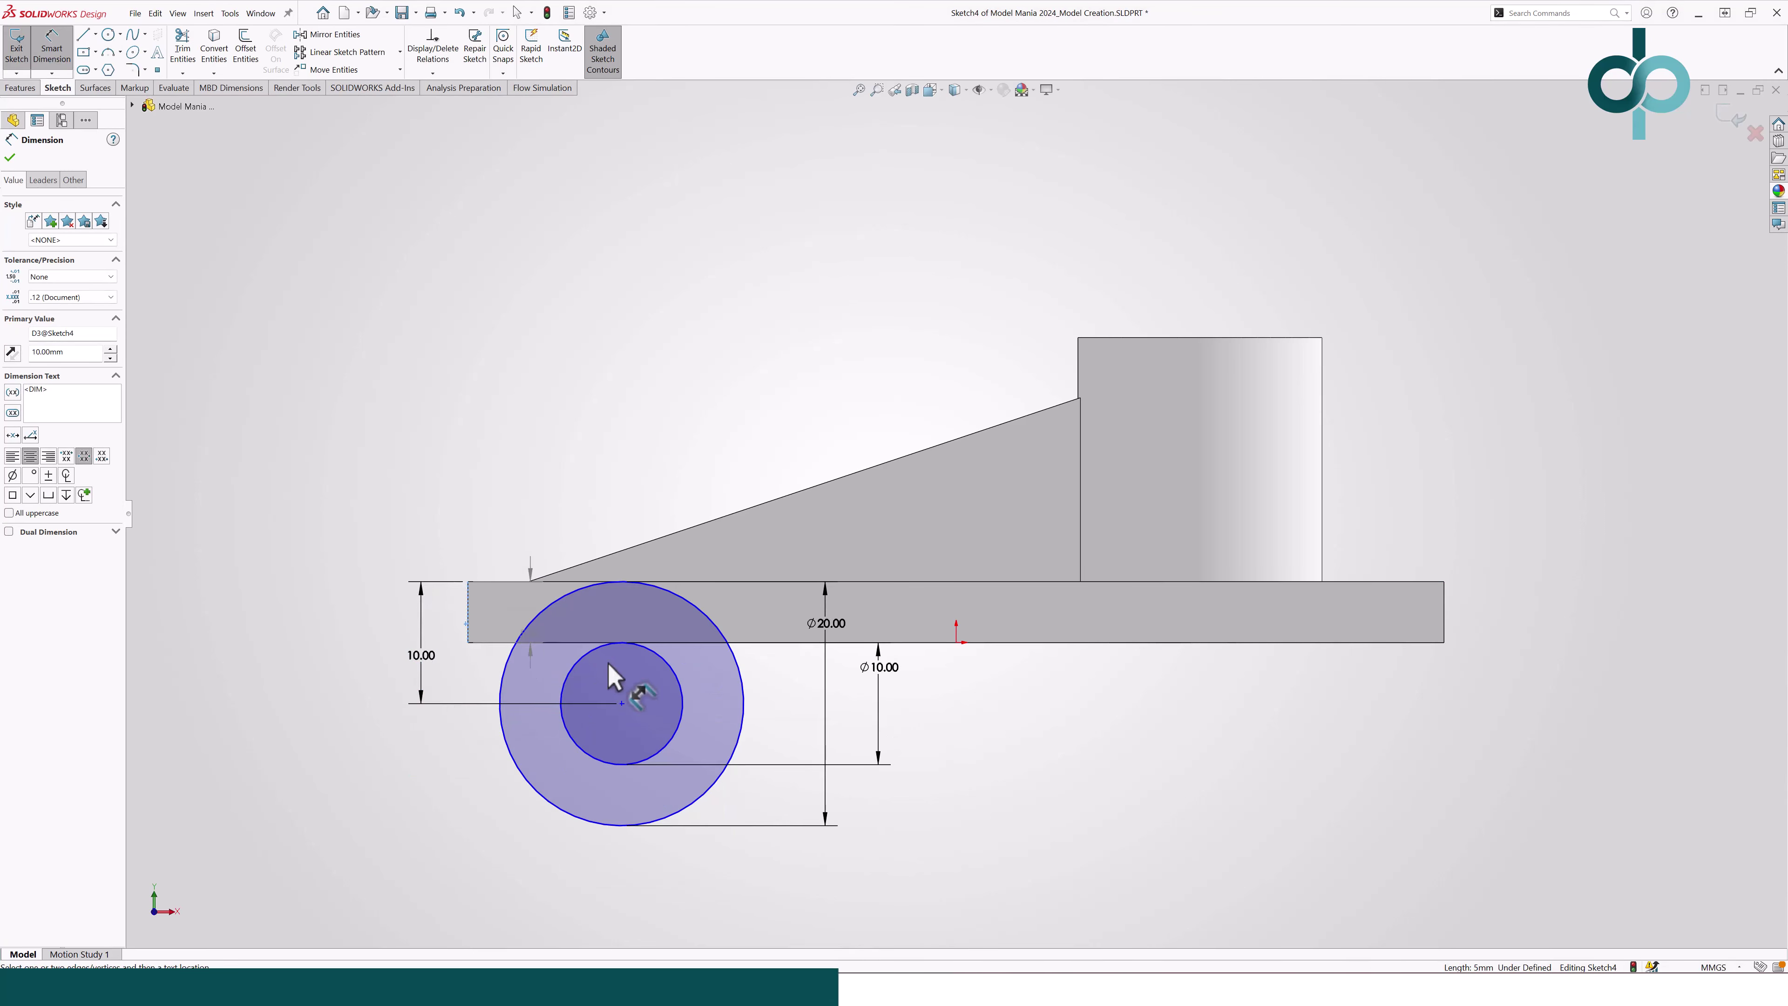
{"action": "left_click", "coordinate": [621, 703]}
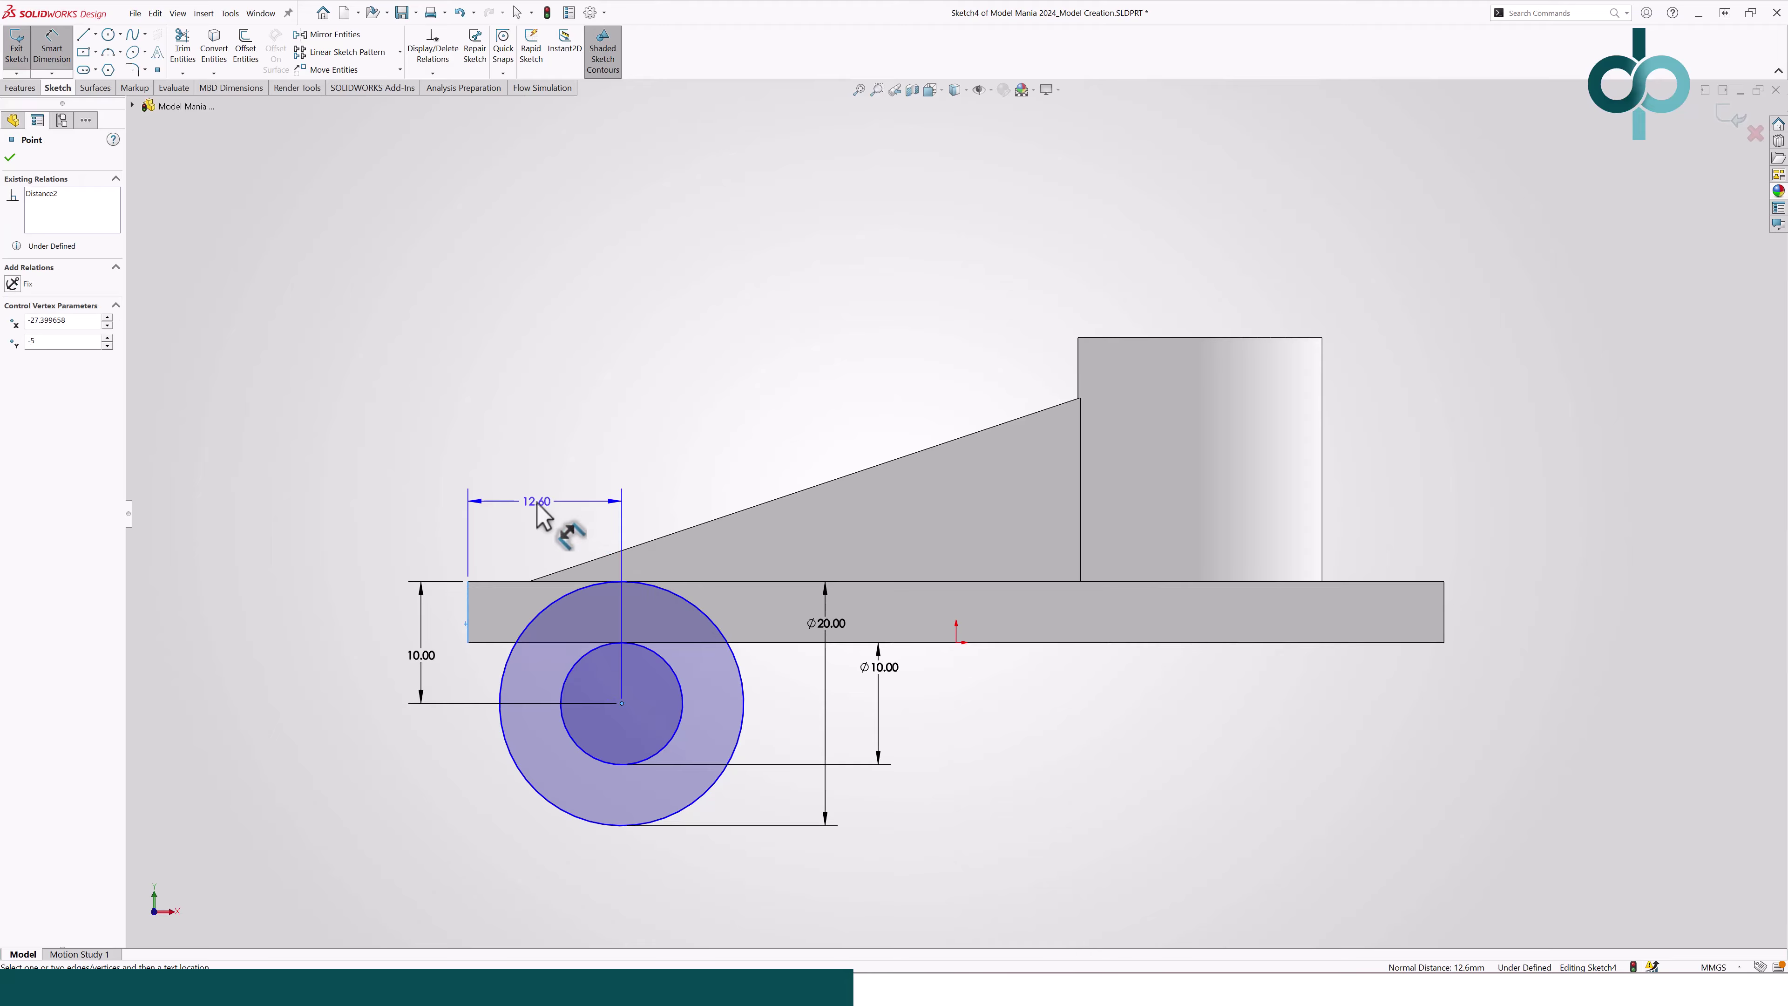
{"action": "left_click", "coordinate": [539, 506]}
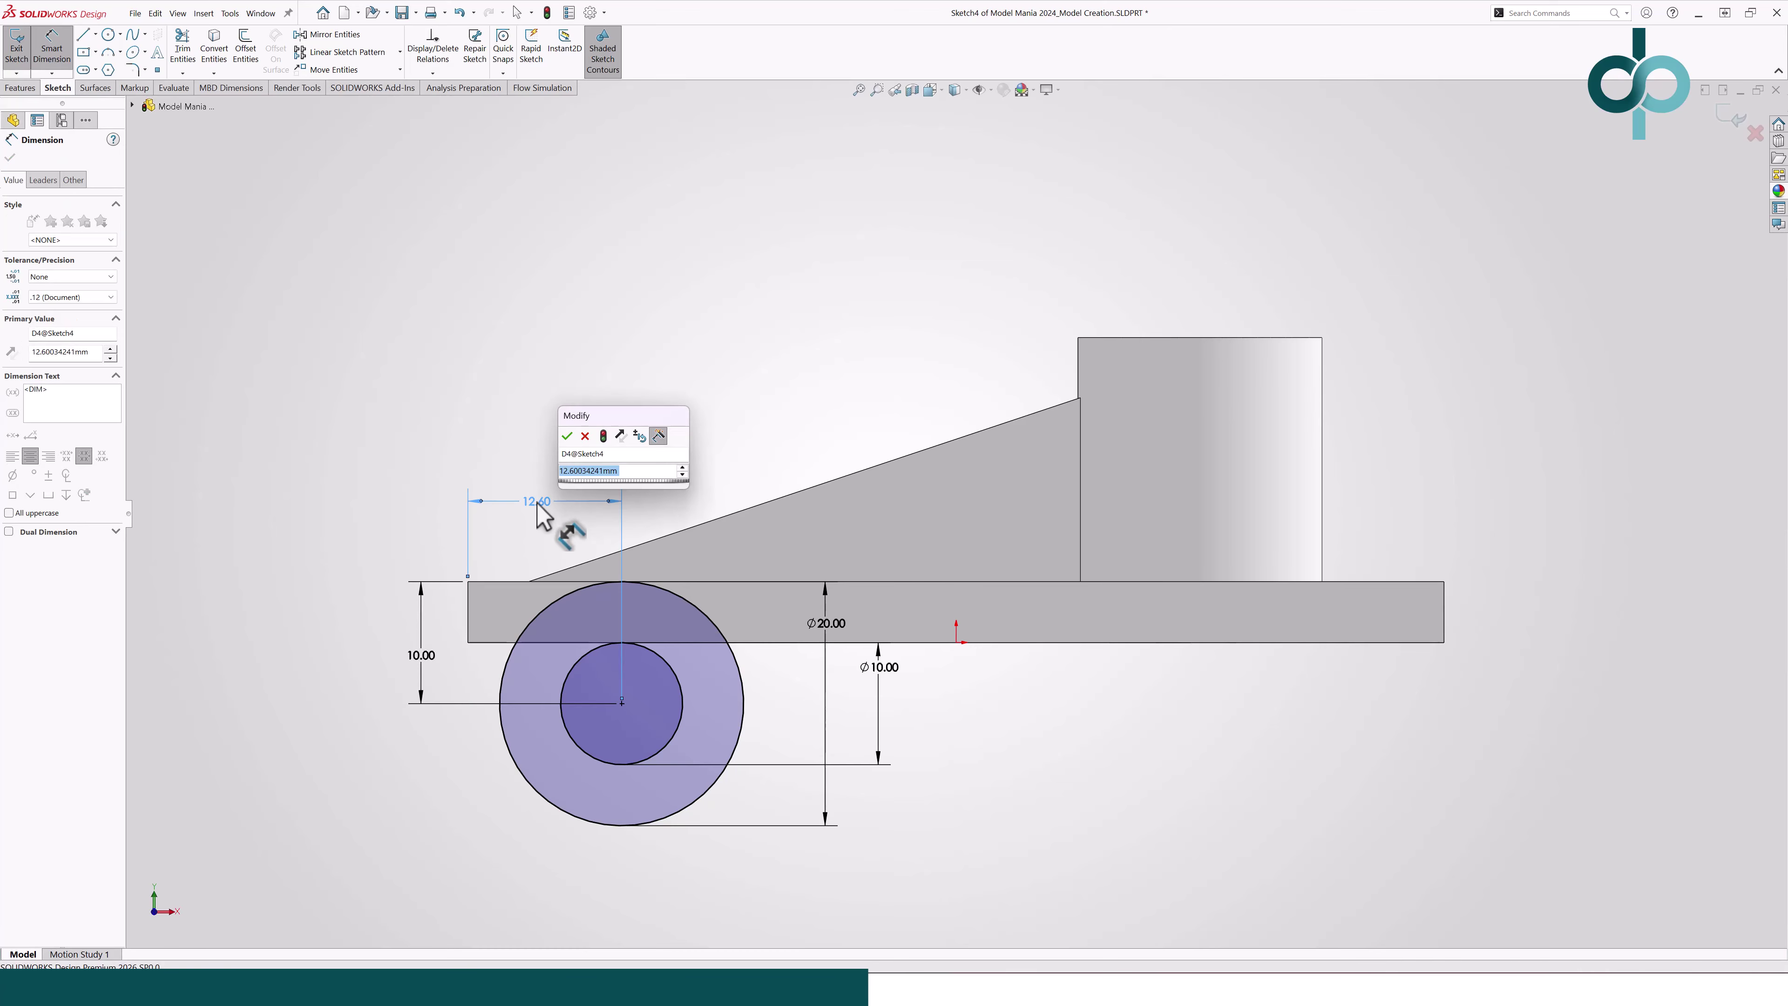
{"action": "key", "text": "Return"}
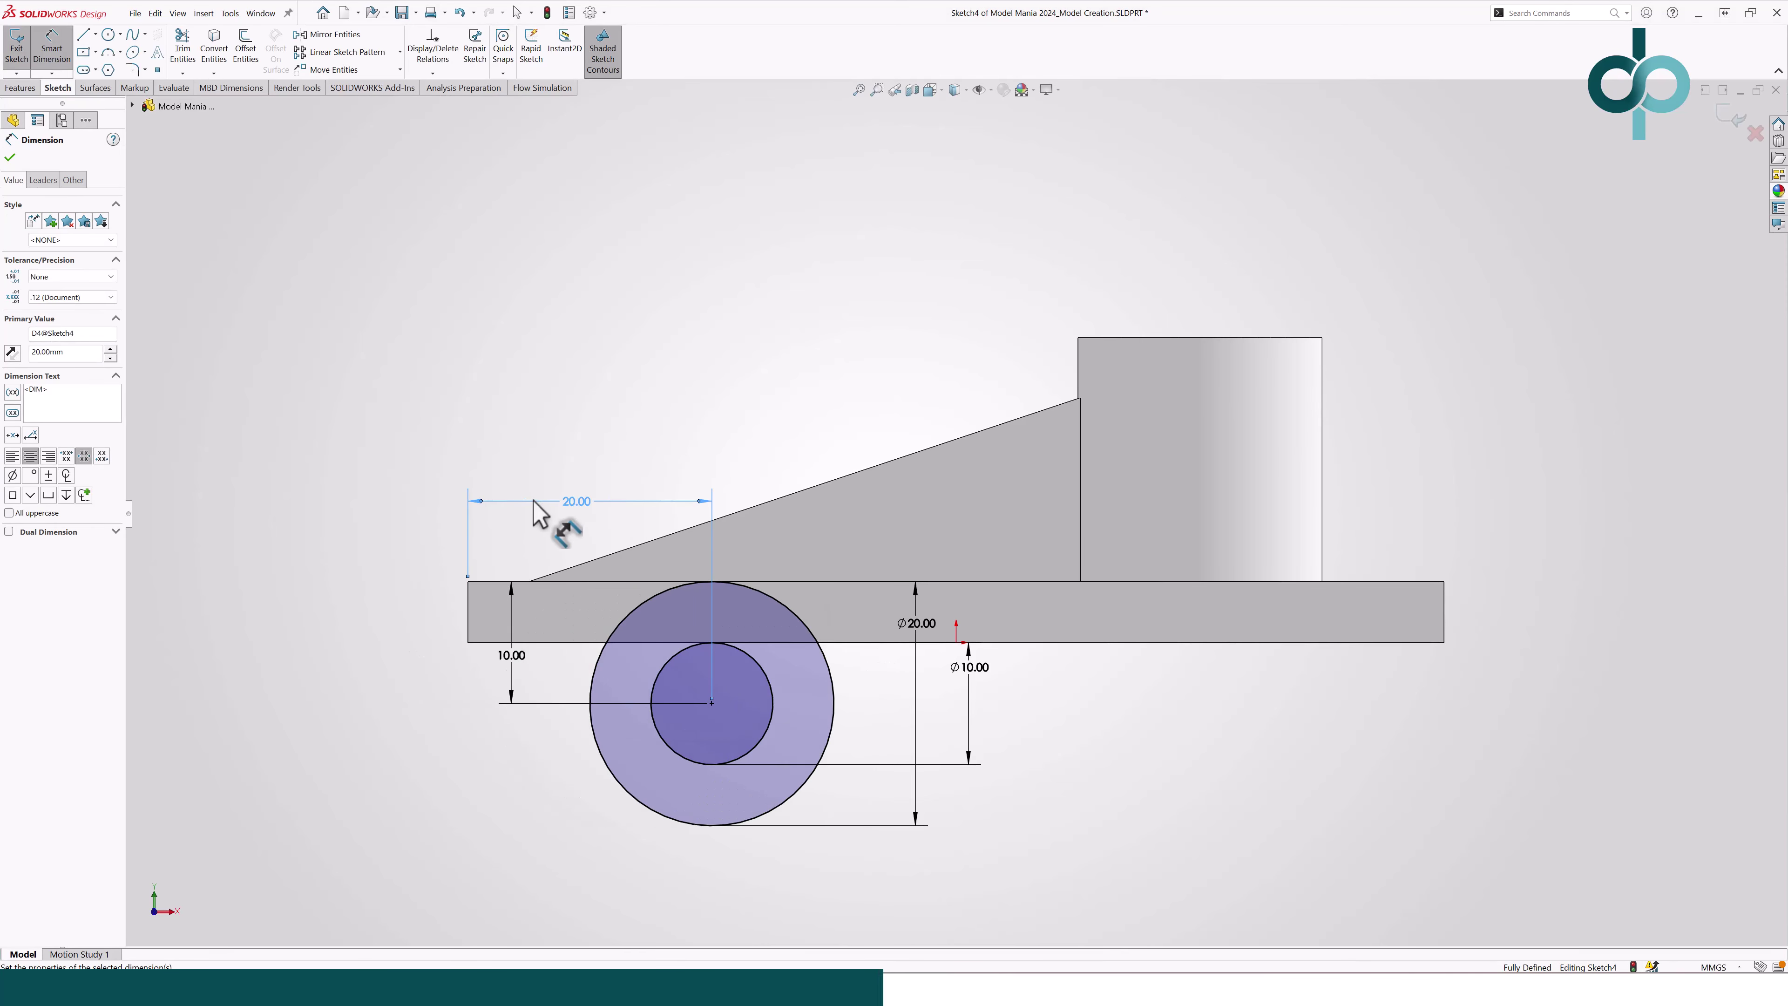
{"action": "key", "text": "Escape"}
Step: Extrude the ring profile as a boss with the Up To Surface end condition, ending at the plate's opposite long side face
{"action": "left_click", "coordinate": [28, 88]}
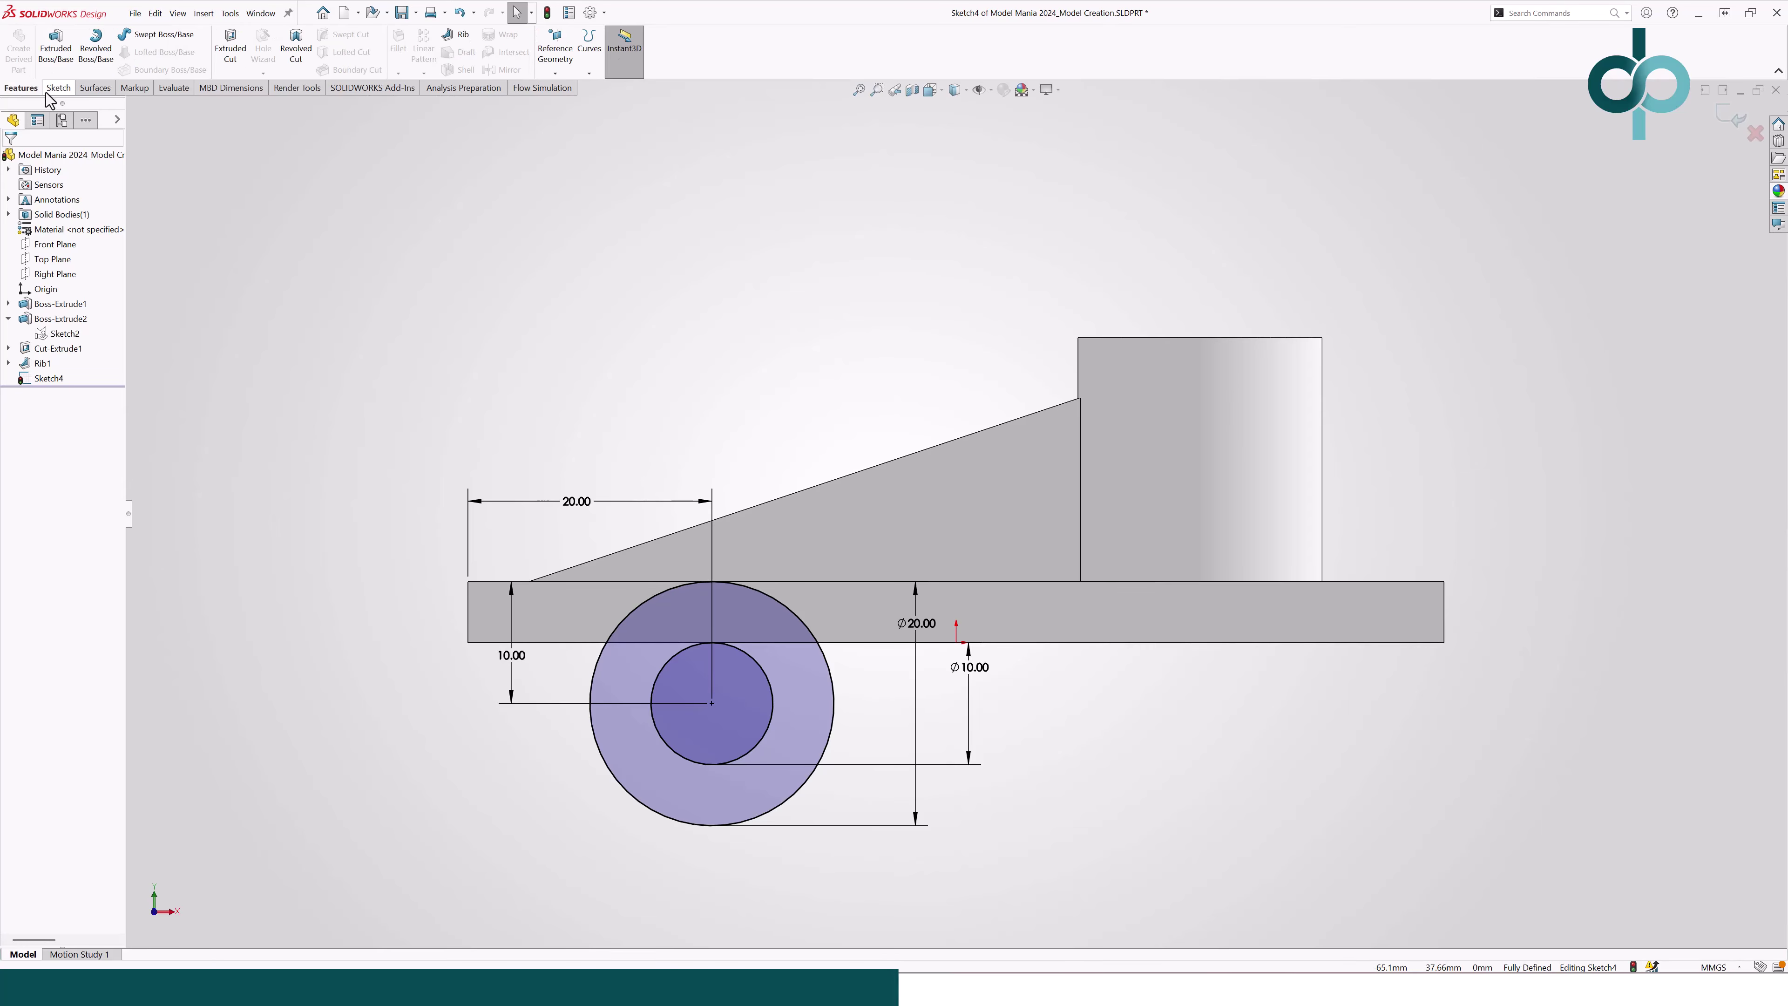
{"action": "left_click", "coordinate": [56, 53]}
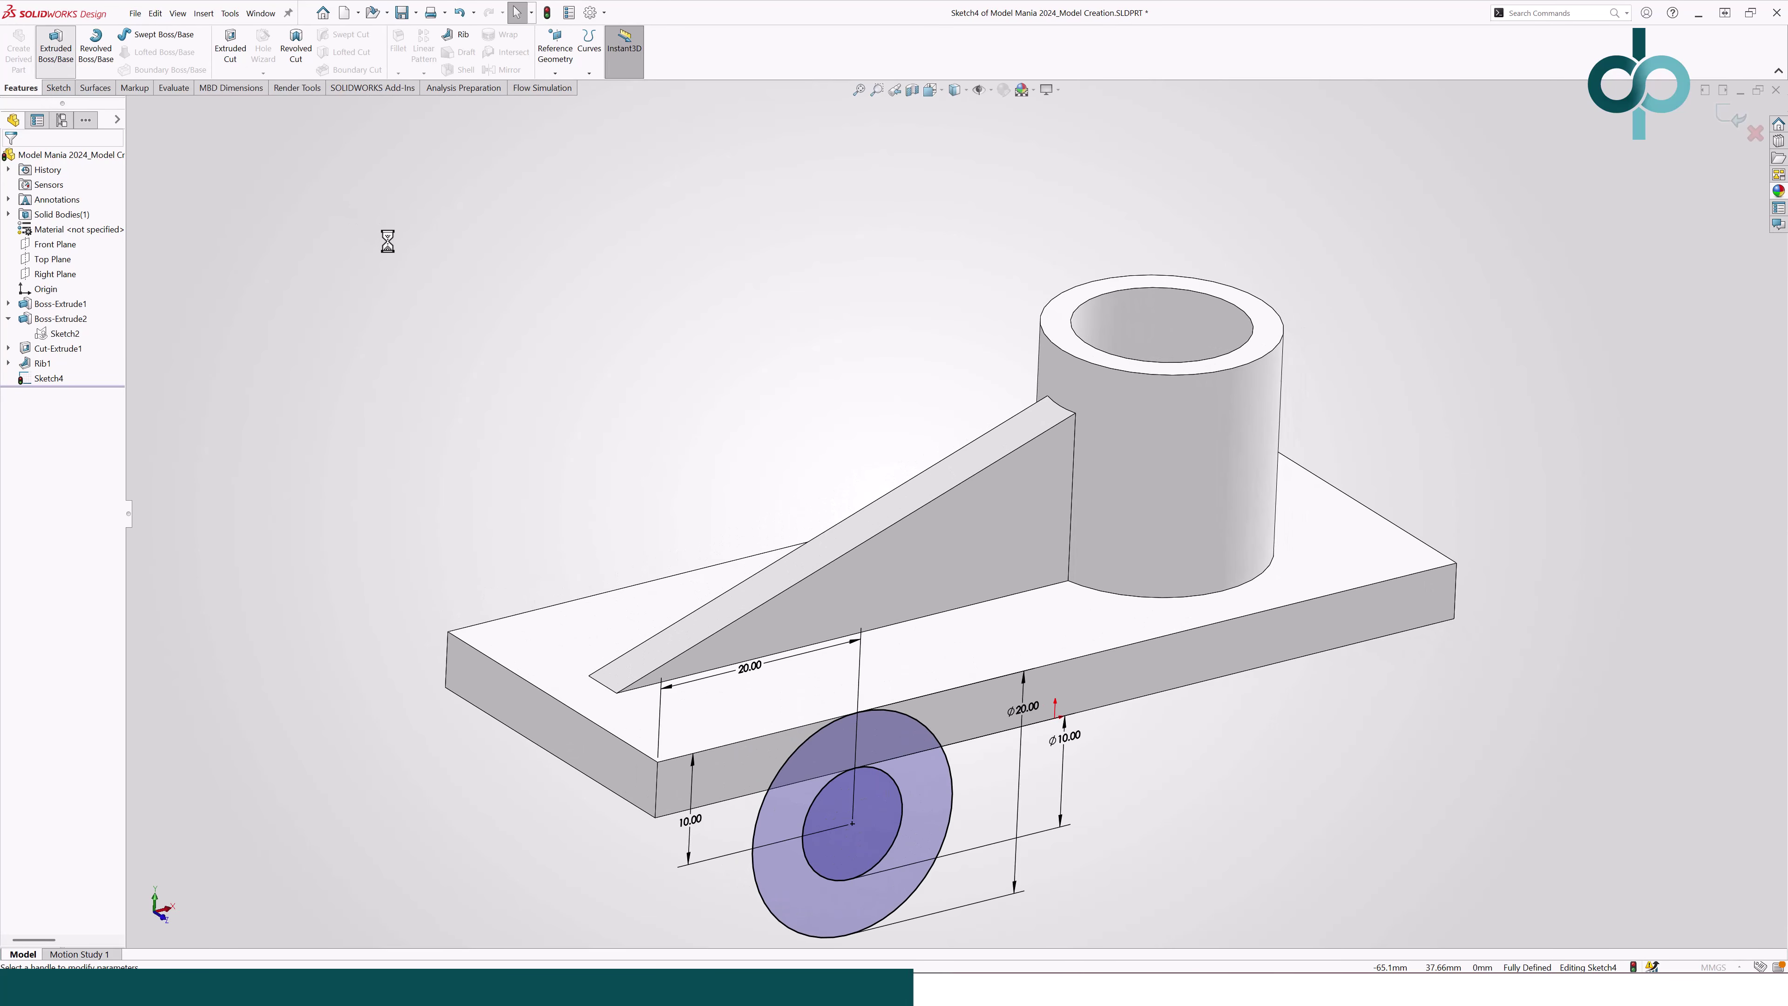
{"action": "left_click", "coordinate": [67, 230]}
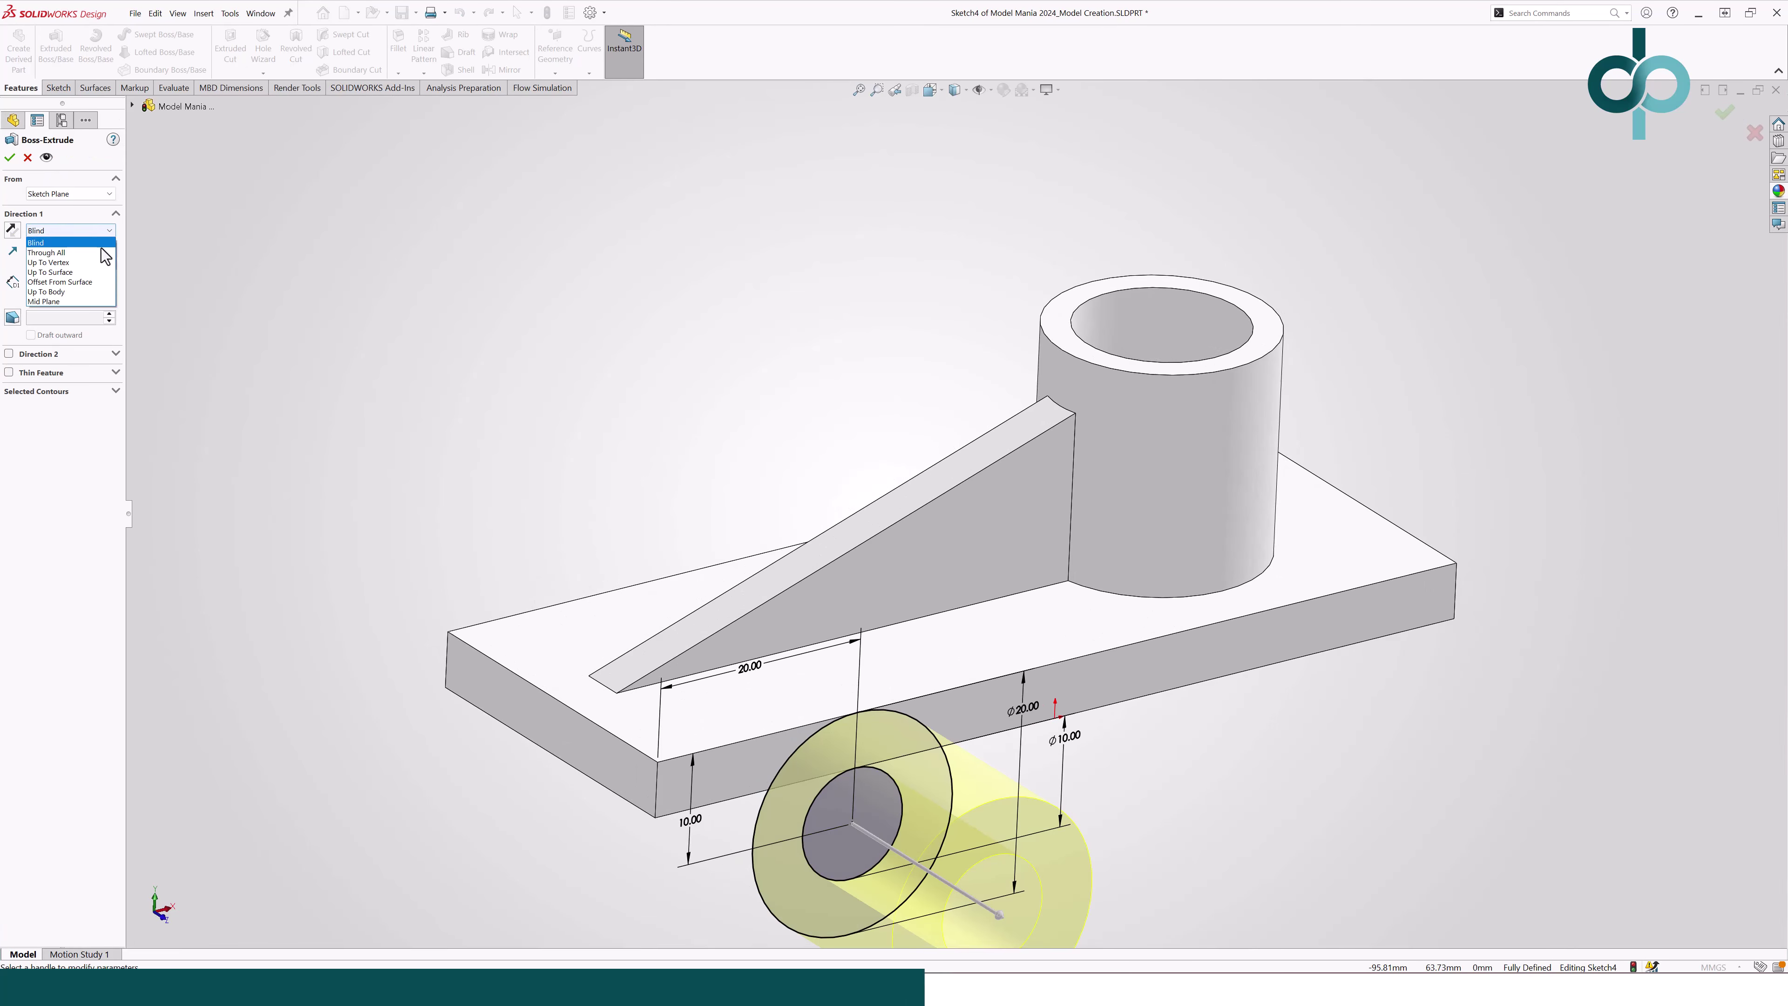
{"action": "left_click", "coordinate": [85, 275]}
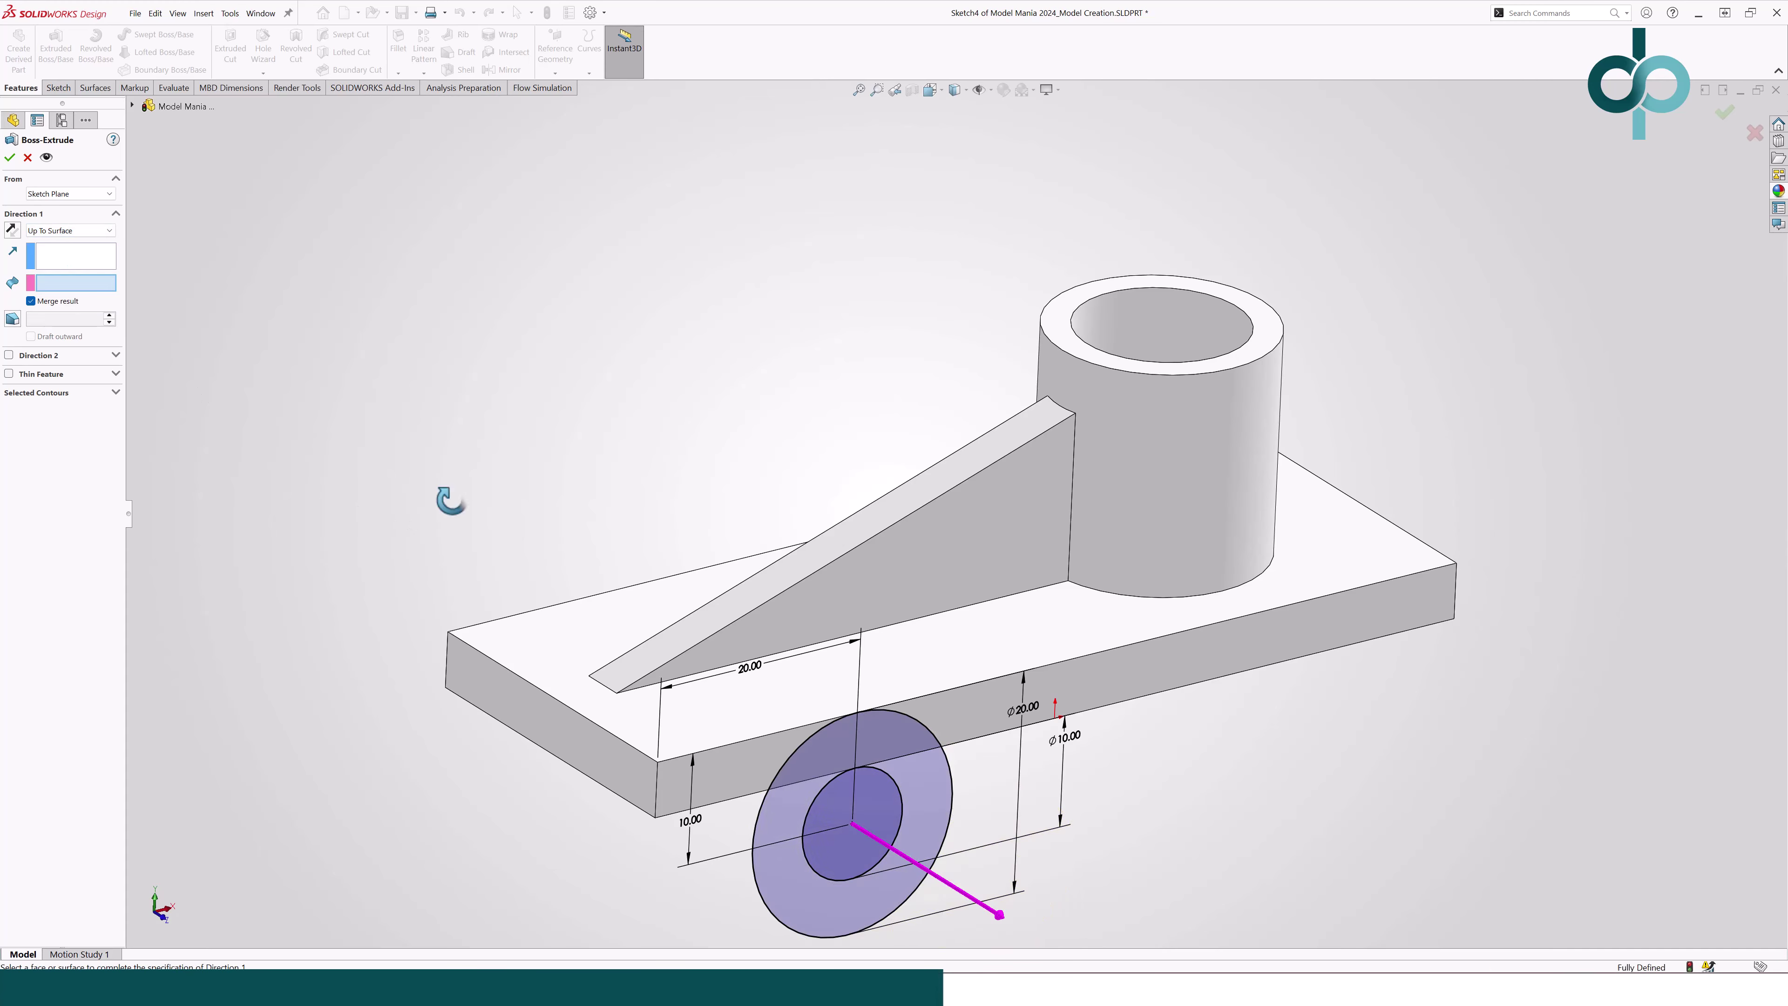
{"action": "middle_click_drag", "start_coordinate": [447, 499], "coordinate": [707, 628]}
{"action": "left_click", "coordinate": [921, 715]}
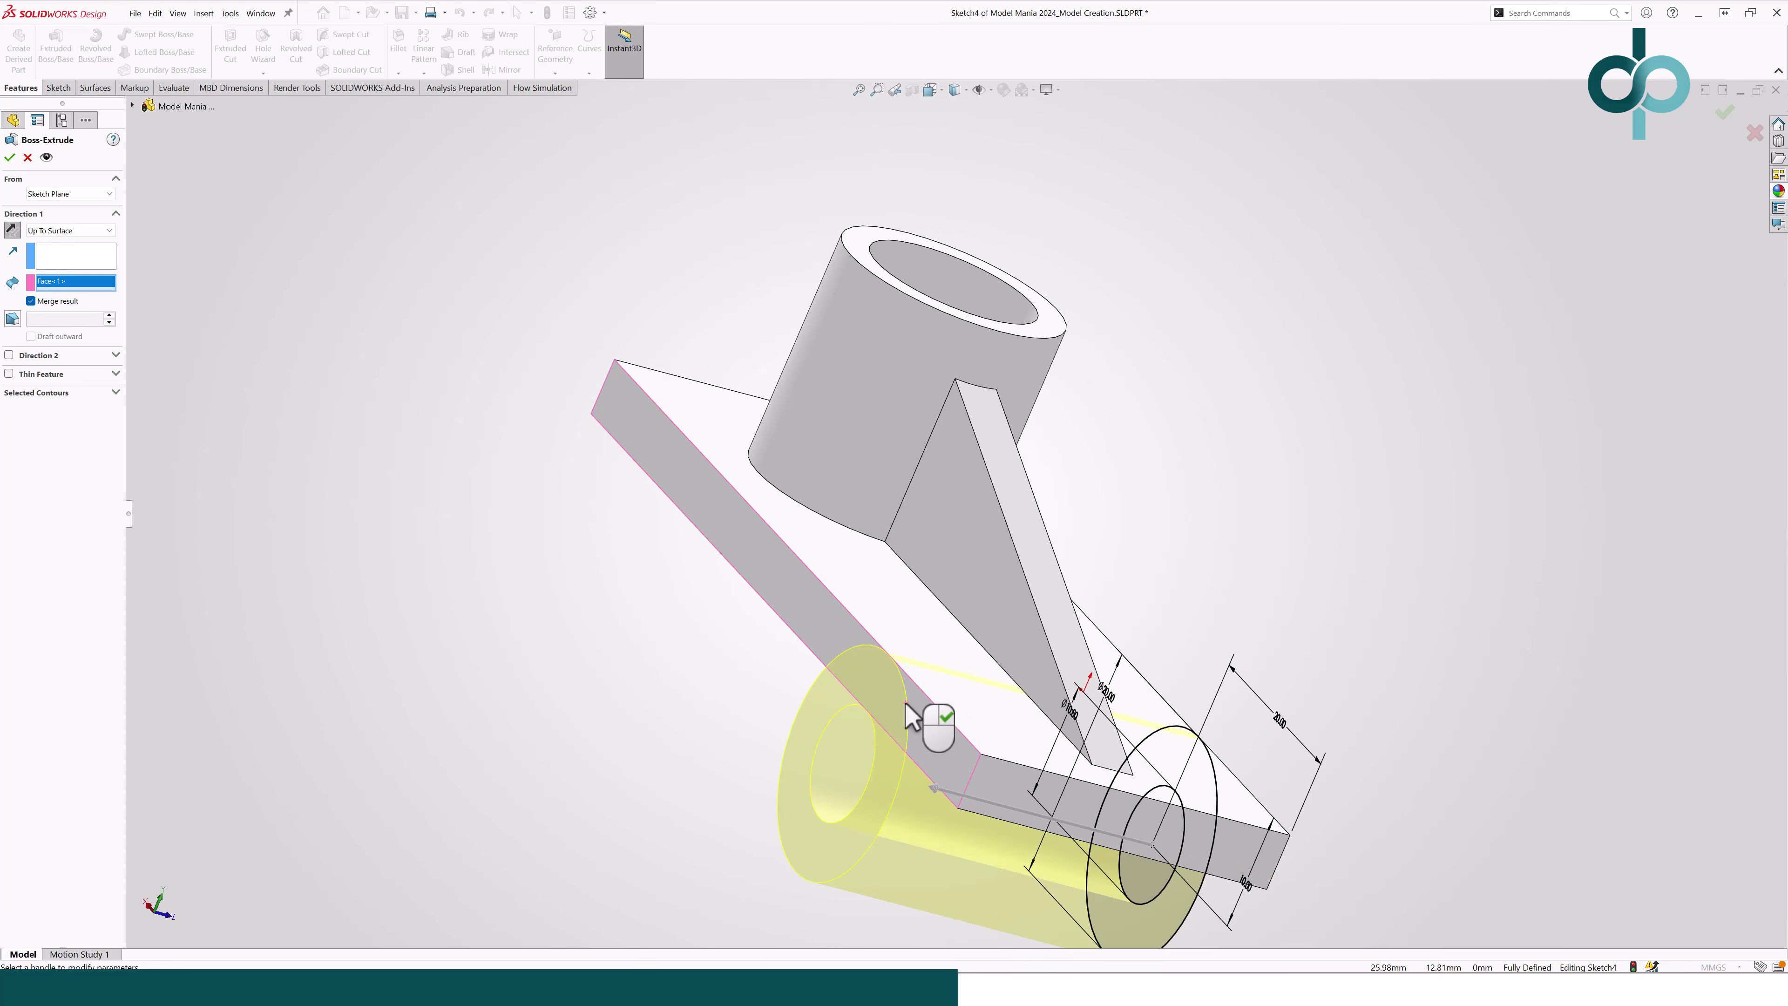
{"action": "key", "text": "Return"}
Step: Fillet the plate's four vertical corner edges with an 8 mm symmetric radius
{"action": "scroll", "coordinate": [985, 753], "scroll_direction": "up", "scroll_amount": 3}
{"action": "middle_click_drag", "start_coordinate": [1021, 759], "coordinate": [986, 566]}
{"action": "scroll", "coordinate": [985, 565], "scroll_direction": "down", "scroll_amount": 2}
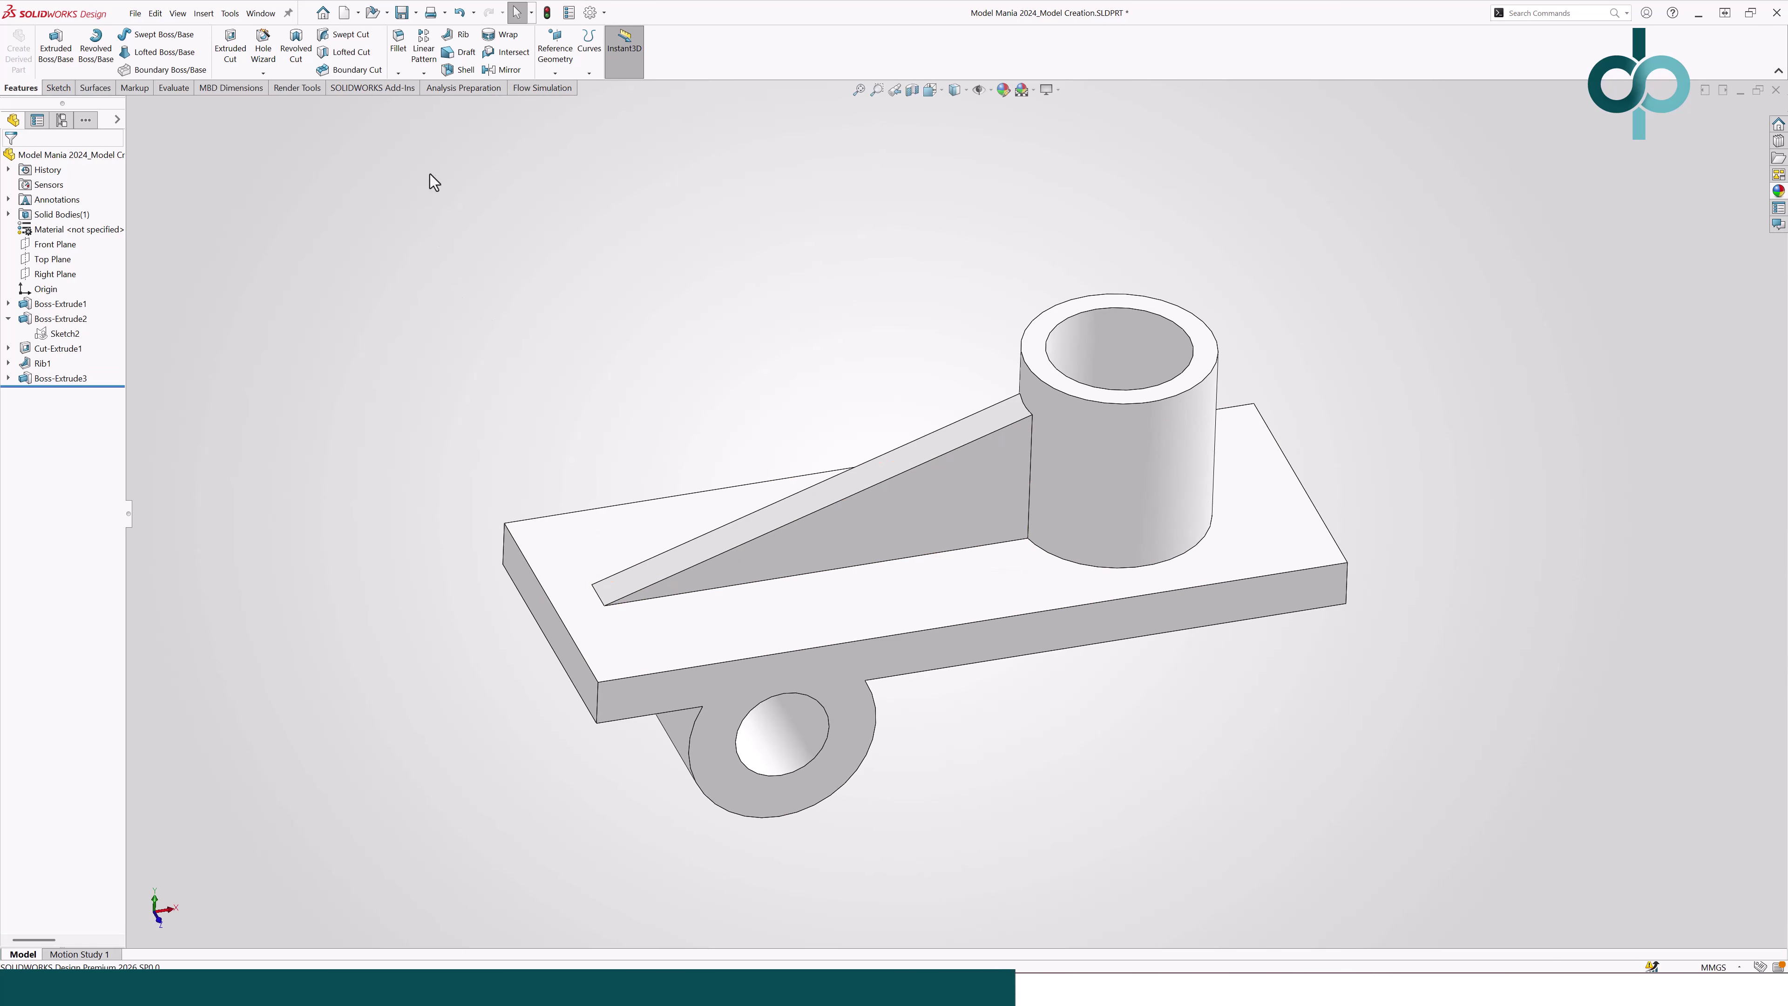
{"action": "left_click", "coordinate": [398, 47]}
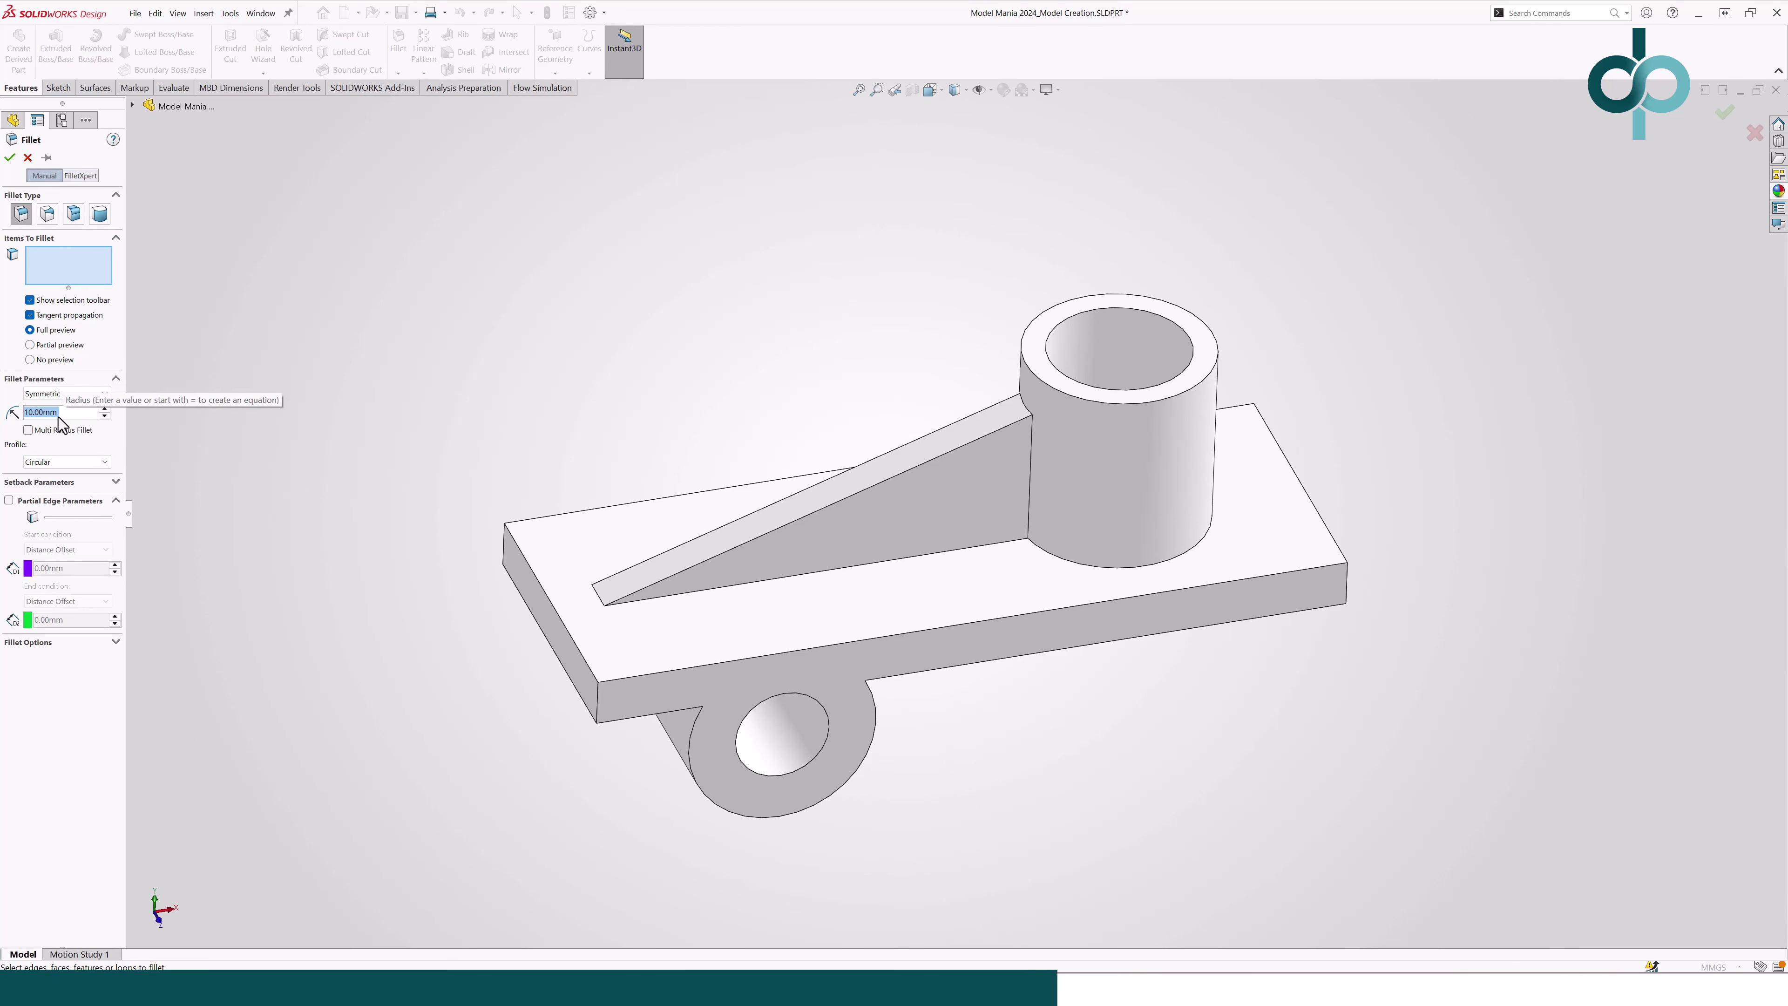
{"action": "type", "text": "9"}
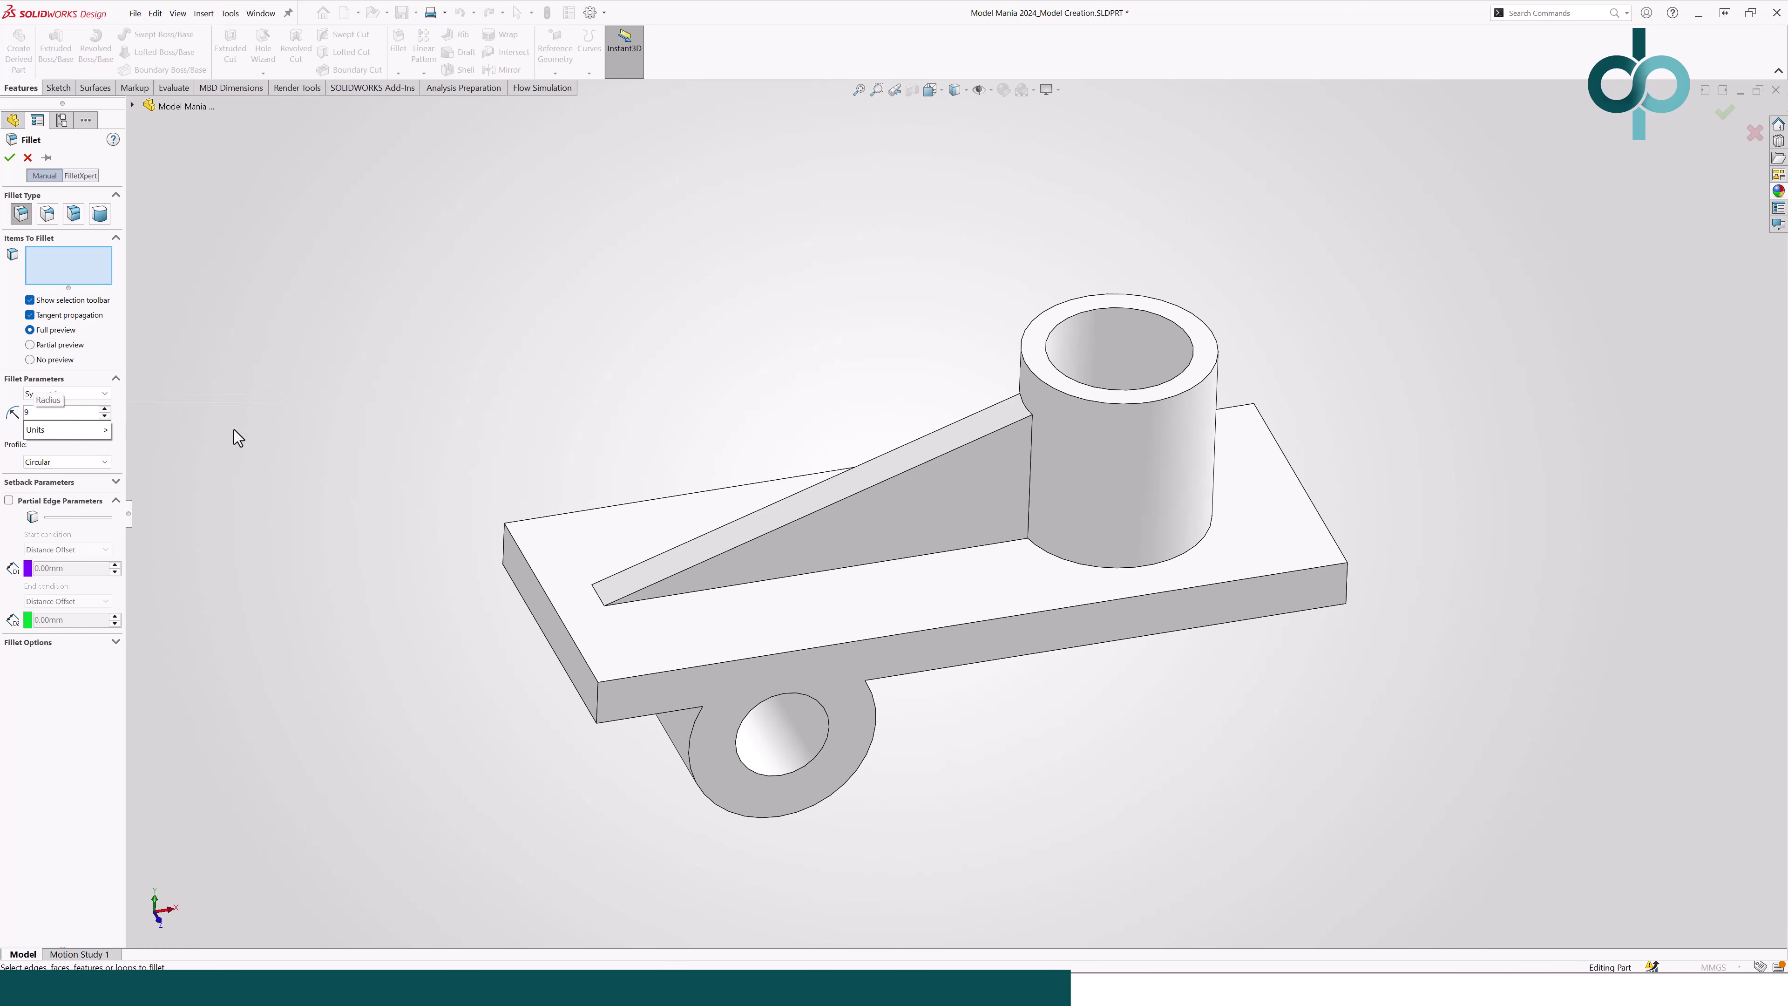
{"action": "key", "text": "BackSpace"}
{"action": "type", "text": "8"}
{"action": "key", "text": "Return"}
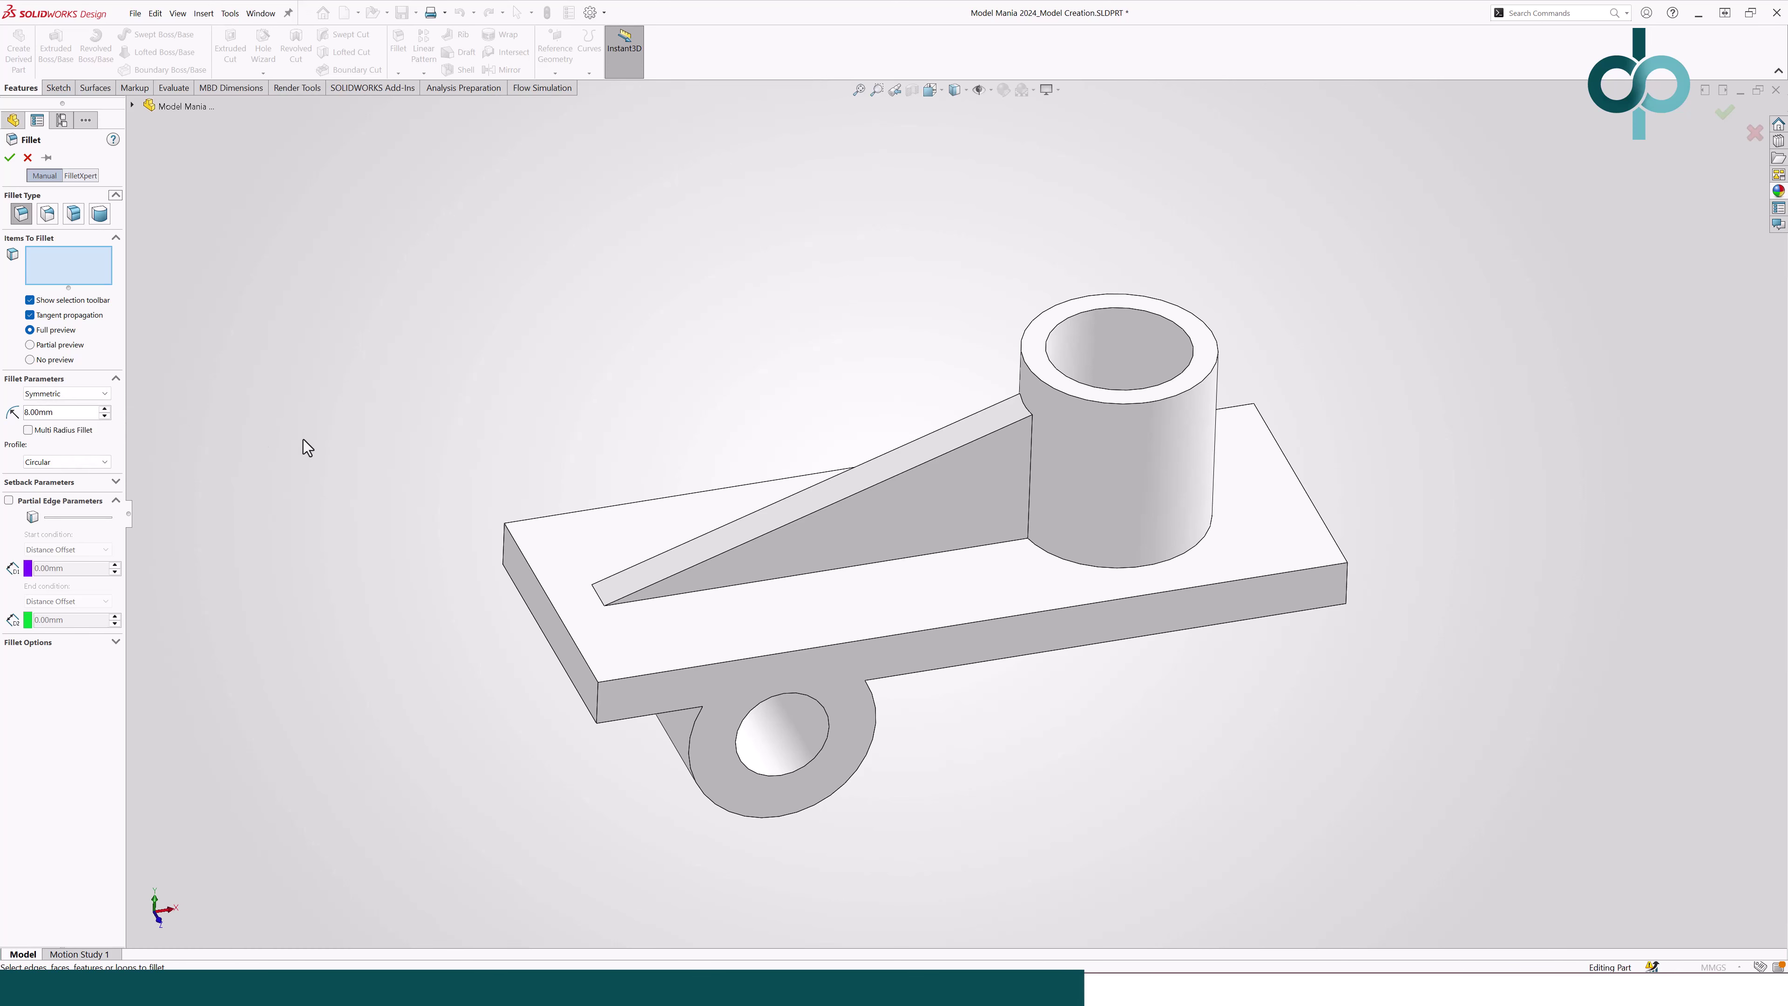
{"action": "left_click", "coordinate": [598, 707]}
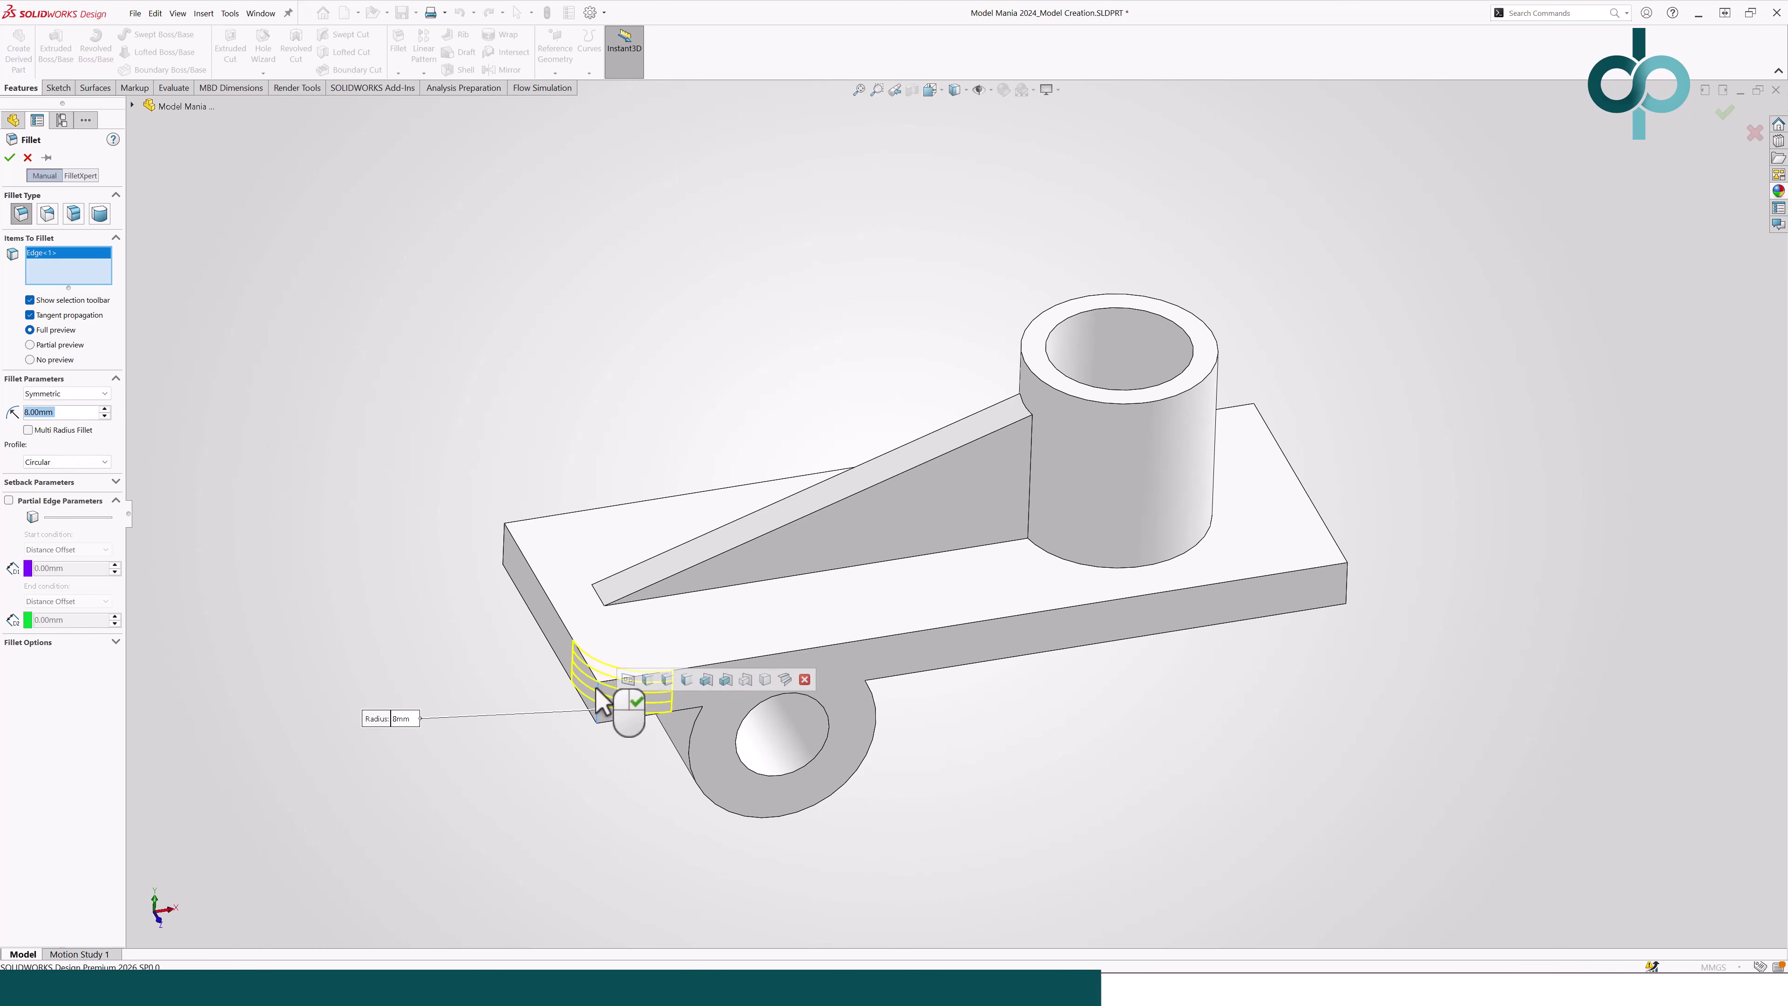
{"action": "left_click", "coordinate": [646, 680]}
{"action": "right_click", "coordinate": [642, 681]}
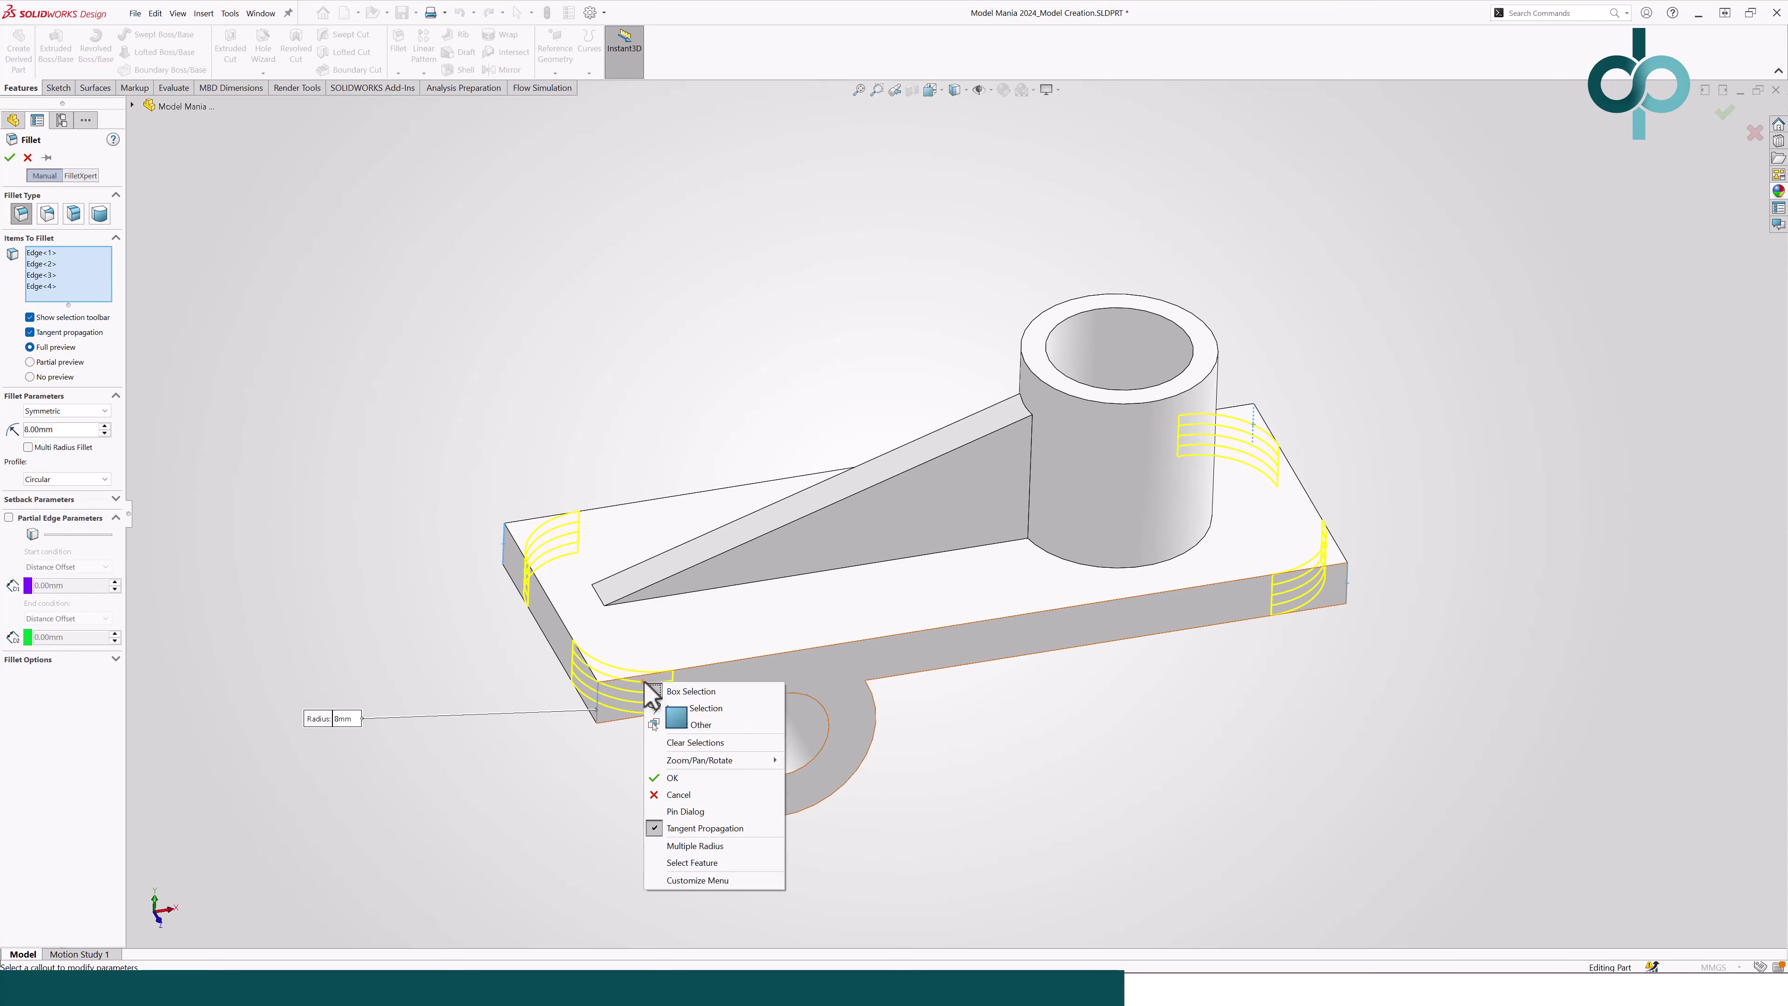
{"action": "left_click", "coordinate": [690, 777]}
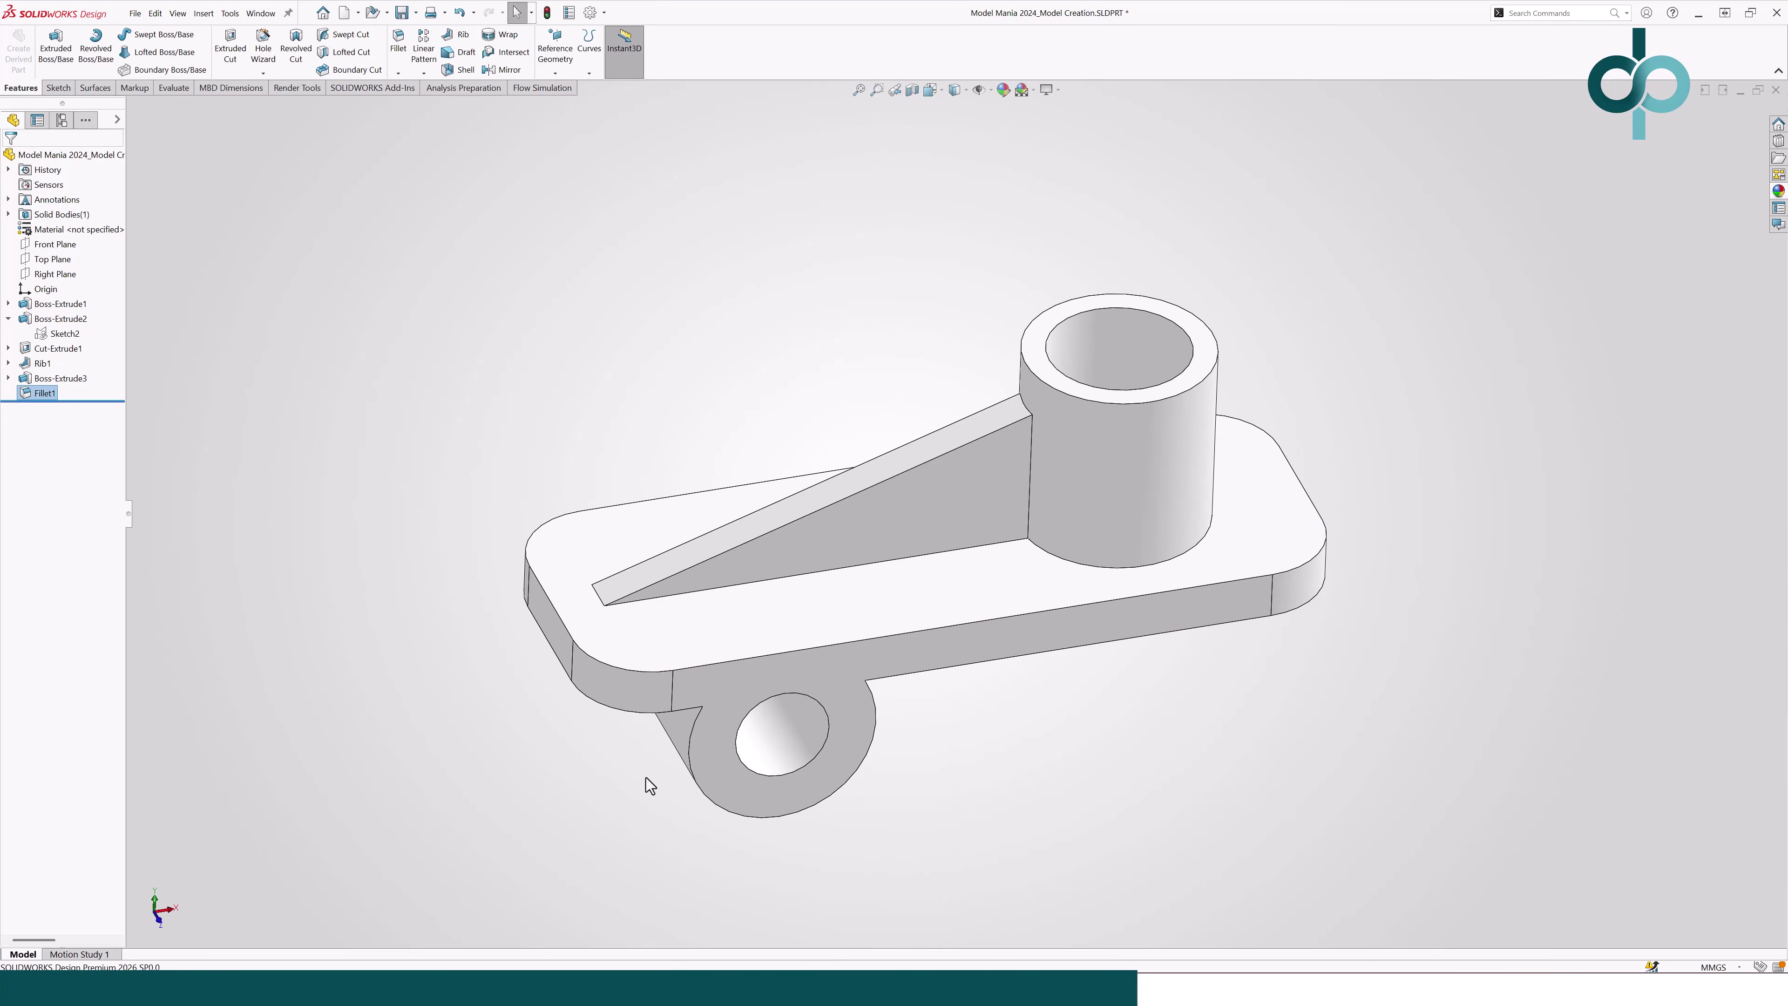
Step: Set up a 2 mm symmetric fillet on both rib side faces and the edge around the vertical boss's base
{"action": "key", "text": "Return"}
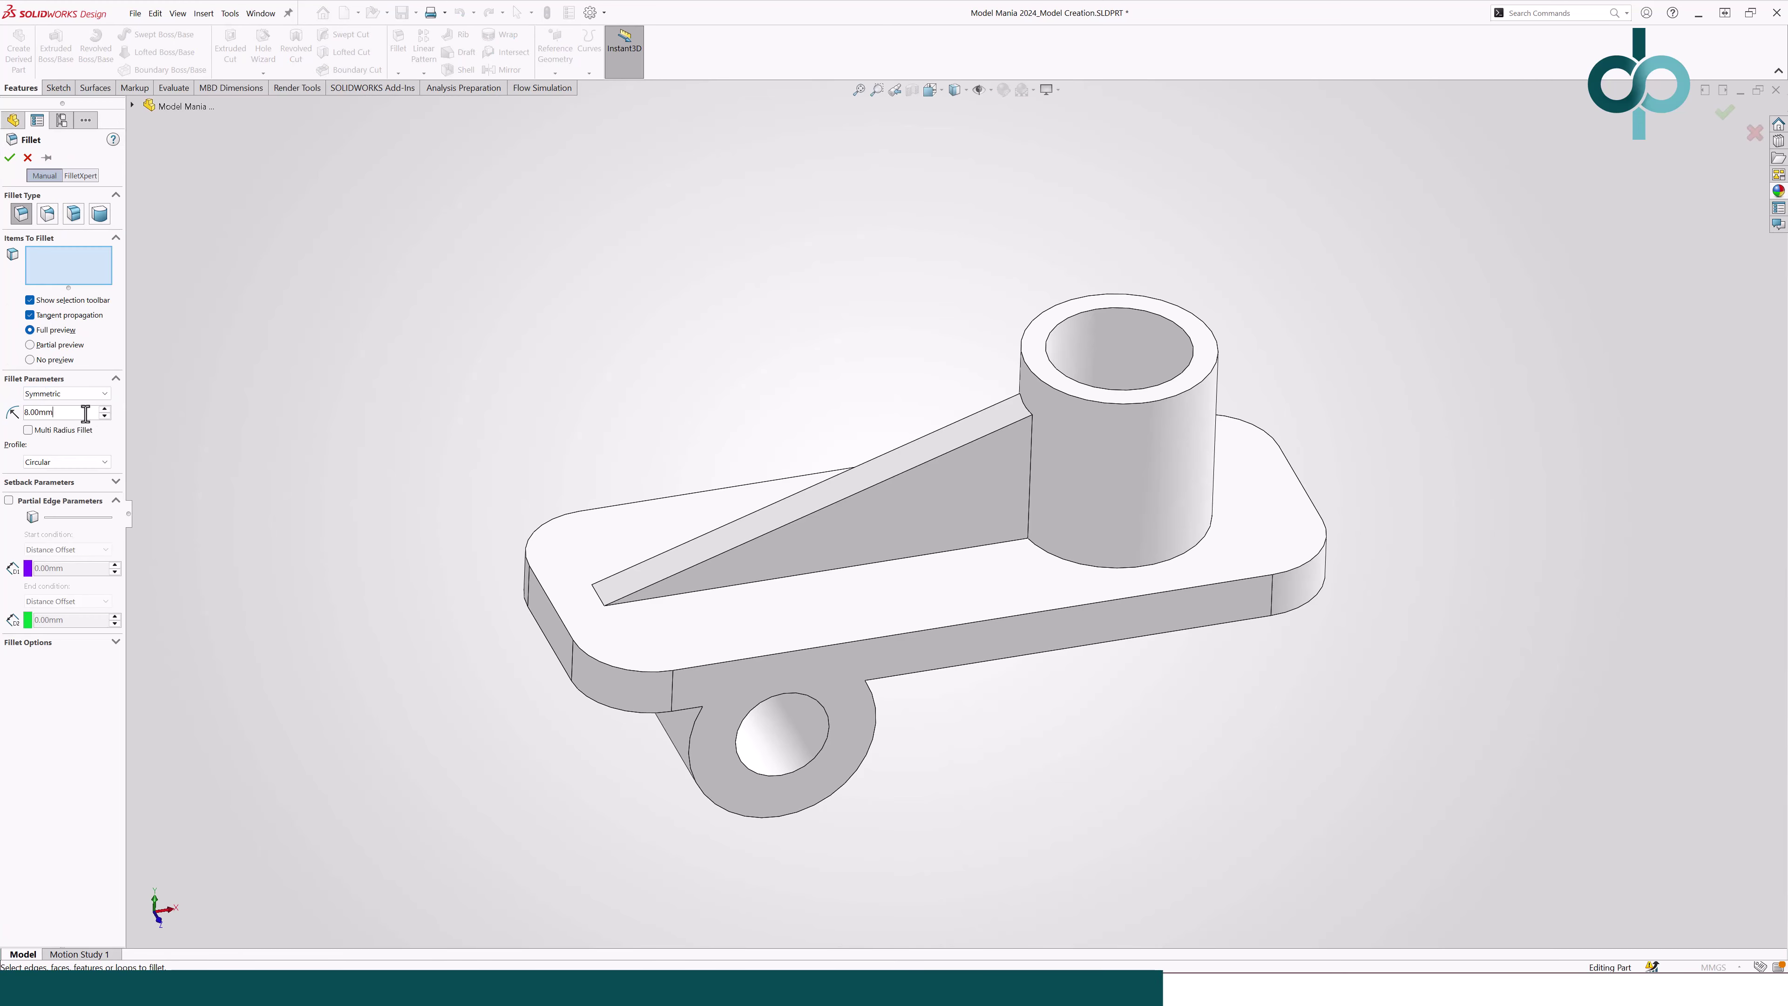
{"action": "type", "text": "2"}
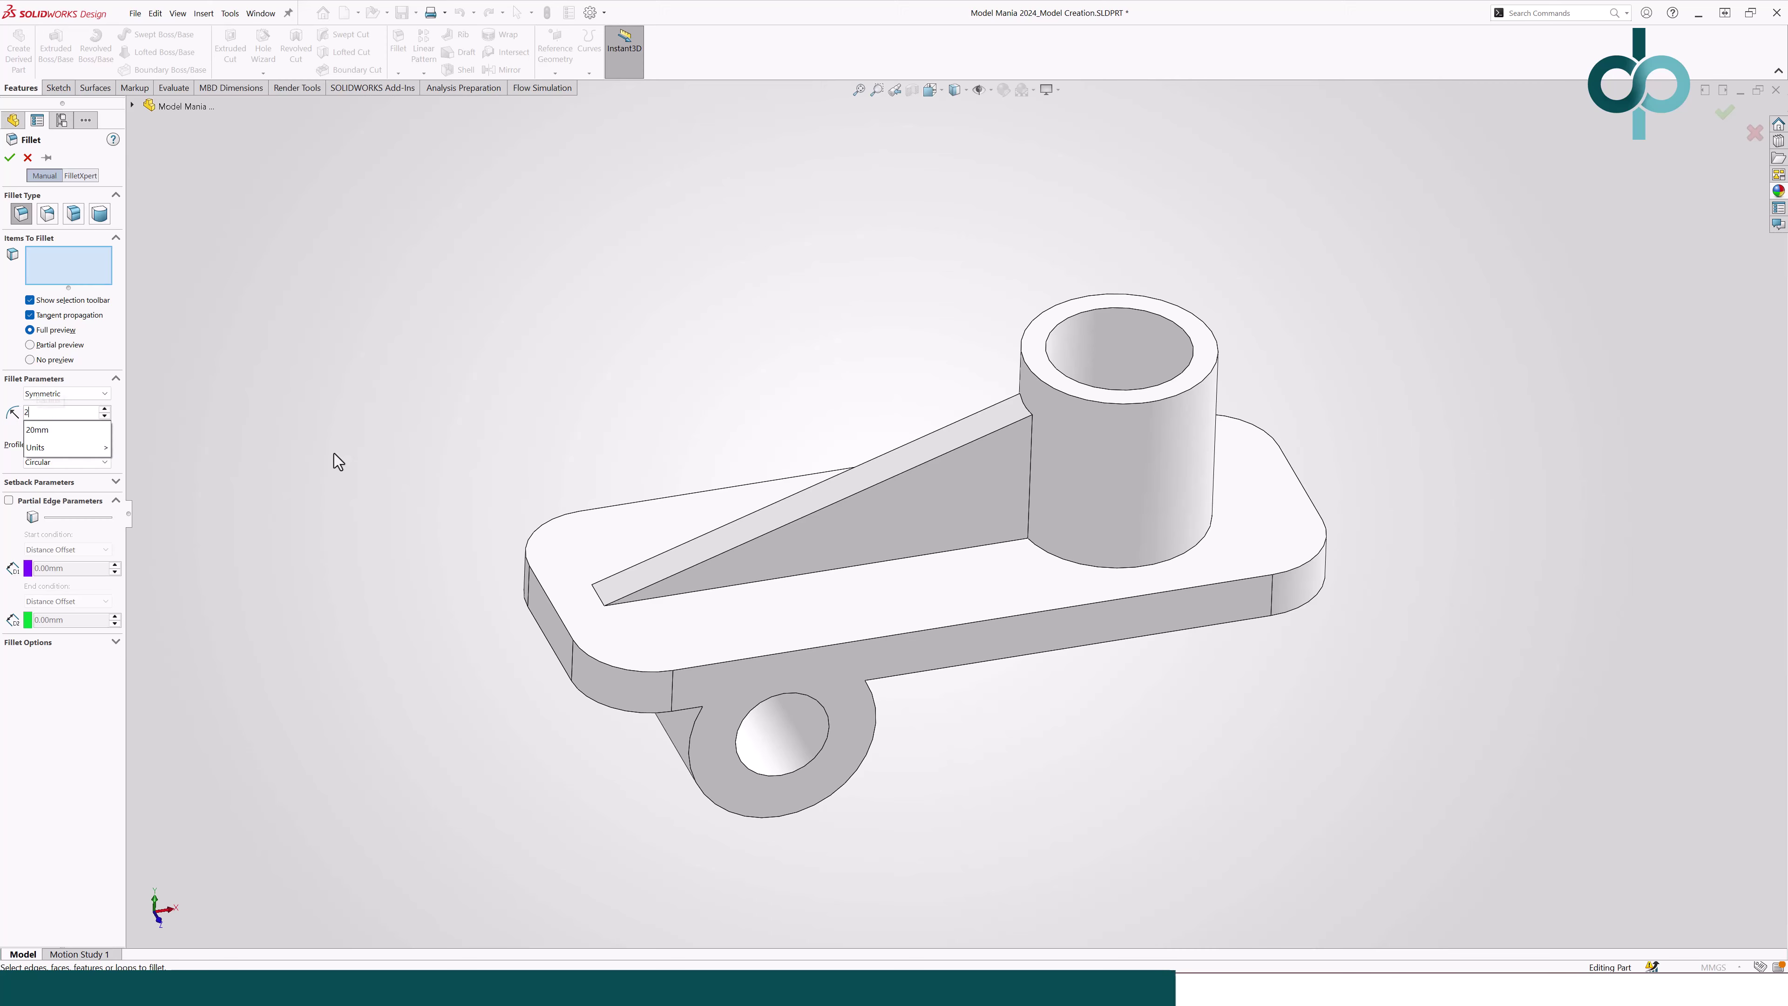
{"action": "key", "text": "Return"}
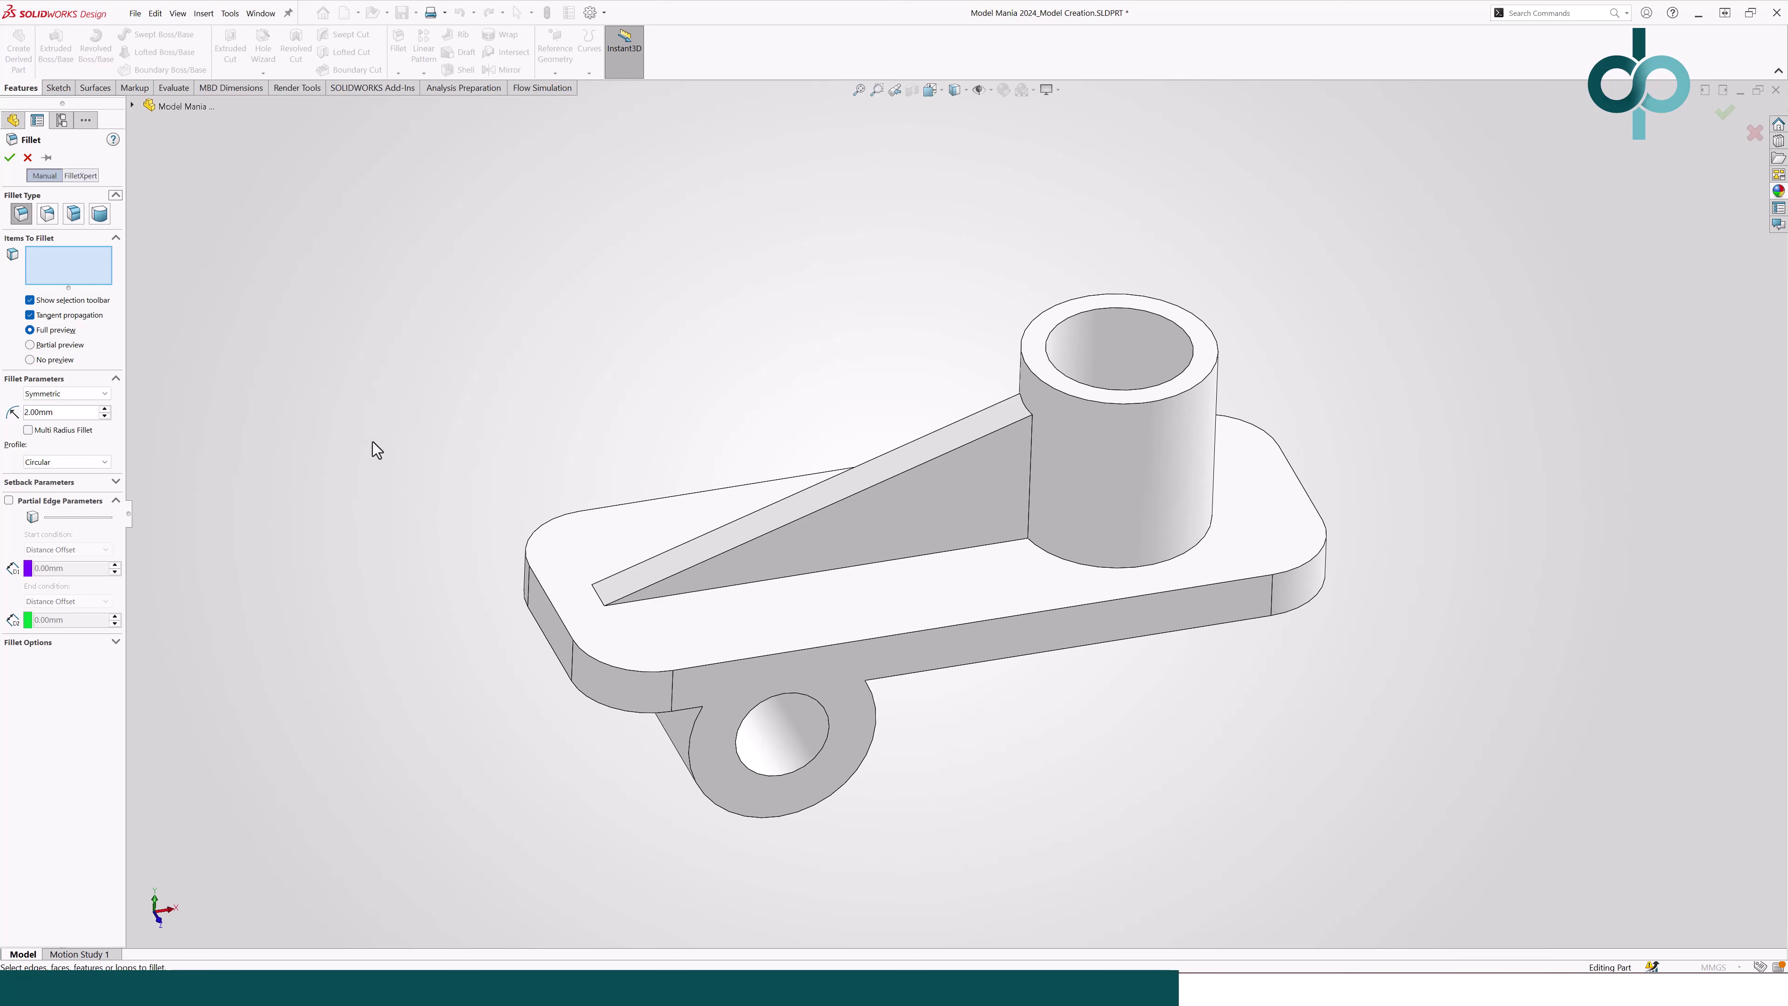
{"action": "left_click", "coordinate": [846, 510]}
{"action": "left_click", "coordinate": [864, 511]}
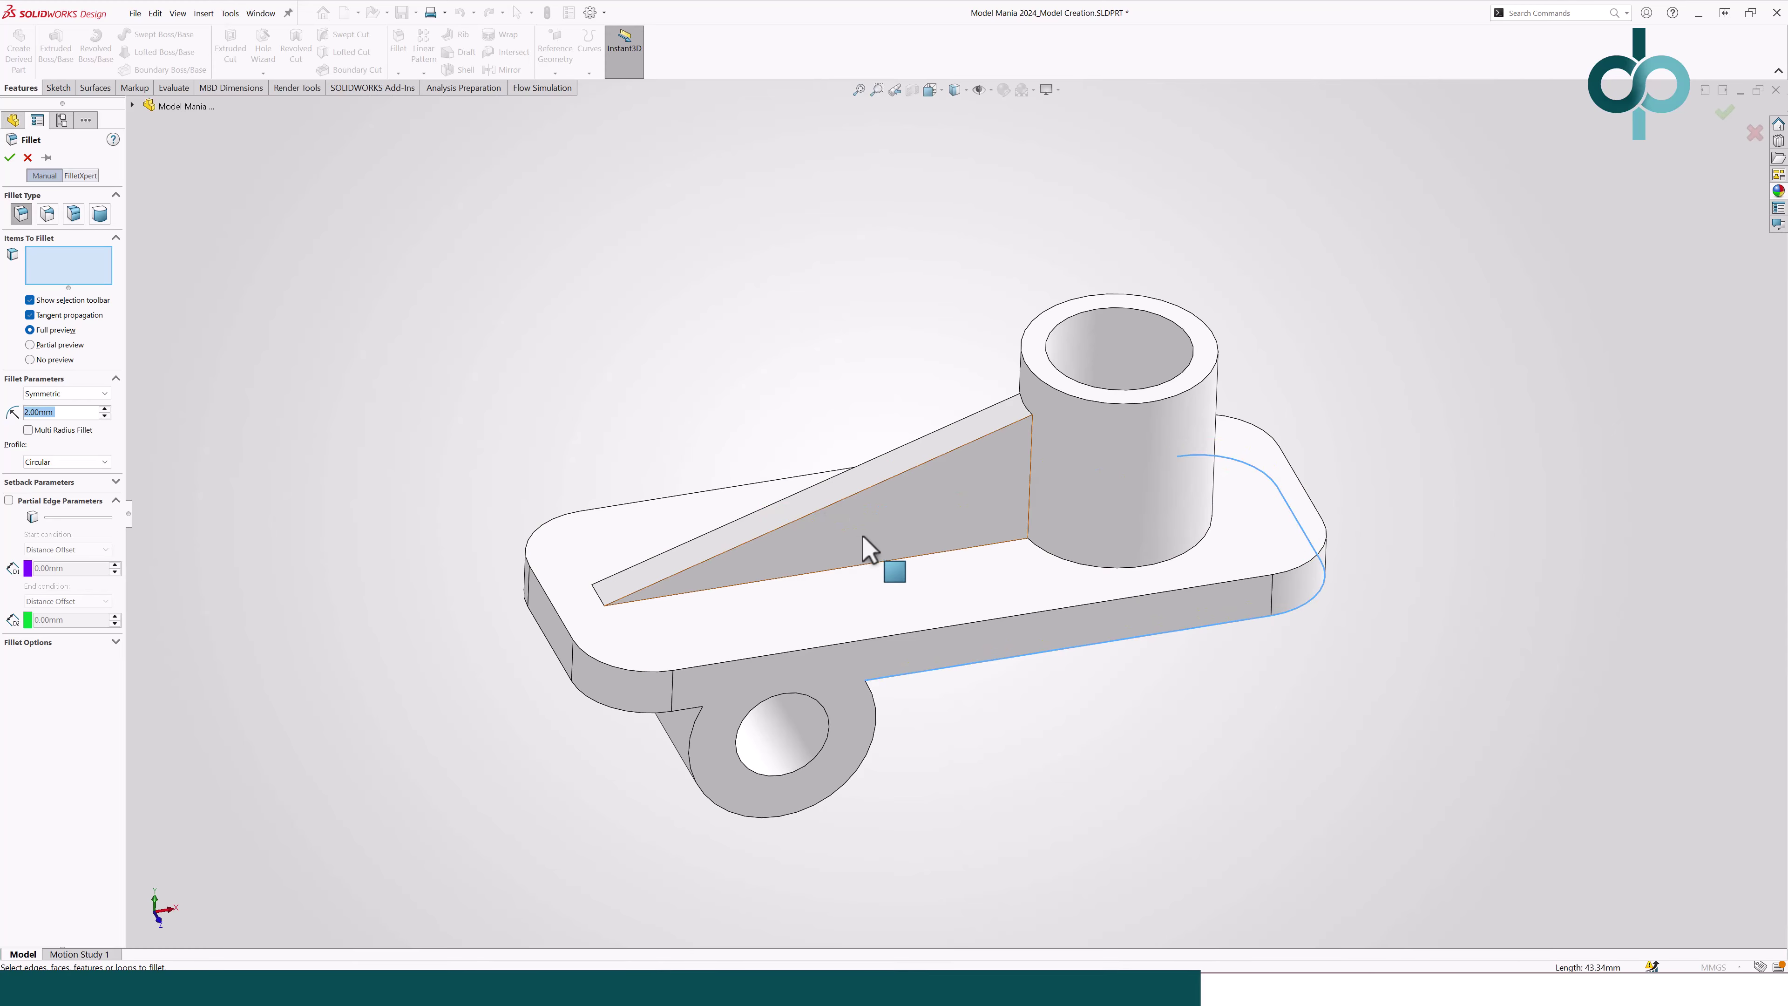
{"action": "left_click", "coordinate": [870, 513]}
{"action": "middle_click_drag", "start_coordinate": [872, 521], "coordinate": [958, 532]}
{"action": "left_click", "coordinate": [943, 527]}
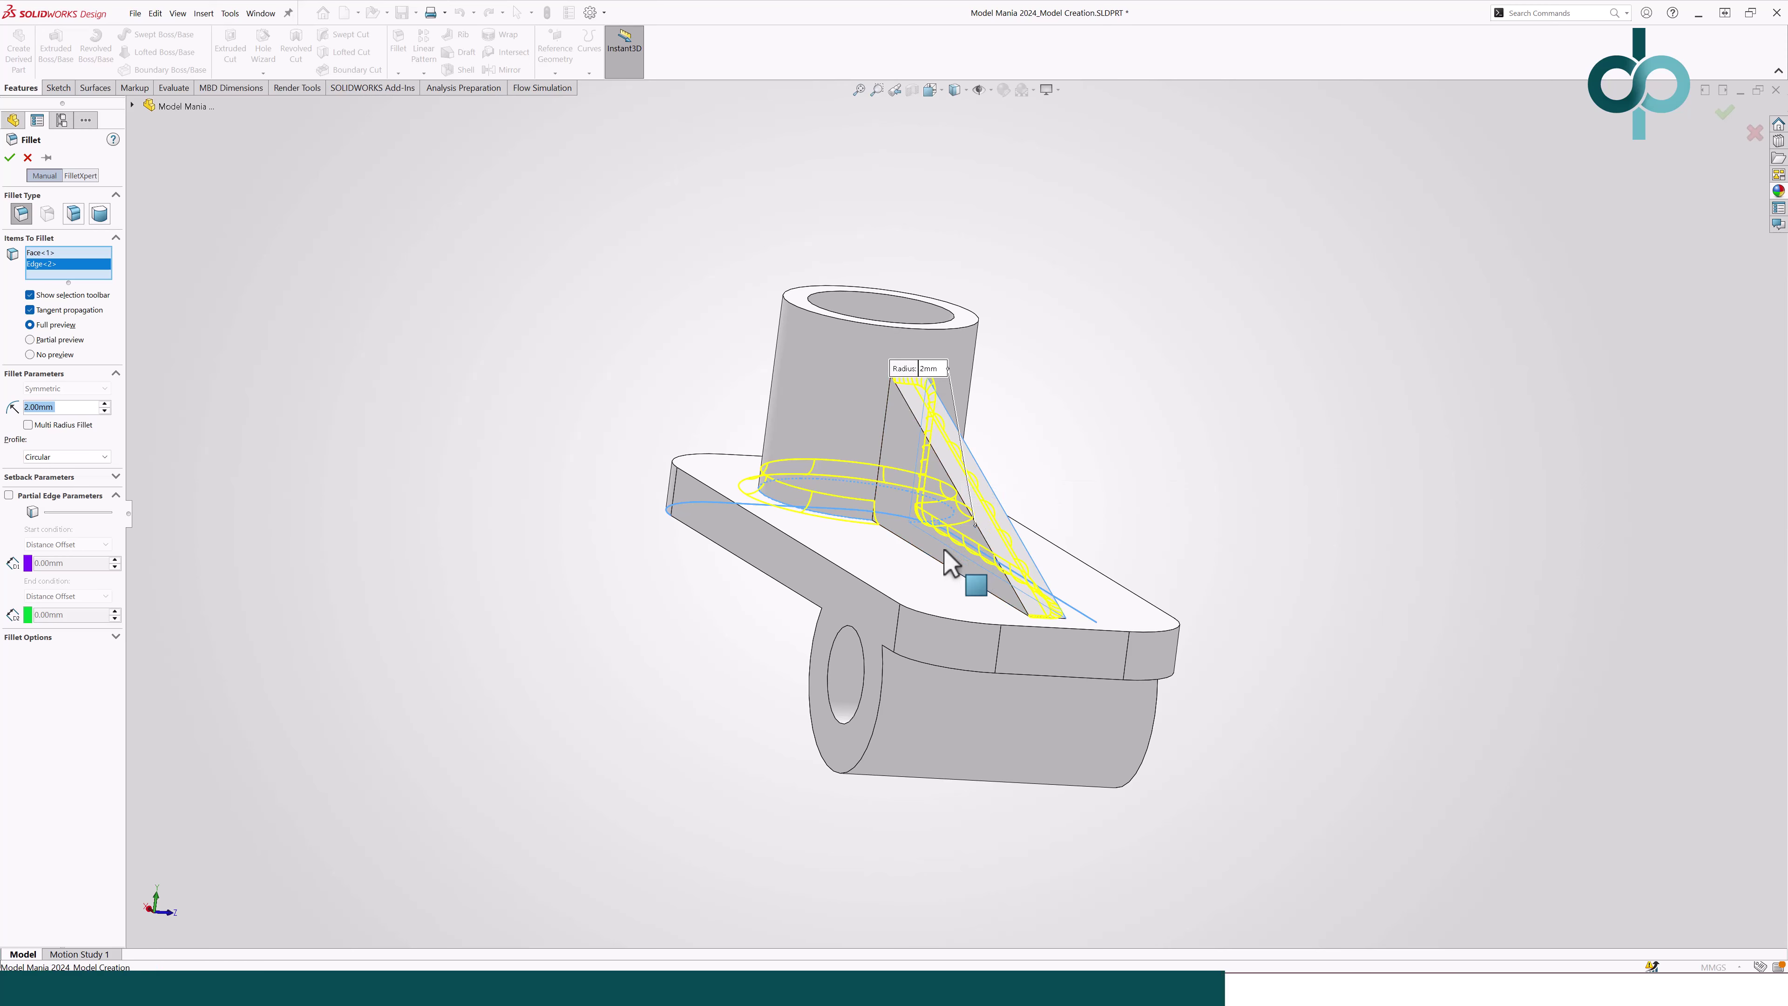
{"action": "left_click", "coordinate": [958, 556]}
{"action": "middle_click_drag", "start_coordinate": [970, 523], "coordinate": [818, 626]}
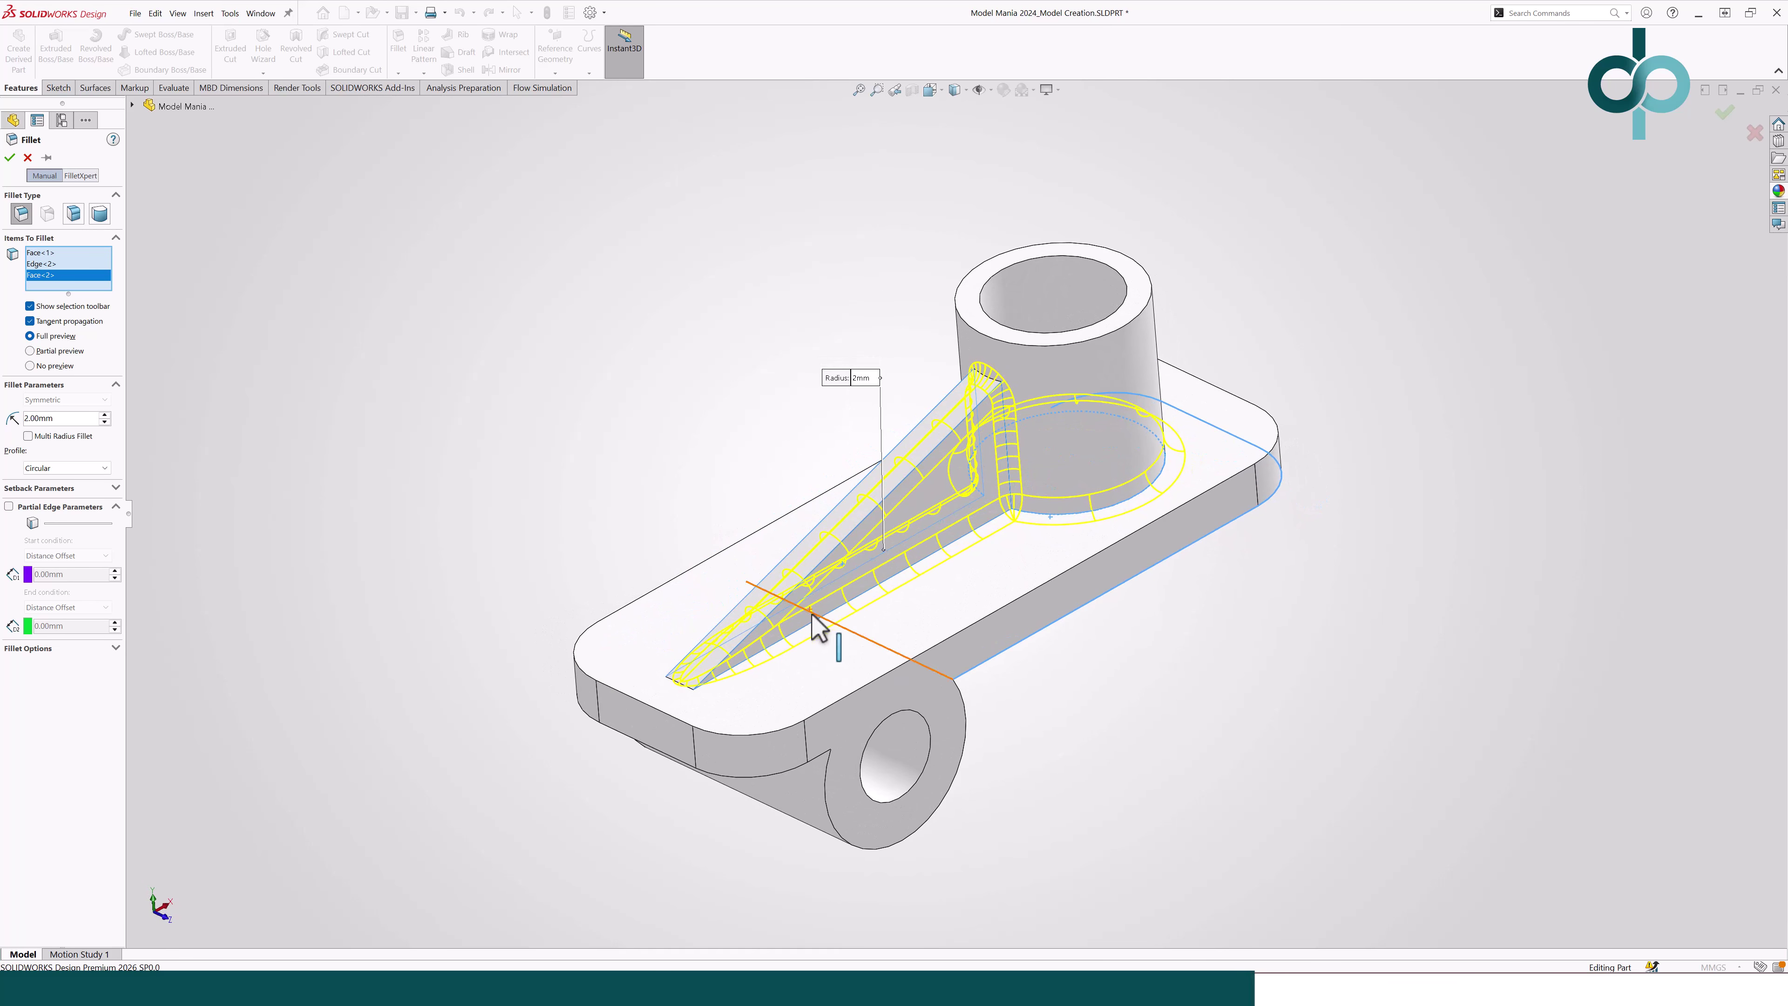
Step: Add the plate's perimeter edges and the tube boss's junction with the plate to the 2 mm fillet and create it
{"action": "left_click", "coordinate": [852, 704]}
{"action": "middle_click_drag", "start_coordinate": [853, 705], "coordinate": [902, 531]}
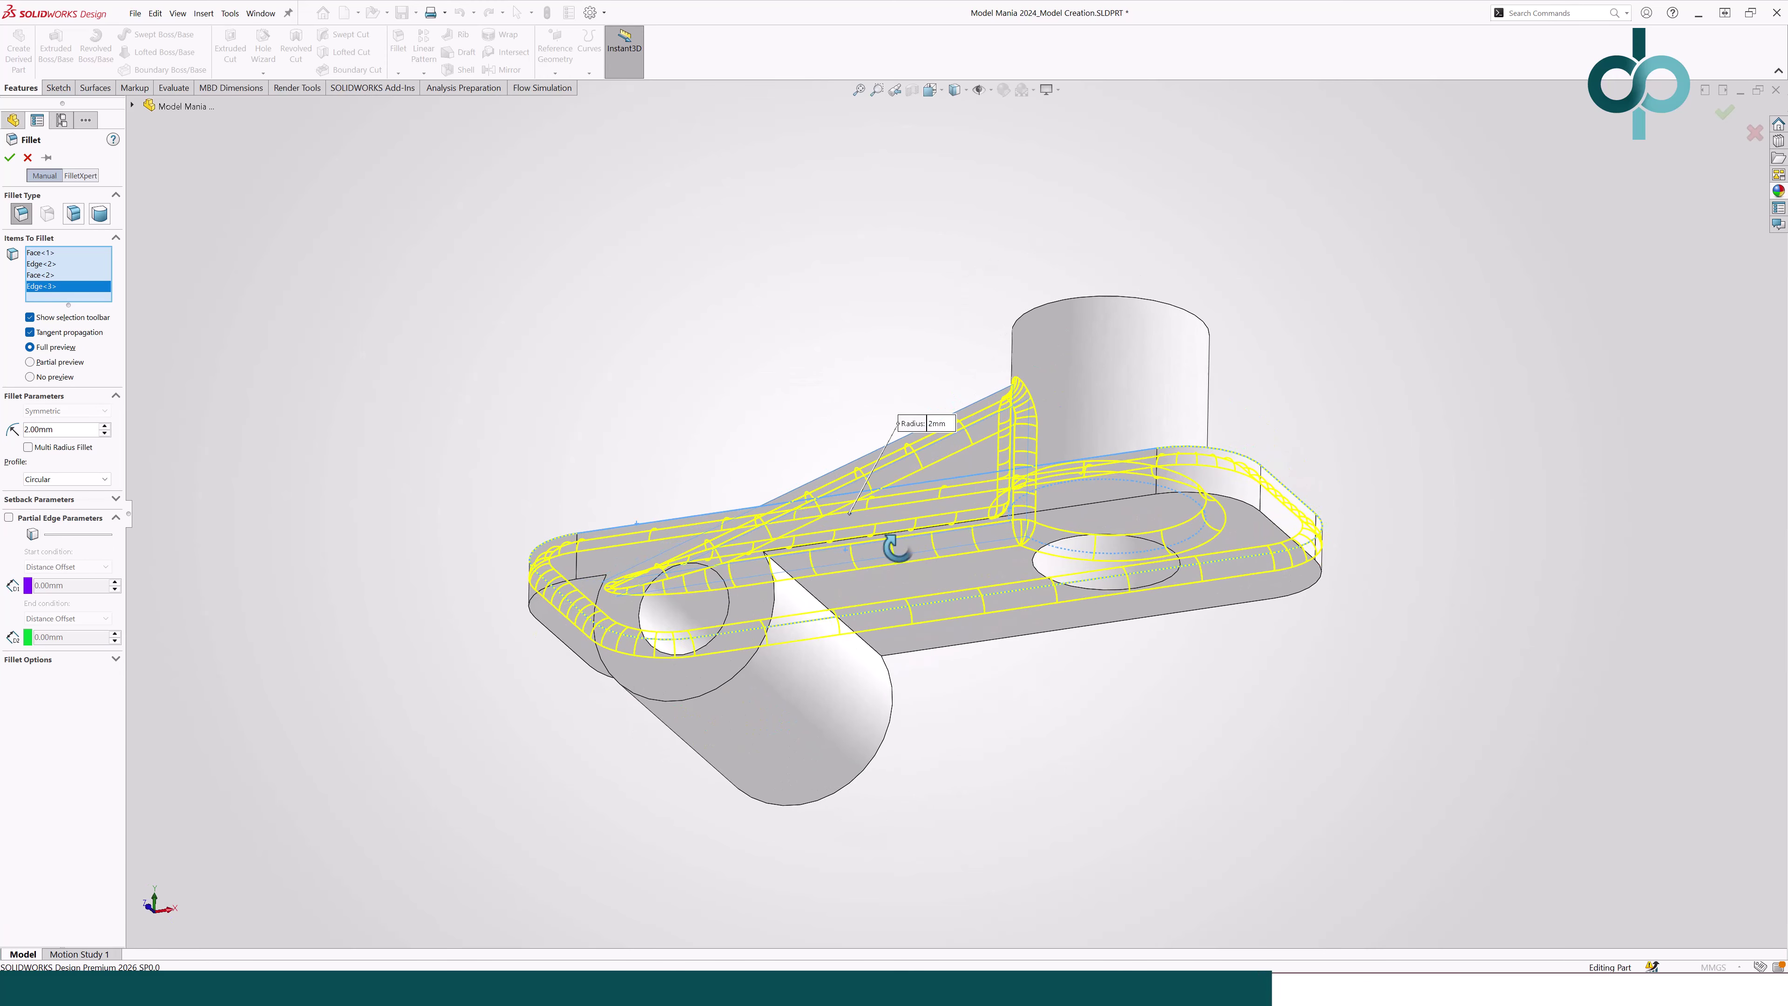
{"action": "left_click", "coordinate": [809, 605]}
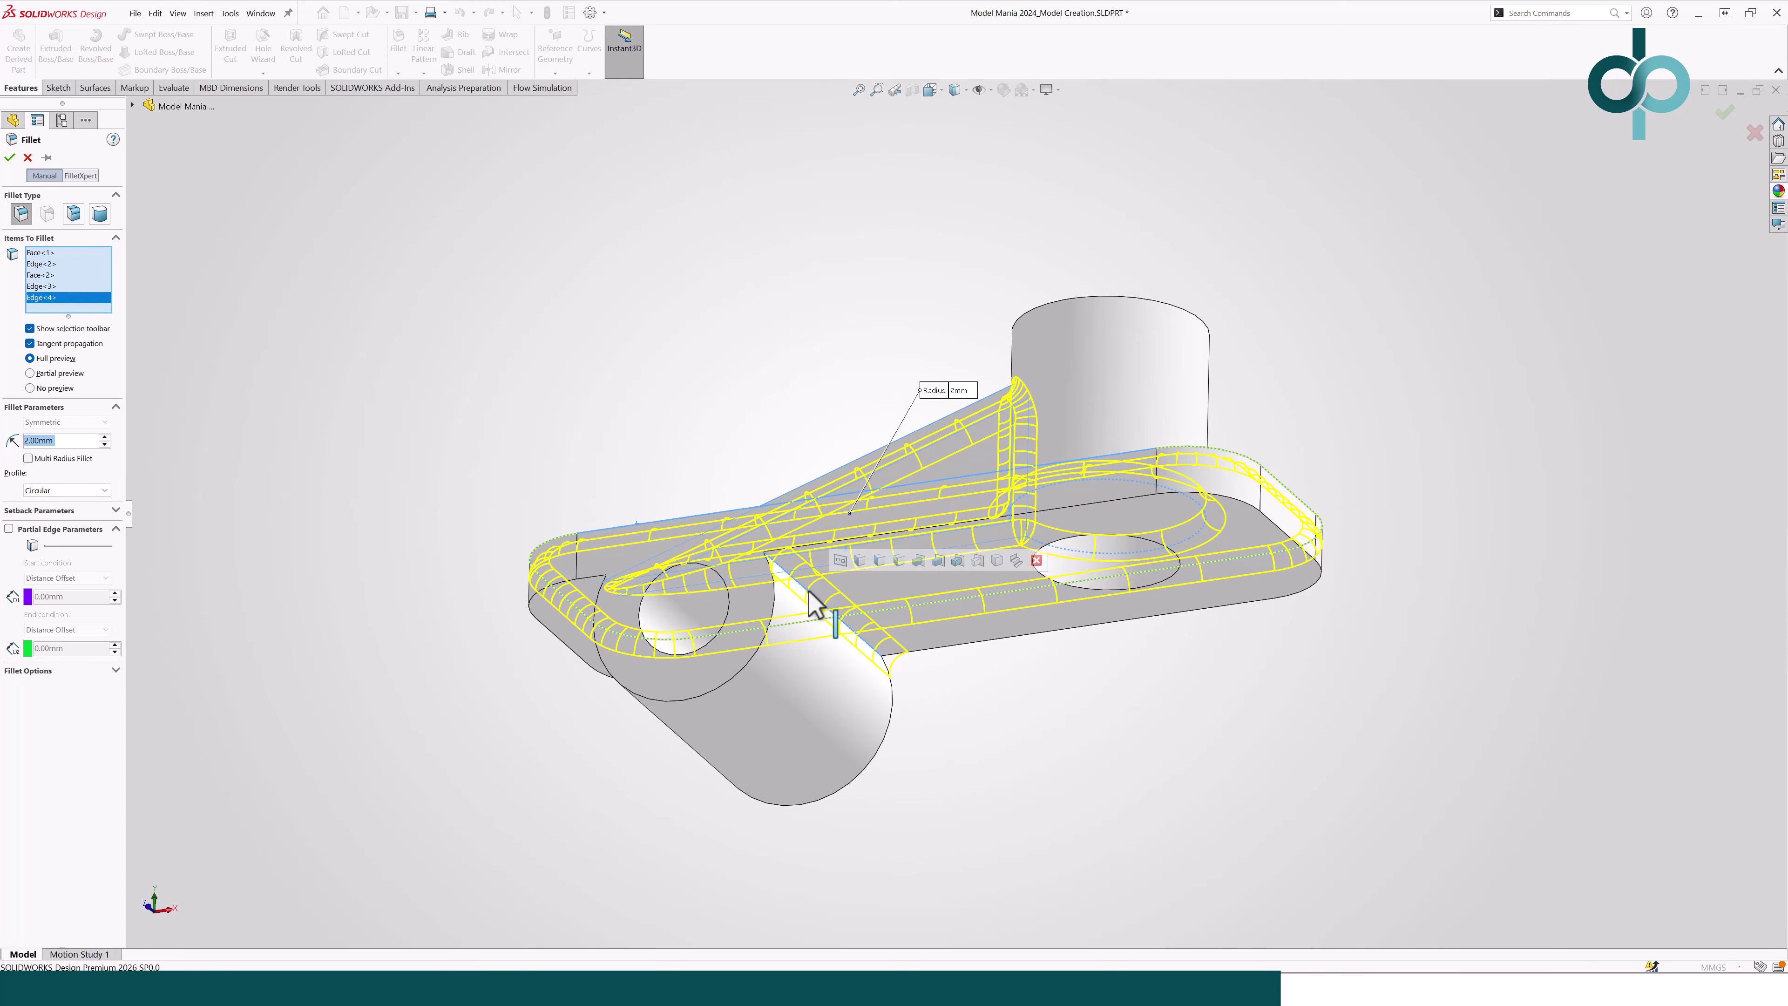
{"action": "left_click", "coordinate": [813, 556]}
{"action": "middle_click_drag", "start_coordinate": [820, 574], "coordinate": [739, 620]}
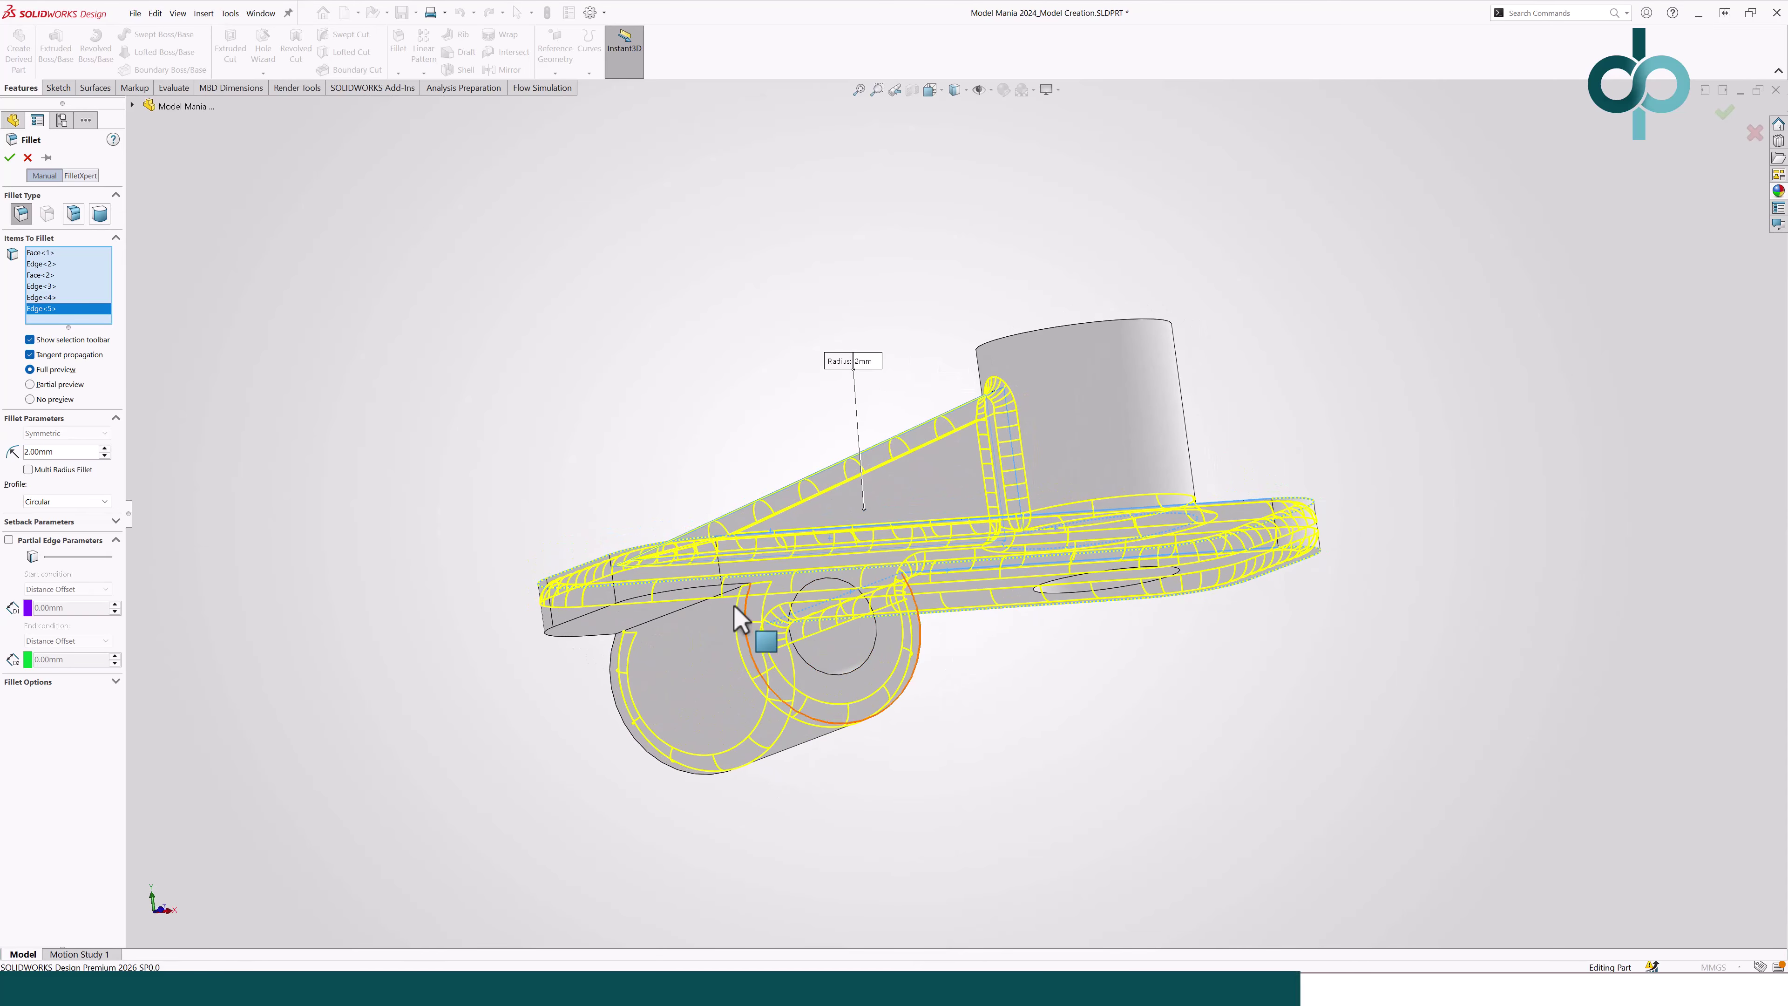
{"action": "left_click", "coordinate": [673, 599]}
{"action": "key", "text": "Return"}
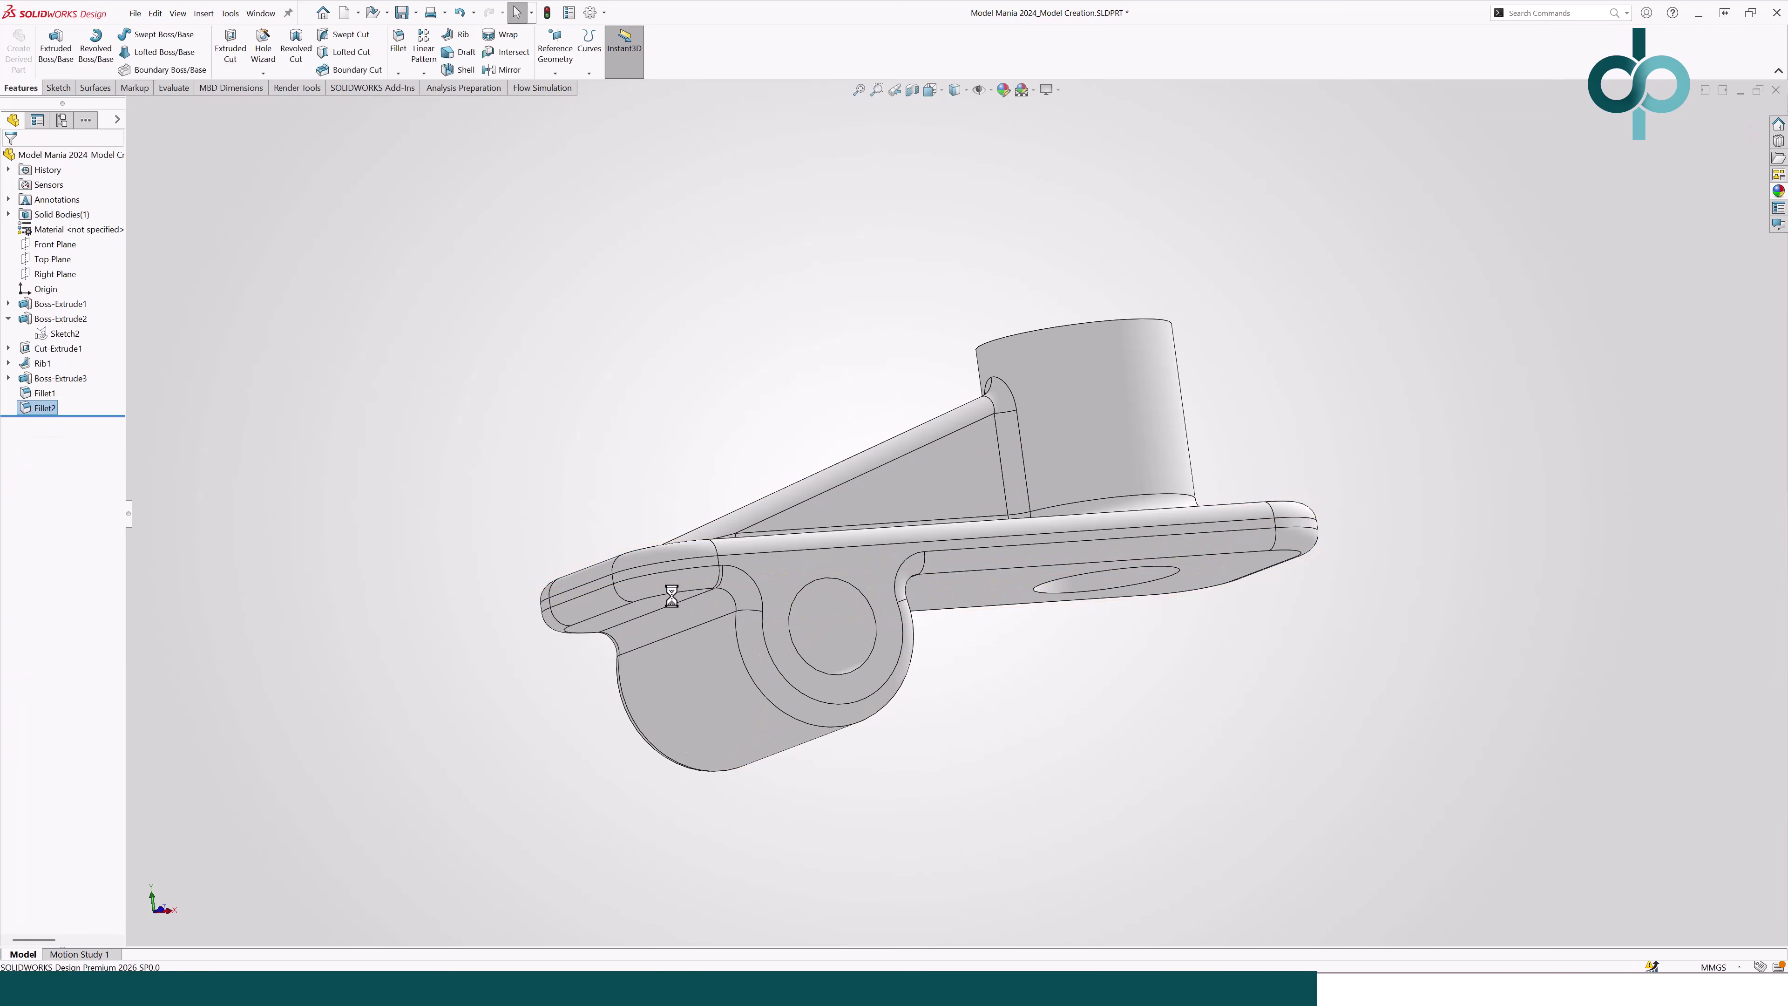
Step: Assign Plain Carbon Steel as the part's material
{"action": "middle_click_drag", "start_coordinate": [701, 494], "coordinate": [732, 605]}
{"action": "right_click", "coordinate": [103, 234]}
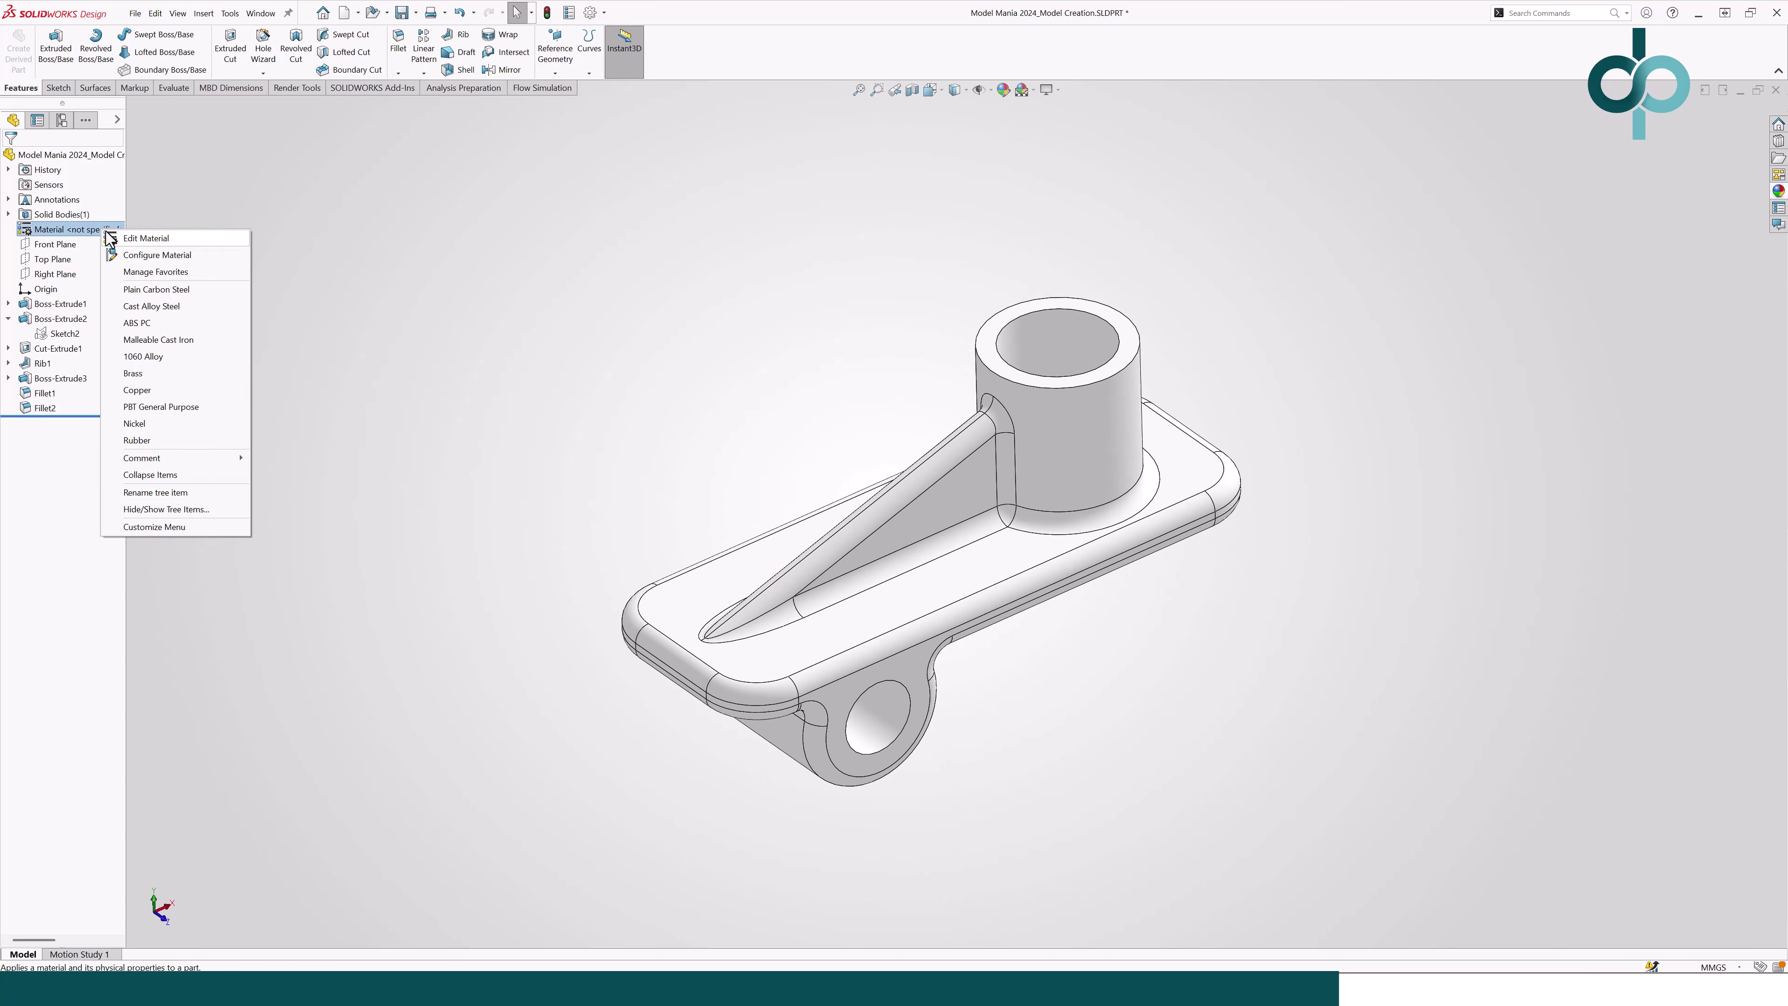
{"action": "left_click", "coordinate": [163, 294]}
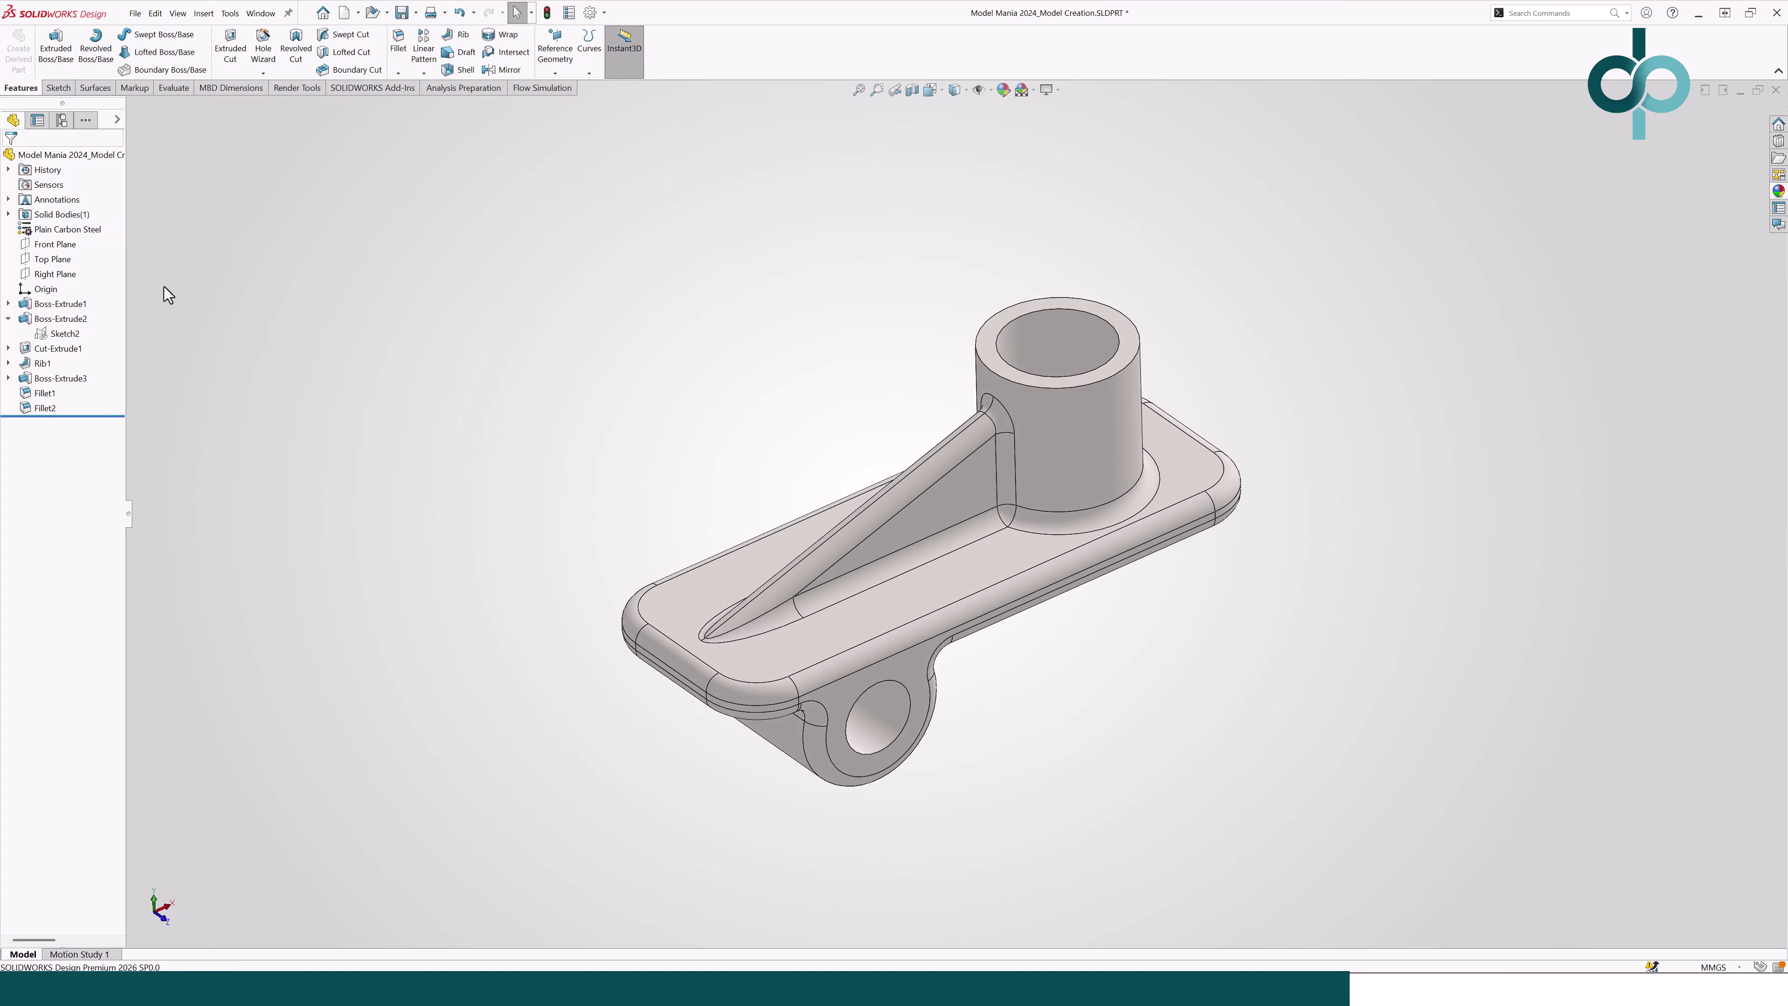
Step: Check the part's mass properties and close the report
{"action": "left_click", "coordinate": [182, 88]}
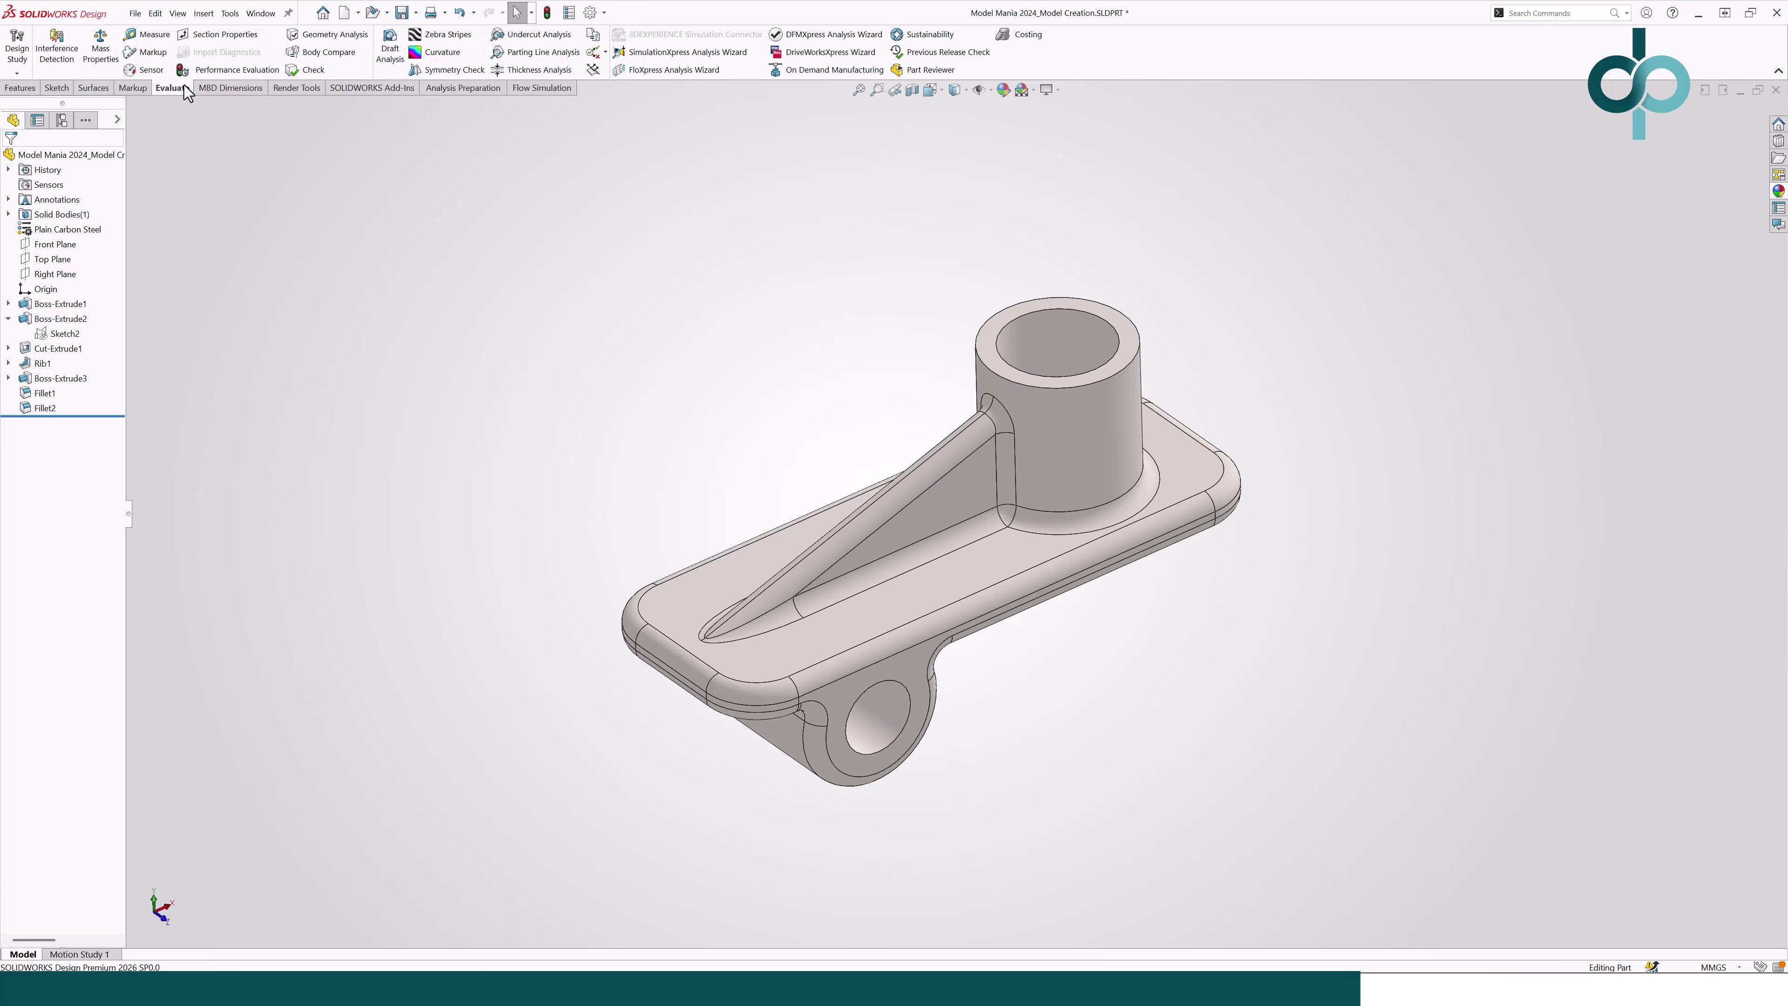
{"action": "left_click", "coordinate": [100, 48]}
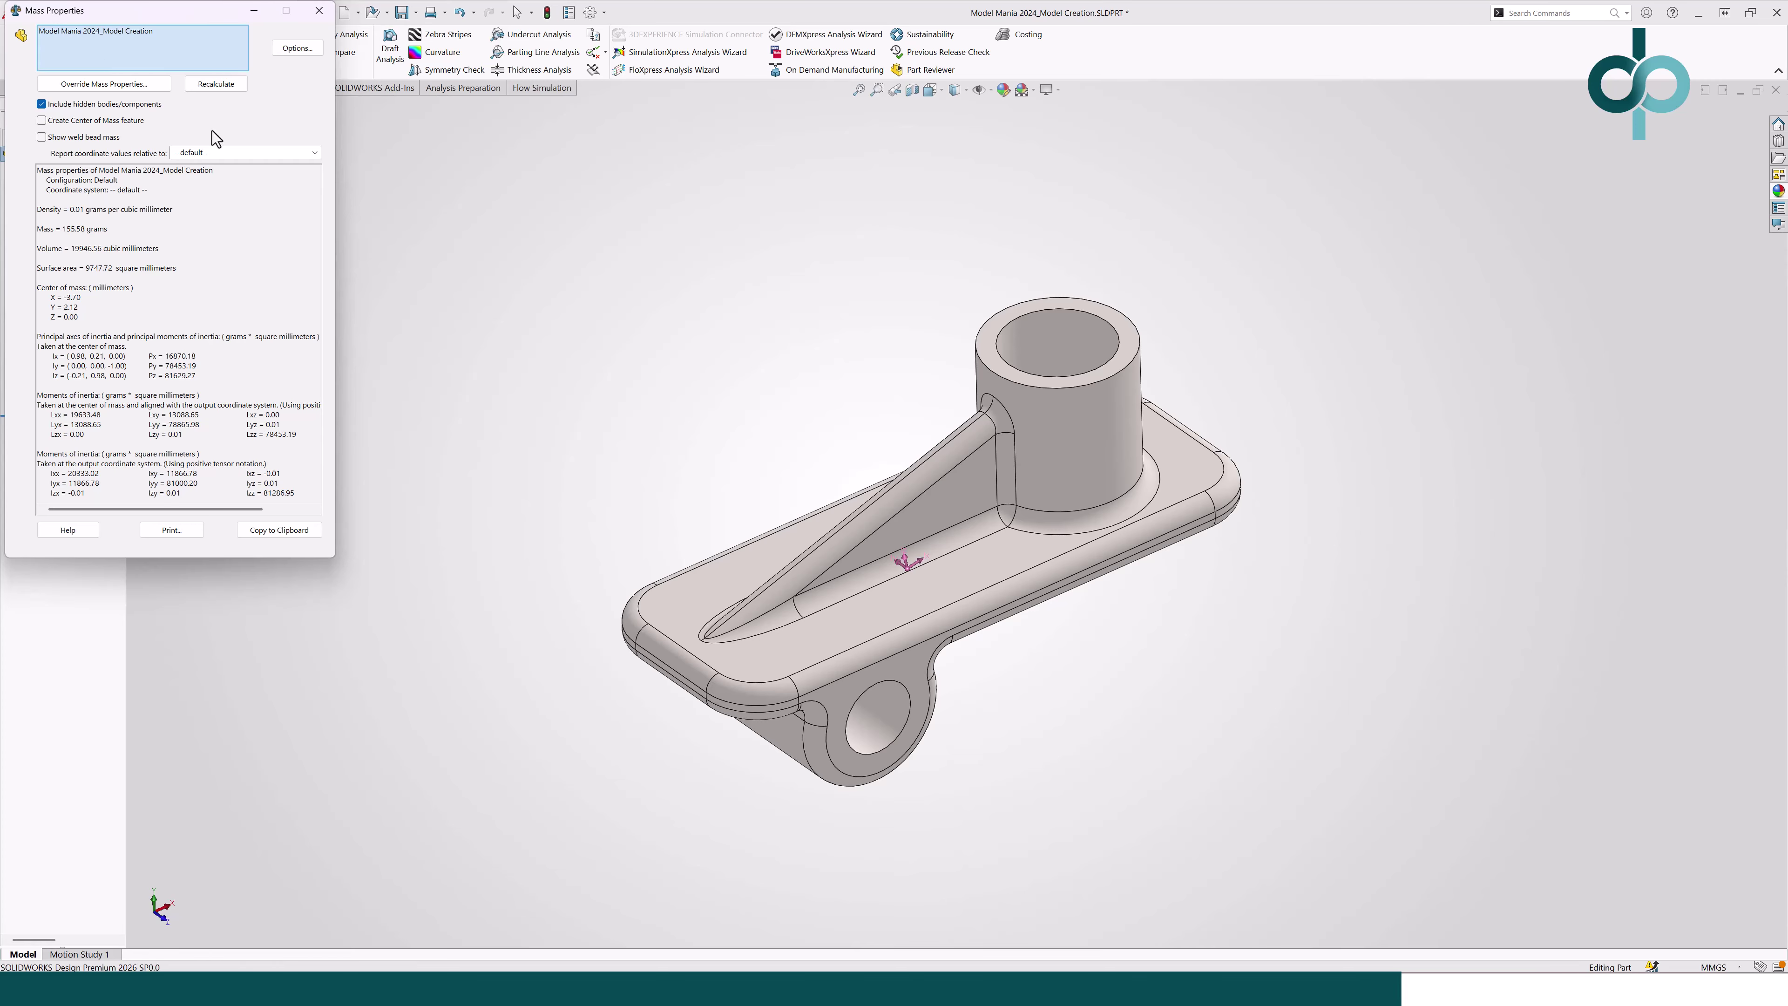
{"action": "left_click", "coordinate": [319, 11]}
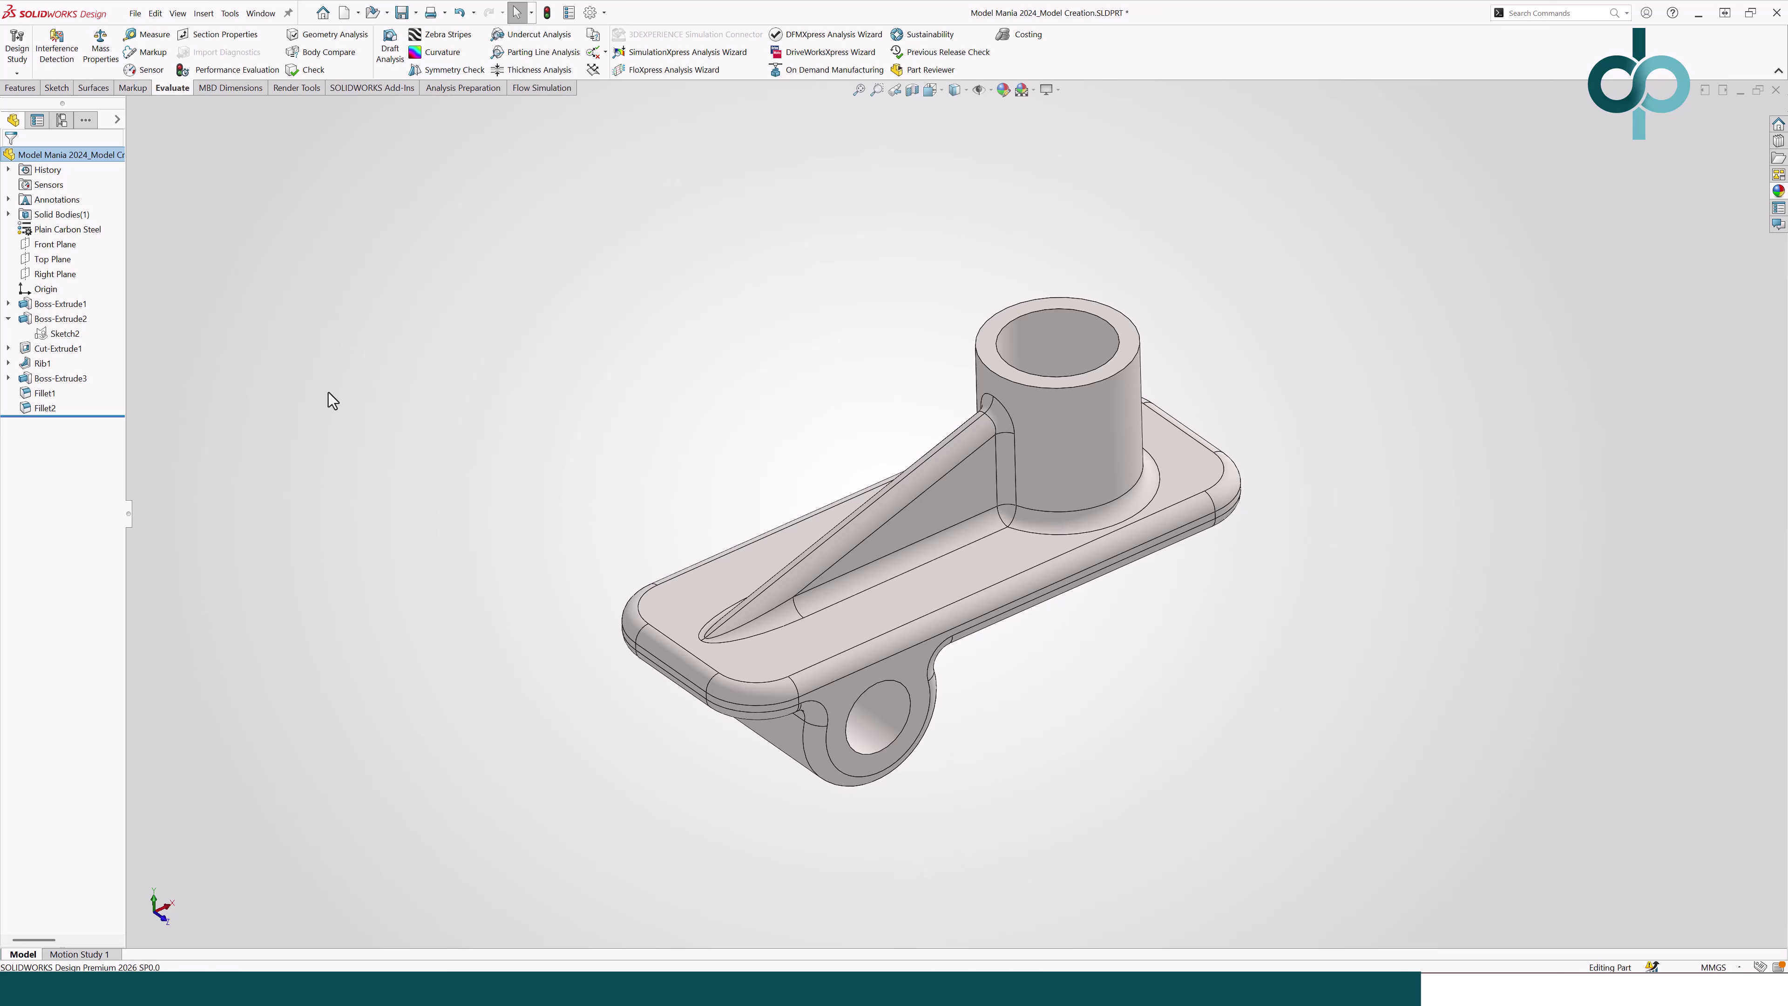
Step: Roll the model back before both fillets and delete the 20 mm outer diameter dimension from the vertical boss's sketch
{"action": "left_click_drag", "start_coordinate": [120, 414], "coordinate": [112, 386]}
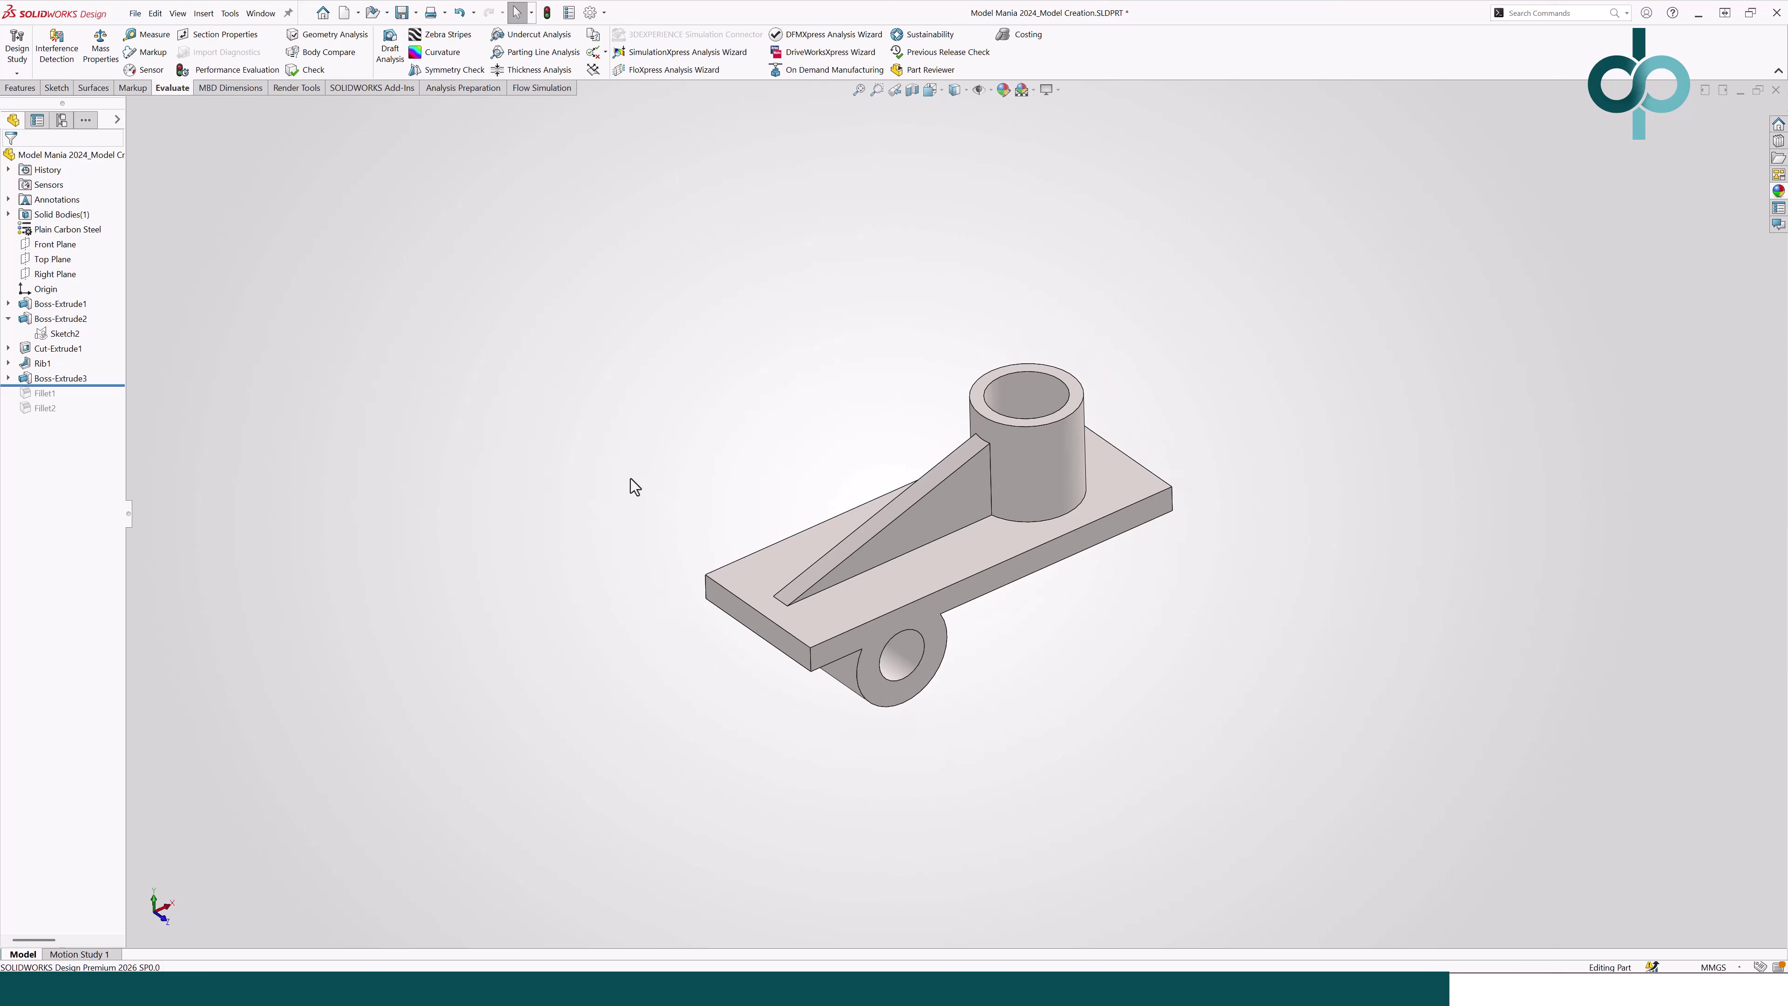
{"action": "middle_click_drag", "start_coordinate": [631, 487], "coordinate": [655, 598]}
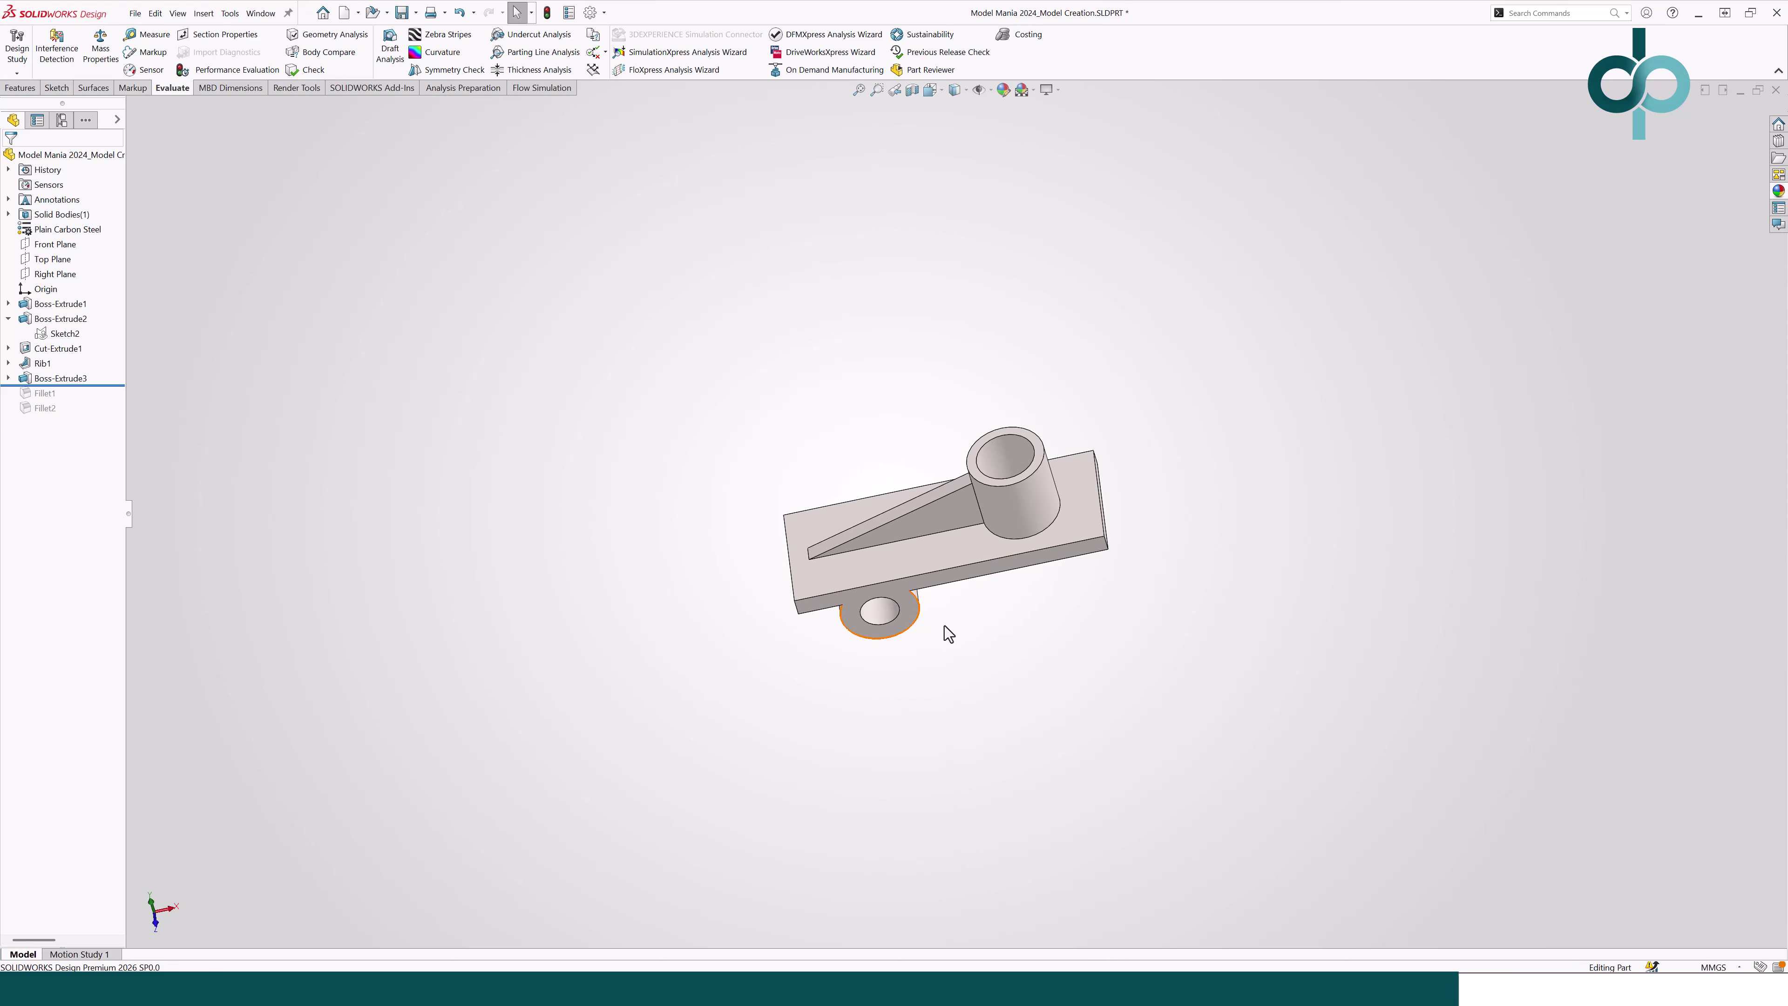
{"action": "left_click", "coordinate": [1038, 516]}
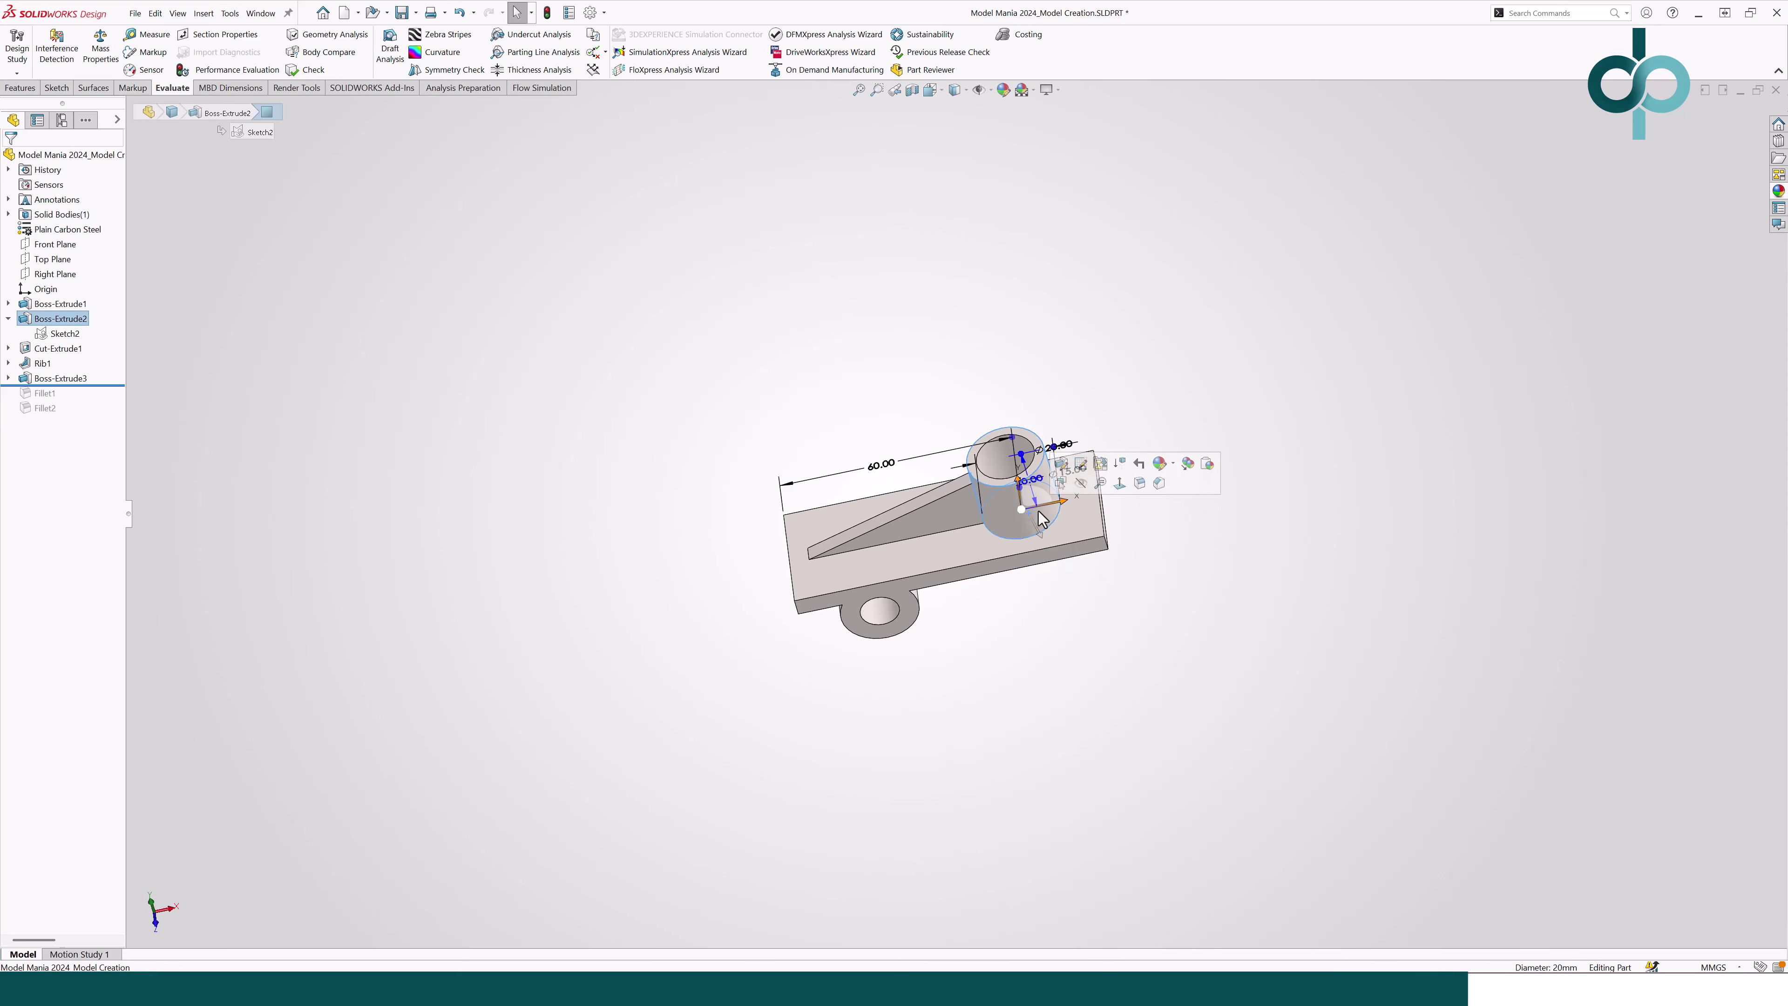
{"action": "left_click", "coordinate": [1081, 464]}
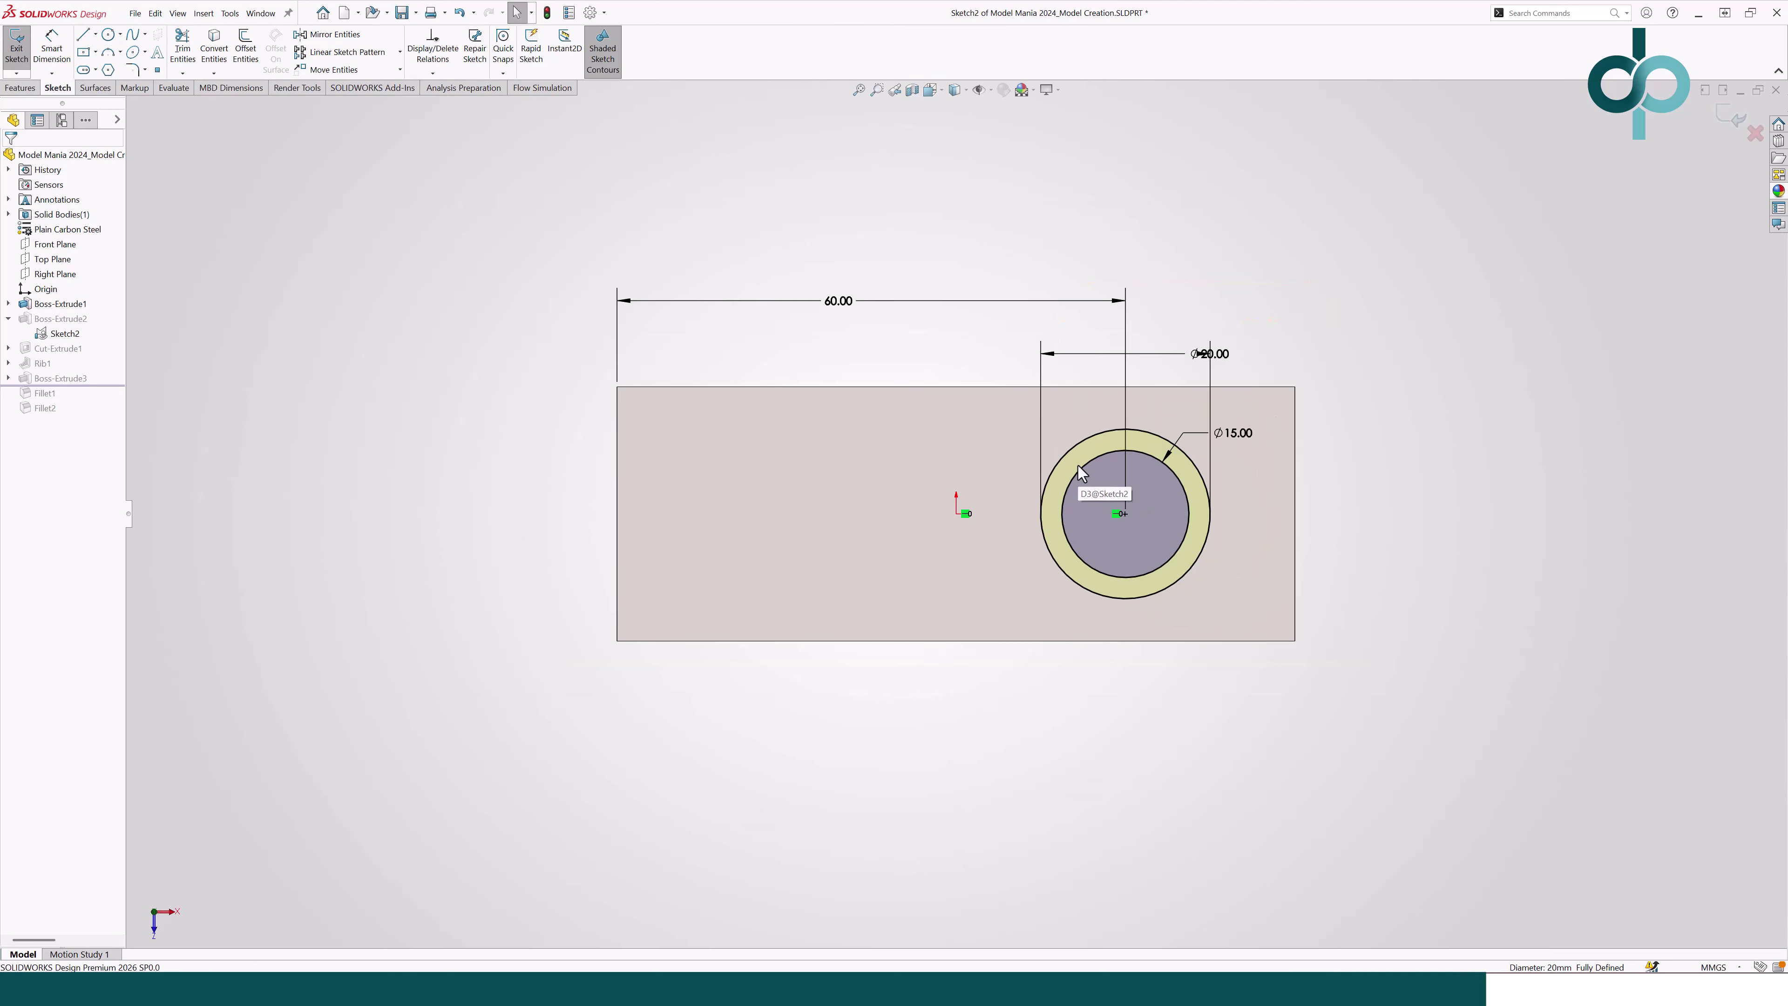
{"action": "left_click", "coordinate": [1224, 360]}
{"action": "key", "text": "Delete"}
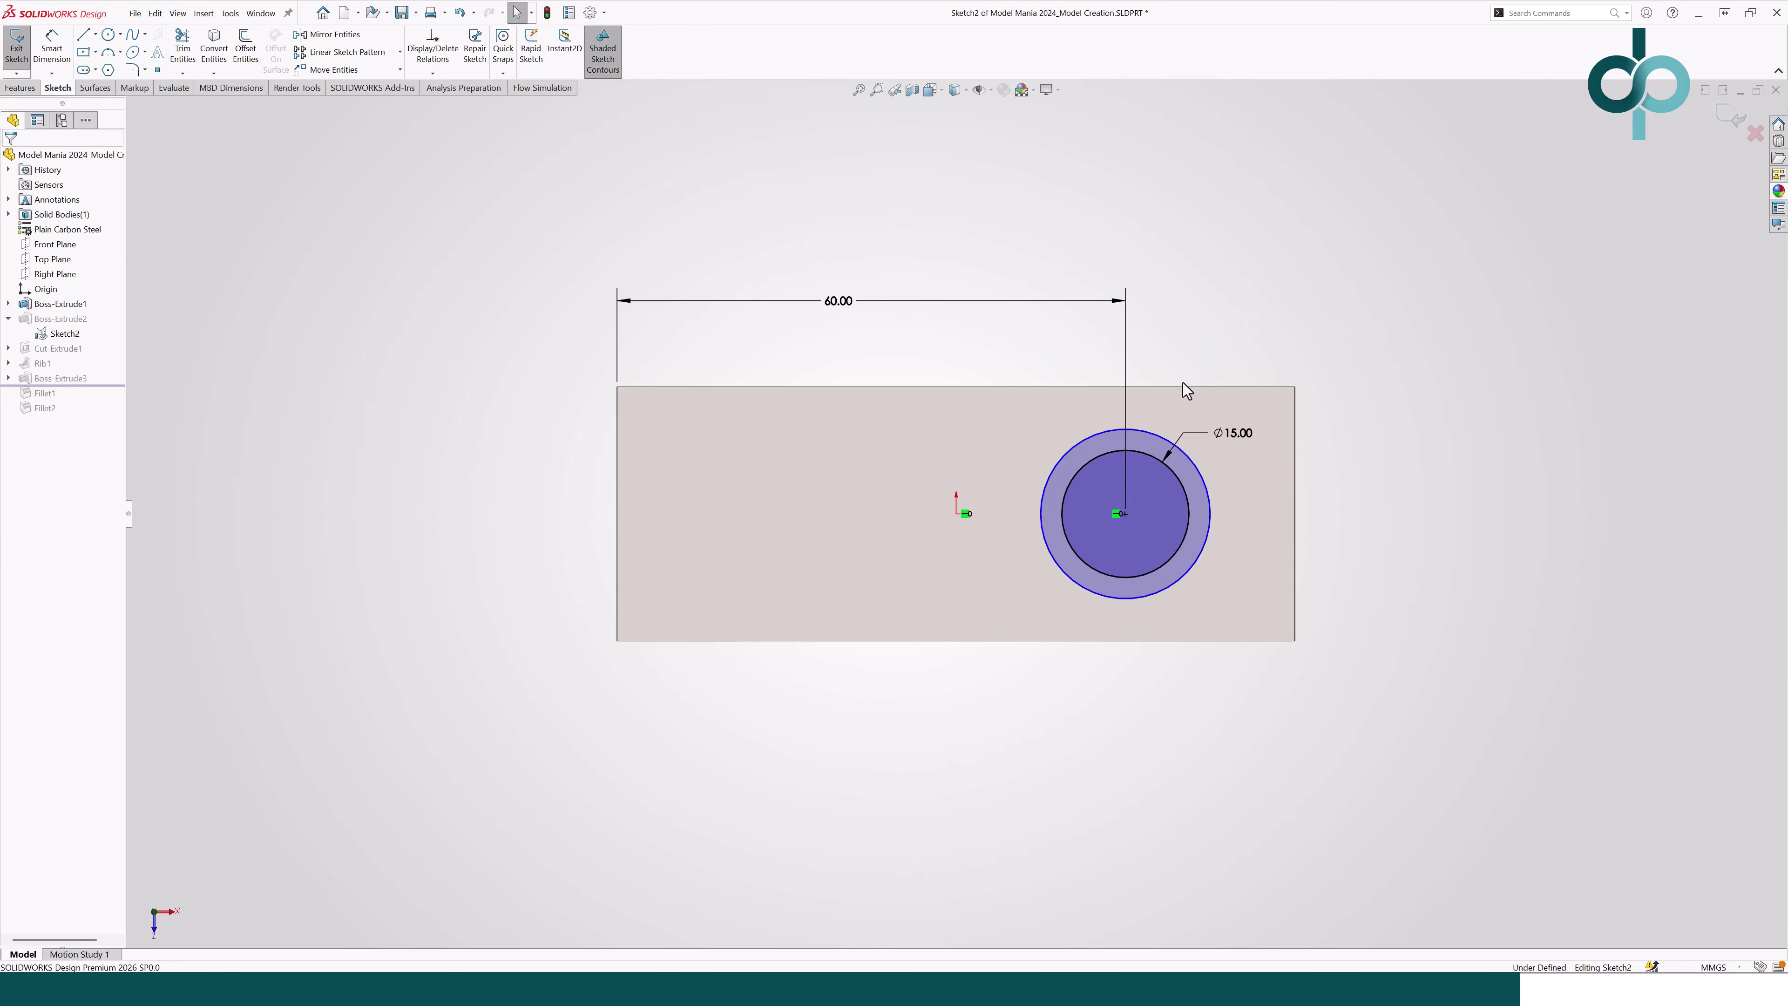
Step: Make the boss's outer circle tangent to the plate's long edge and finish editing the sketch
{"action": "left_click", "coordinate": [1160, 437]}
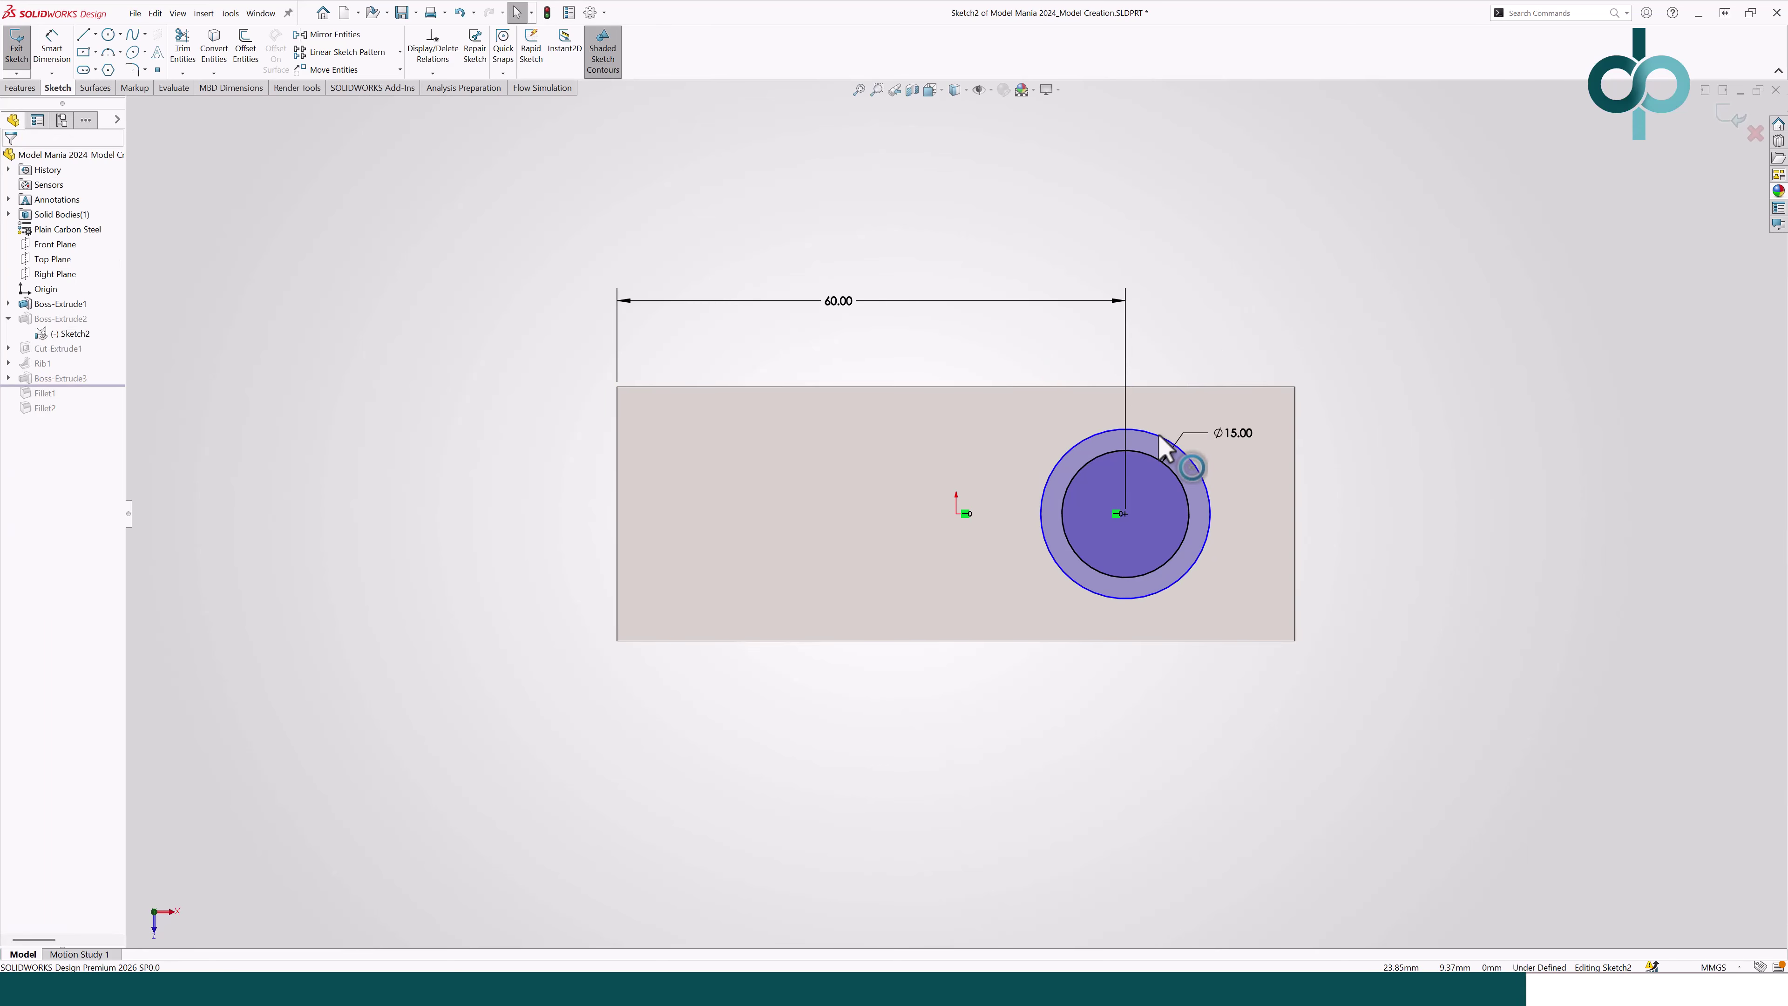
{"action": "left_click", "coordinate": [1156, 387], "text": "ctrl"}
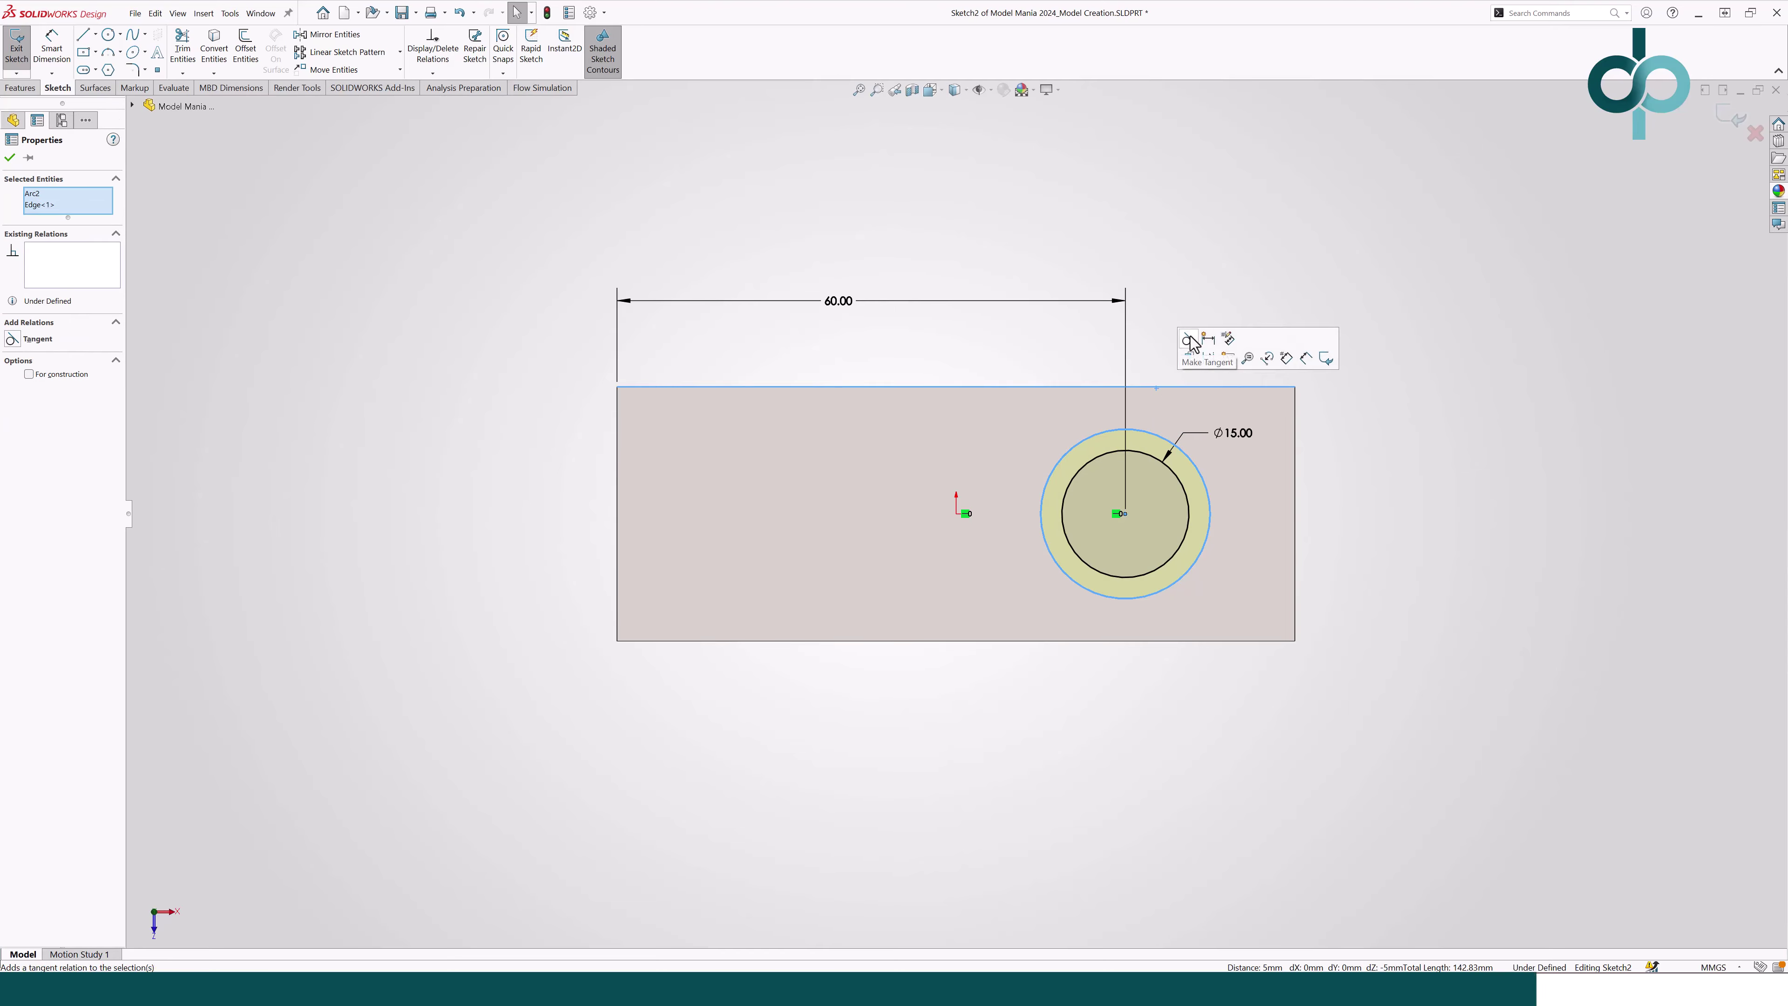
{"action": "left_click", "coordinate": [1188, 338]}
{"action": "left_click", "coordinate": [1281, 723]}
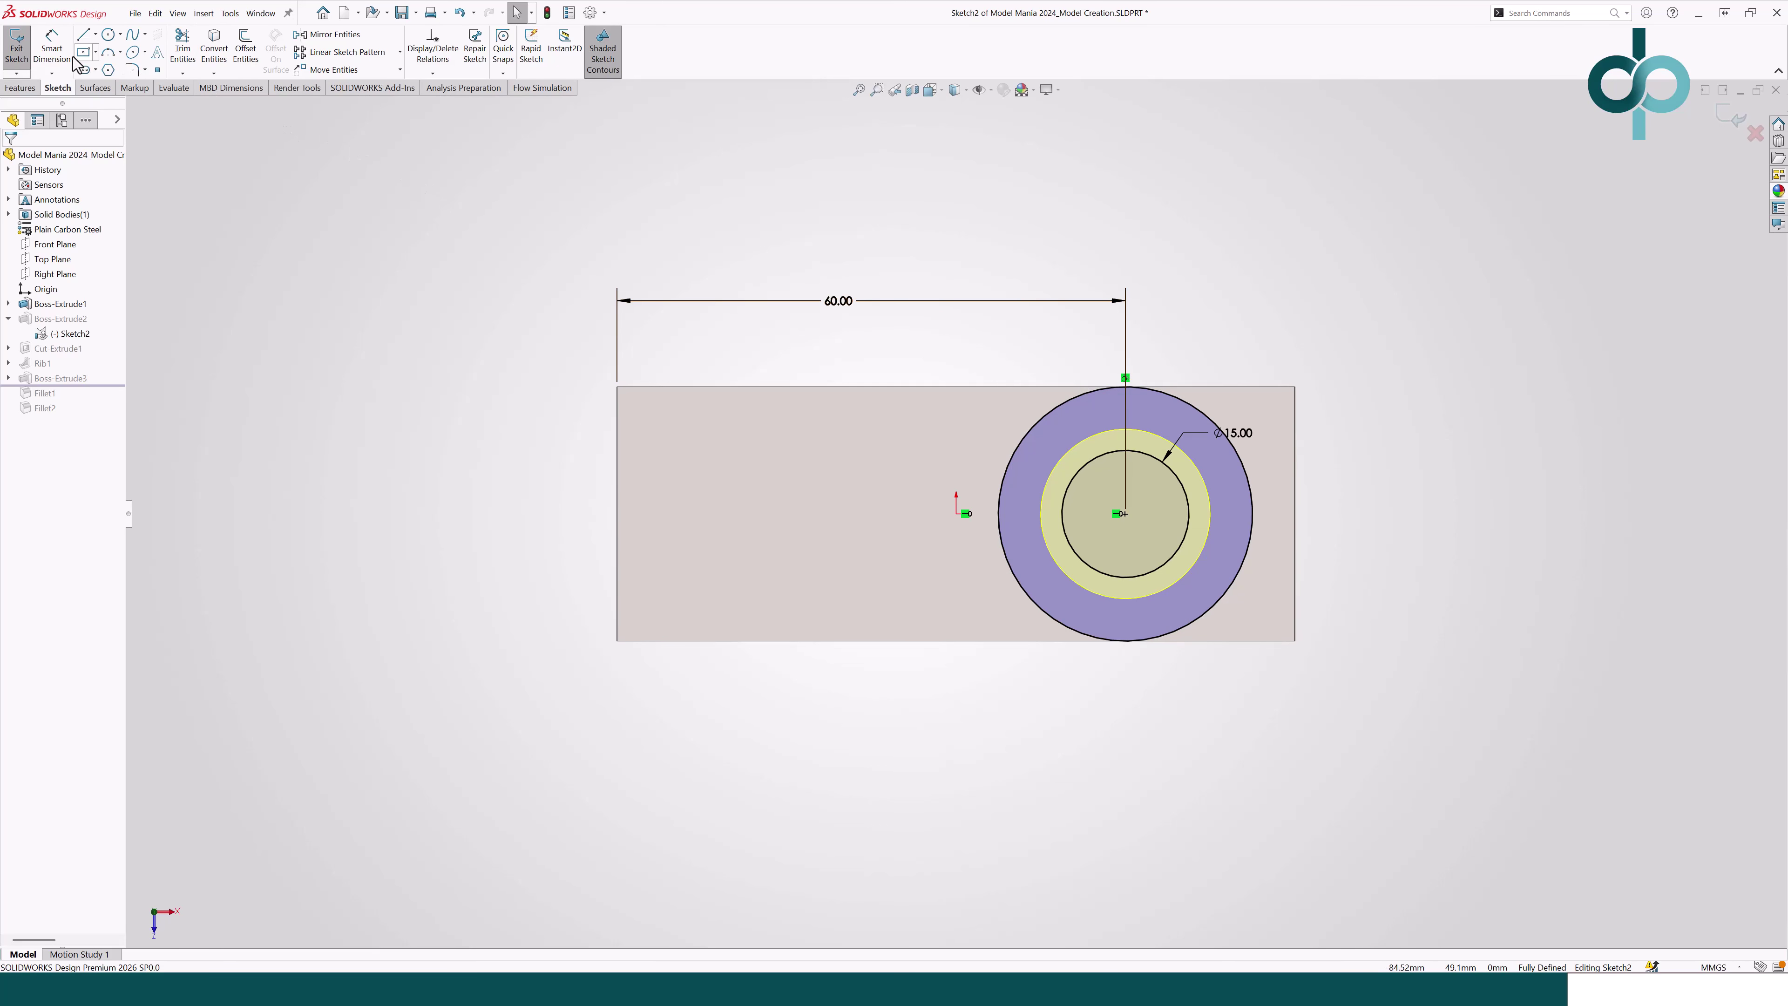
{"action": "left_click", "coordinate": [16, 48]}
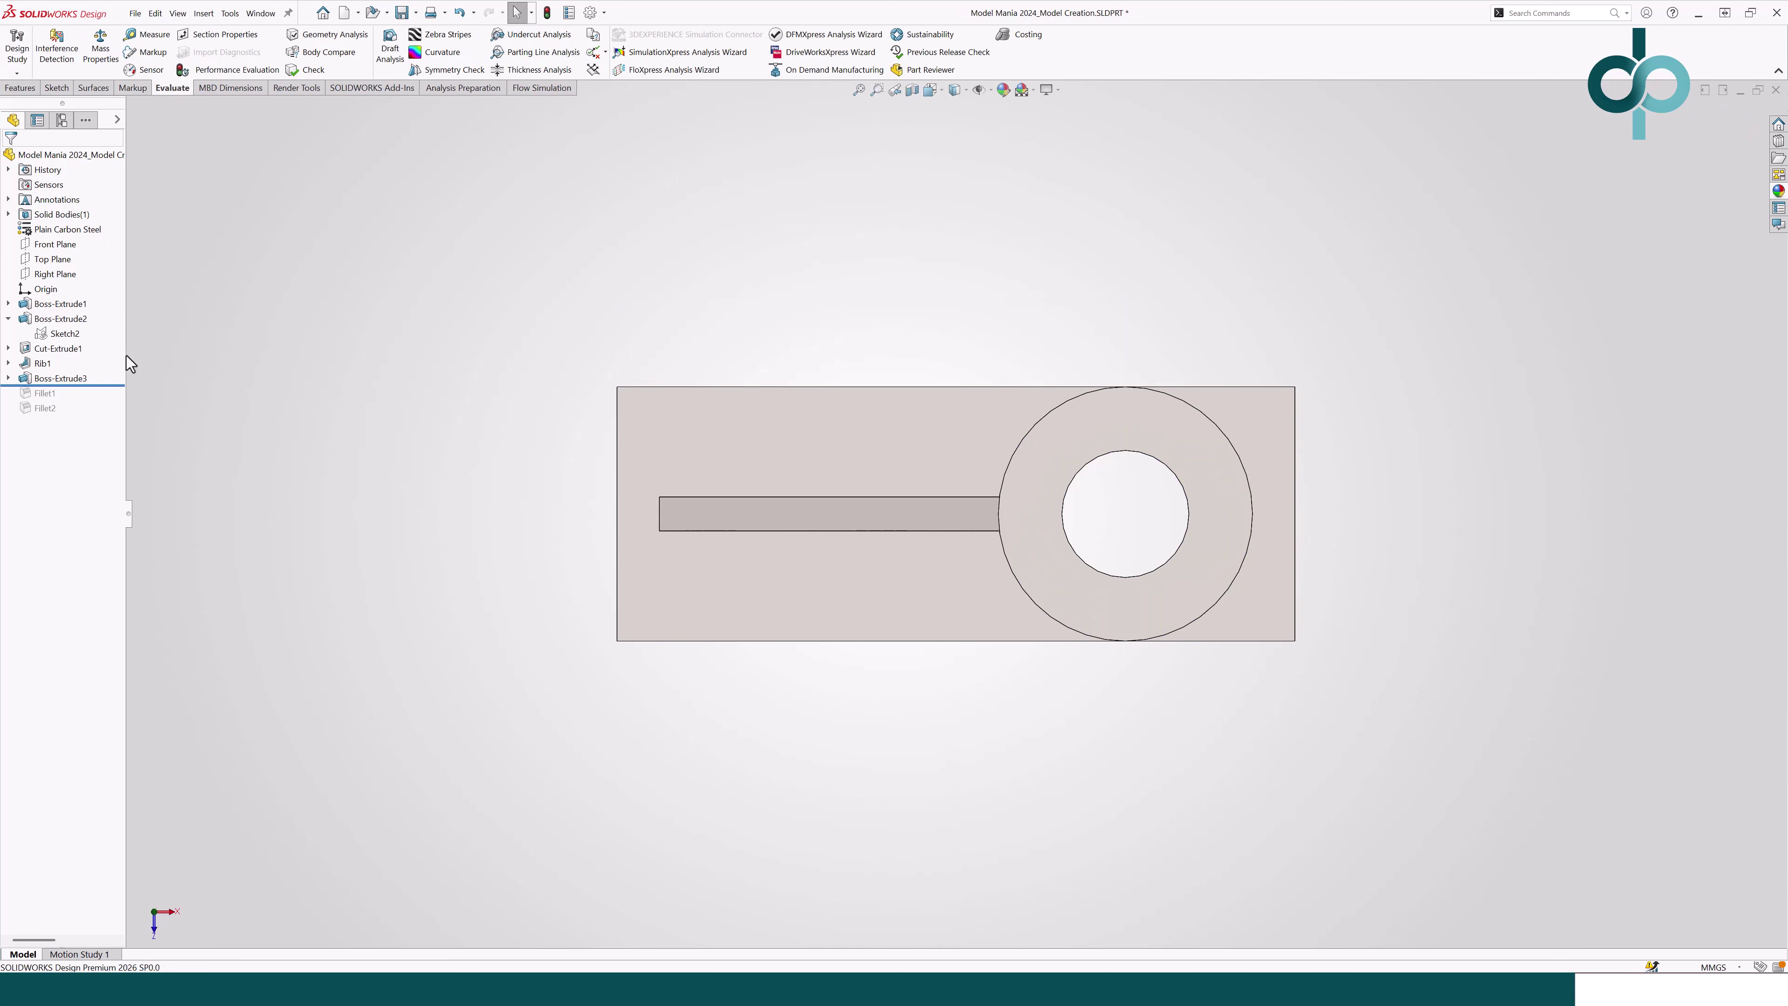
Step: Roll back to just after the vertical boss and sketch the plate area beyond it by converting that top face's edges
{"action": "left_click_drag", "start_coordinate": [108, 386], "coordinate": [115, 343]}
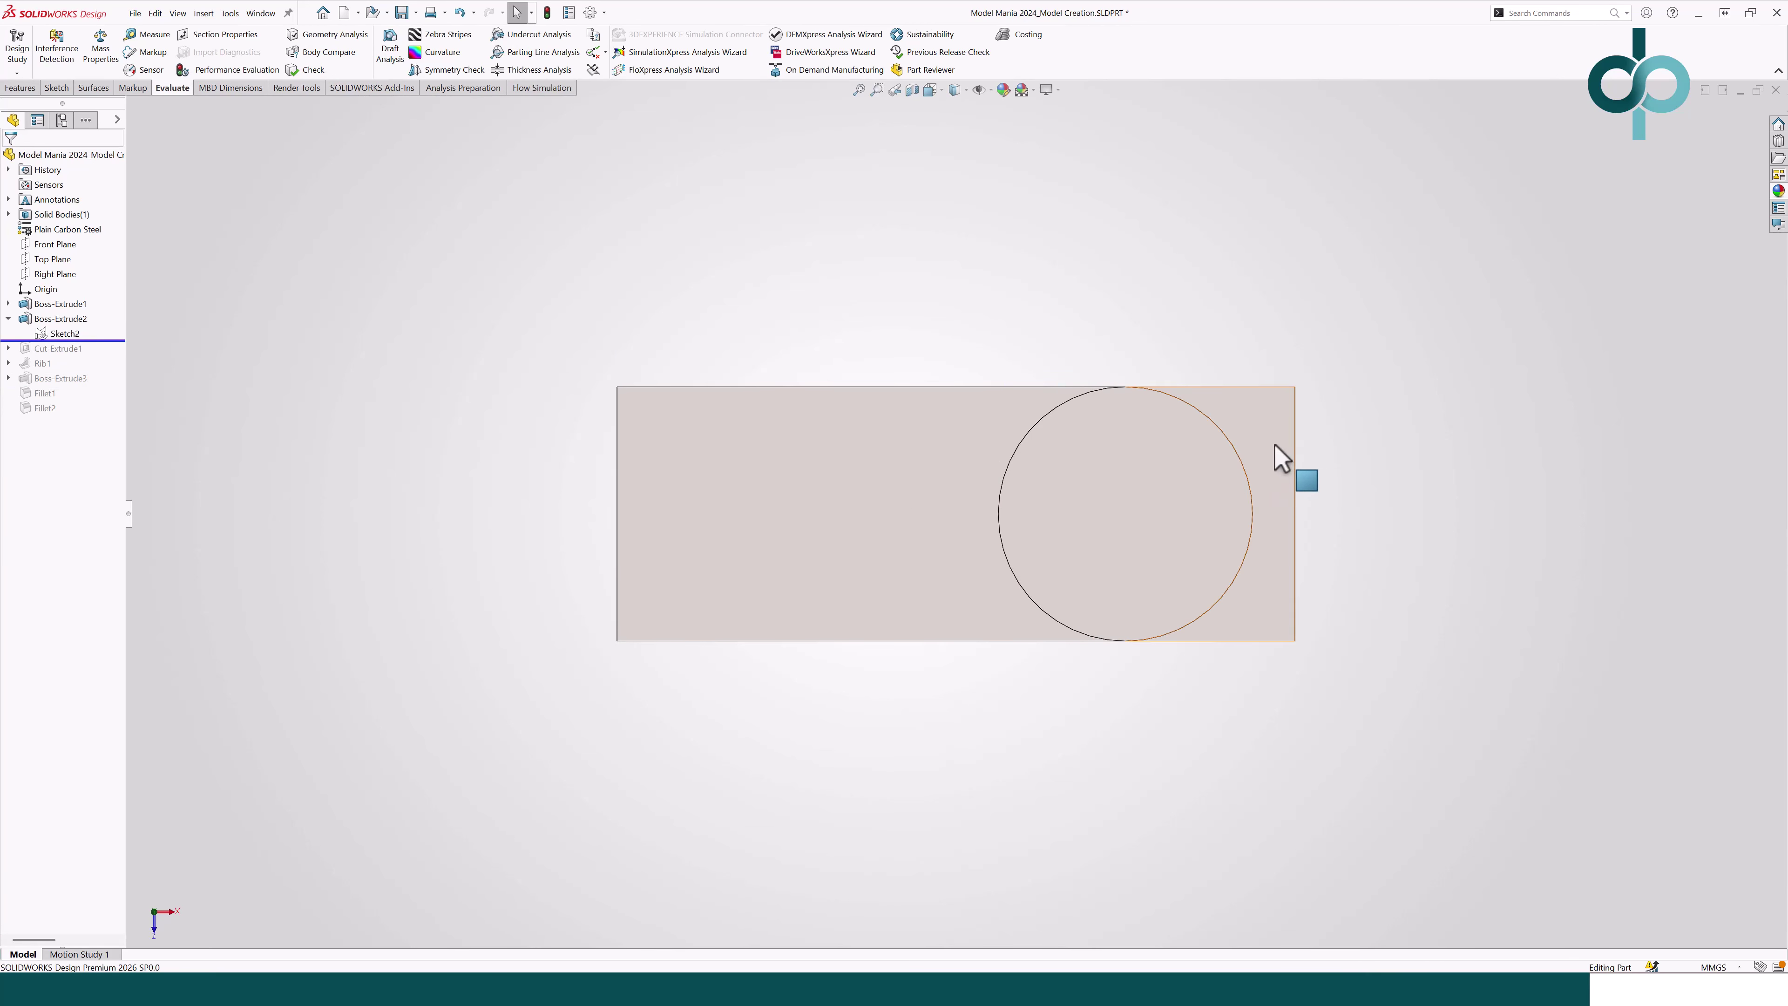
{"action": "left_click", "coordinate": [1293, 468]}
{"action": "left_click", "coordinate": [1323, 413]}
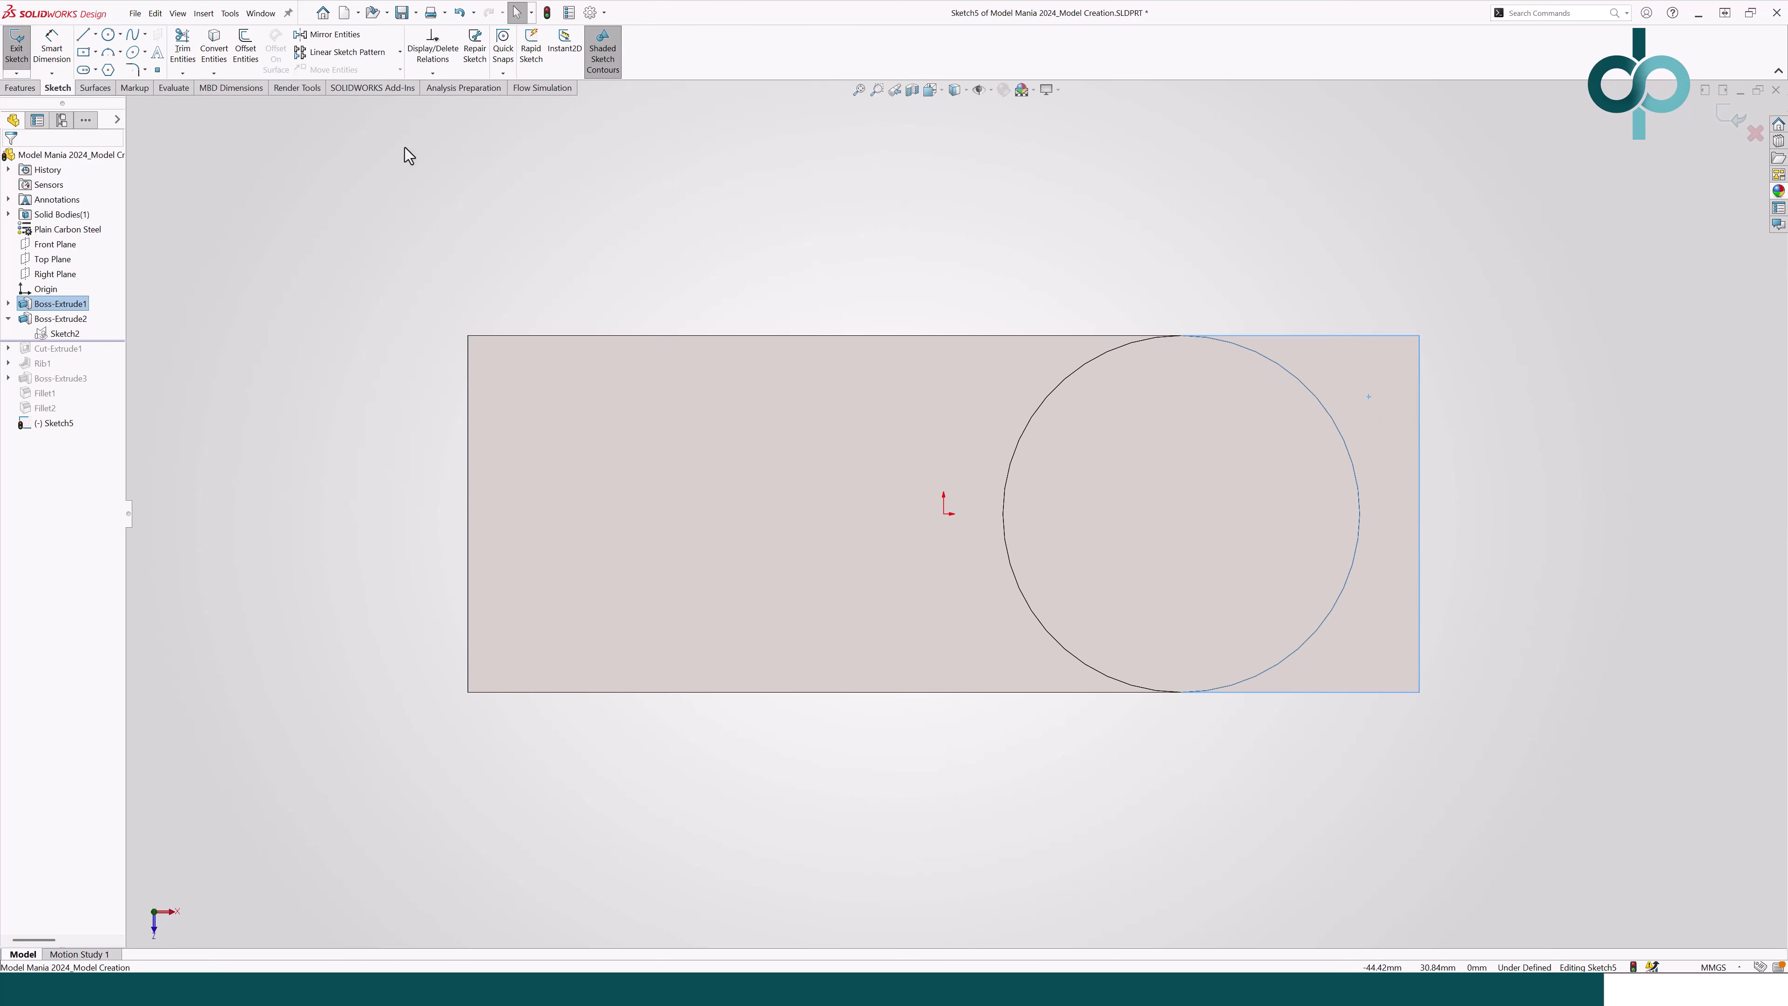
{"action": "left_click", "coordinate": [213, 67]}
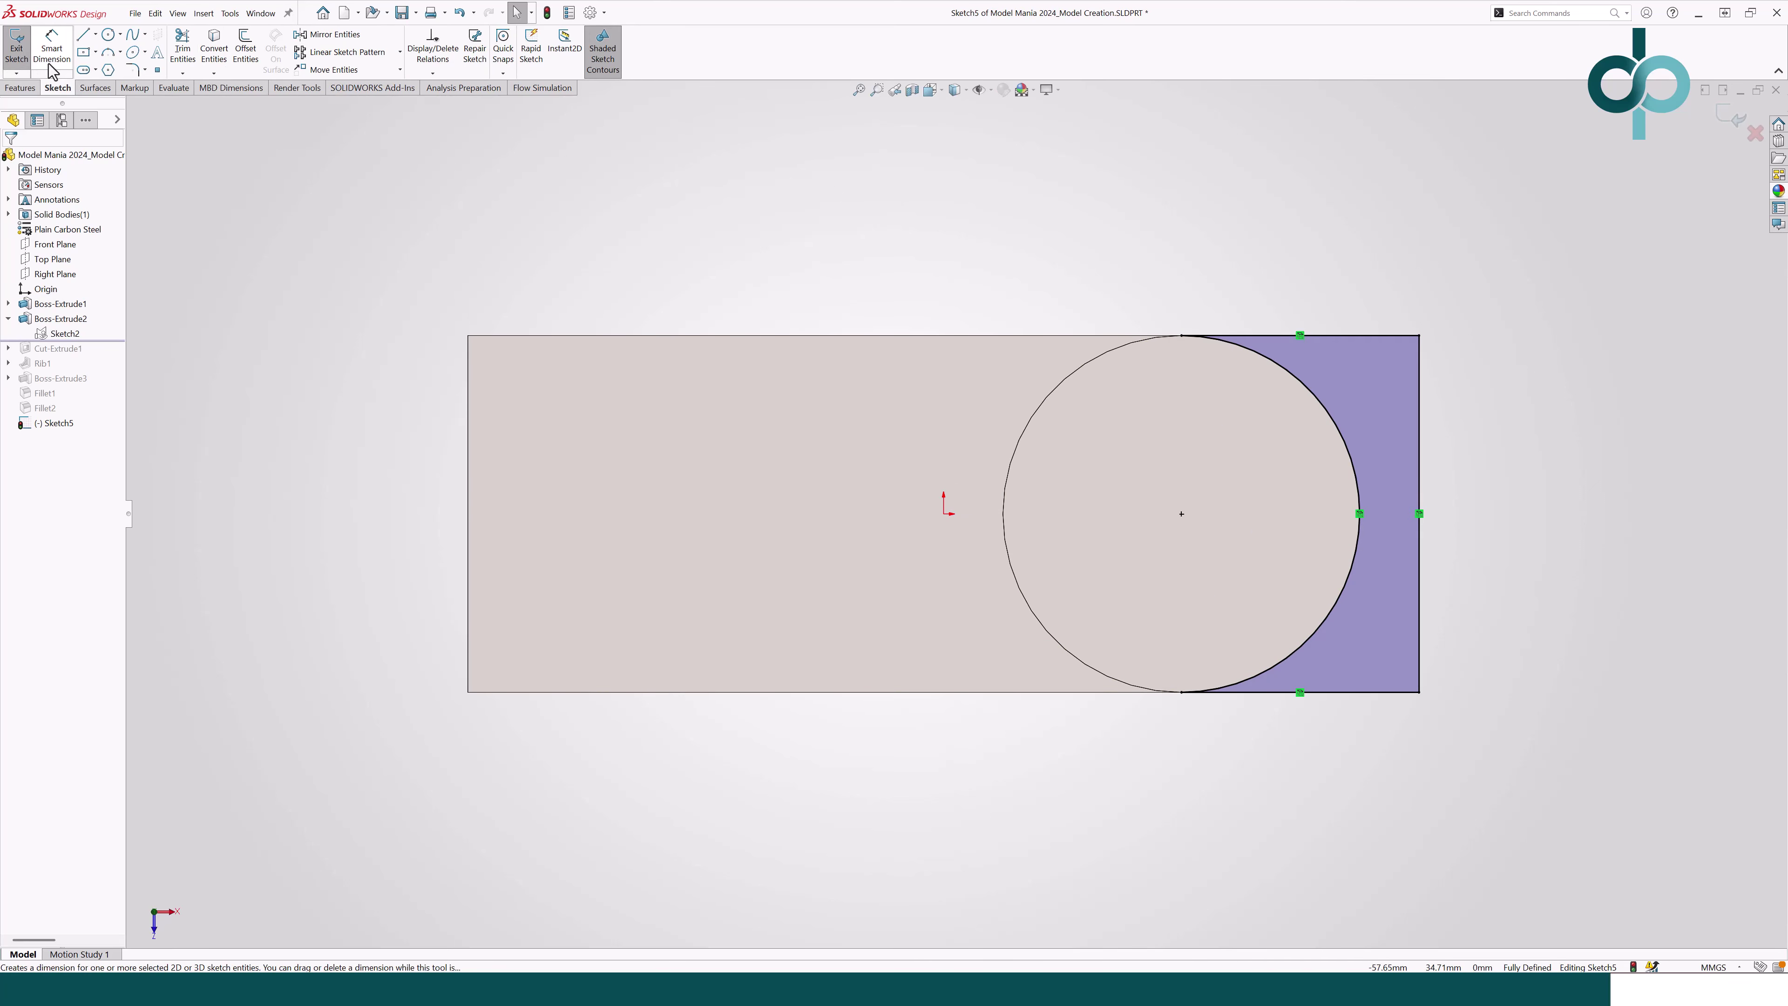
Step: Cut away the converted plate-end profile with the Through All - Both end condition
{"action": "left_click", "coordinate": [21, 88]}
{"action": "left_click", "coordinate": [230, 49]}
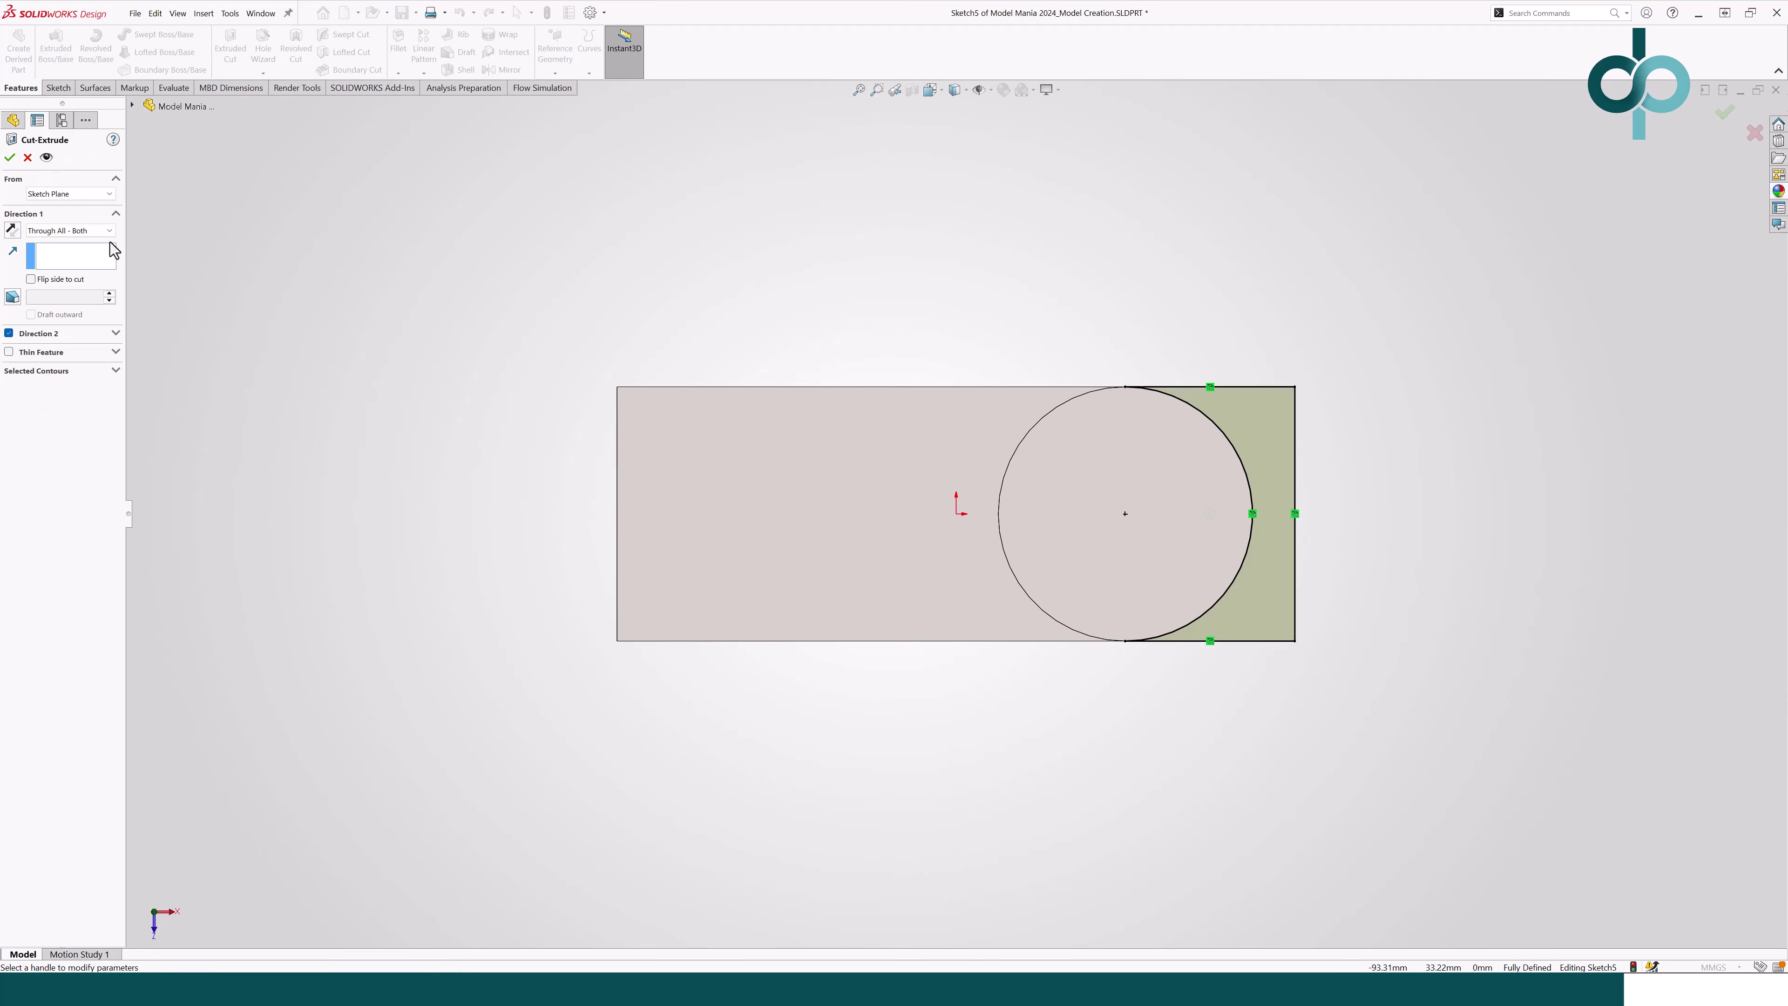
{"action": "left_click", "coordinate": [10, 158]}
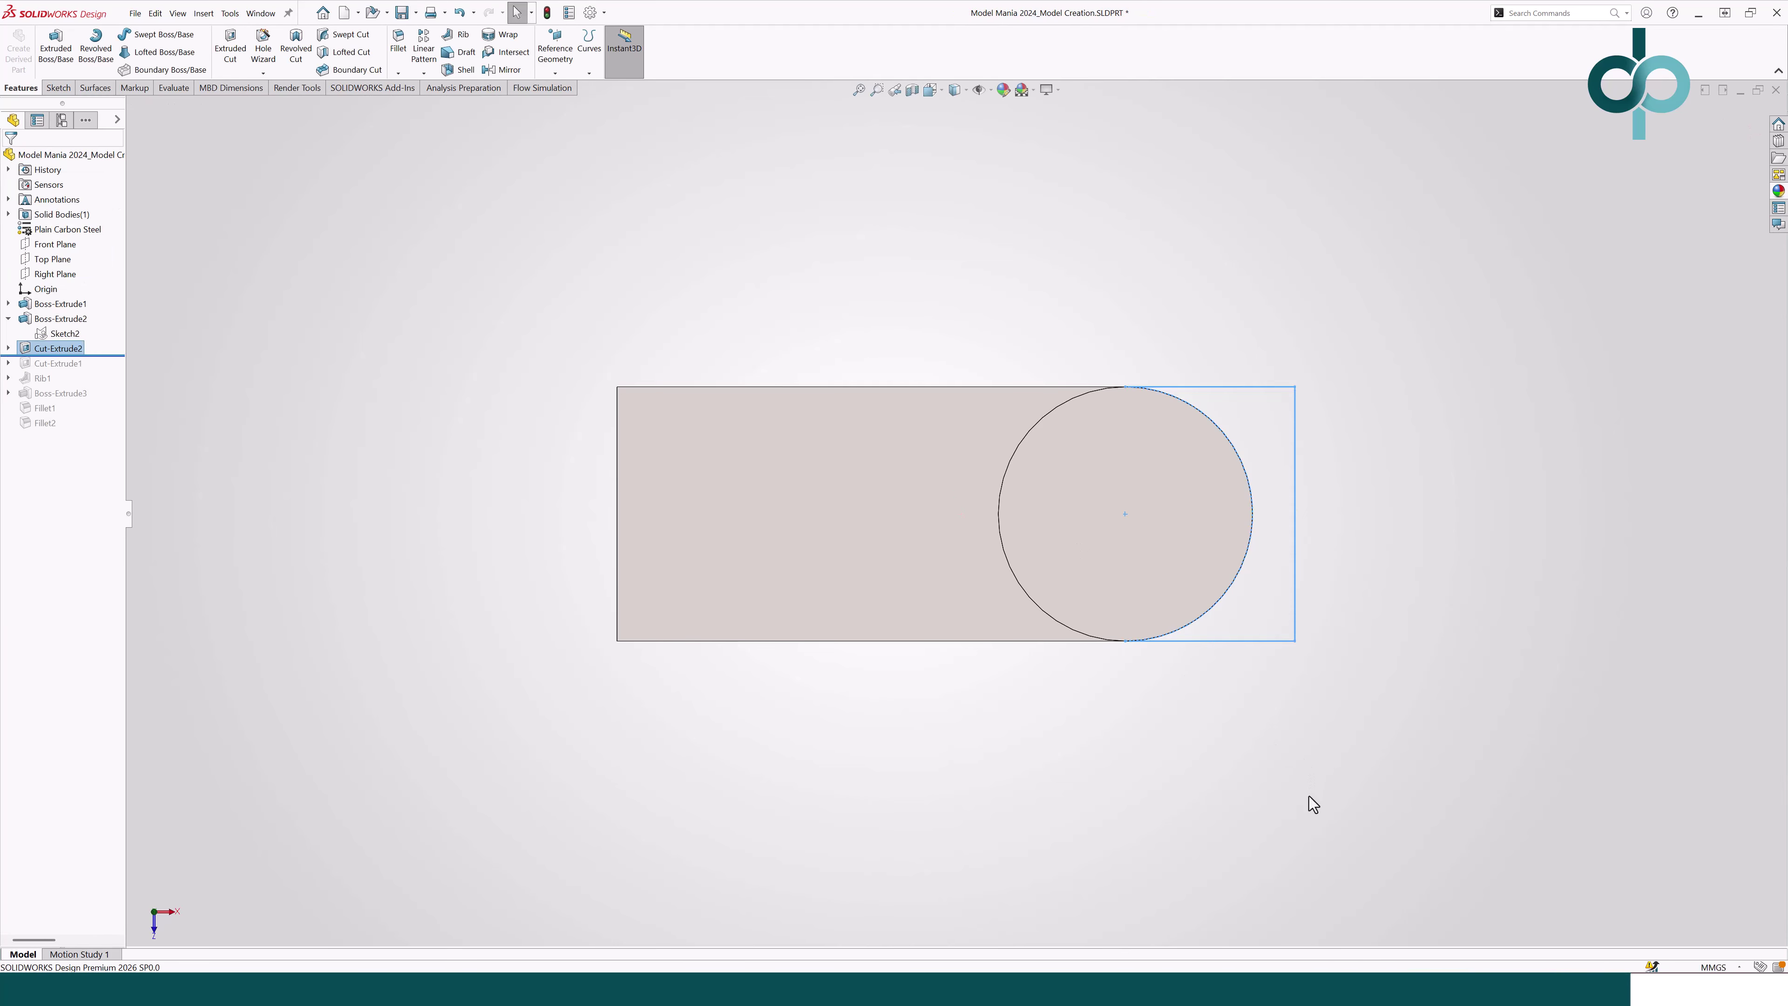
{"action": "mouse_move", "coordinate": [1309, 799]}
{"action": "middle_mouse_down"}
{"action": "mouse_move", "coordinate": [1301, 438]}
{"action": "mouse_move", "coordinate": [1368, 499]}
{"action": "mouse_move", "coordinate": [1362, 521]}
{"action": "middle_mouse_up"}
{"action": "left_click", "coordinate": [1337, 671]}
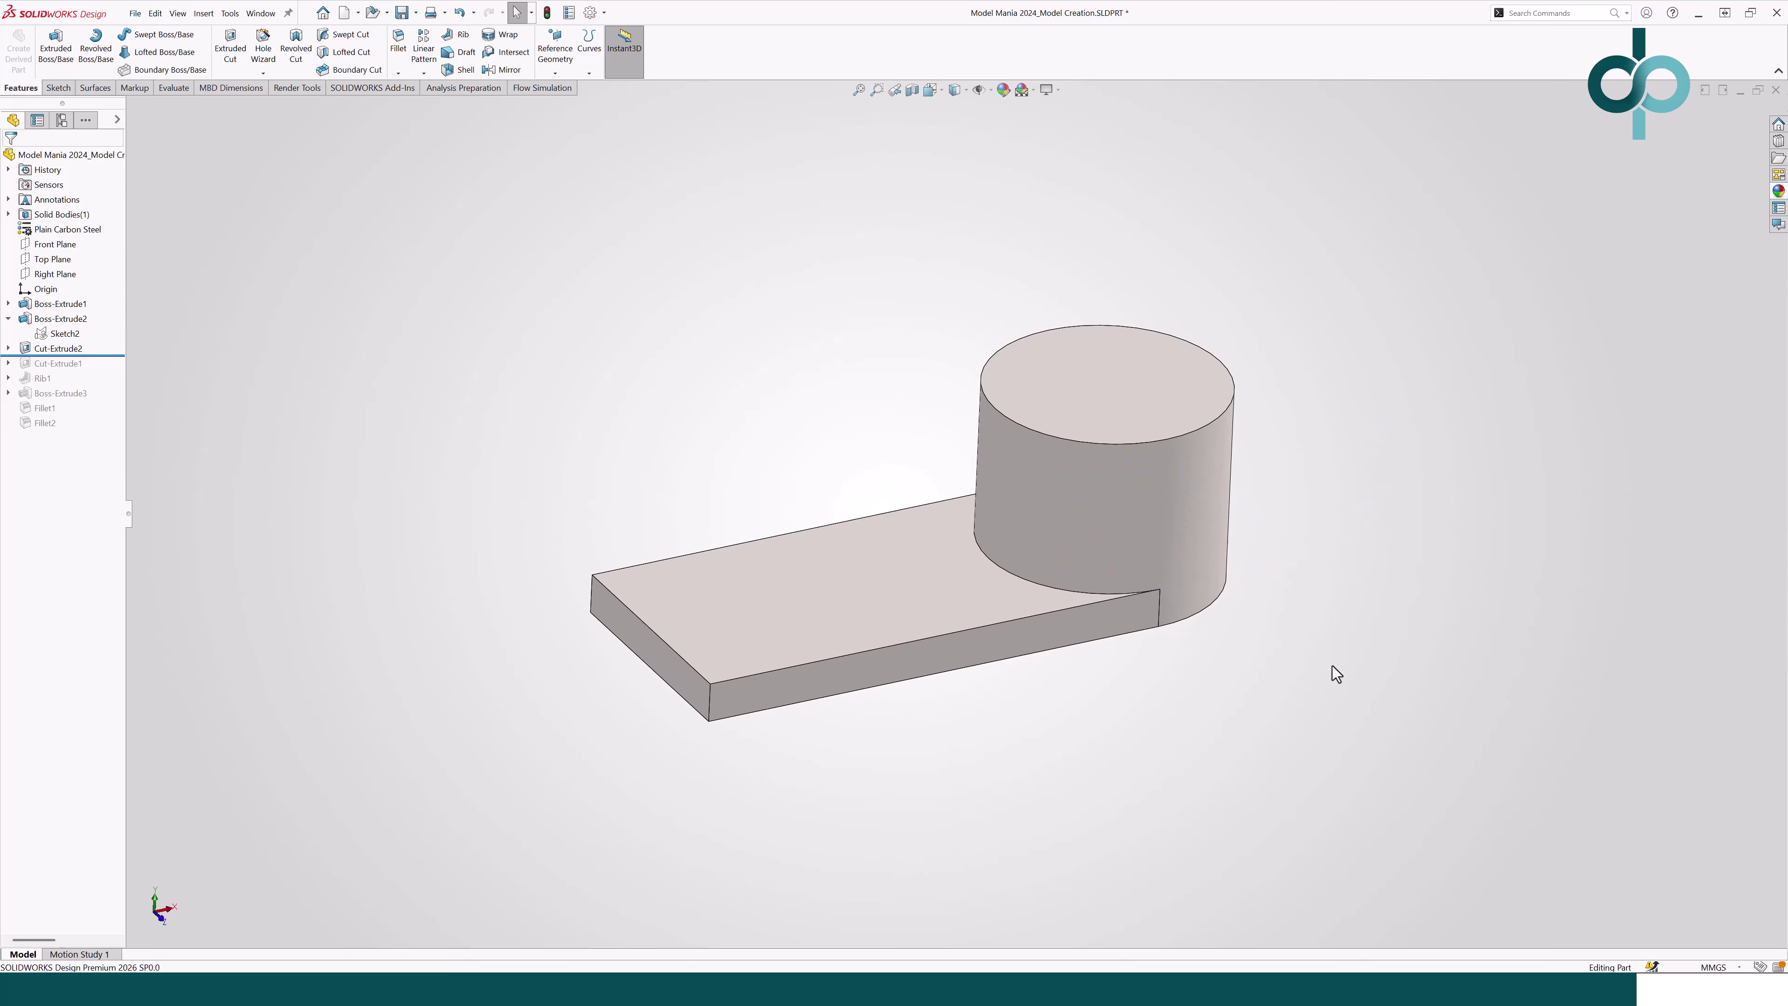
Step: Roll the model forward to include the bore, rib and tube boss, keeping both fillets rolled back
{"action": "left_click_drag", "start_coordinate": [107, 357], "coordinate": [116, 399]}
{"action": "scroll", "coordinate": [836, 518], "scroll_direction": "up", "scroll_amount": 3}
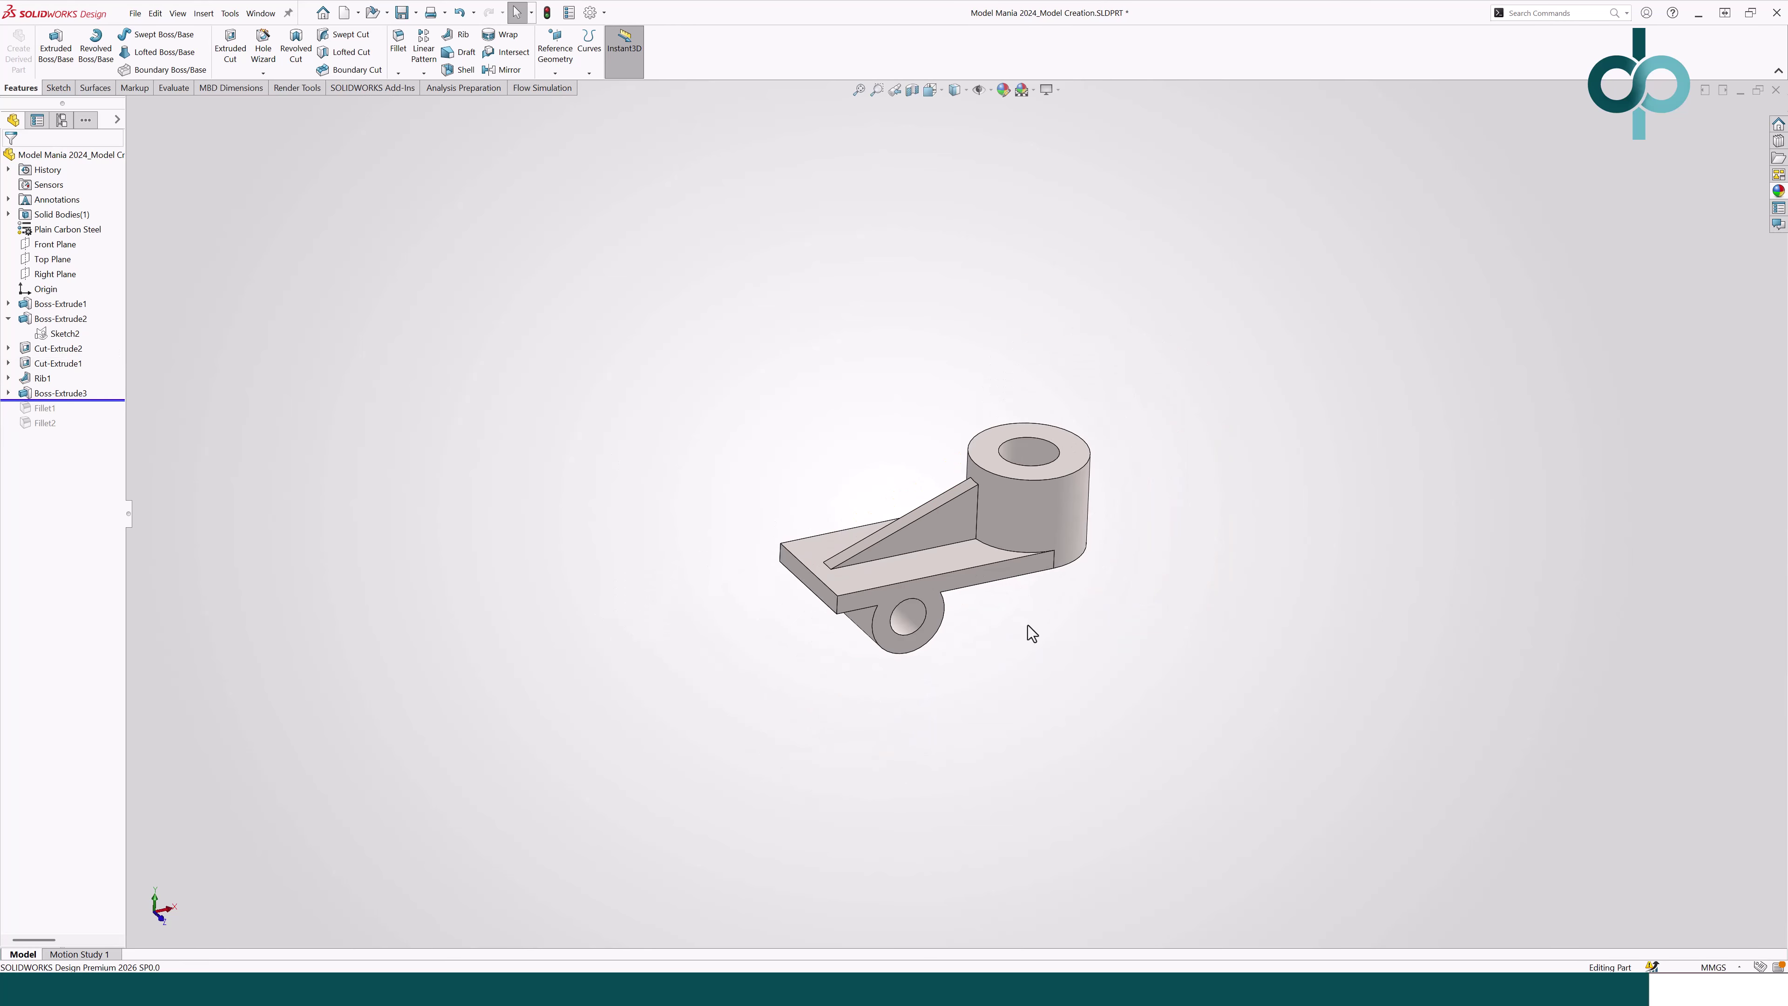
{"action": "scroll", "coordinate": [919, 558], "scroll_direction": "down", "scroll_amount": 4}
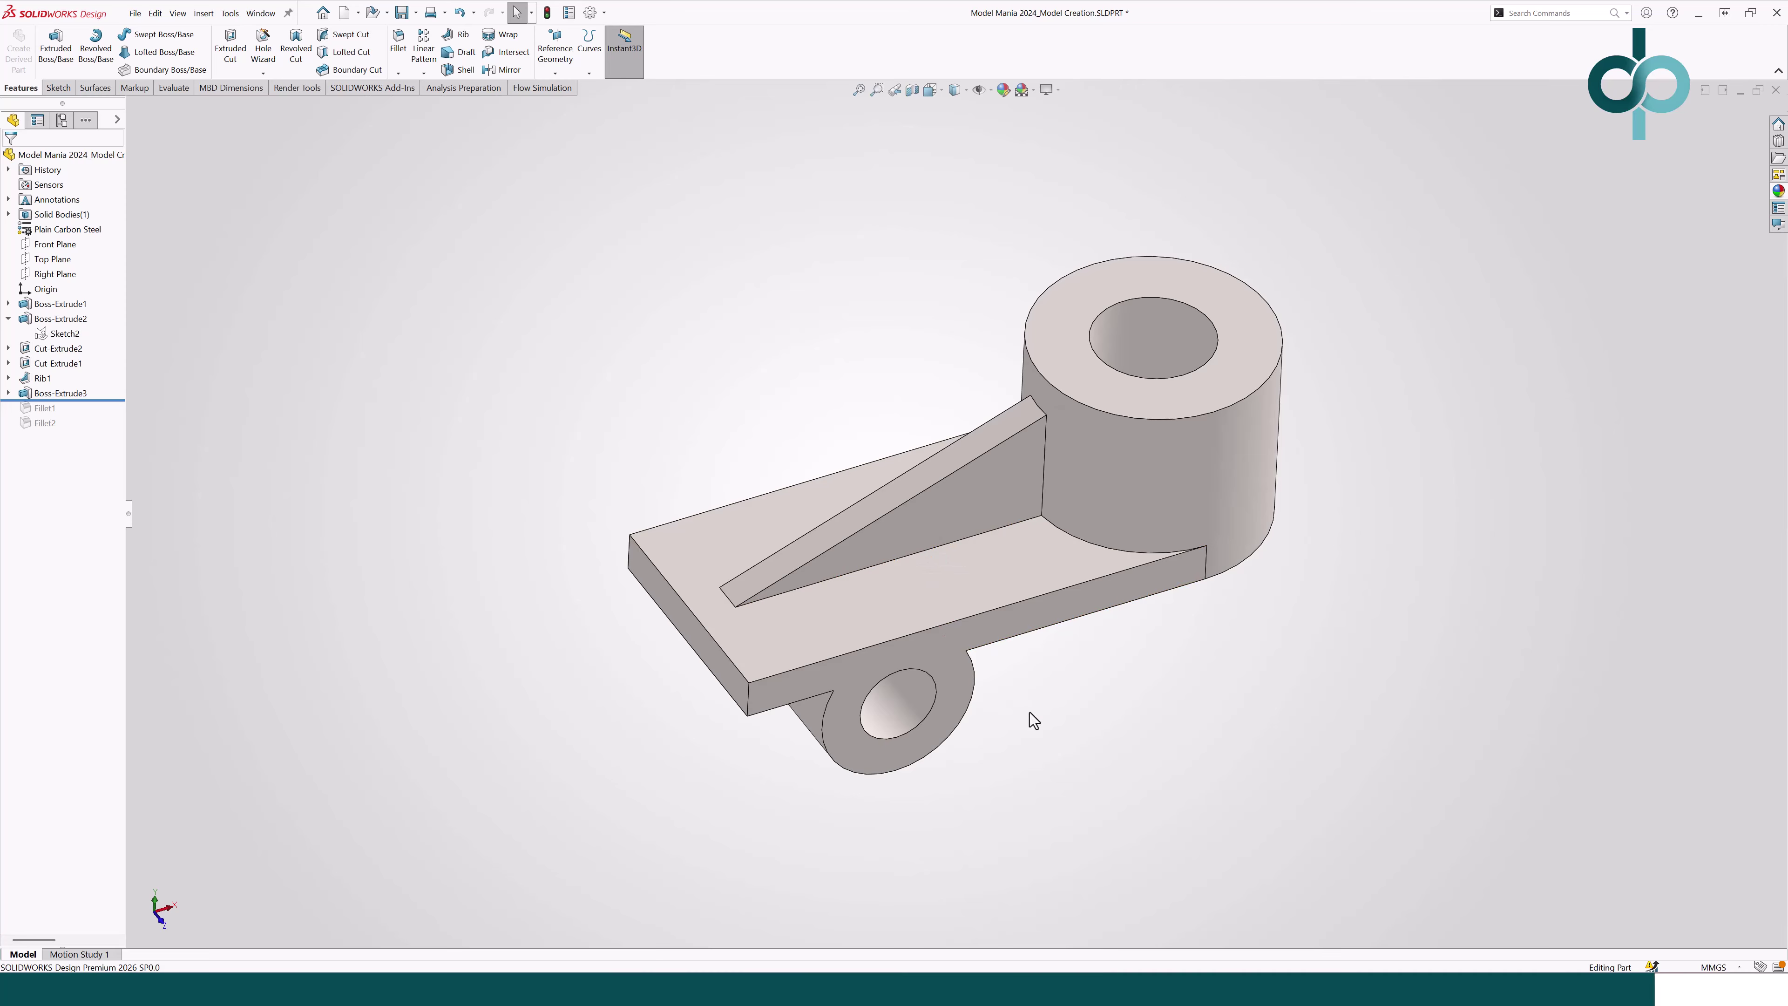
{"action": "middle_click_drag", "start_coordinate": [1030, 719], "coordinate": [1128, 683]}
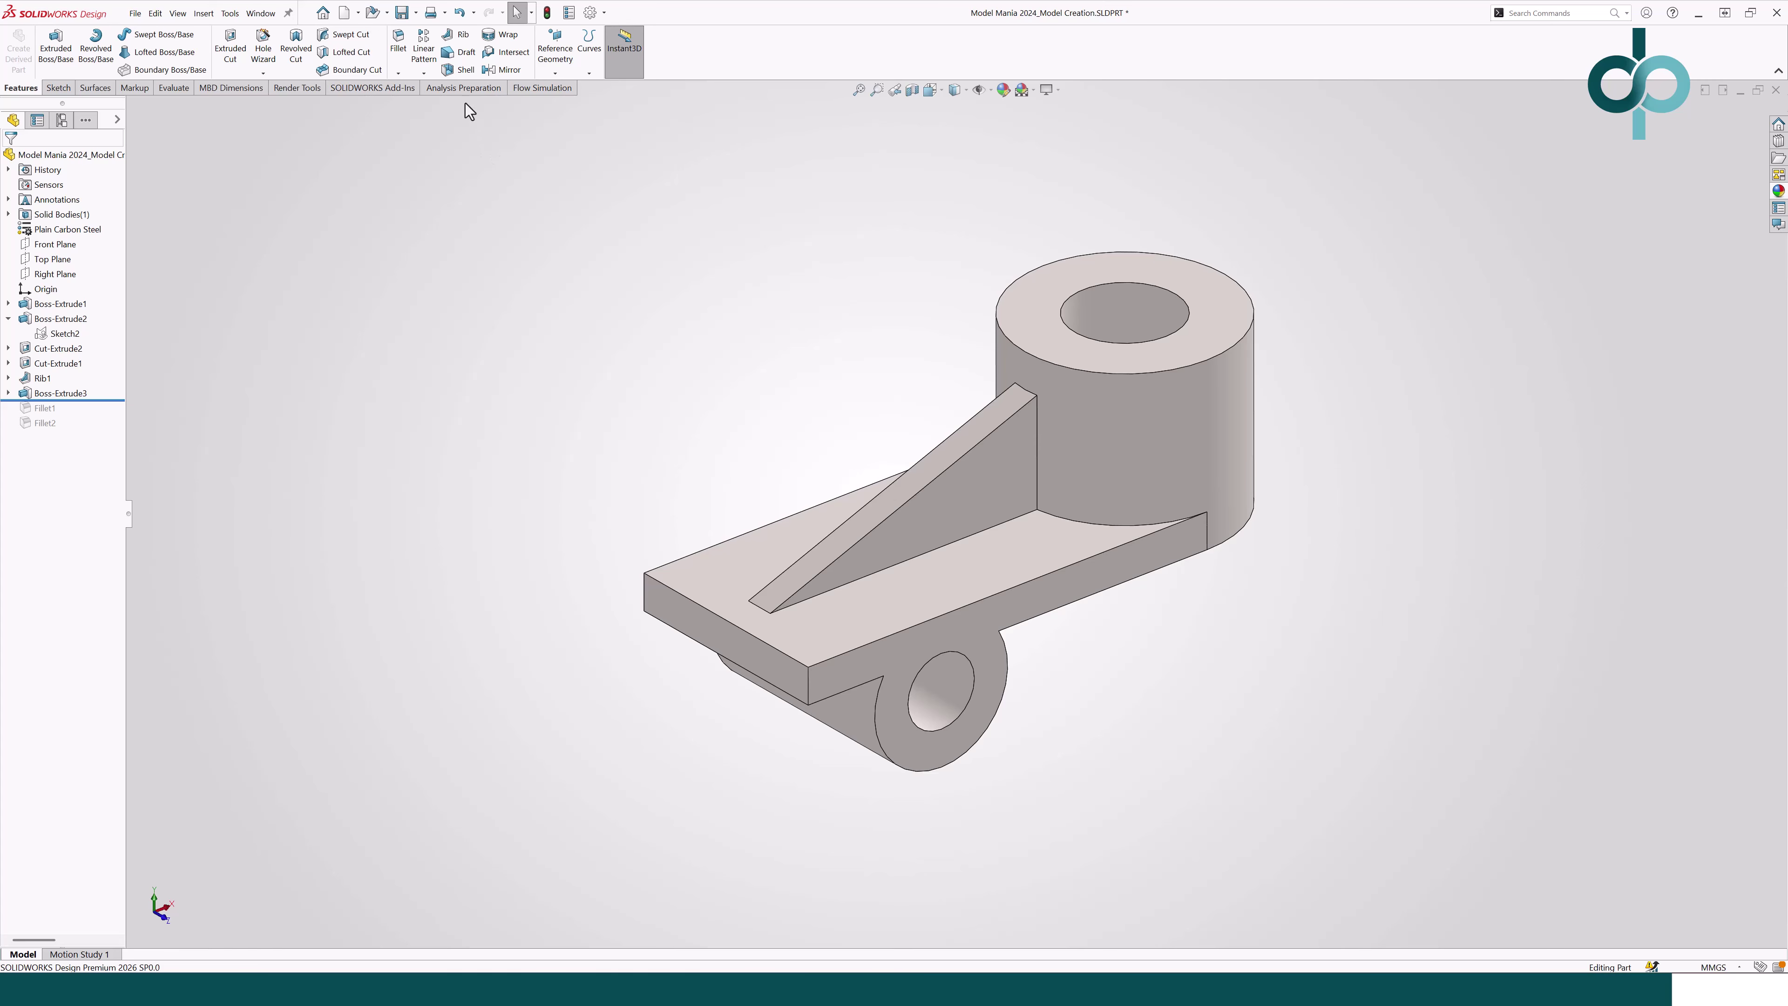
Step: Draft the vertical boss's outer face, the plate's two long sides and its free end face by 5 degrees from the plate's top face
{"action": "left_click", "coordinate": [465, 53]}
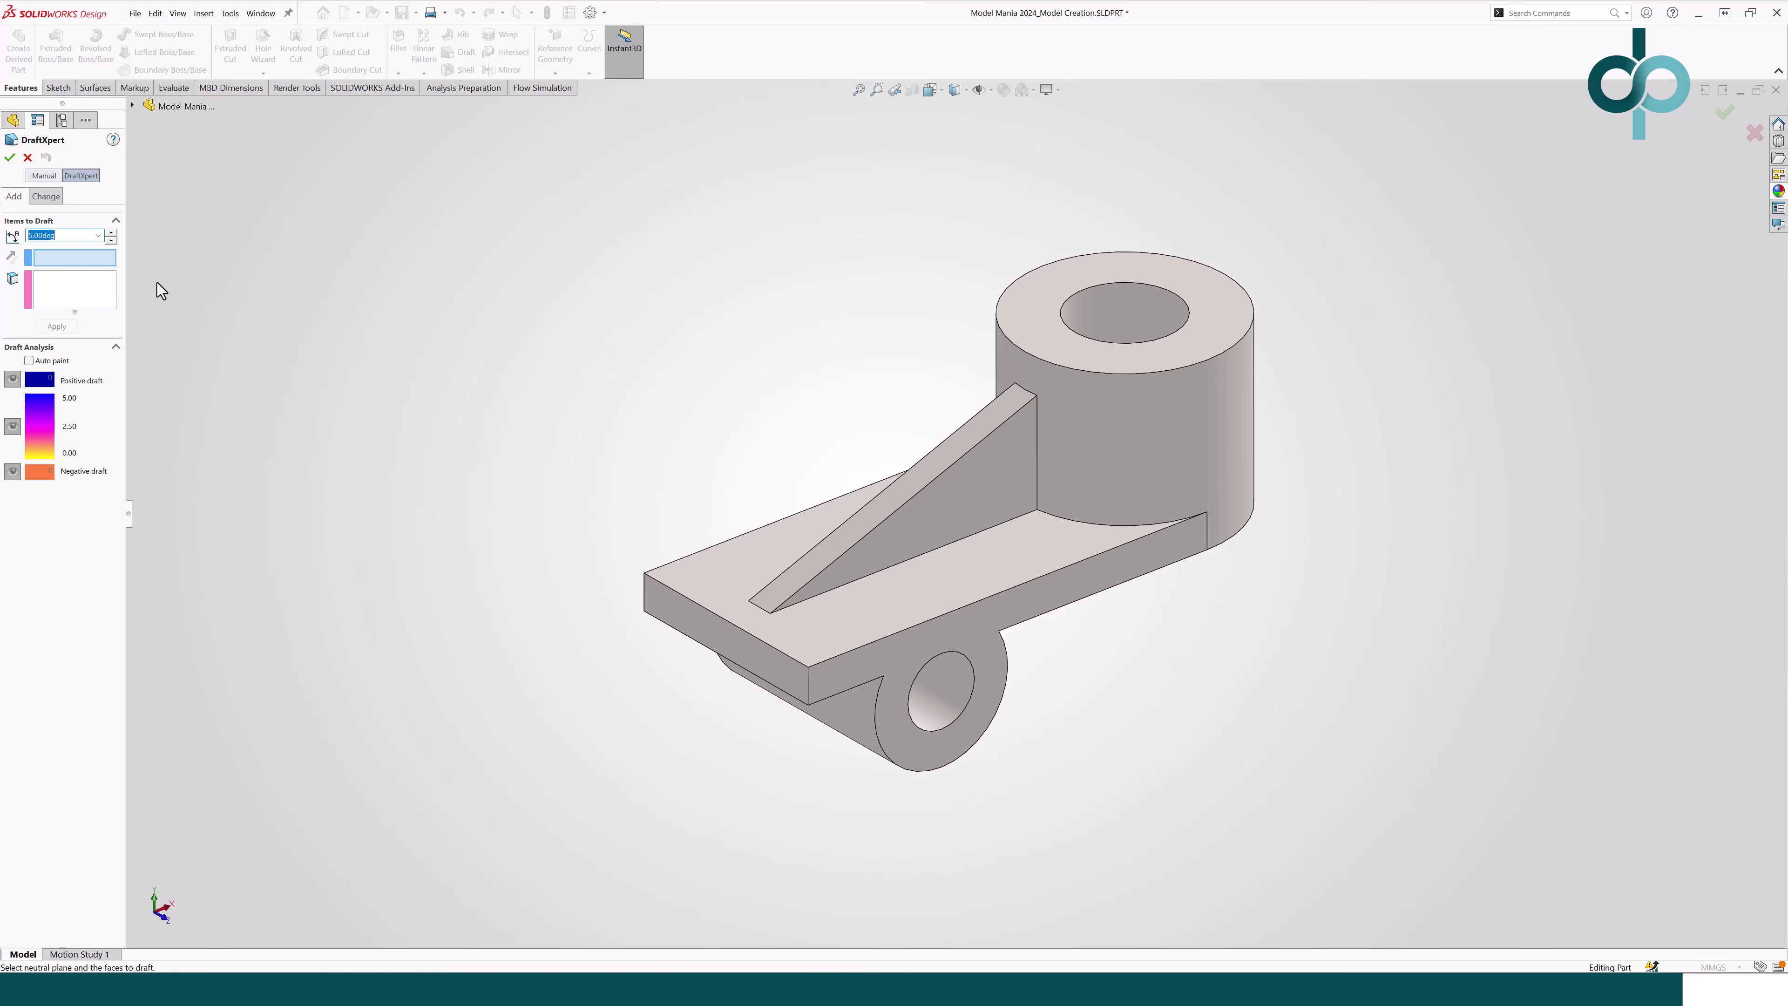
{"action": "left_click", "coordinate": [724, 591]}
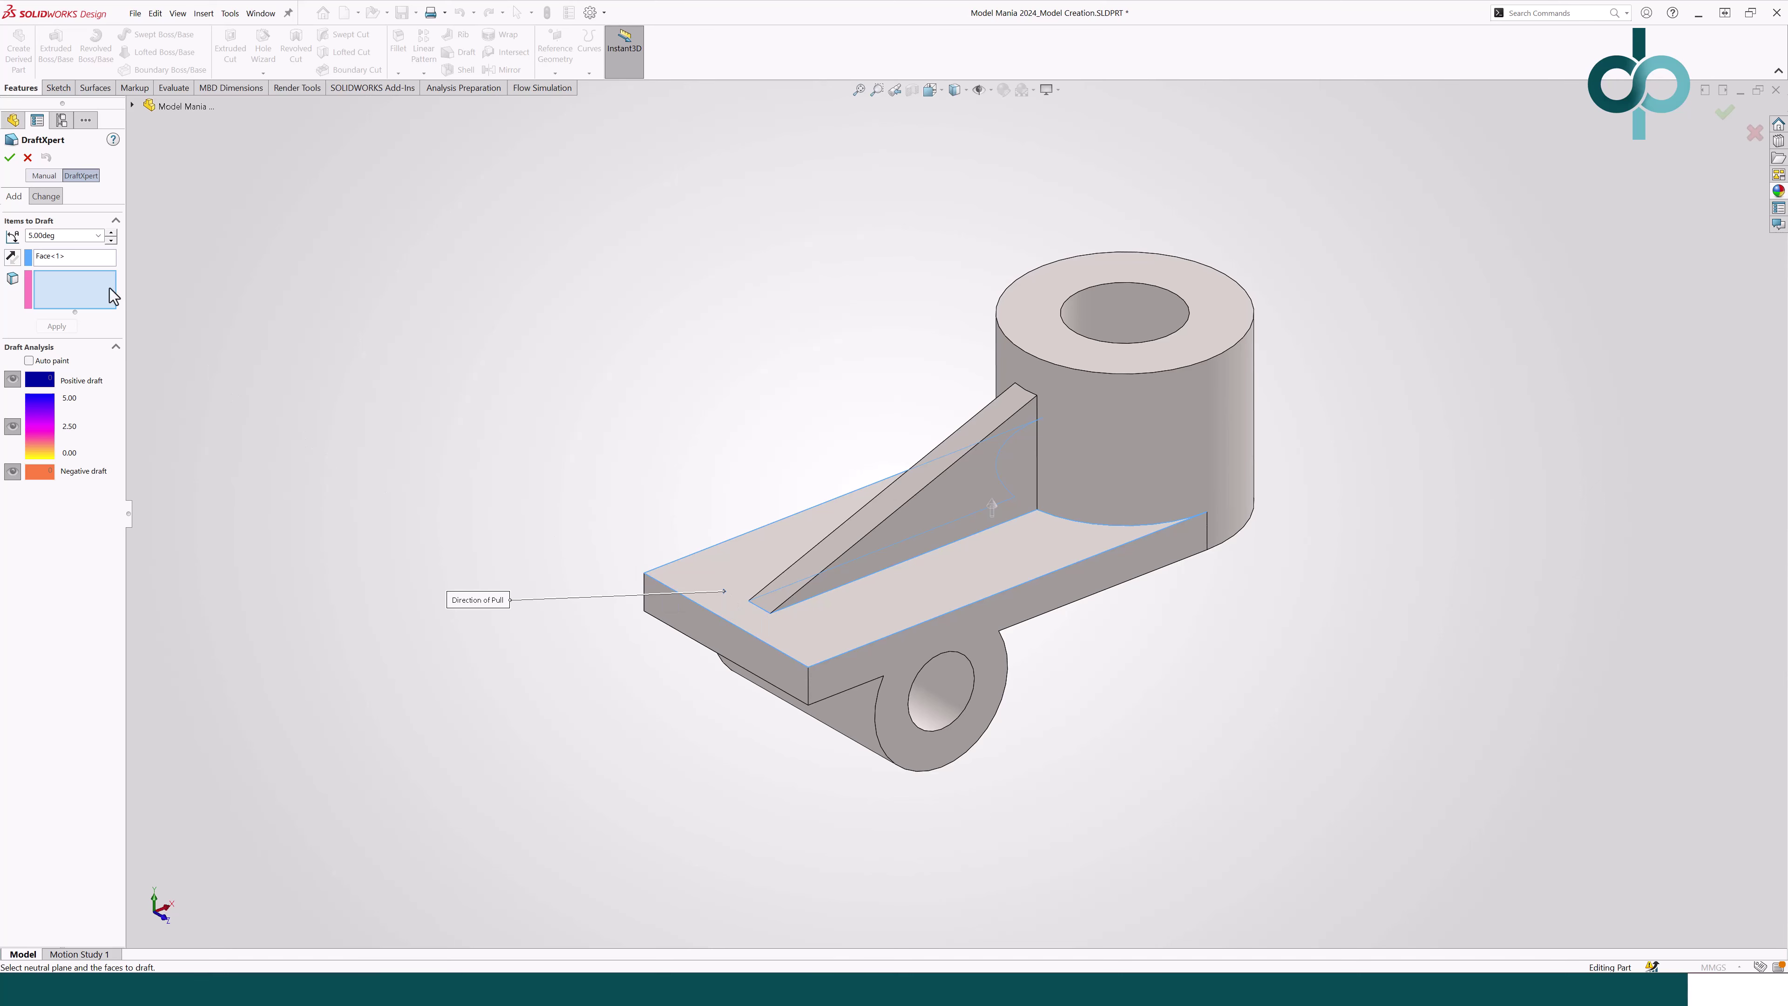
{"action": "left_click", "coordinate": [1210, 466]}
{"action": "left_click", "coordinate": [1174, 554]}
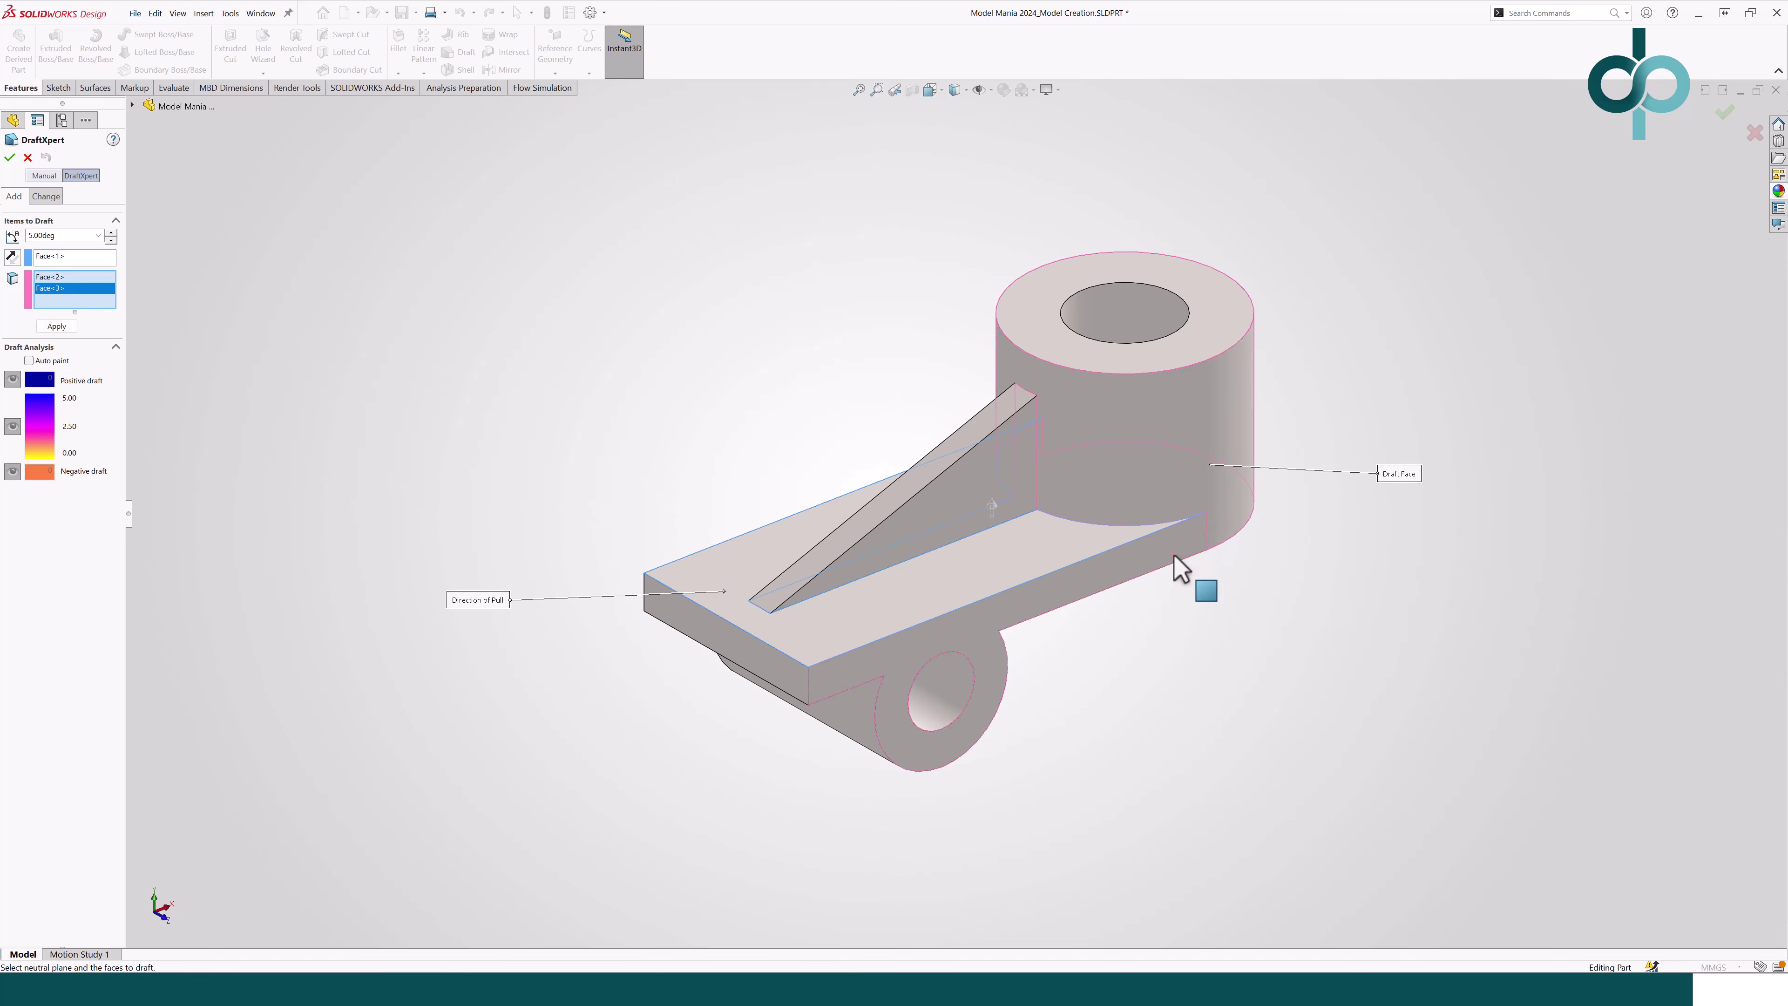
{"action": "left_click", "coordinate": [790, 682]}
{"action": "middle_click_drag", "start_coordinate": [875, 682], "coordinate": [1061, 687]}
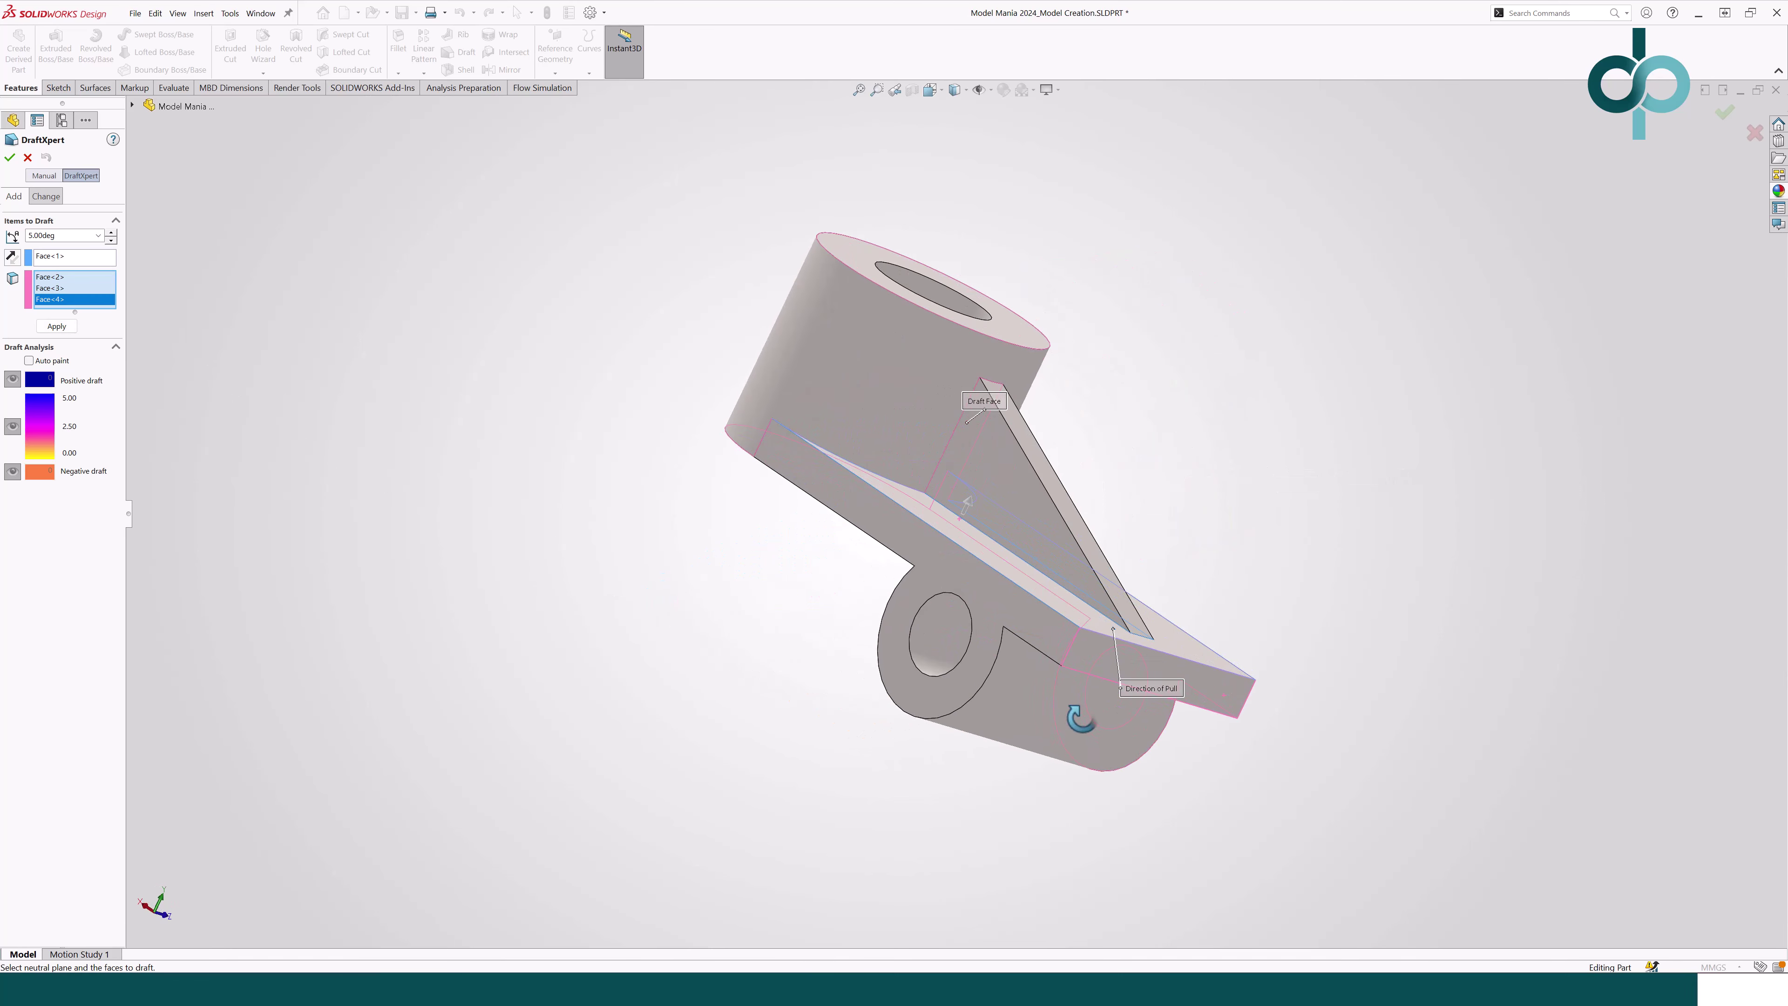
{"action": "left_click", "coordinate": [1004, 607]}
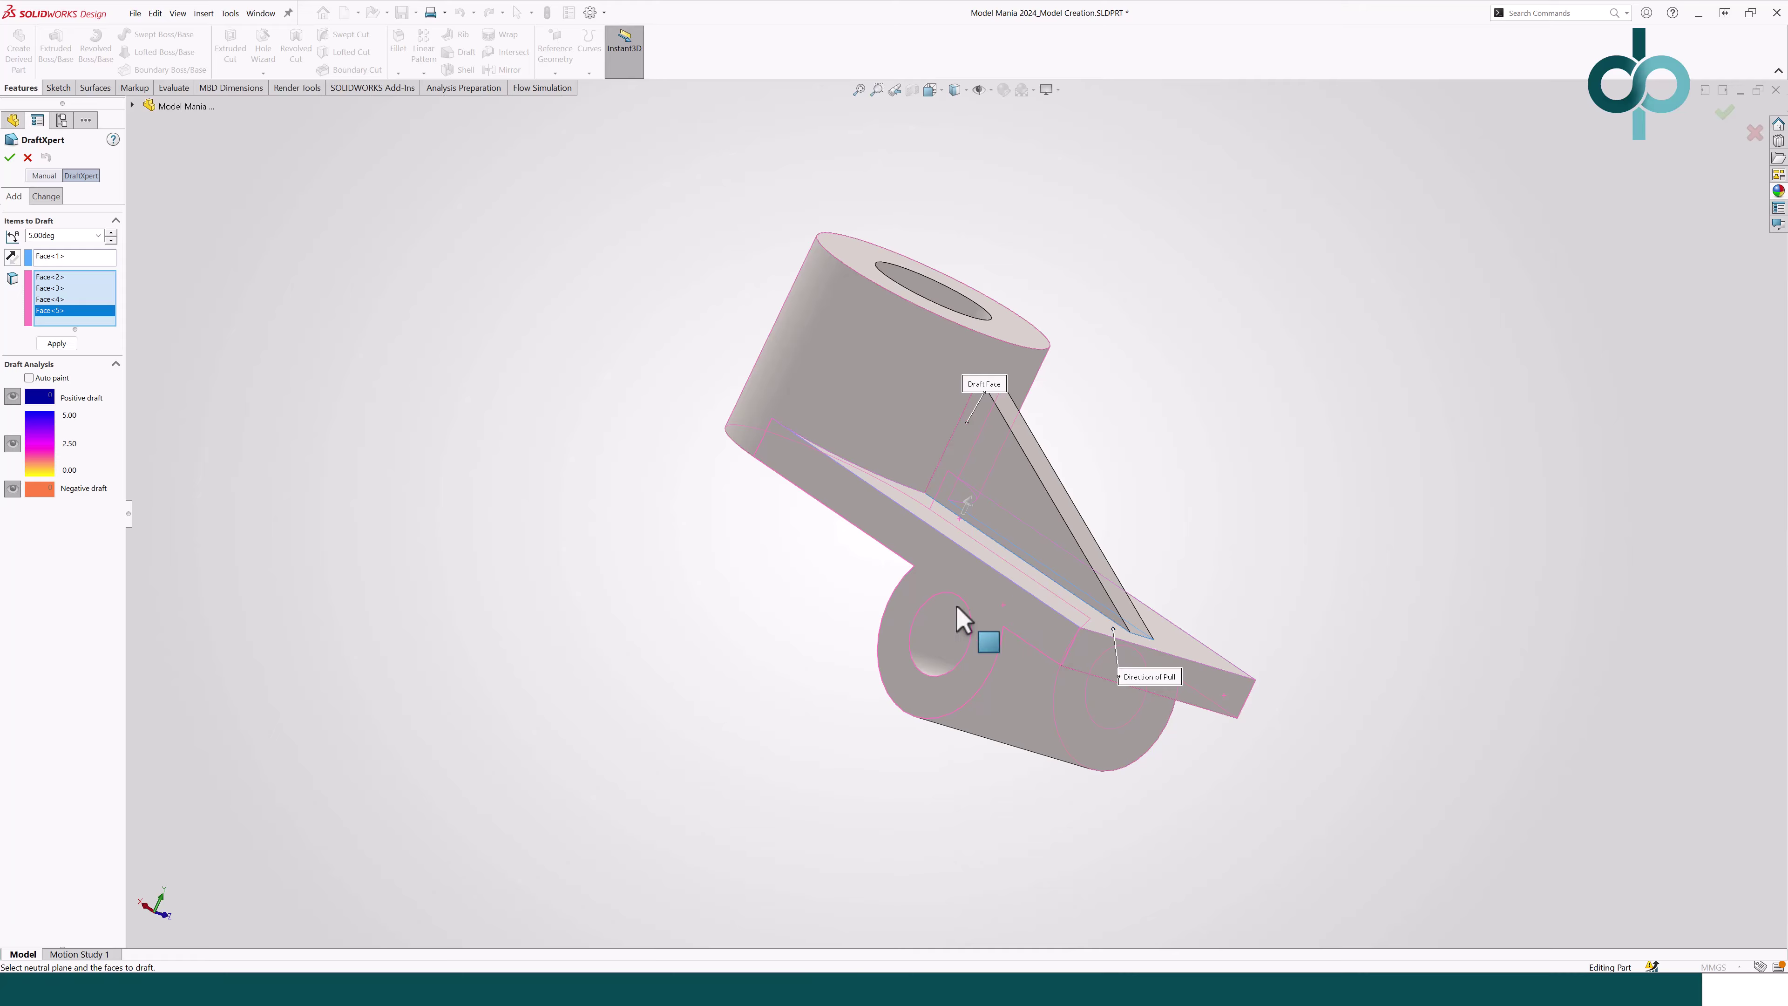
{"action": "left_click", "coordinate": [57, 344]}
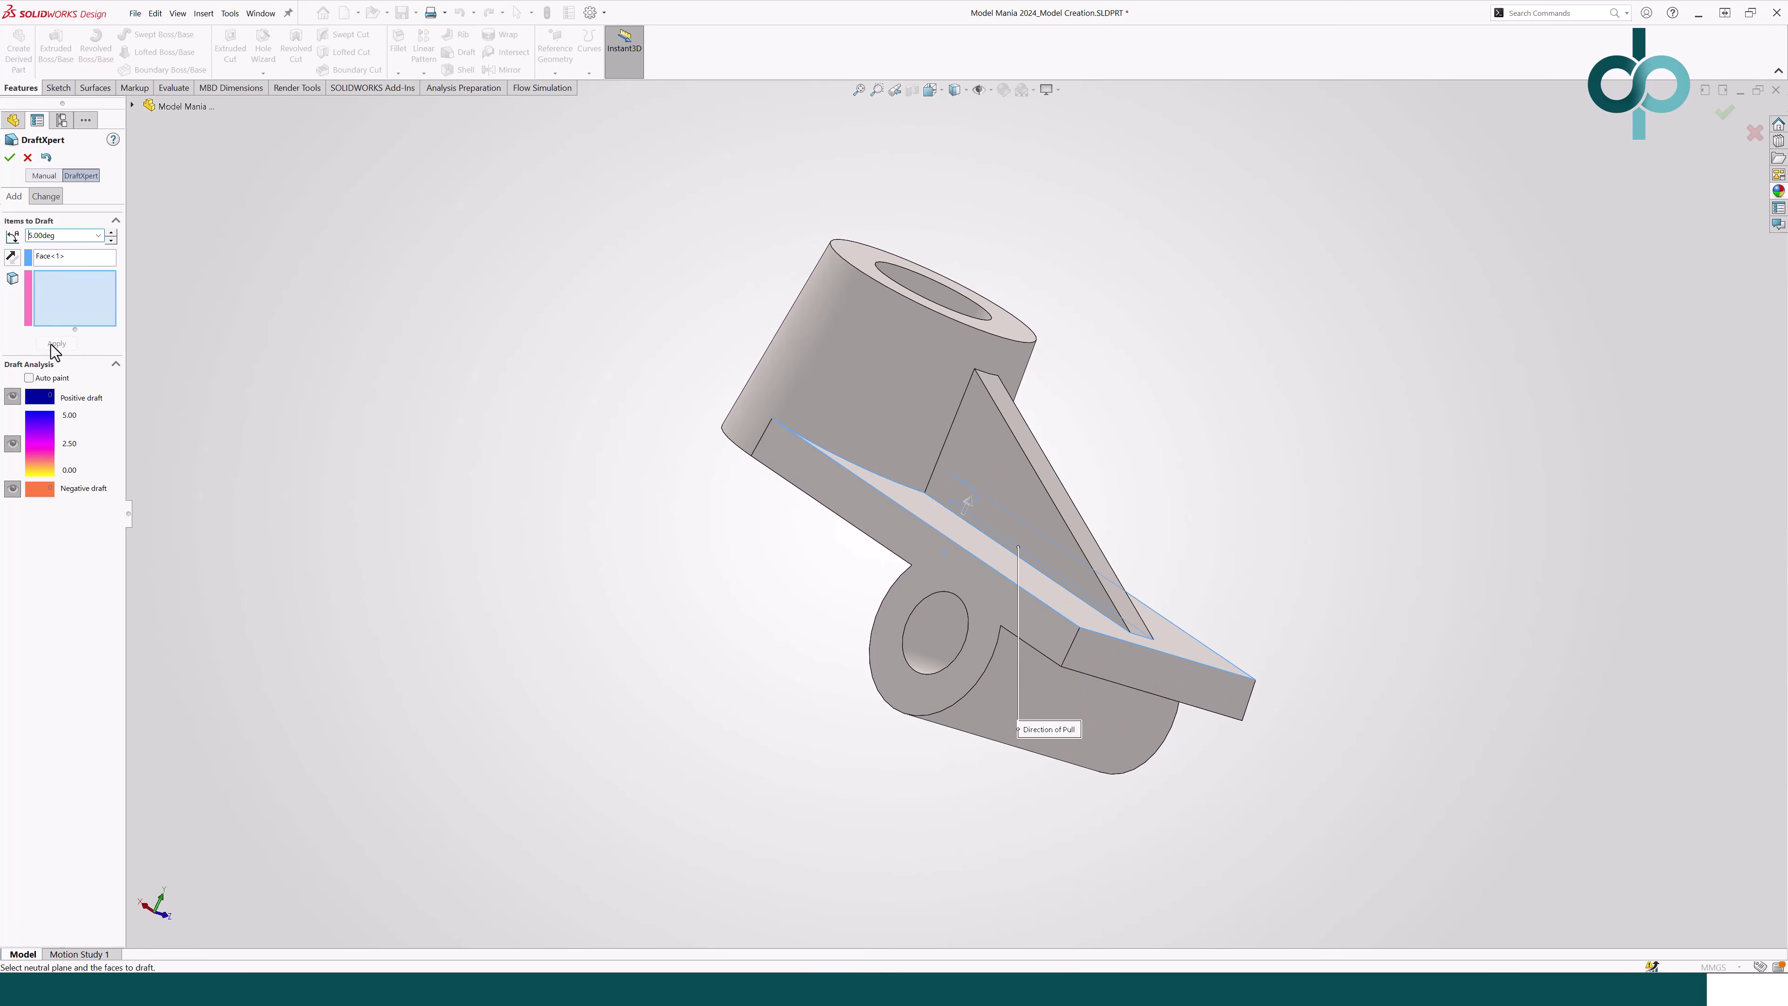
{"action": "left_click", "coordinate": [8, 158]}
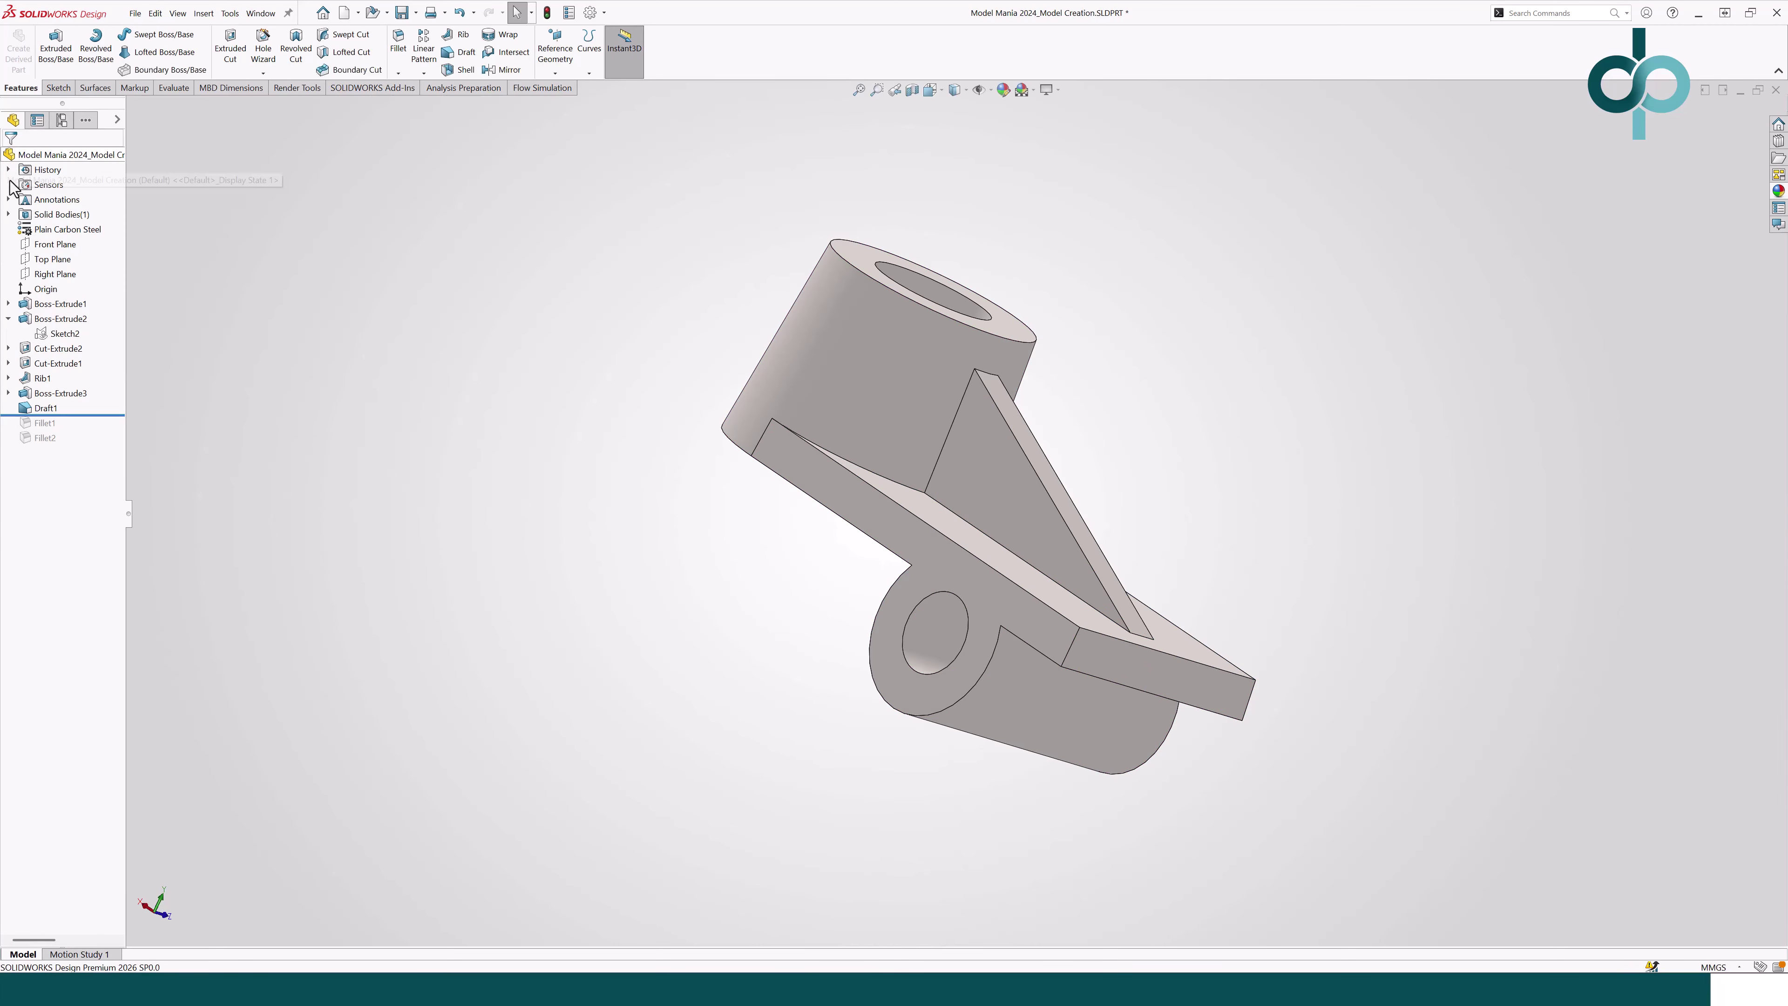
Step: Edit the rib feature to set its outward draft angle to 5 degrees
{"action": "left_click", "coordinate": [43, 378]}
{"action": "left_click", "coordinate": [52, 342]}
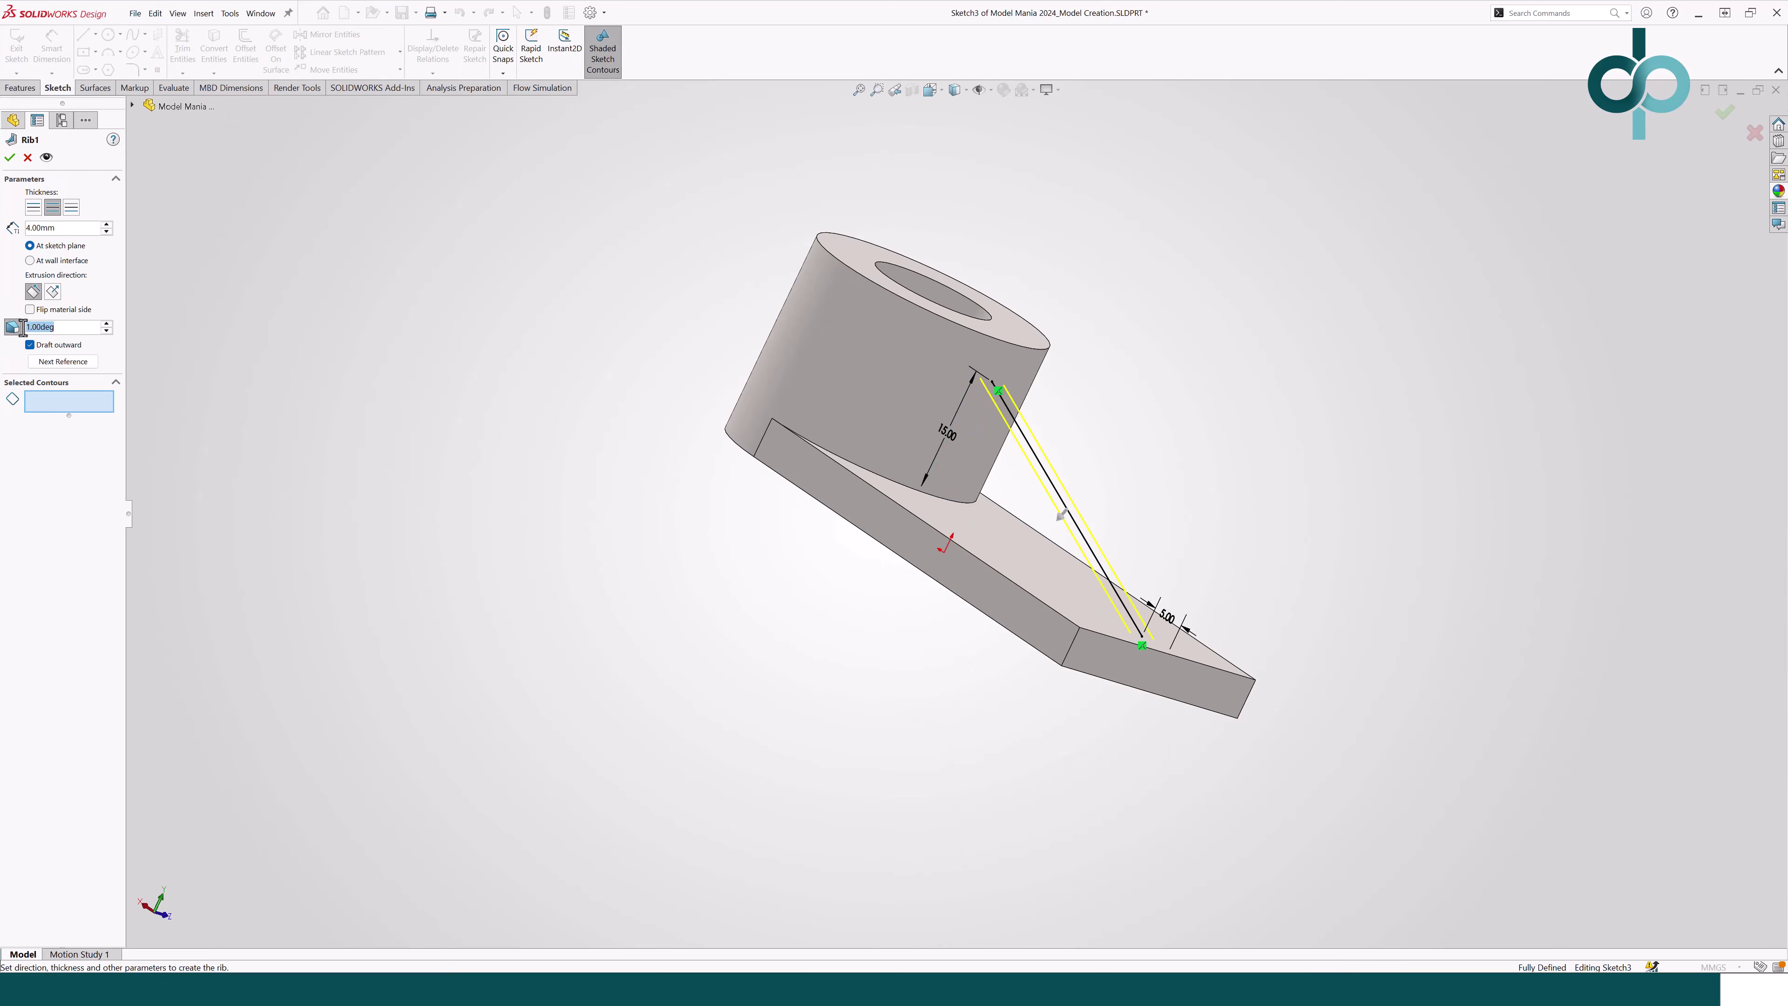
{"action": "type", "text": "5"}
{"action": "key", "text": "Return"}
{"action": "mouse_move", "coordinate": [747, 508]}
{"action": "middle_mouse_down"}
{"action": "mouse_move", "coordinate": [579, 450]}
{"action": "mouse_move", "coordinate": [579, 491]}
{"action": "middle_mouse_up"}
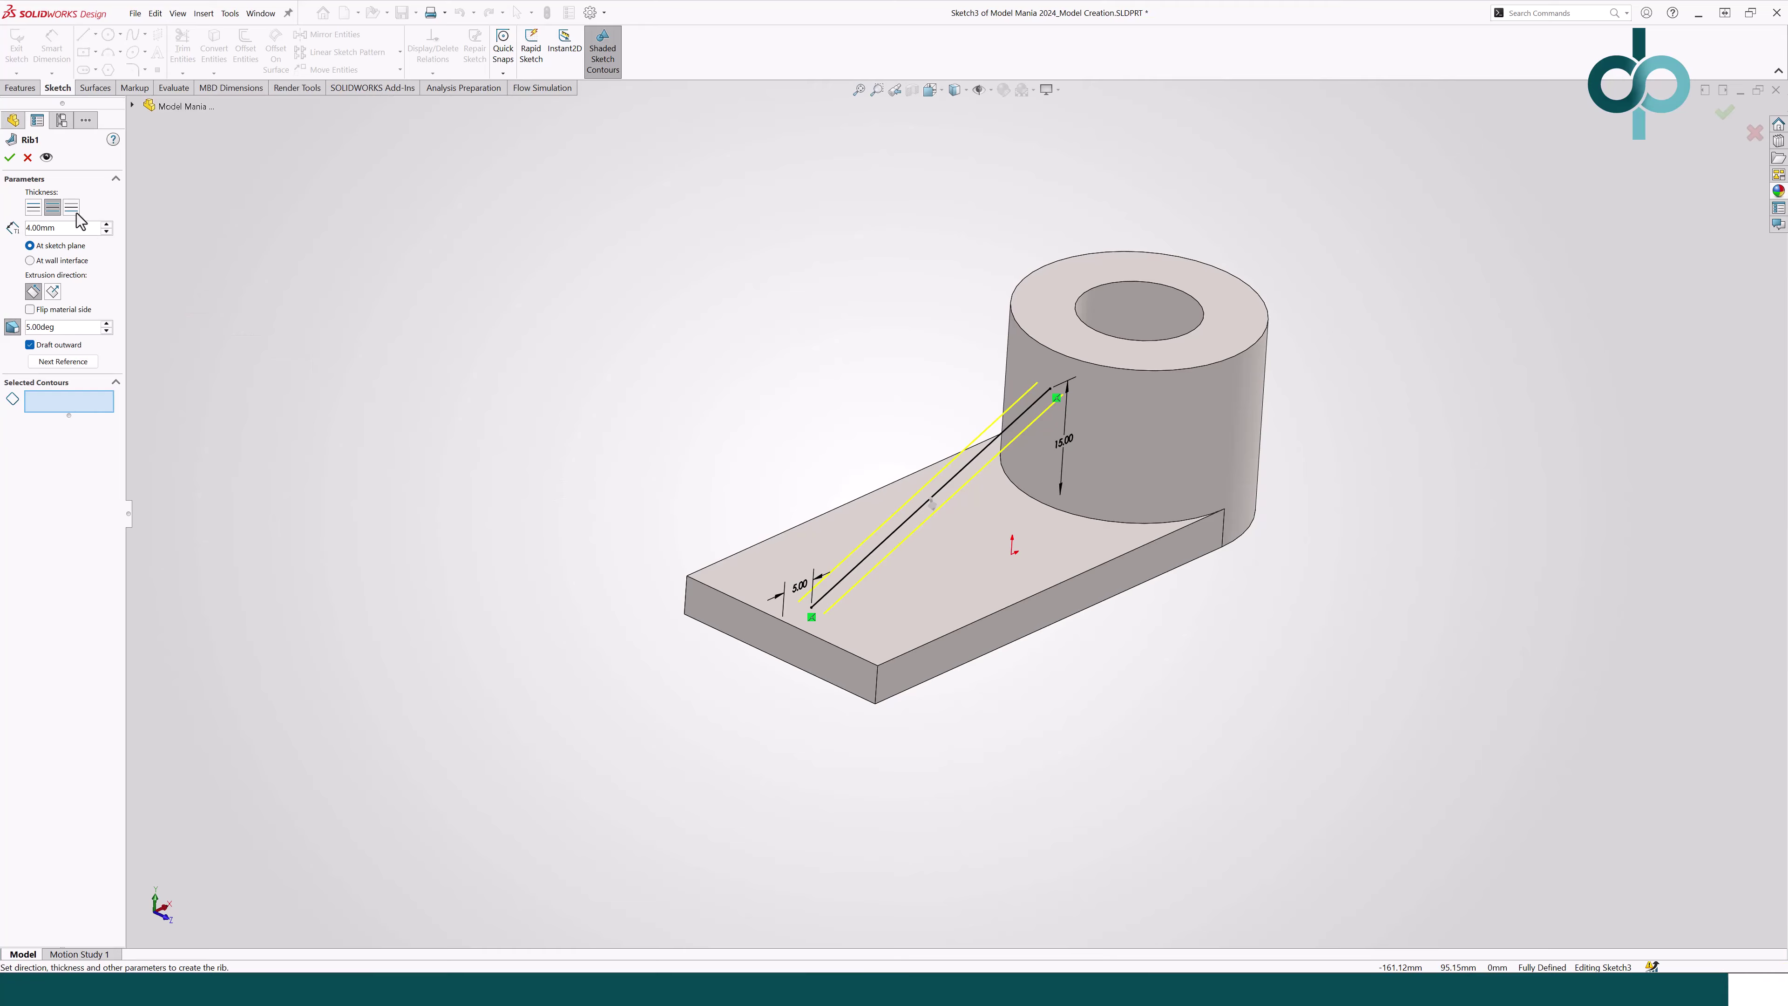
{"action": "left_click", "coordinate": [11, 160]}
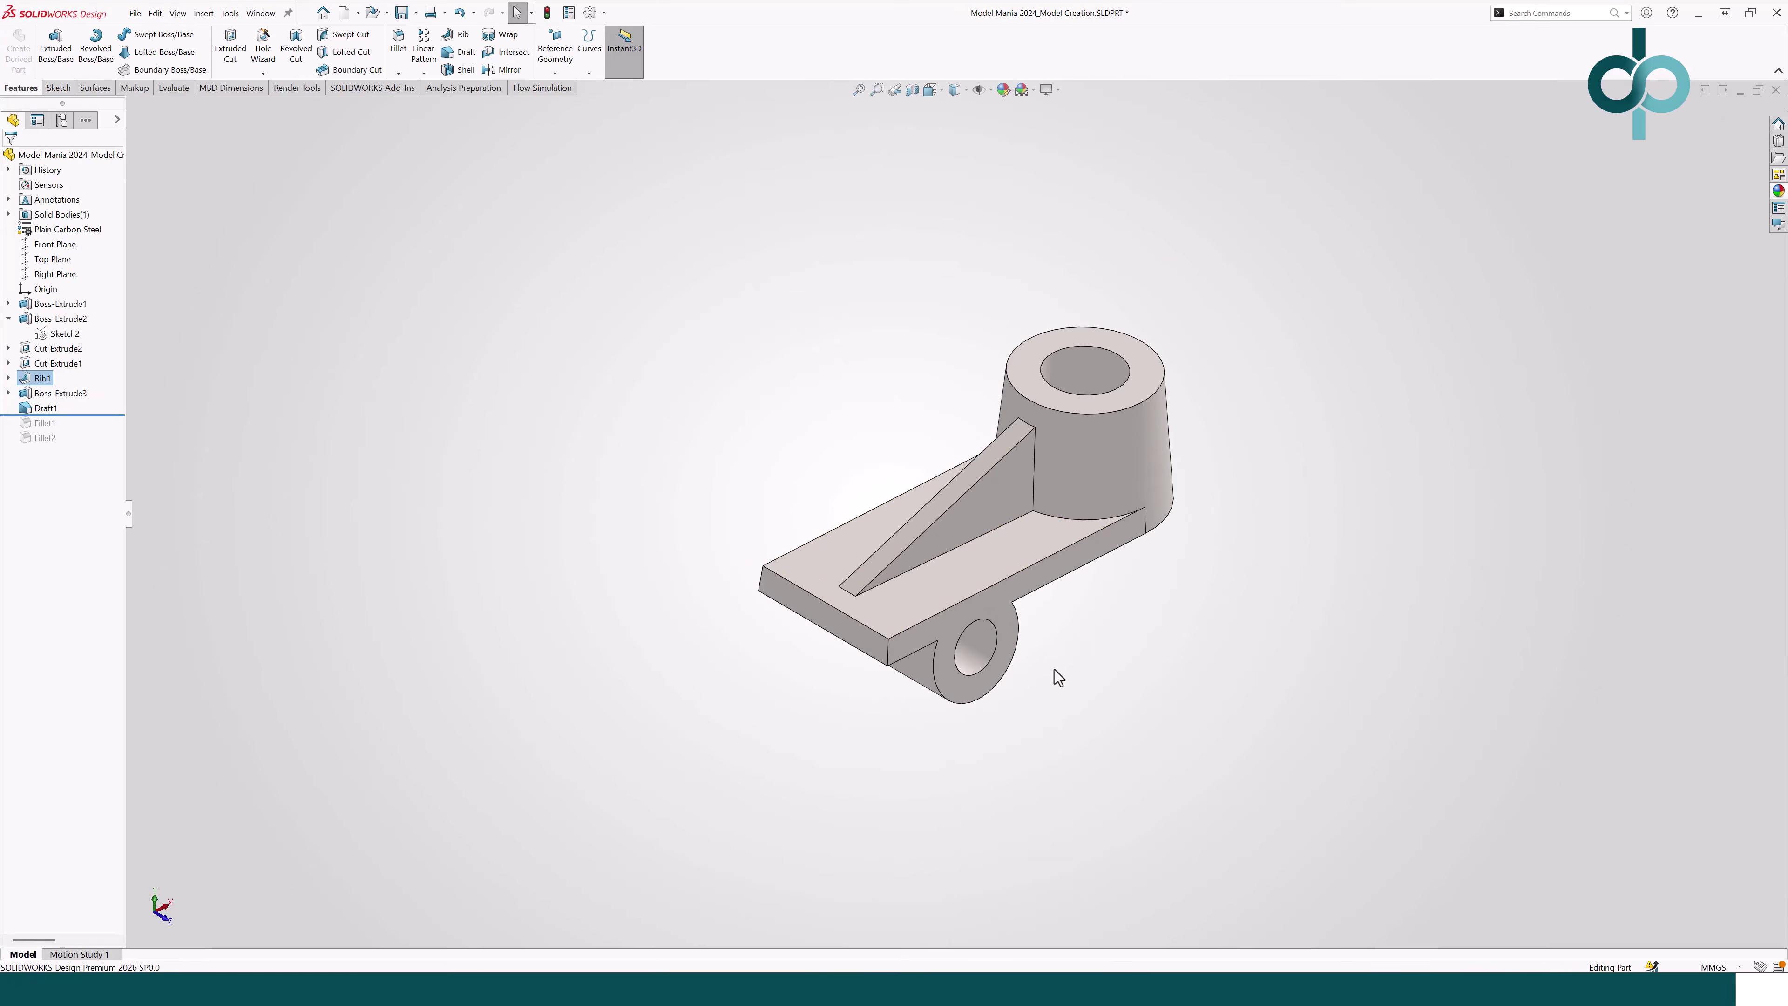
Step: Inspect the tapered sides of the rib, boss and plate in the left view and return to a three-dimensional view
{"action": "key", "text": "space"}
{"action": "left_click", "coordinate": [639, 769]}
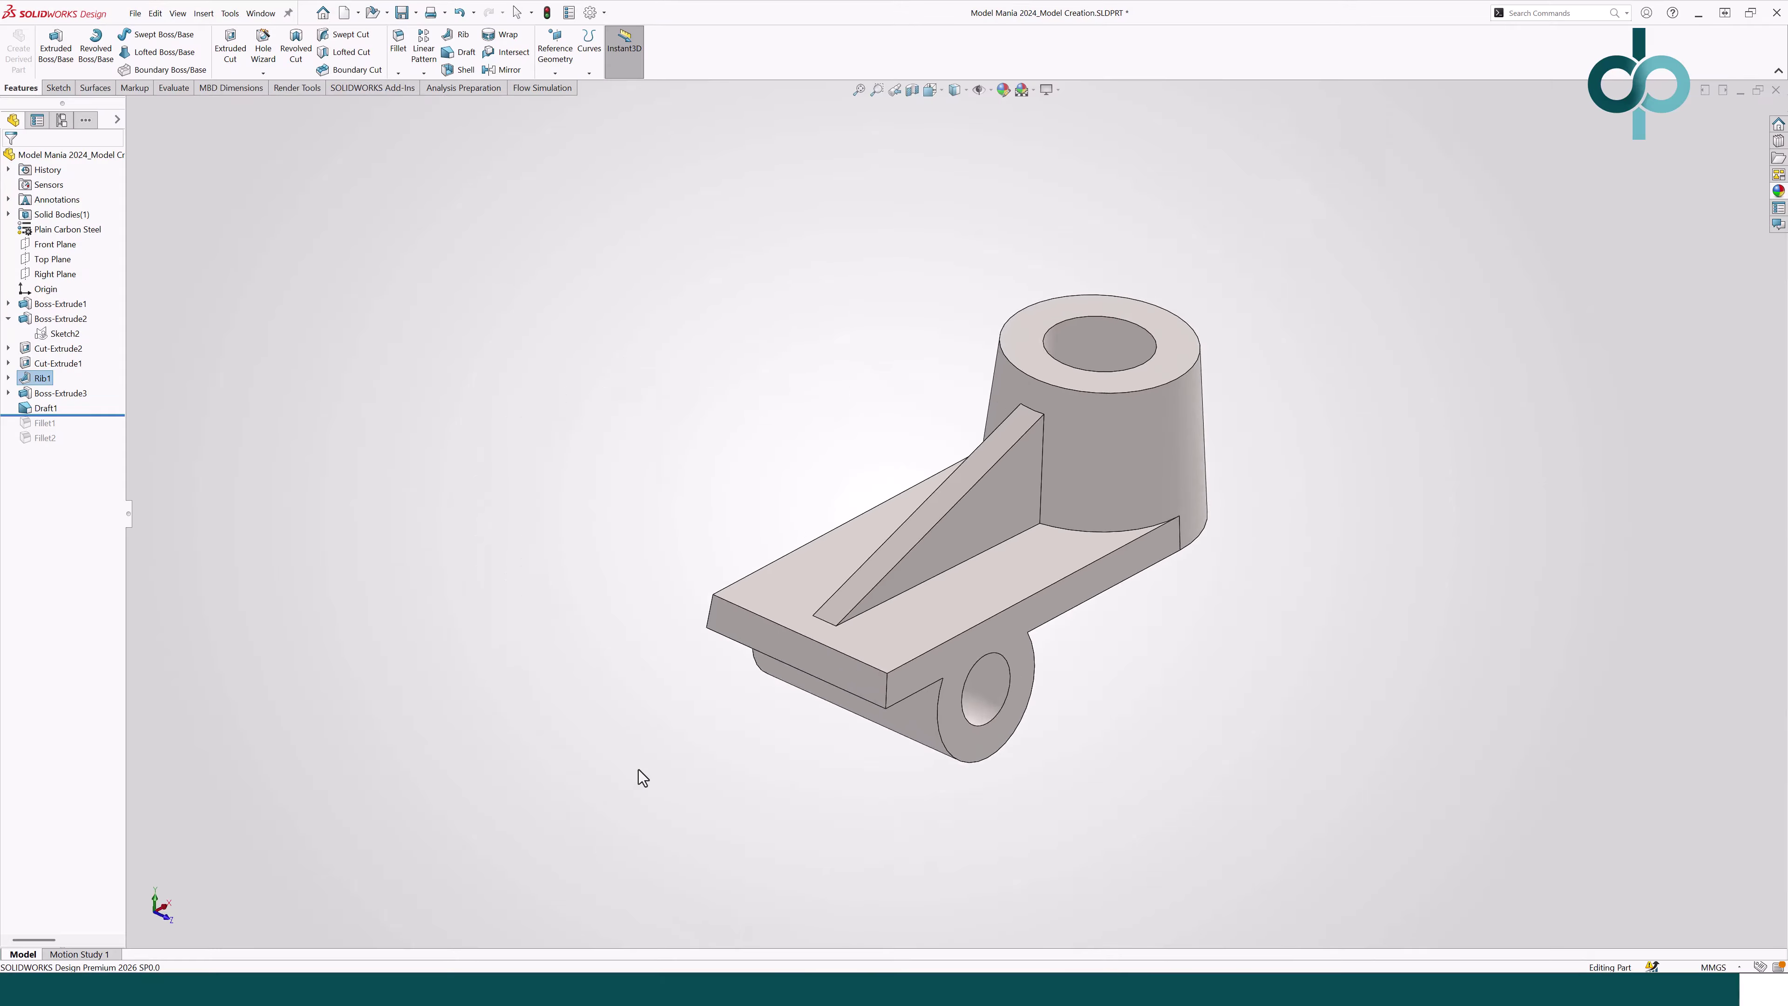
{"action": "key", "text": "z"}
{"action": "key", "text": "z"}
{"action": "key", "text": "z"}
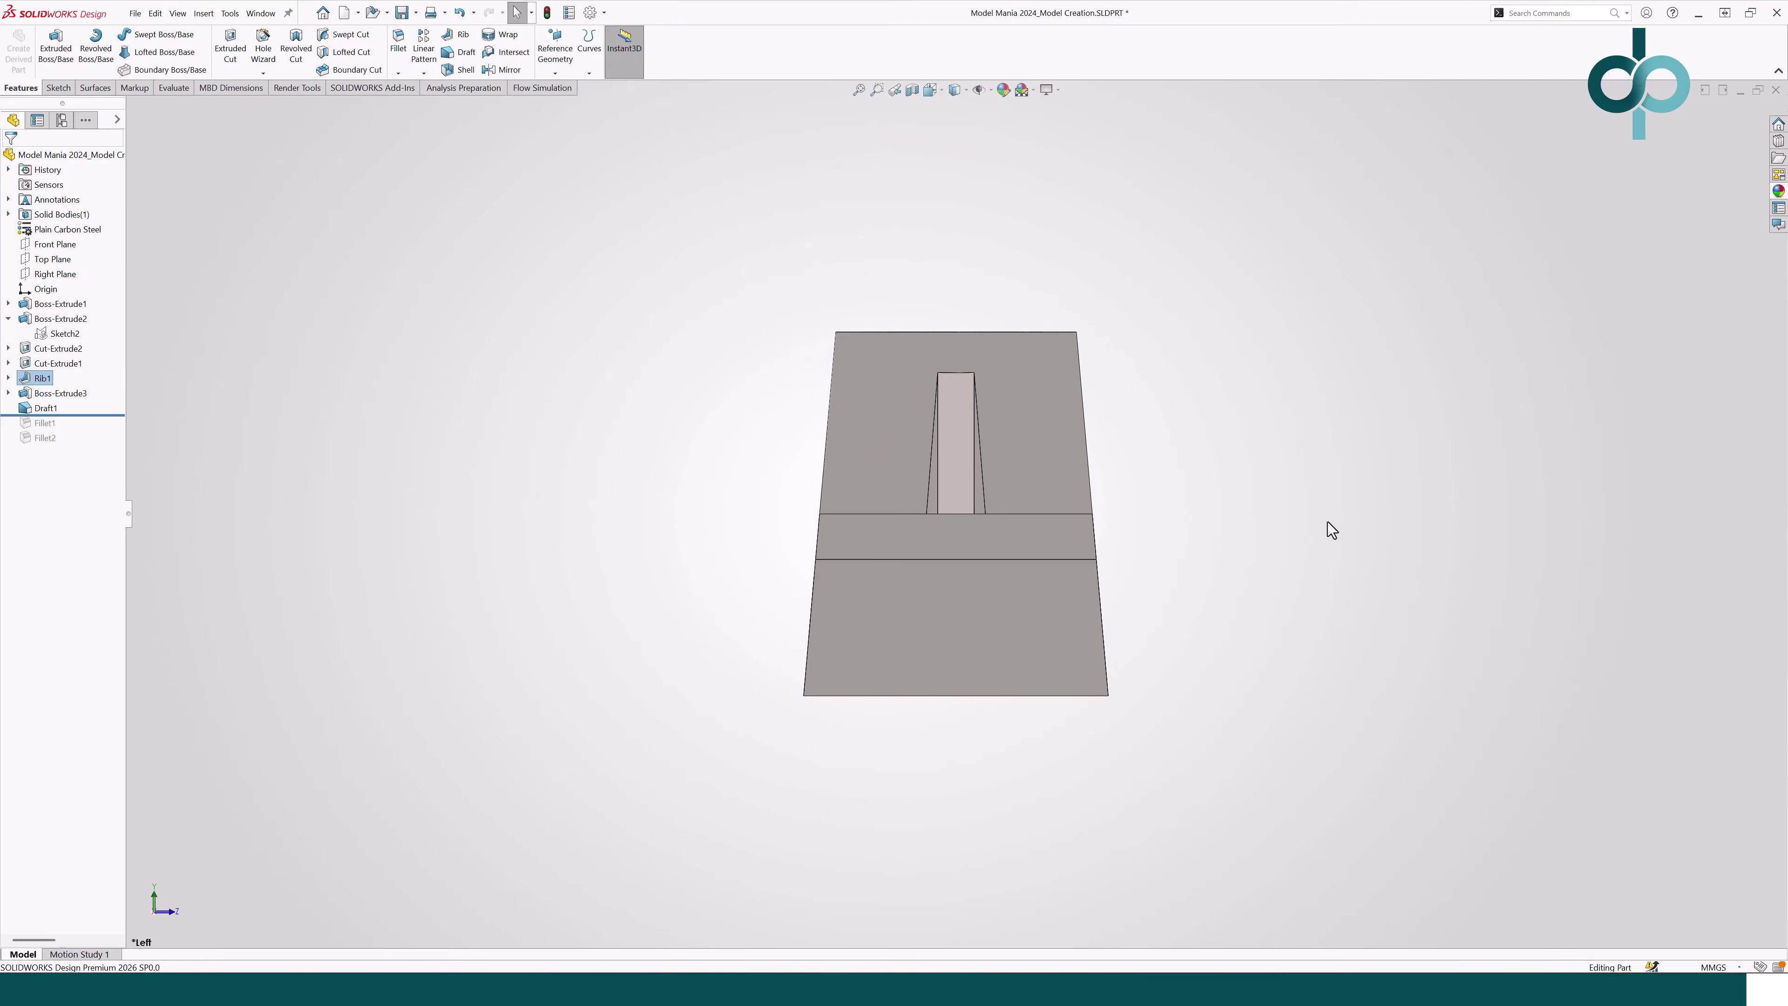
{"action": "middle_click_drag", "start_coordinate": [1327, 521], "coordinate": [1227, 633]}
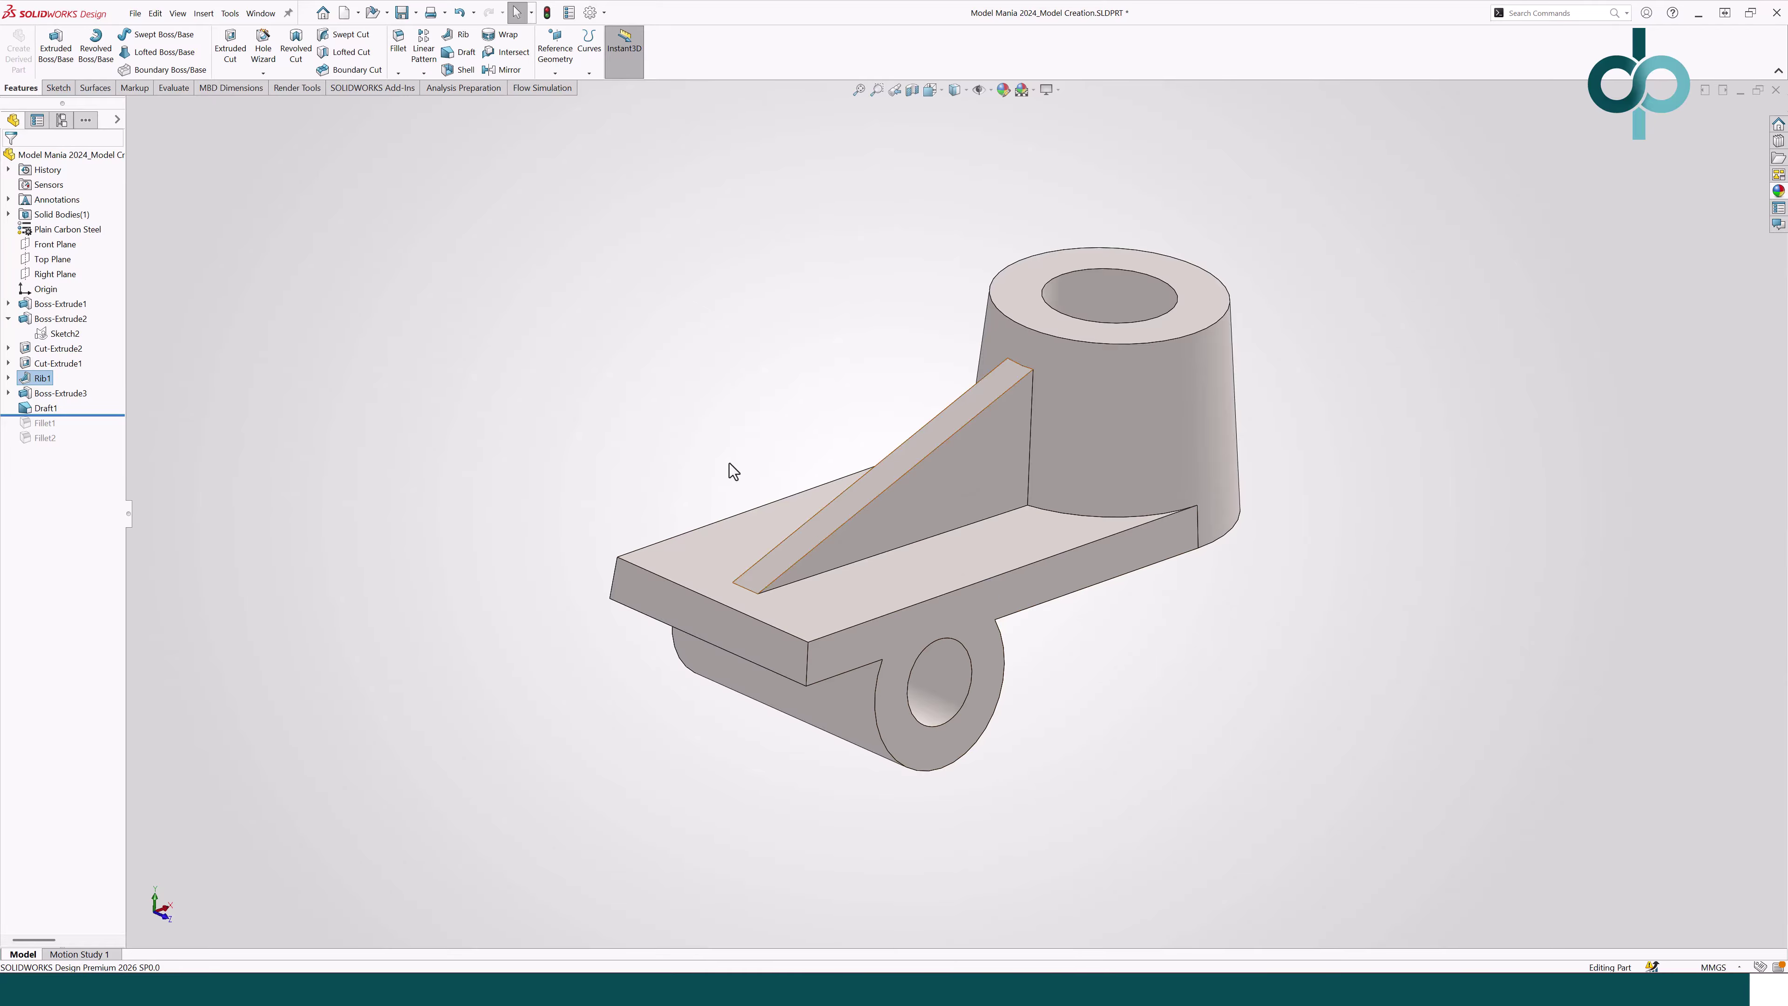
Step: Run a draft analysis at 5 degrees with the plate's top face as the pull direction, and close it without keeping the colours
{"action": "left_click", "coordinate": [172, 89]}
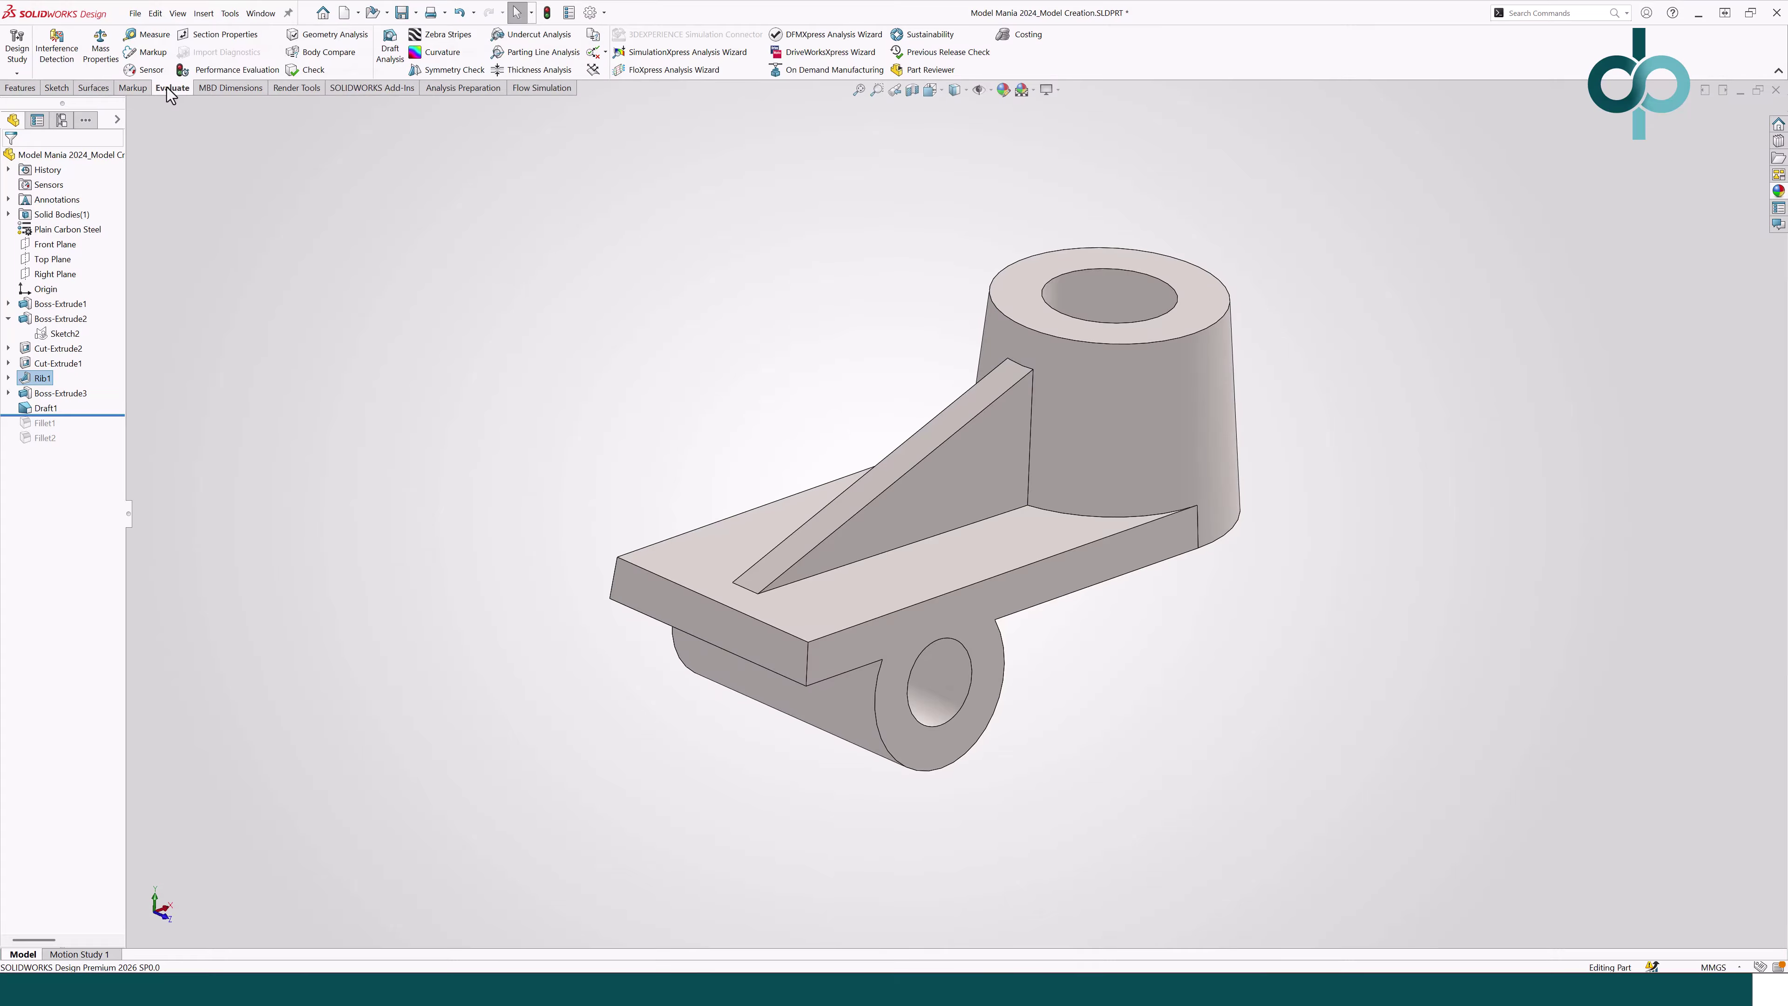
{"action": "left_click", "coordinate": [389, 50]}
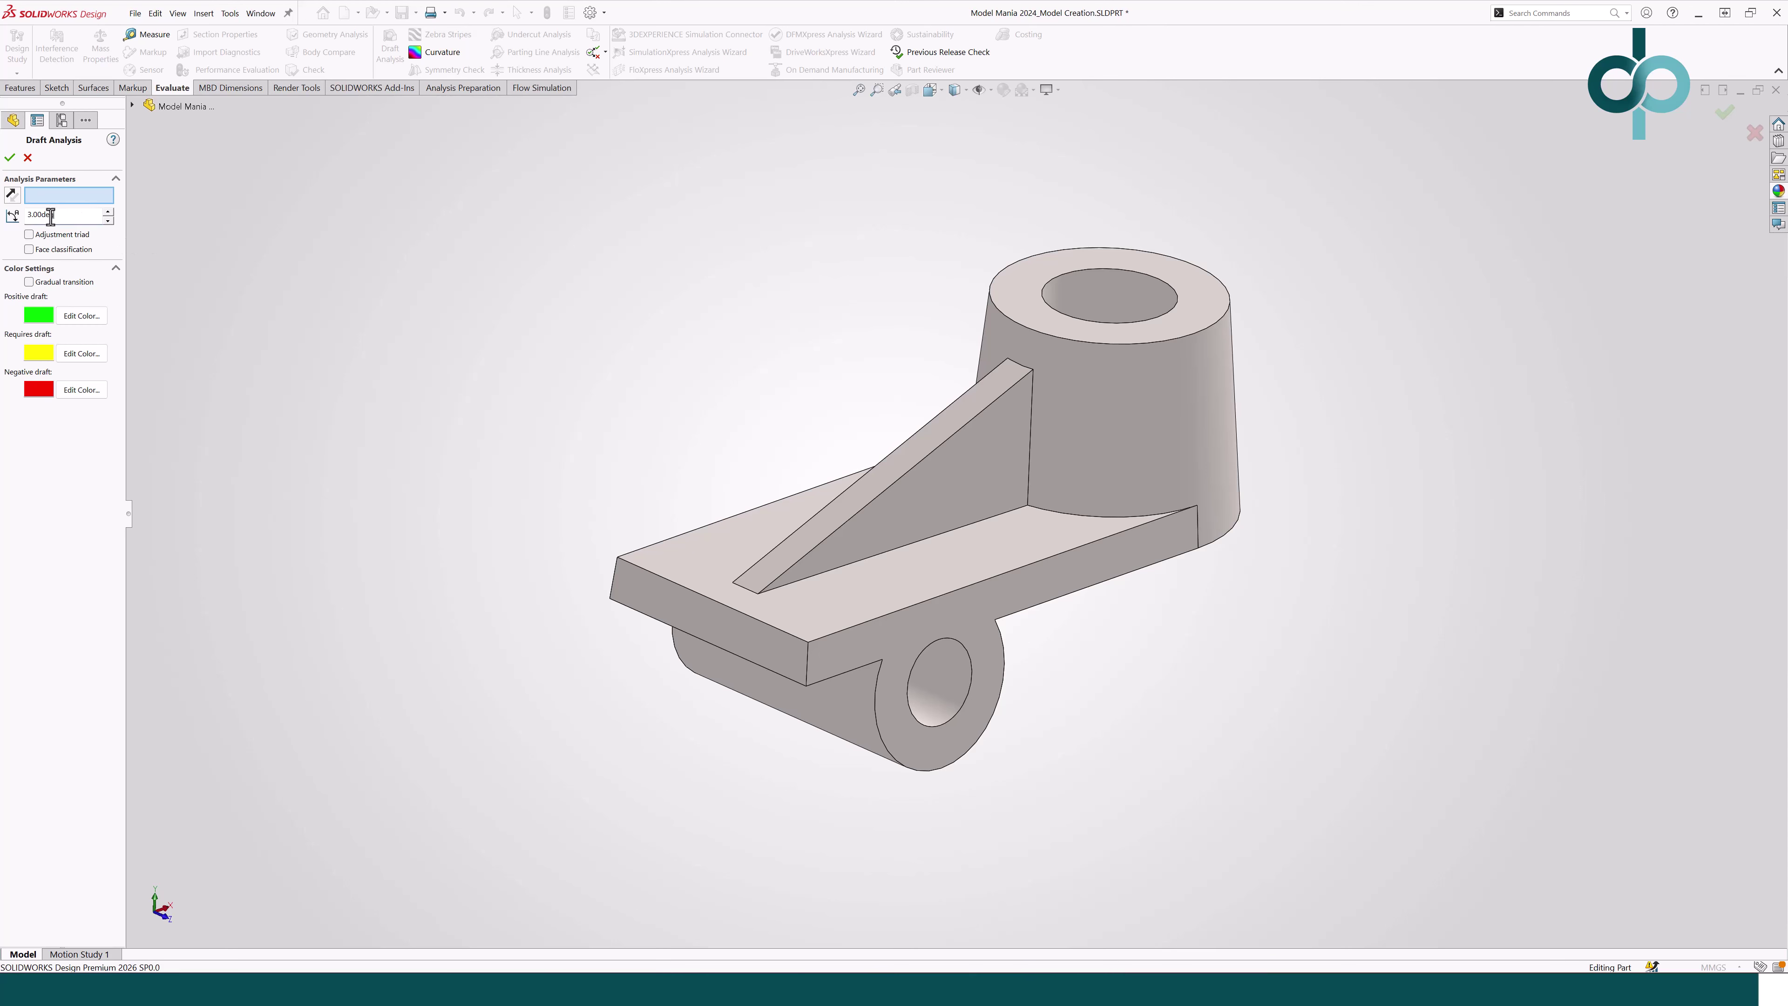
{"action": "left_click_drag", "start_coordinate": [51, 215], "coordinate": [27, 214]}
{"action": "type", "text": "5"}
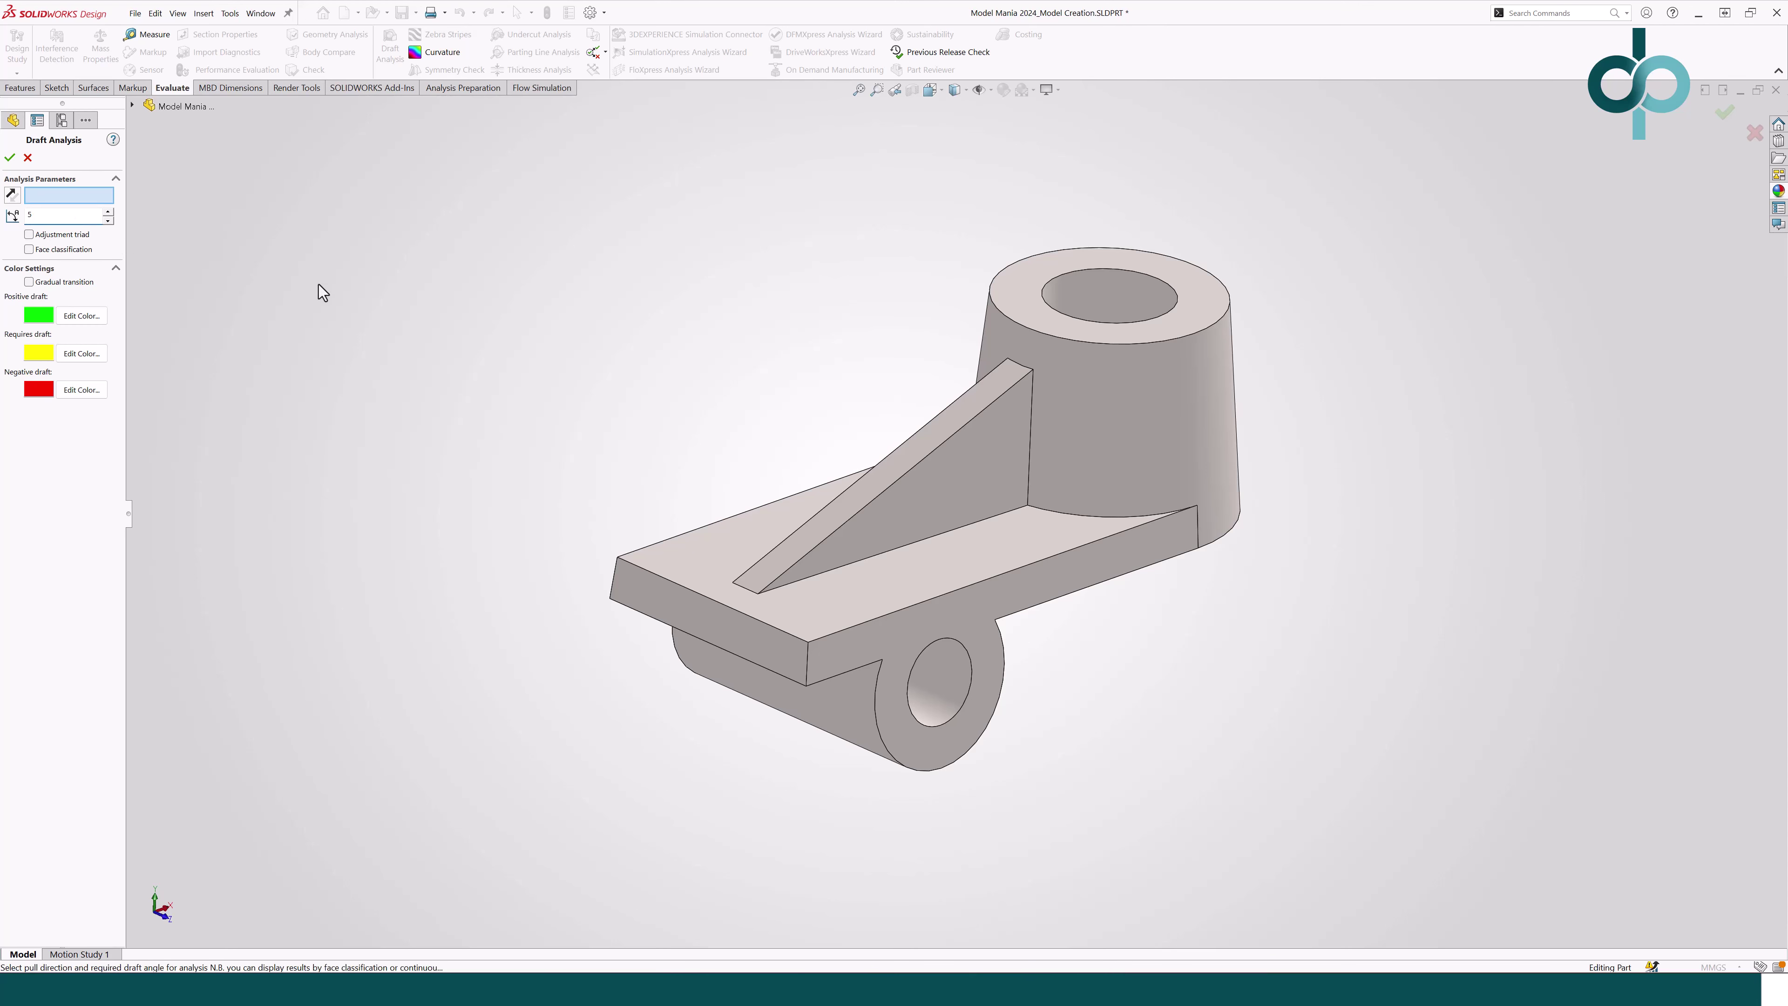
{"action": "key", "text": "Return"}
{"action": "left_click", "coordinate": [732, 556]}
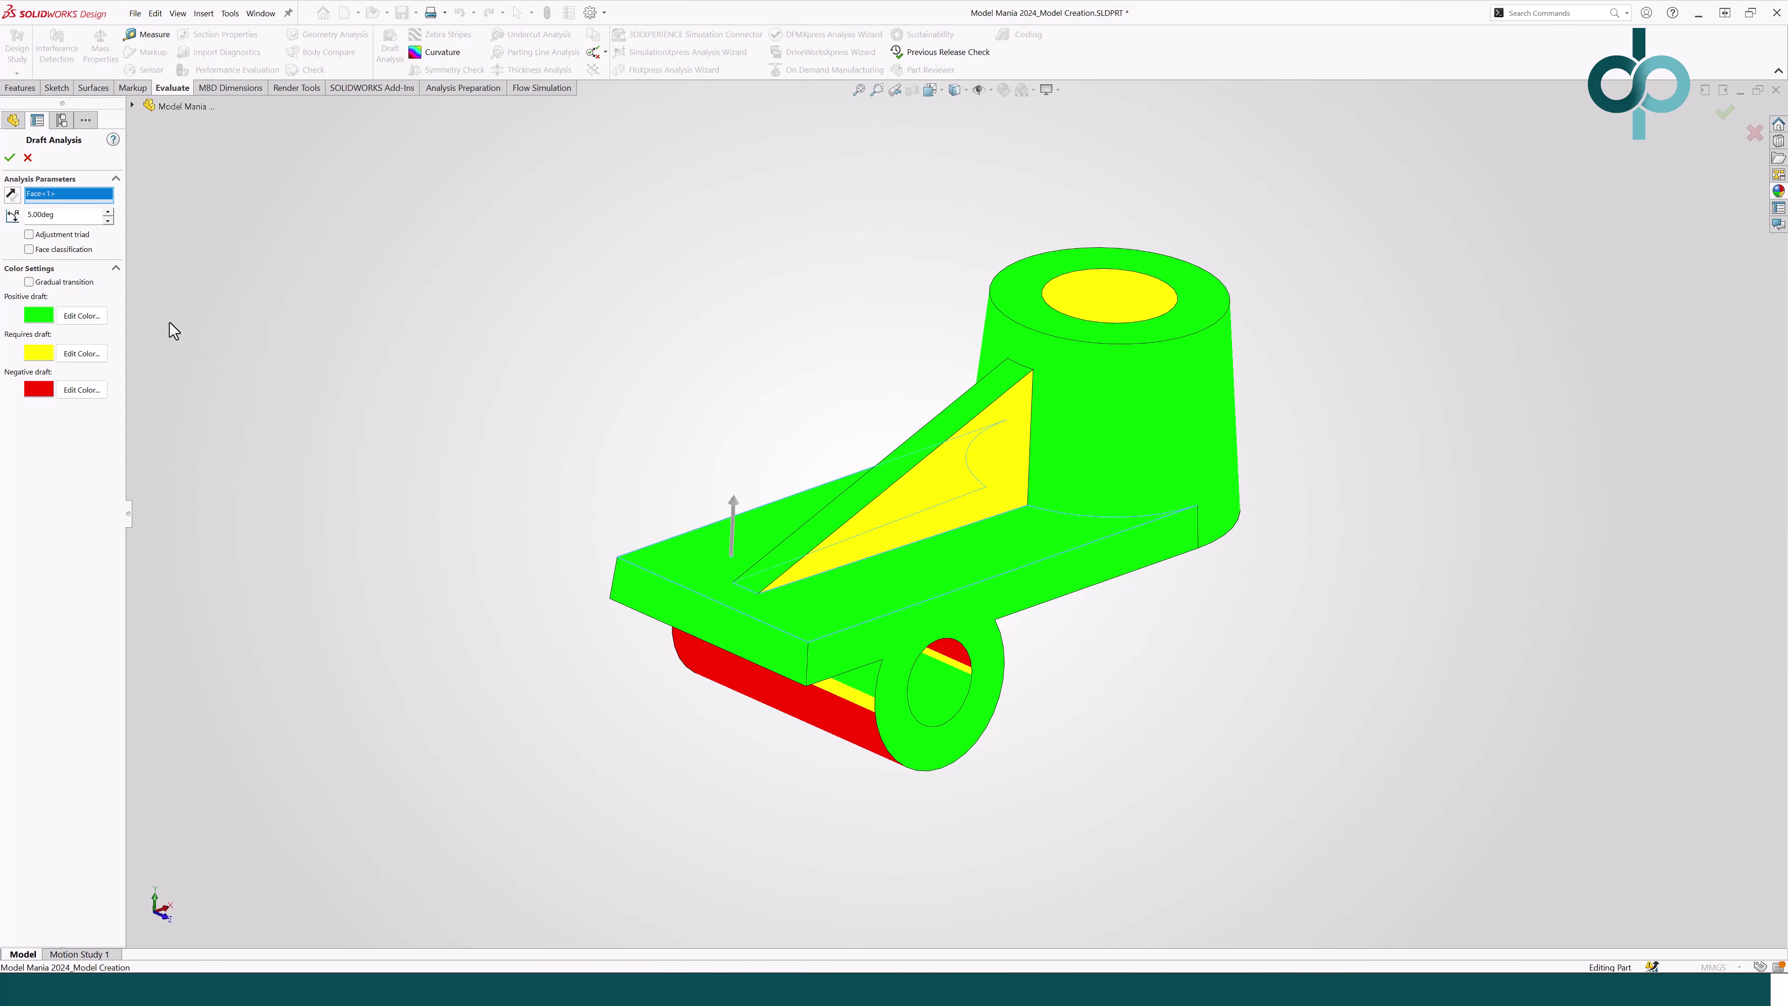
{"action": "left_click", "coordinate": [26, 159]}
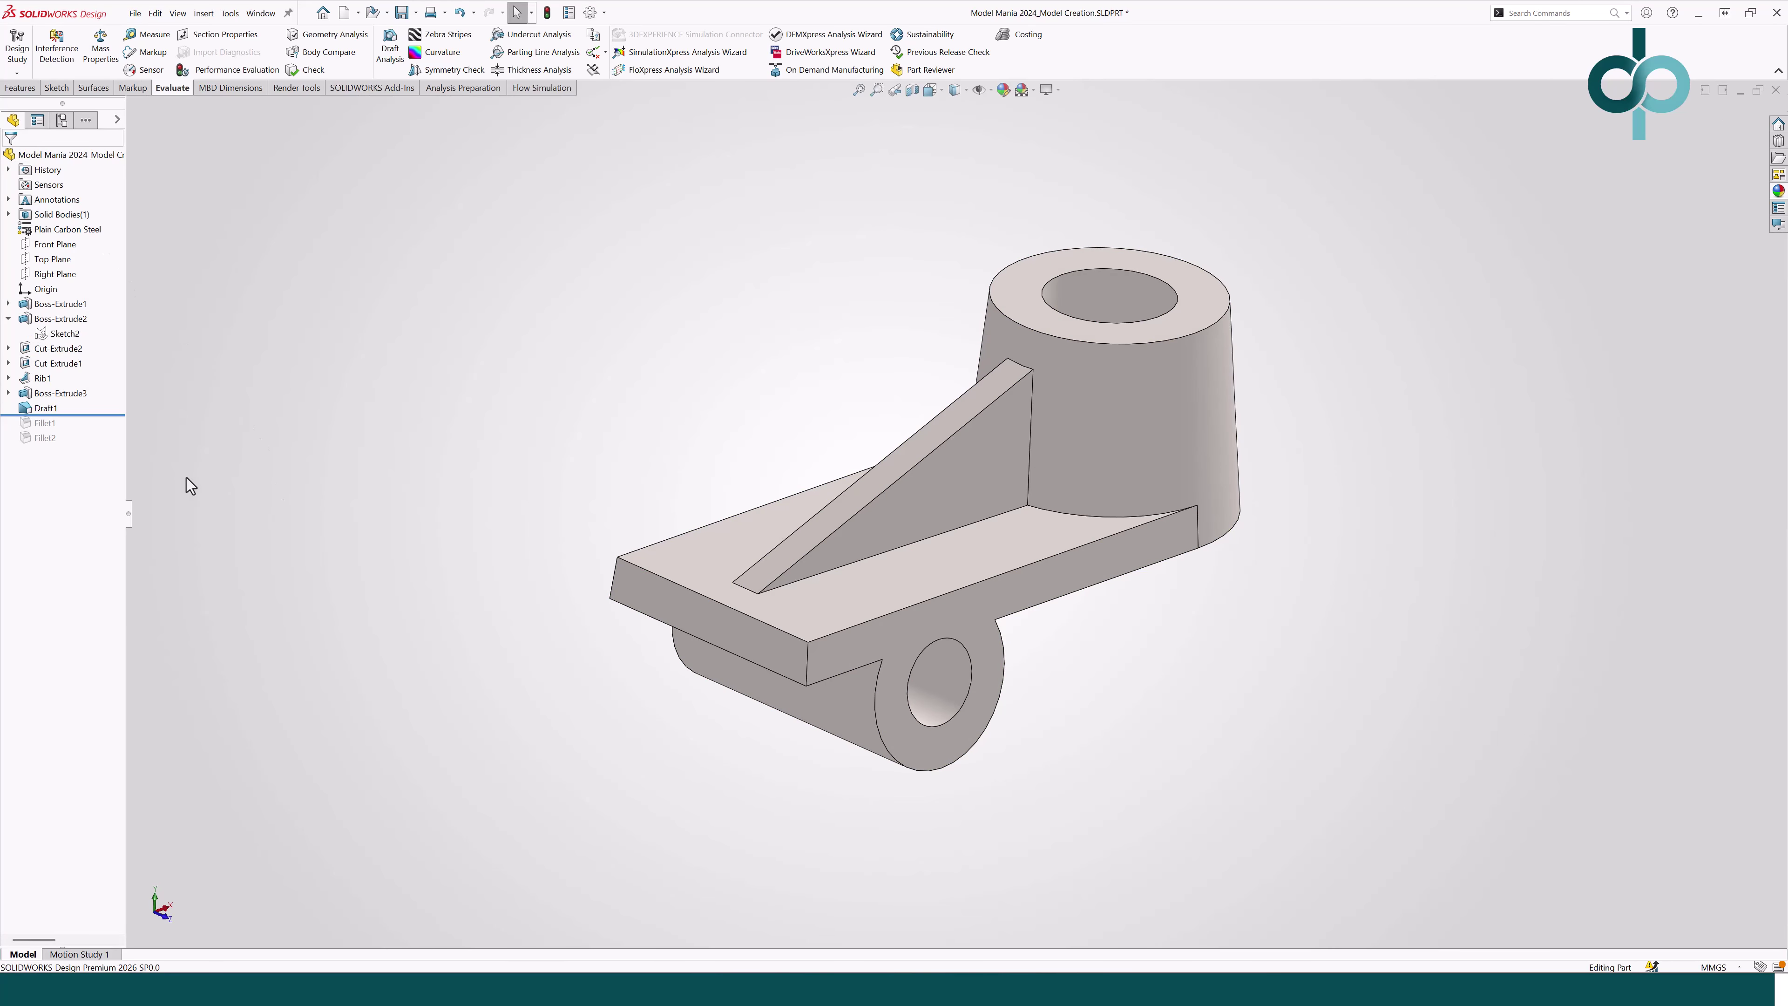
Step: Roll the model forward to include the plate corner fillet and clear all missing edge references from it
{"action": "left_click_drag", "start_coordinate": [109, 412], "coordinate": [113, 430]}
{"action": "right_click", "coordinate": [54, 425]}
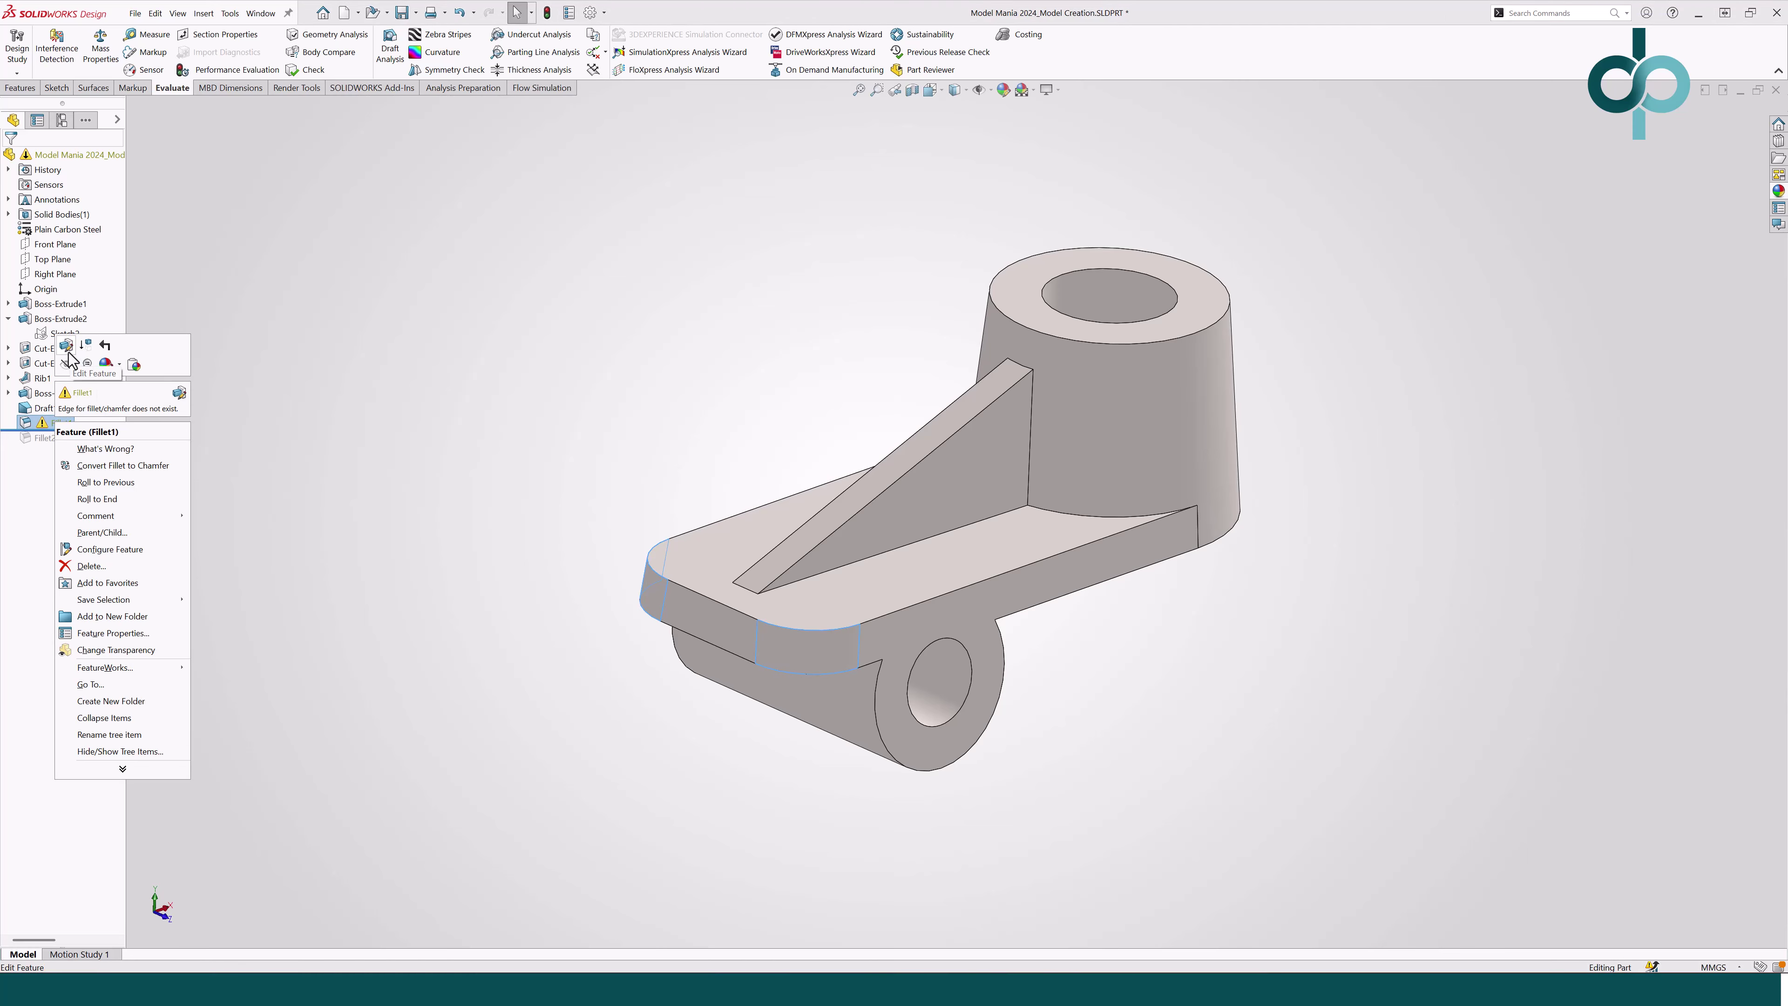
{"action": "key", "text": "Escape"}
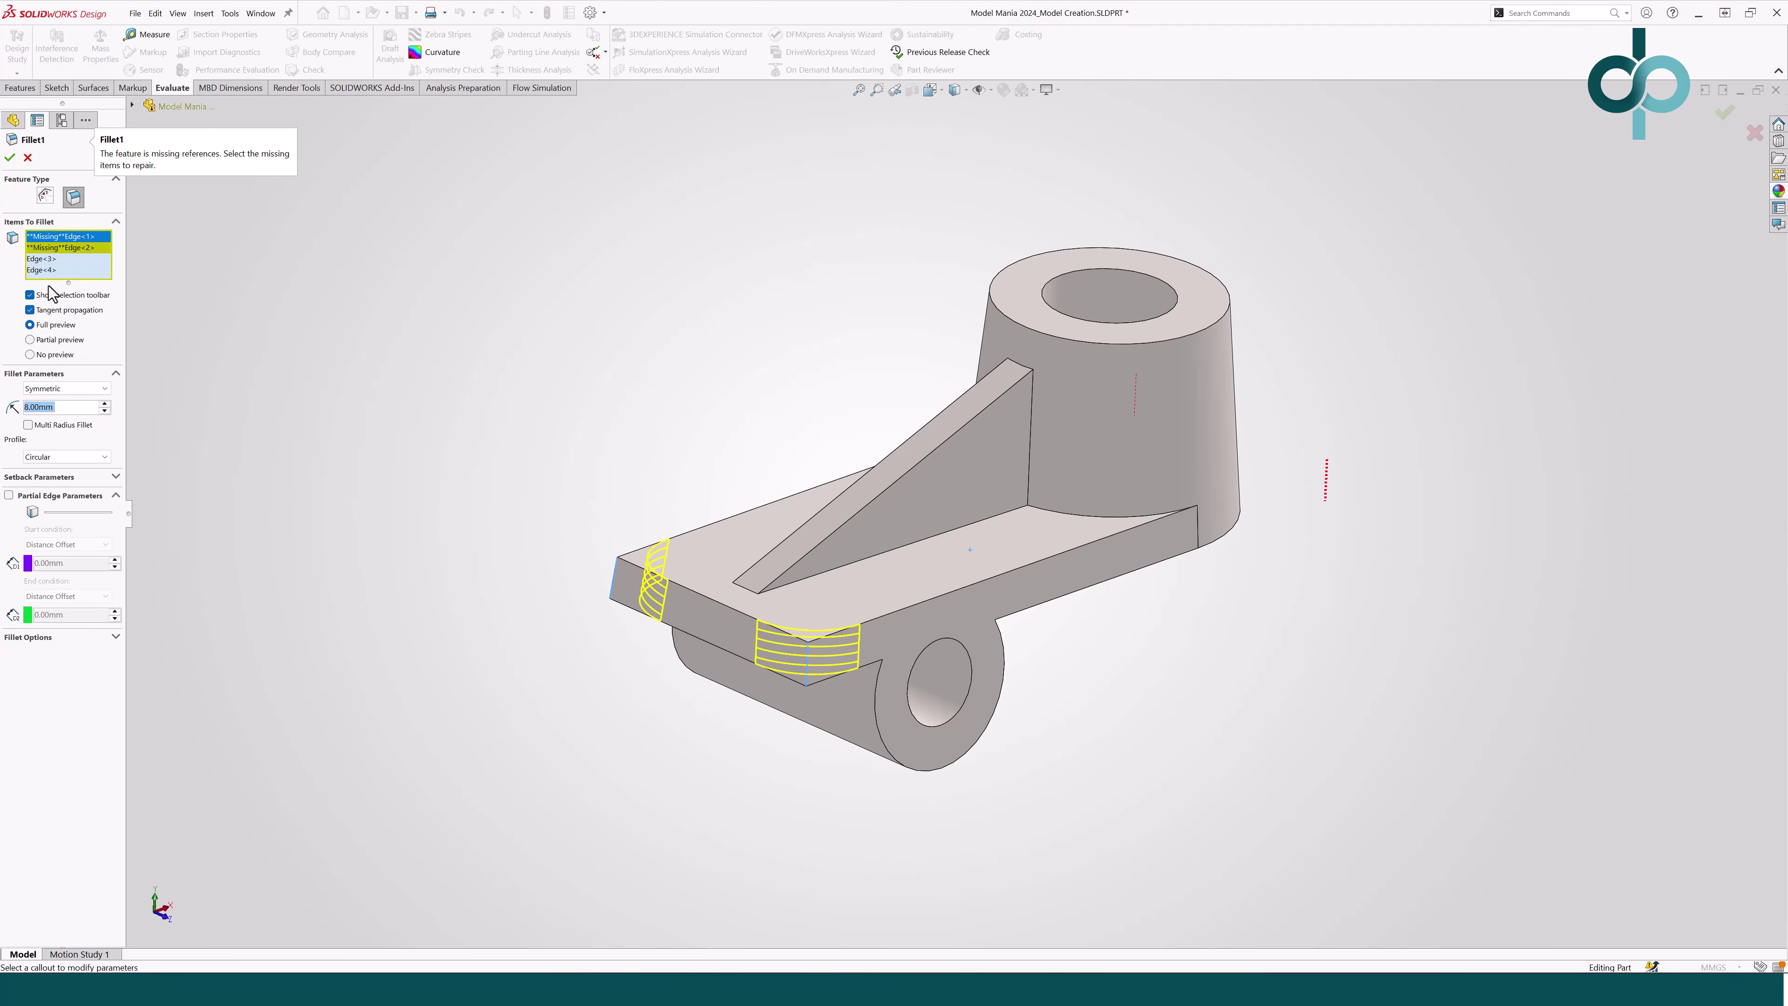
{"action": "right_click", "coordinate": [49, 238]}
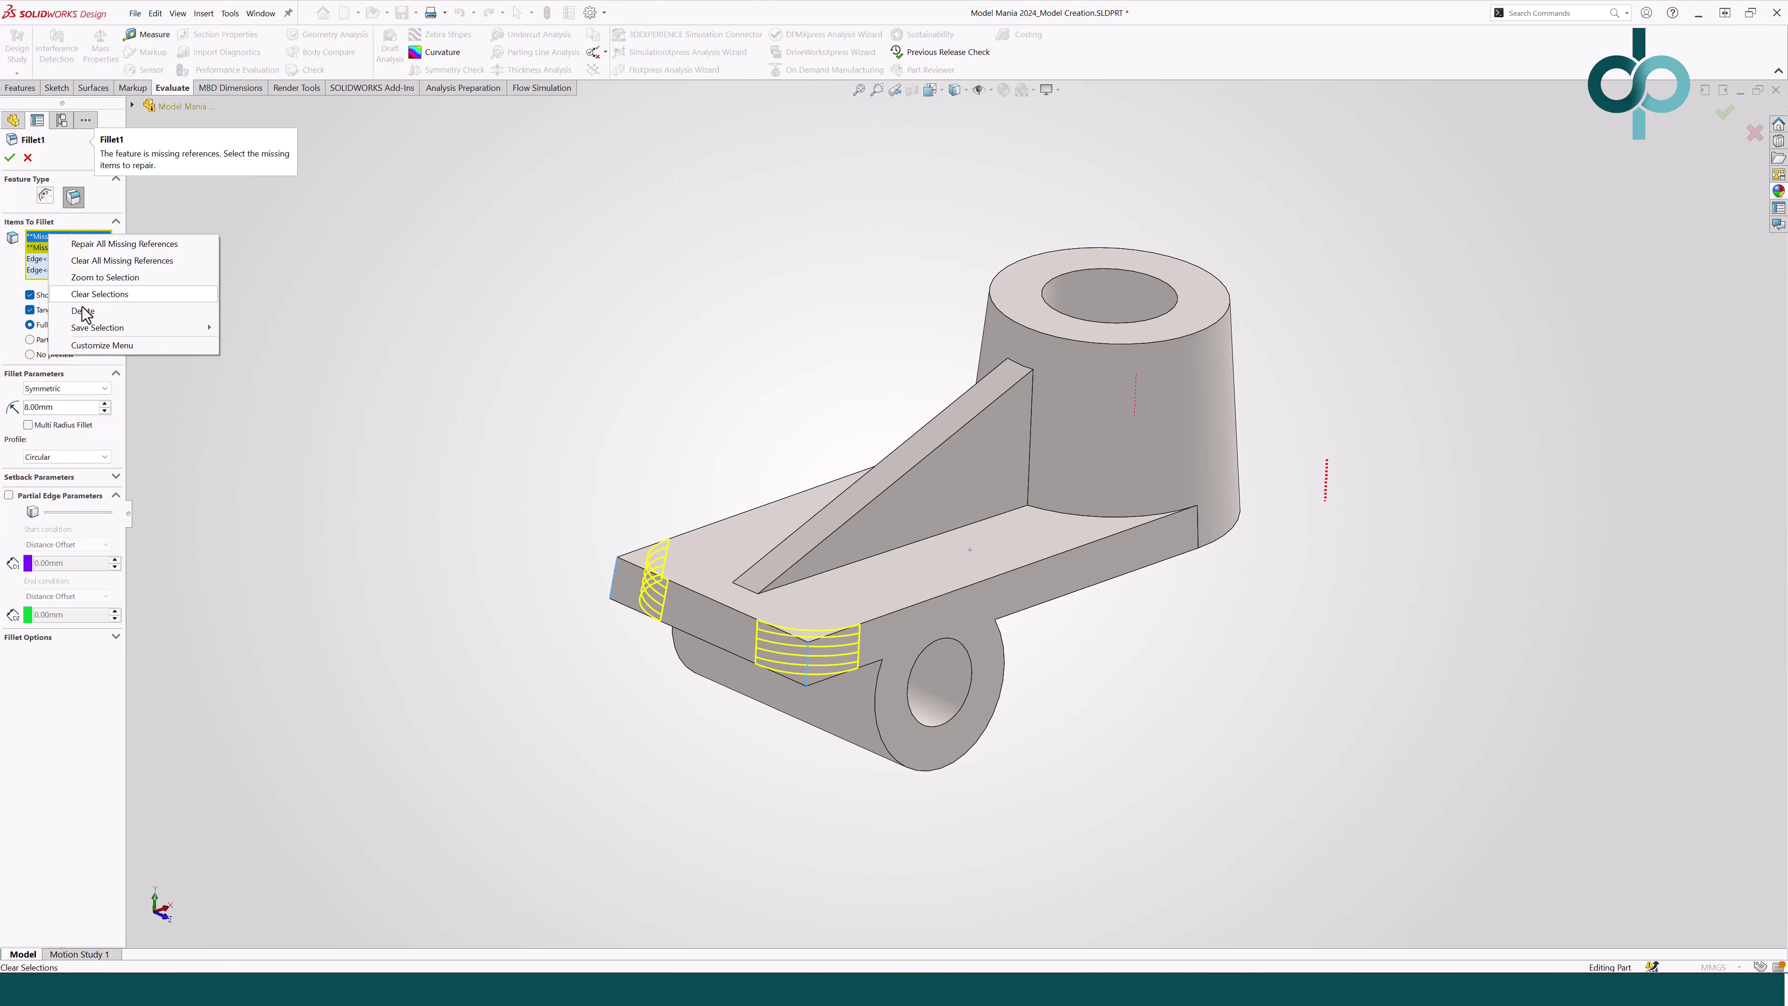
{"action": "left_click", "coordinate": [93, 261]}
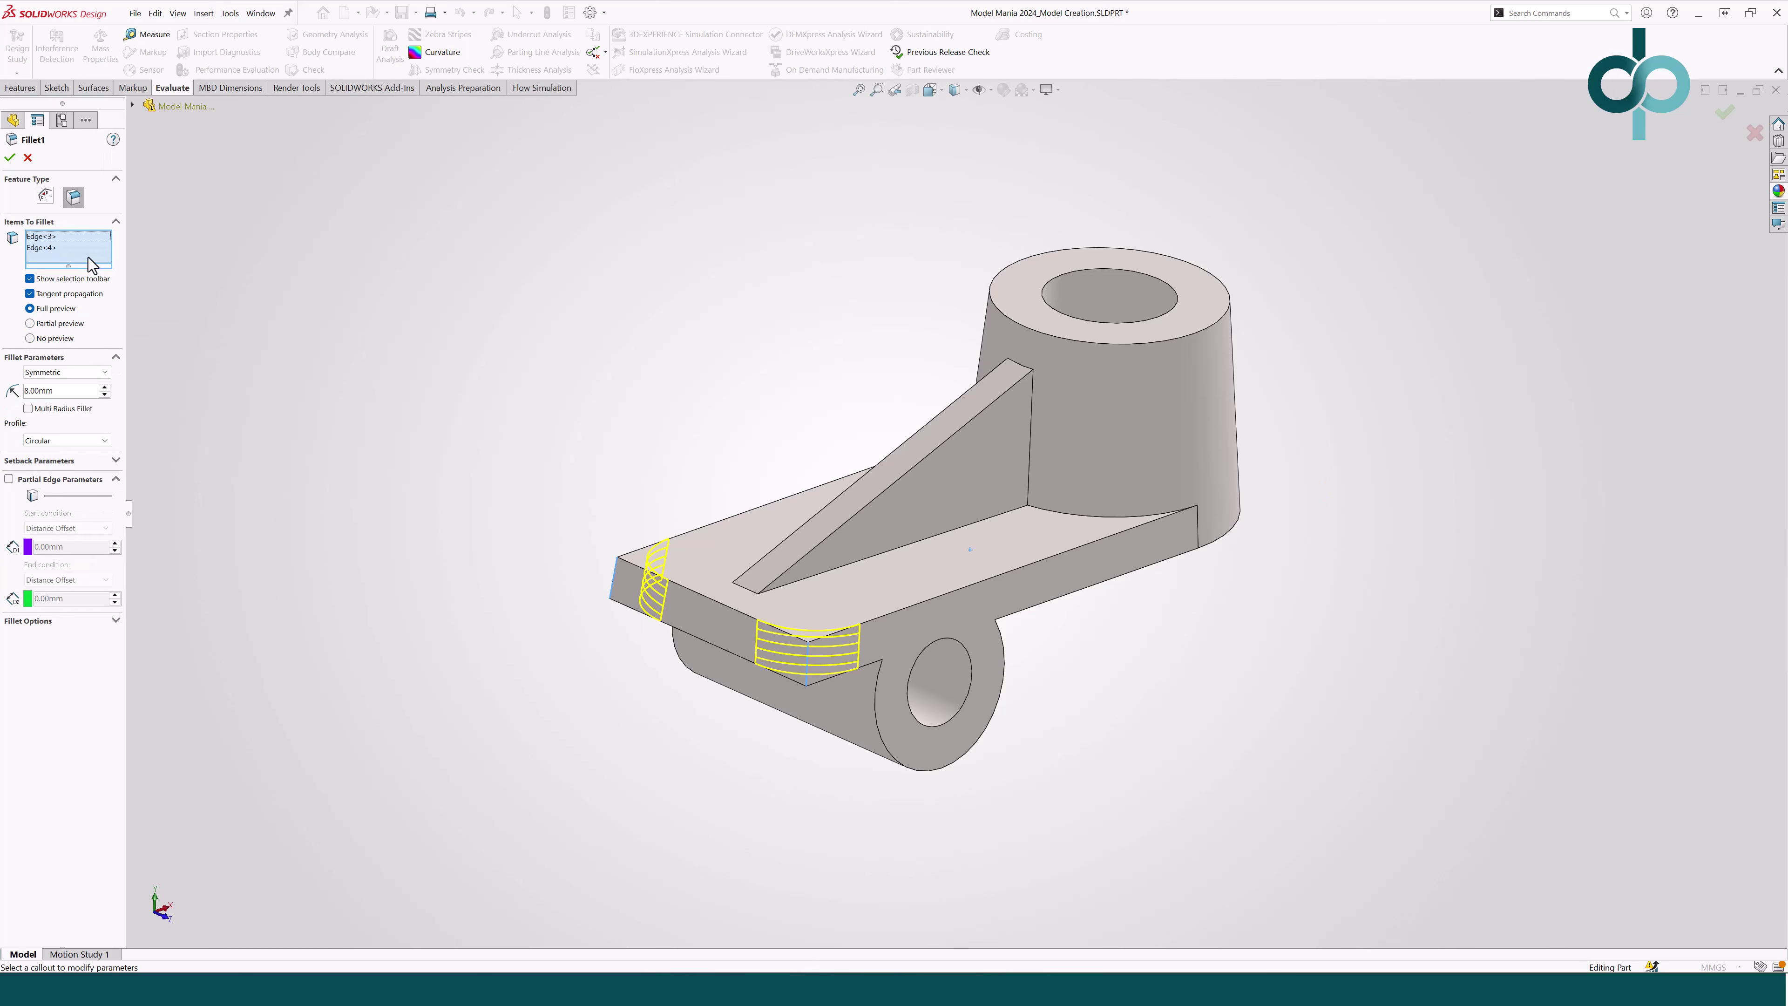
{"action": "left_click", "coordinate": [11, 158]}
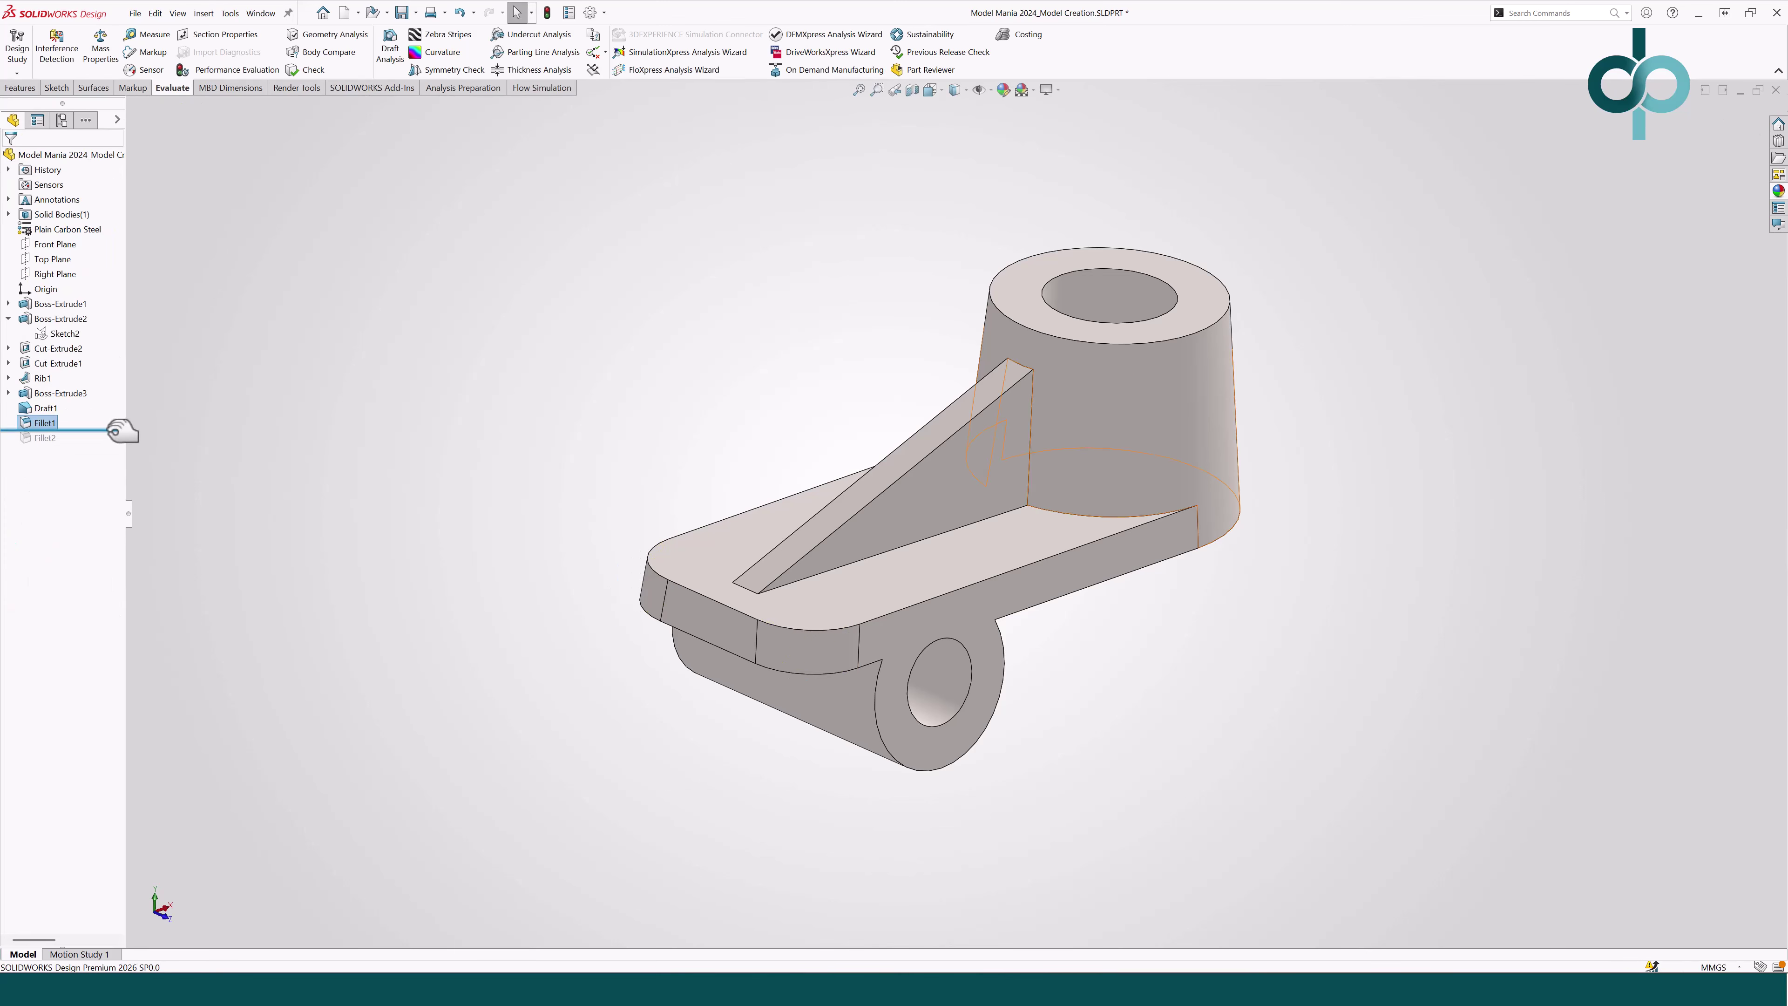
Step: Roll the model forward to include the final edge fillet and select that fillet feature
{"action": "left_click_drag", "start_coordinate": [114, 432], "coordinate": [116, 445]}
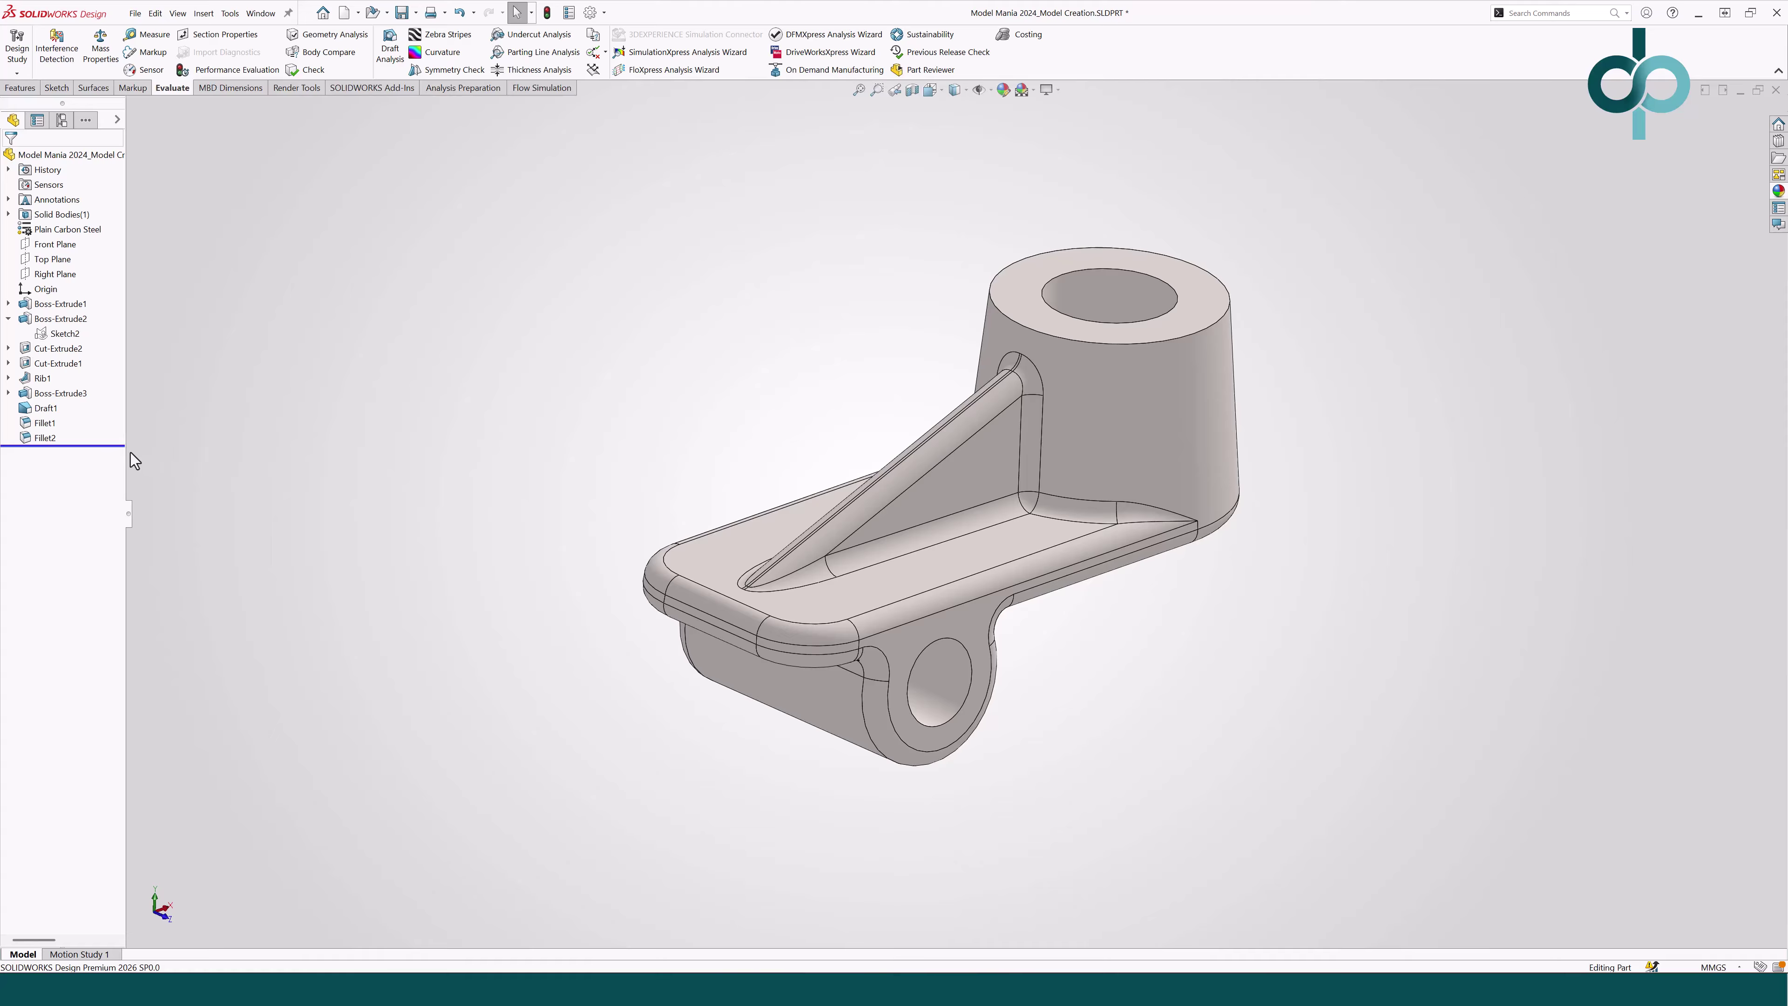
{"action": "left_click", "coordinate": [46, 439]}
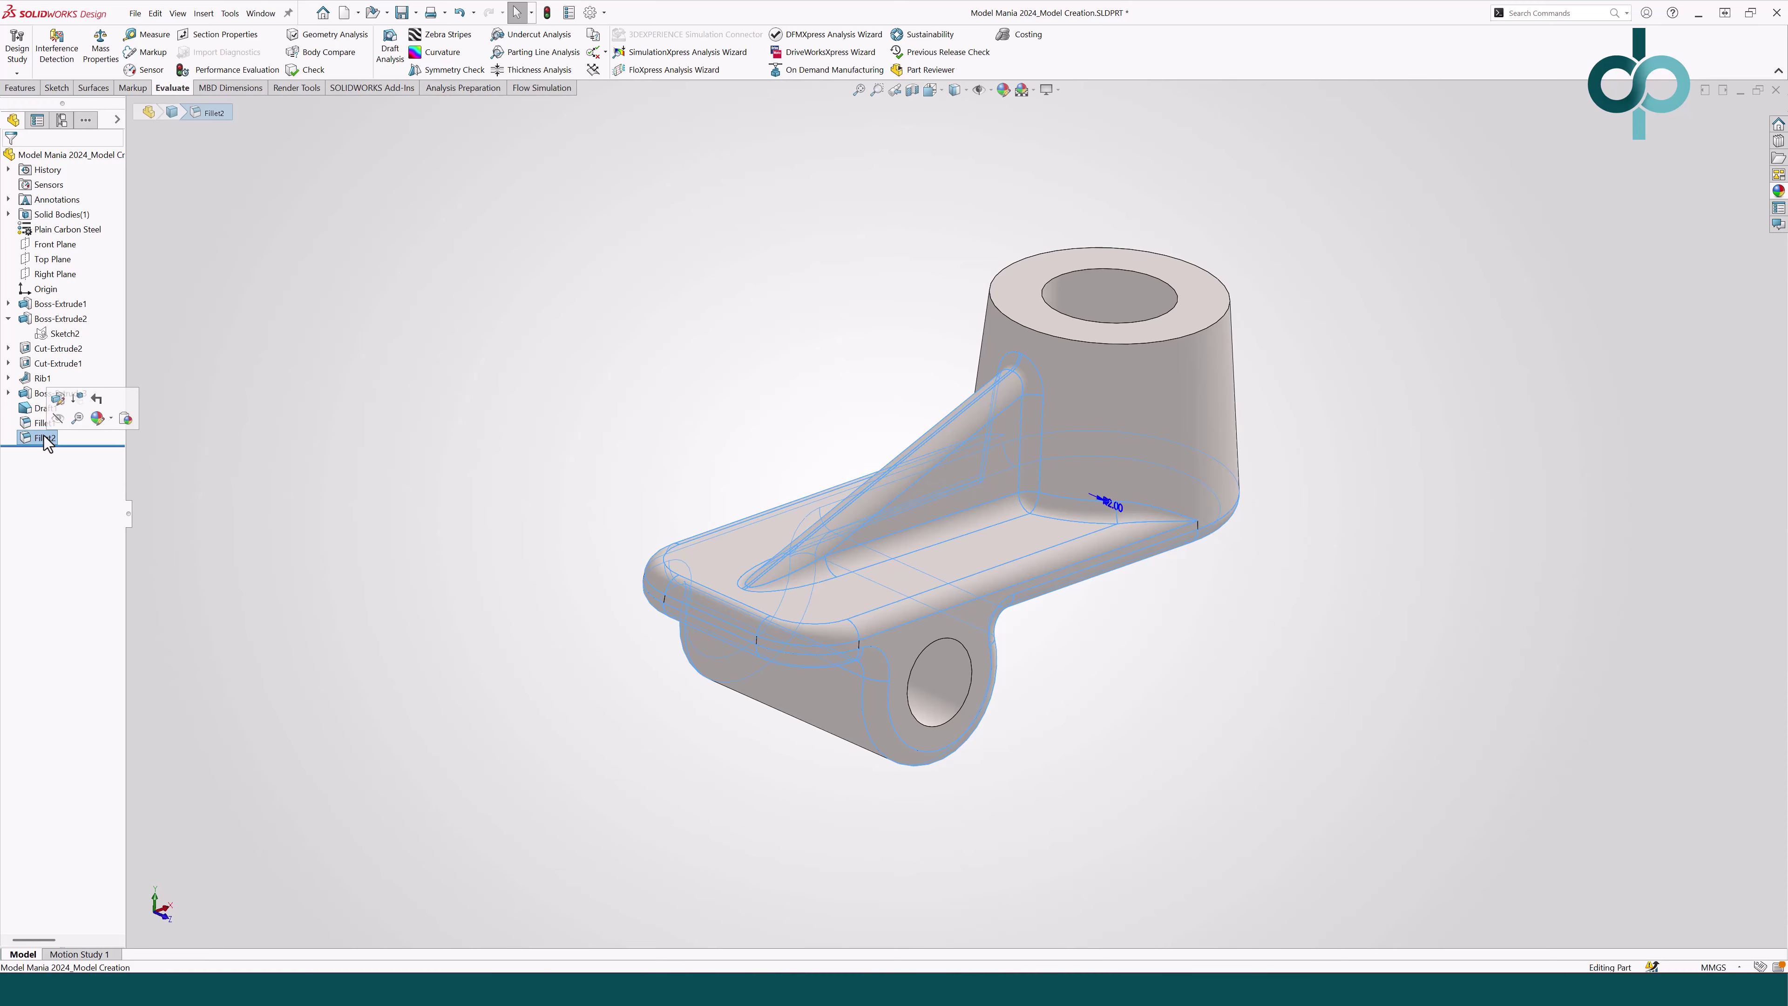